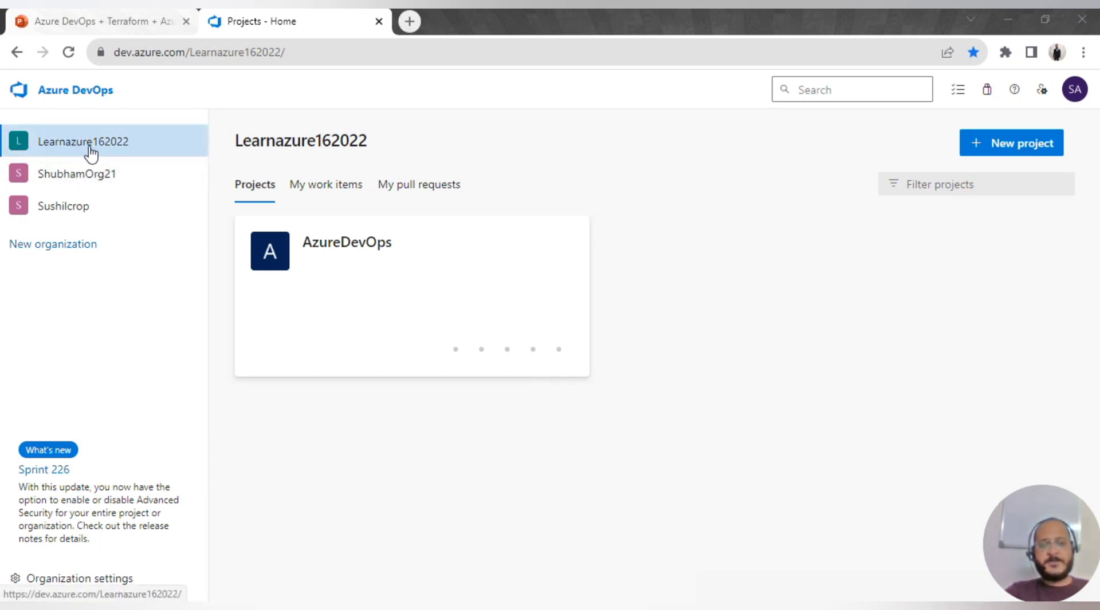
- Open the AzureDevOps project, review the Docker Registry line on slide 3, then return to Azure DevOps
left_click(338, 273)
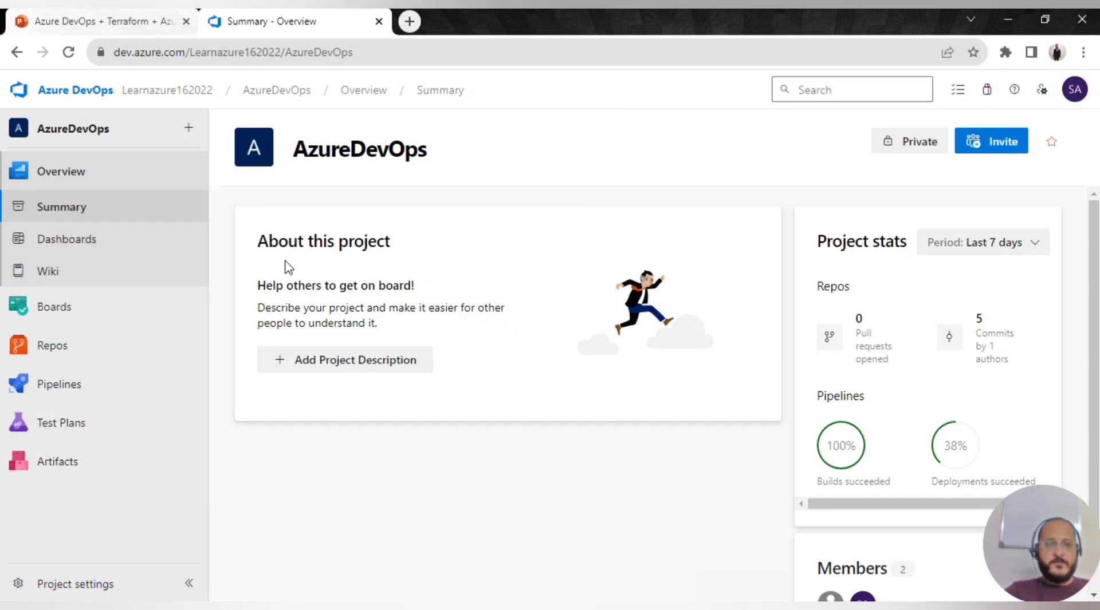
left_click(122, 26)
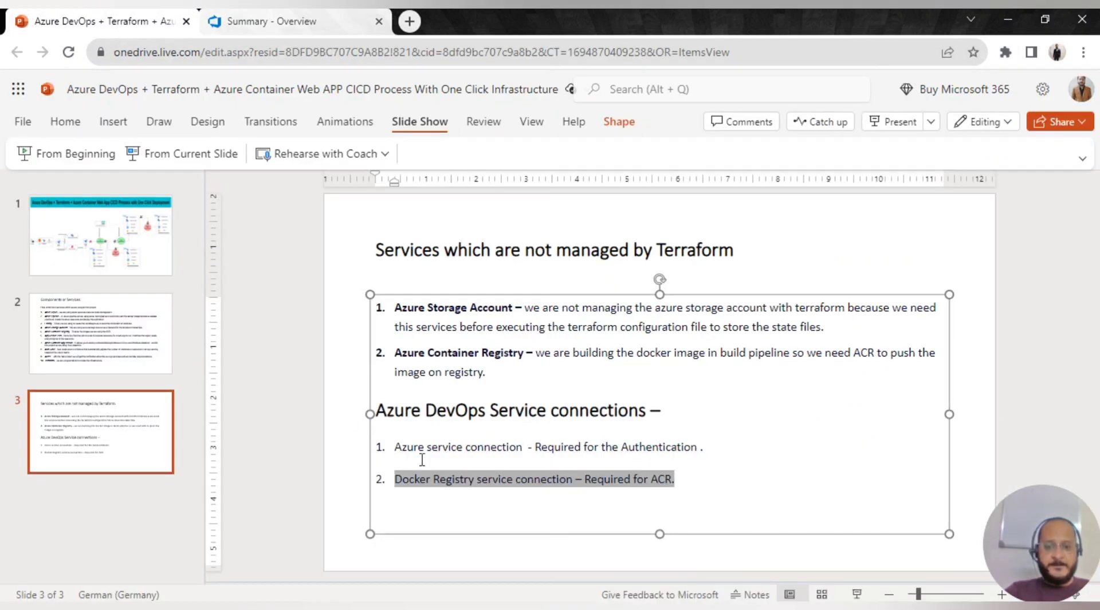
left_click(663, 462)
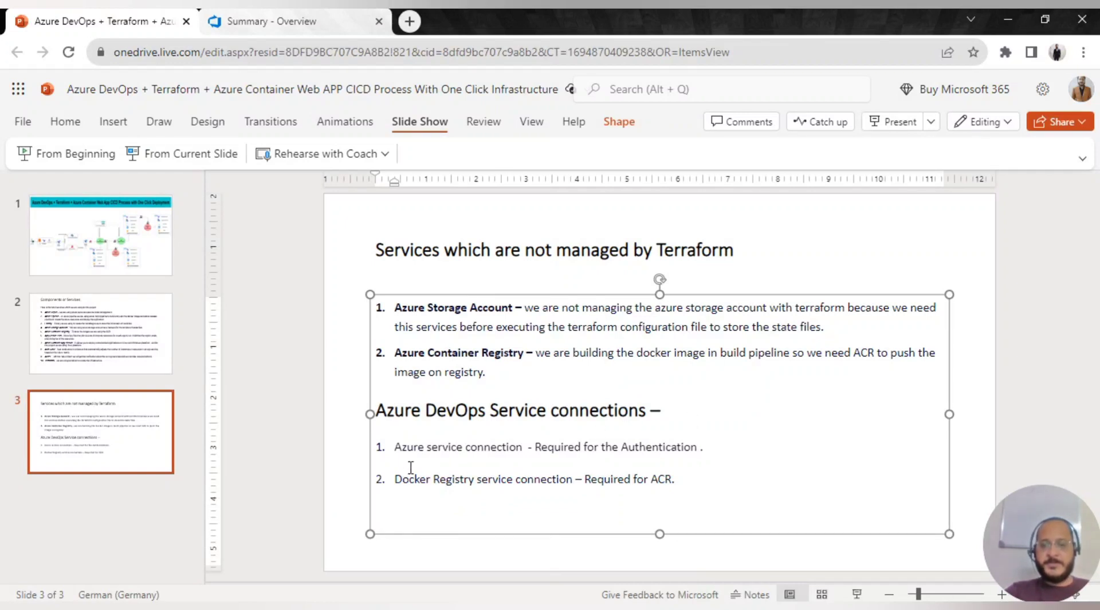
left_click_drag(394, 478, 687, 486)
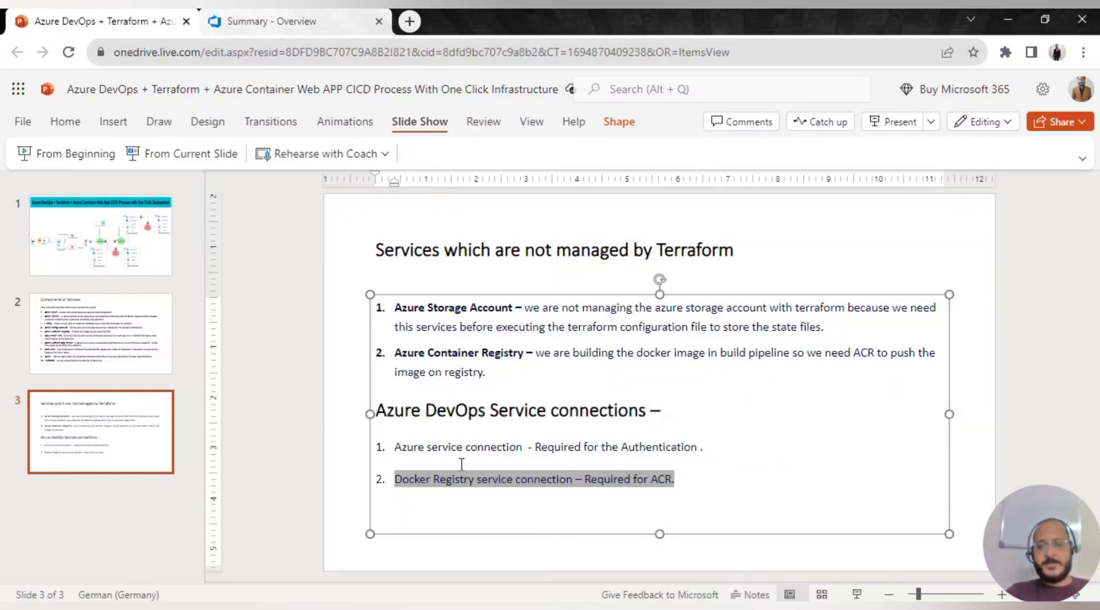
left_click(258, 374)
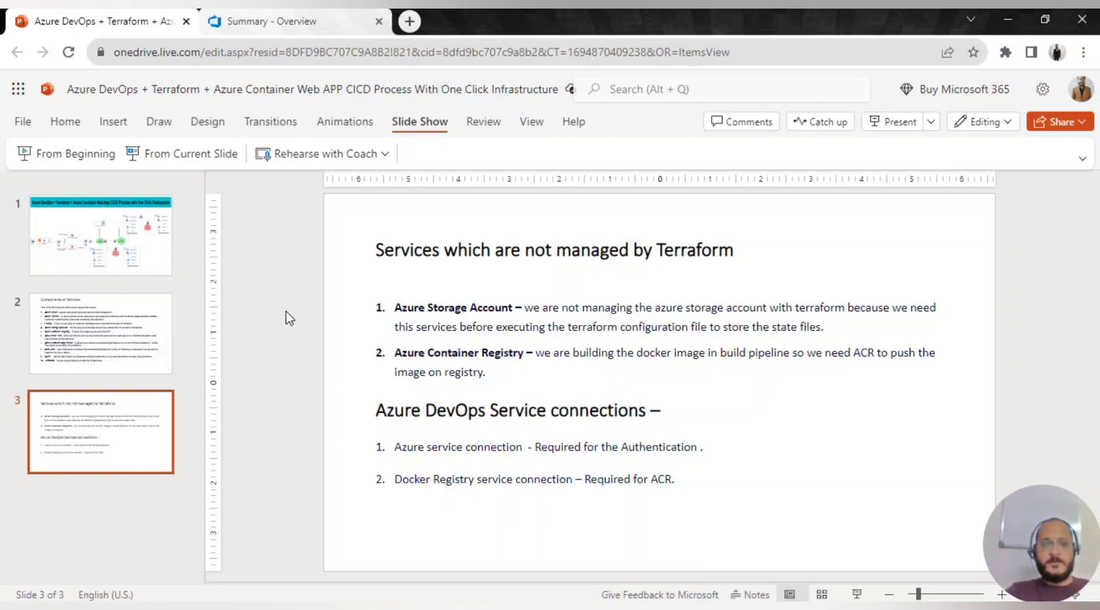
left_click(290, 25)
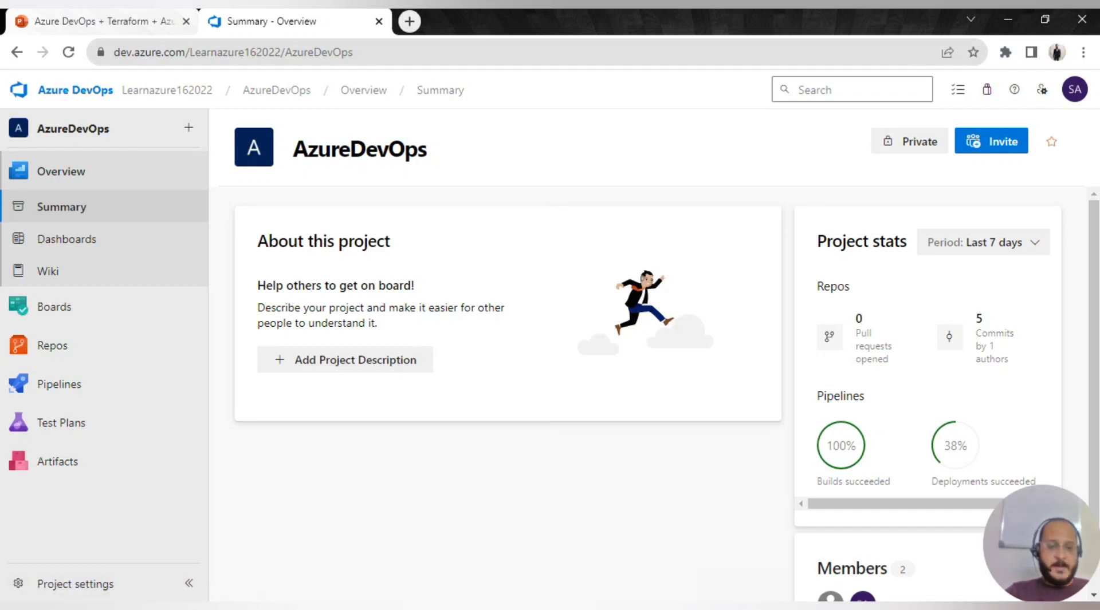
- Go to Project settings > Service connections and start a new service connection
left_click(68, 589)
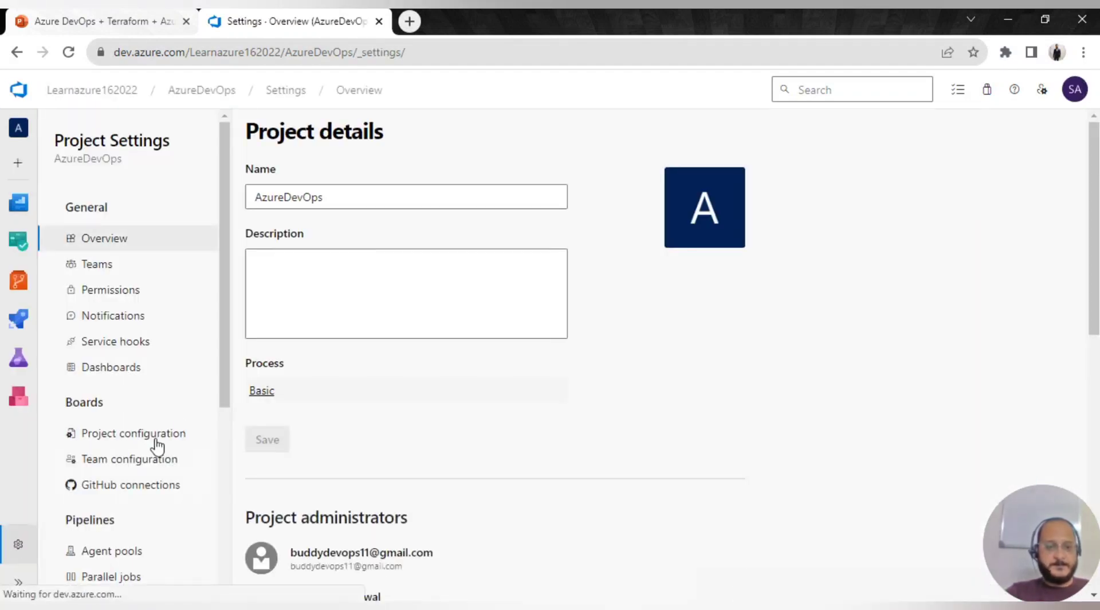
scroll(163, 429, "down", 3)
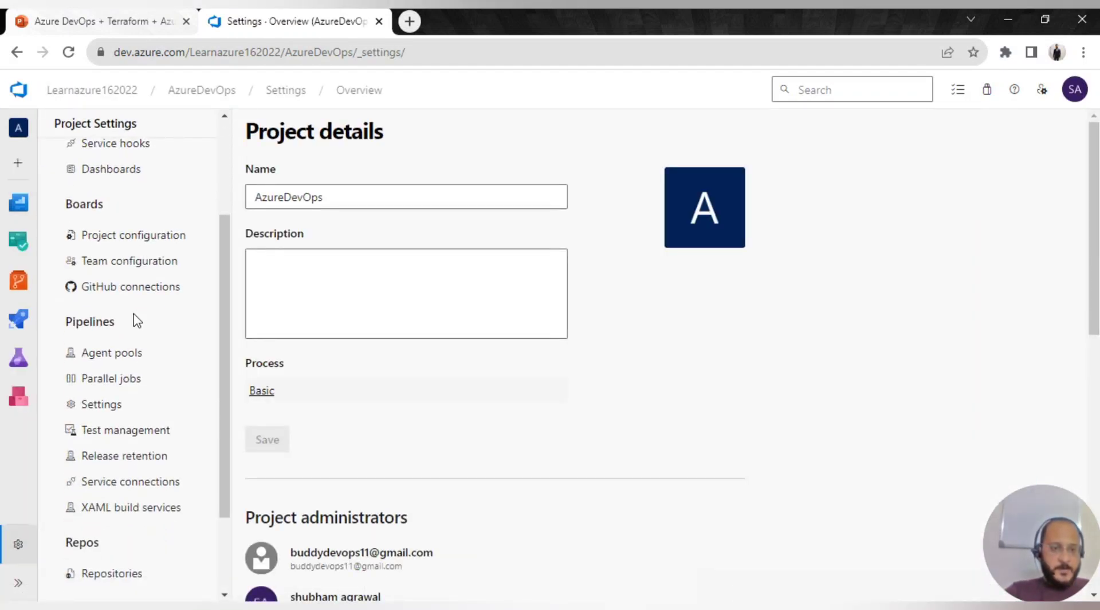
left_click(123, 481)
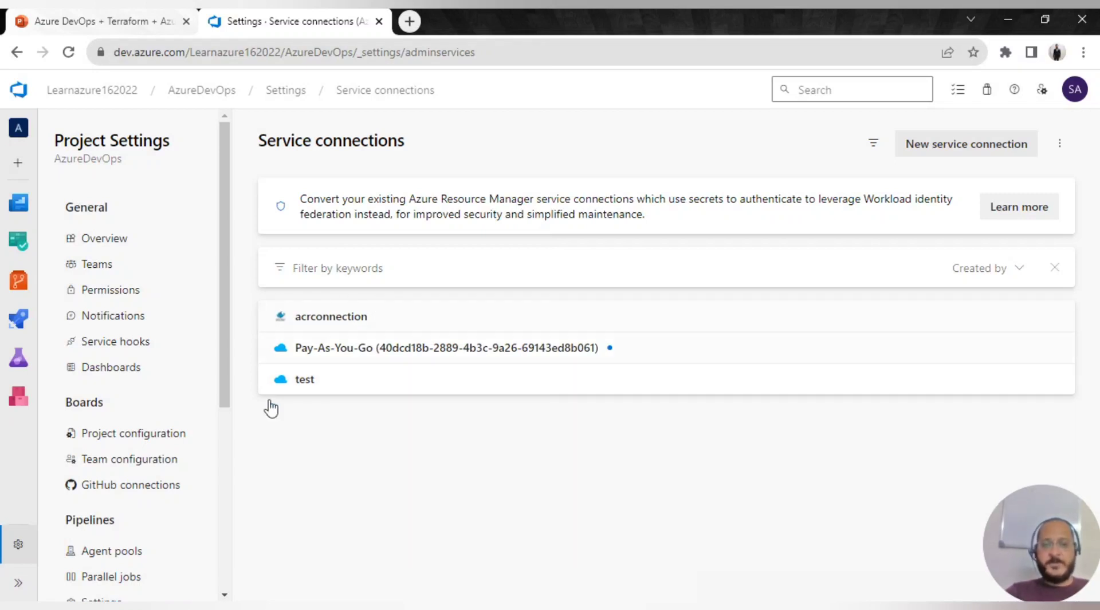
left_click(918, 147)
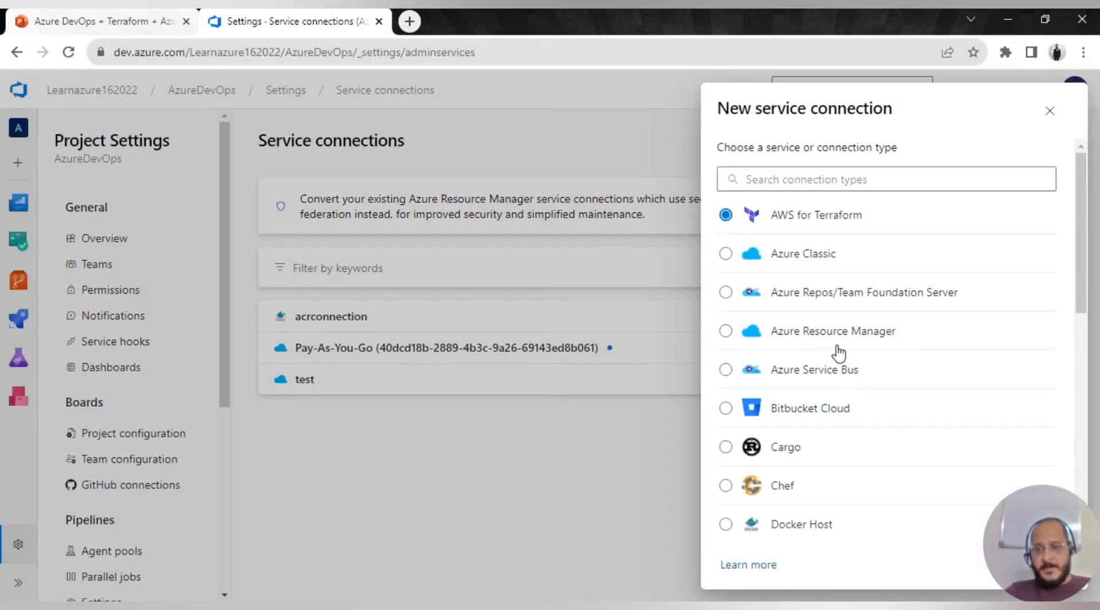
- View Azure Resource Manager's authentication methods, then close the dialog and re-maximize the browser
left_click(798, 338)
scroll(905, 459, "down", 10)
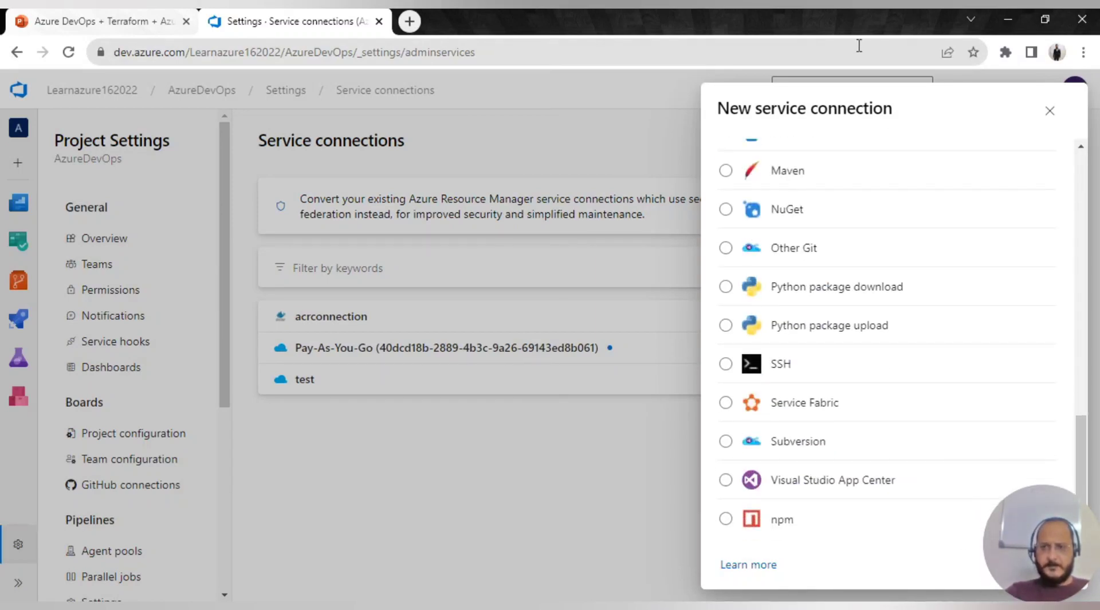
left_click_drag(668, 29, 599, 45)
left_click(952, 577)
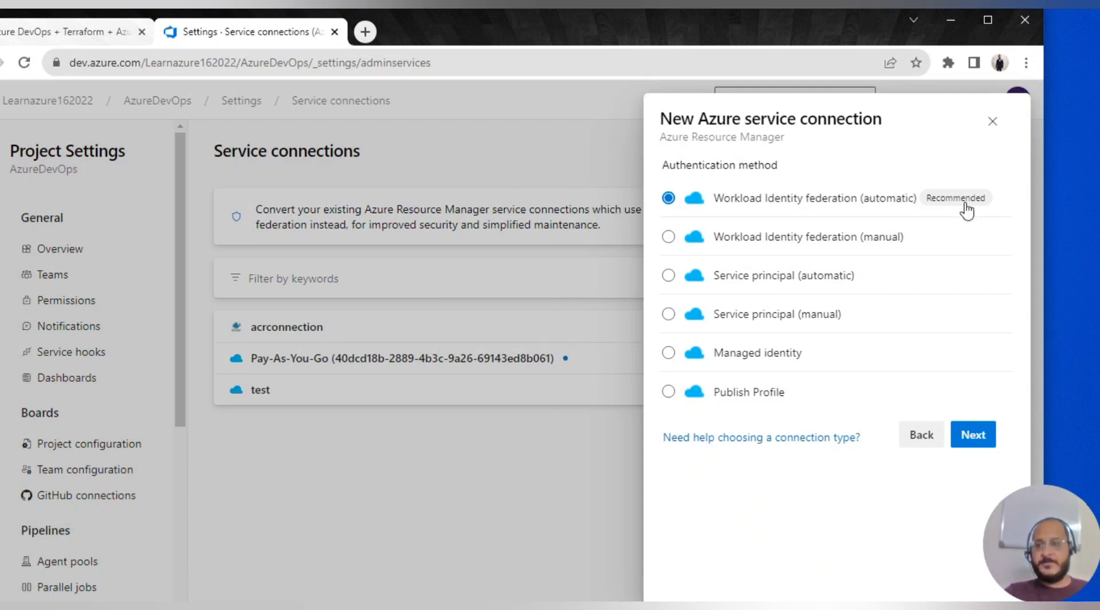
left_click(992, 122)
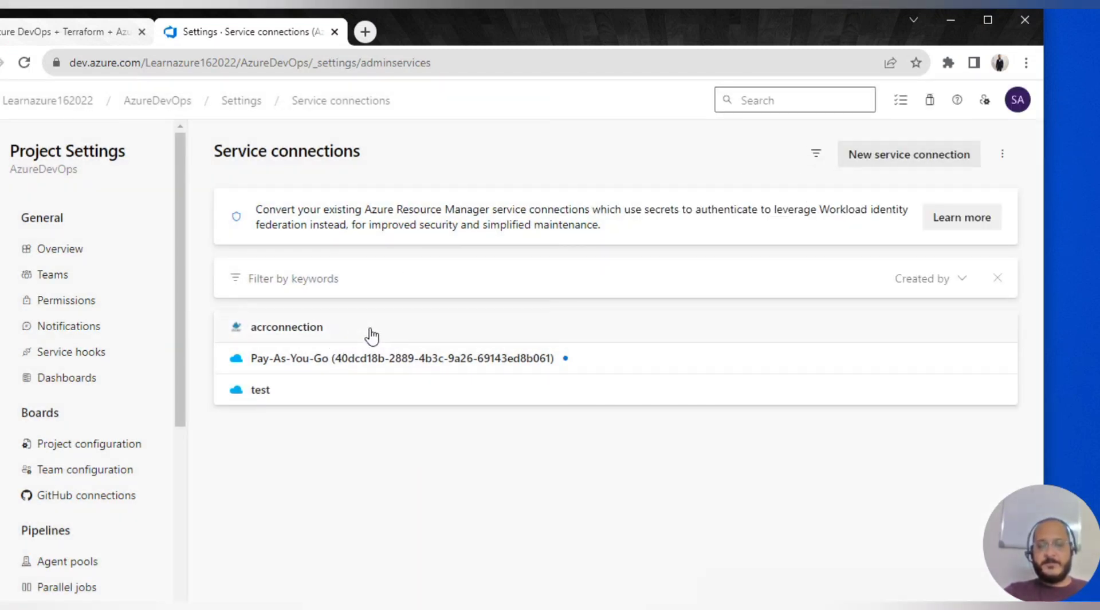
left_click(984, 20)
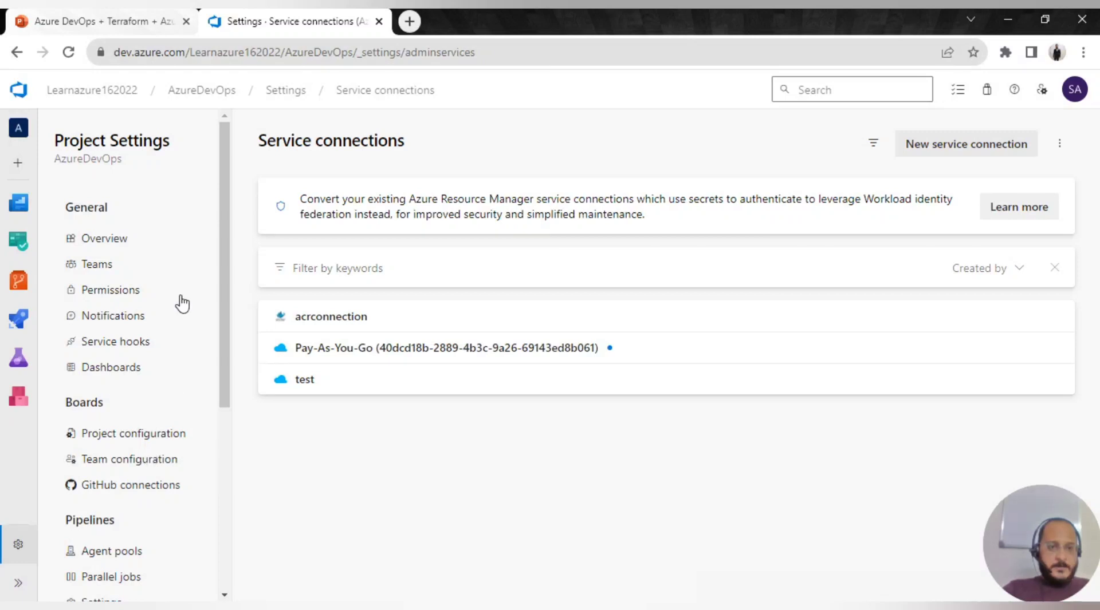
- Review the python-app-docker Dockerfile and its python:3.8-alpine base image, then open requirements.txt
left_click(9, 286)
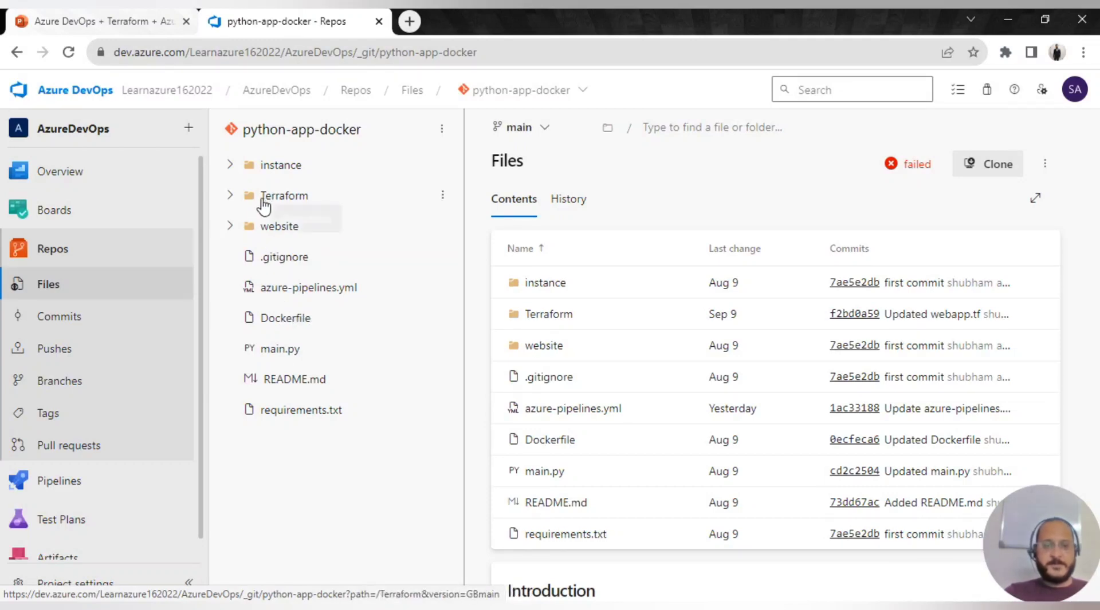
left_click(285, 318)
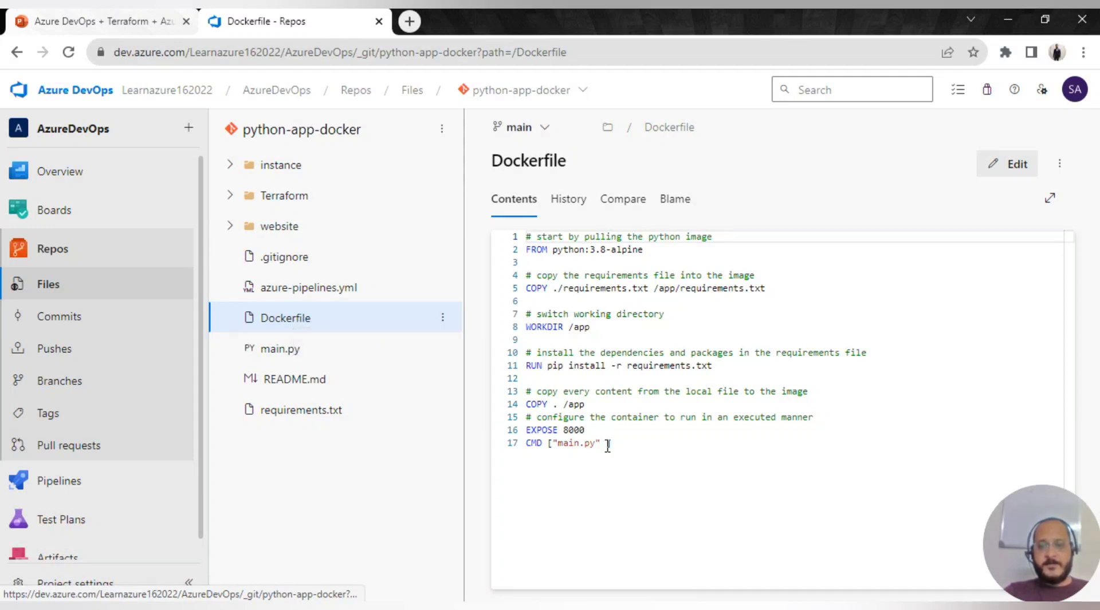
left_click_drag(626, 444, 524, 237)
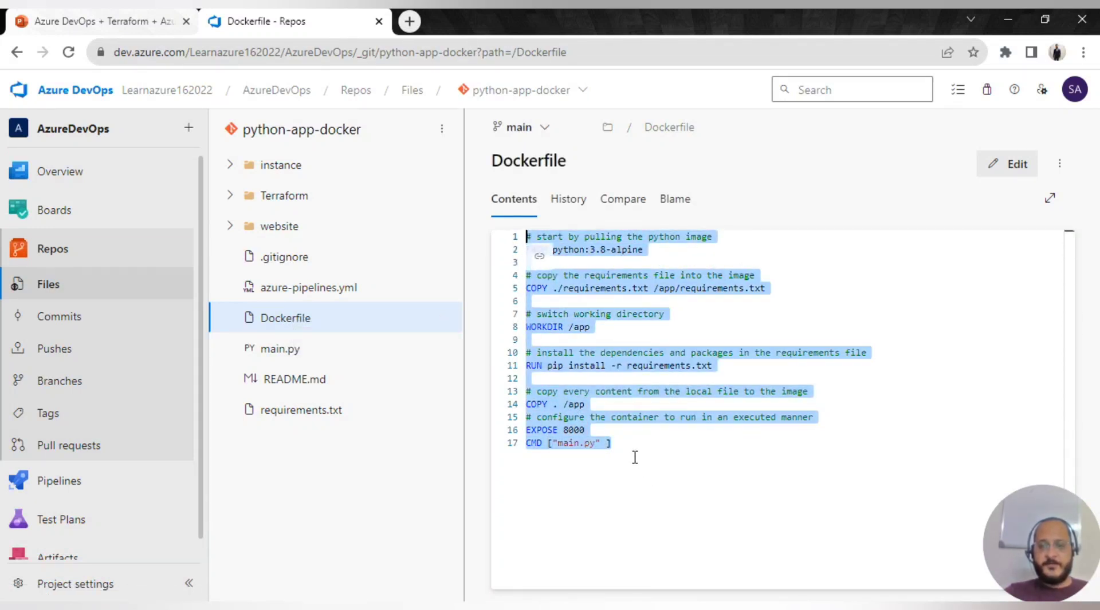
left_click(634, 457)
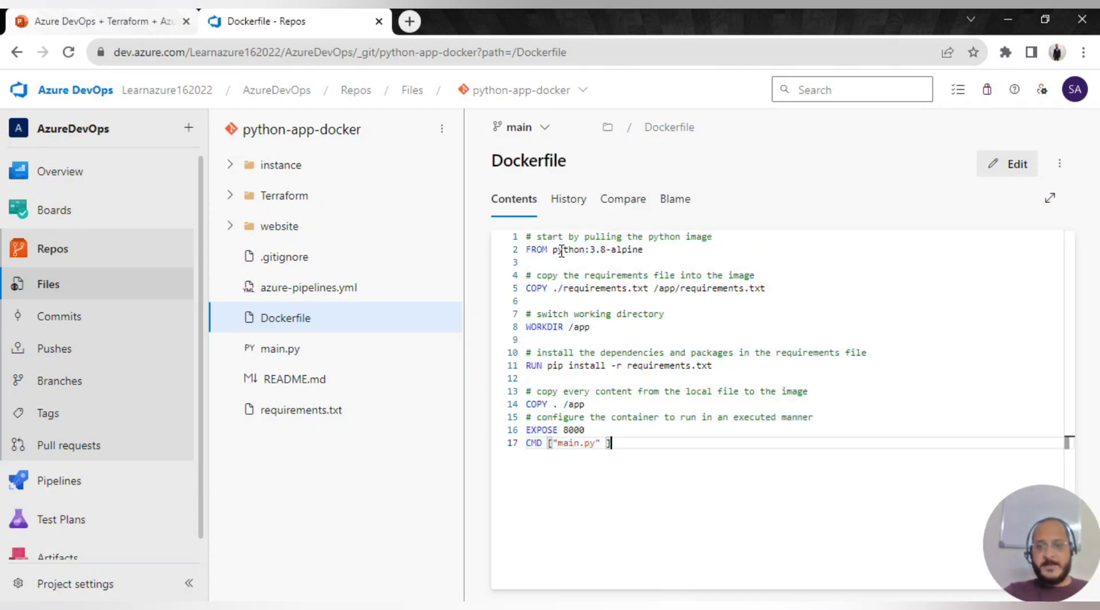
left_click_drag(555, 253, 644, 252)
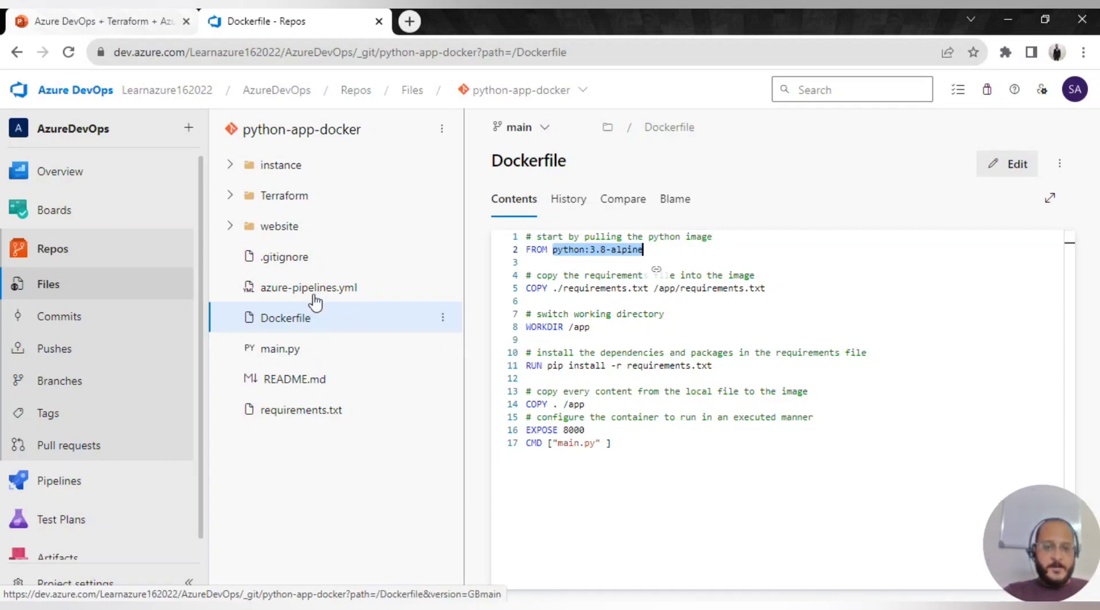
left_click(298, 417)
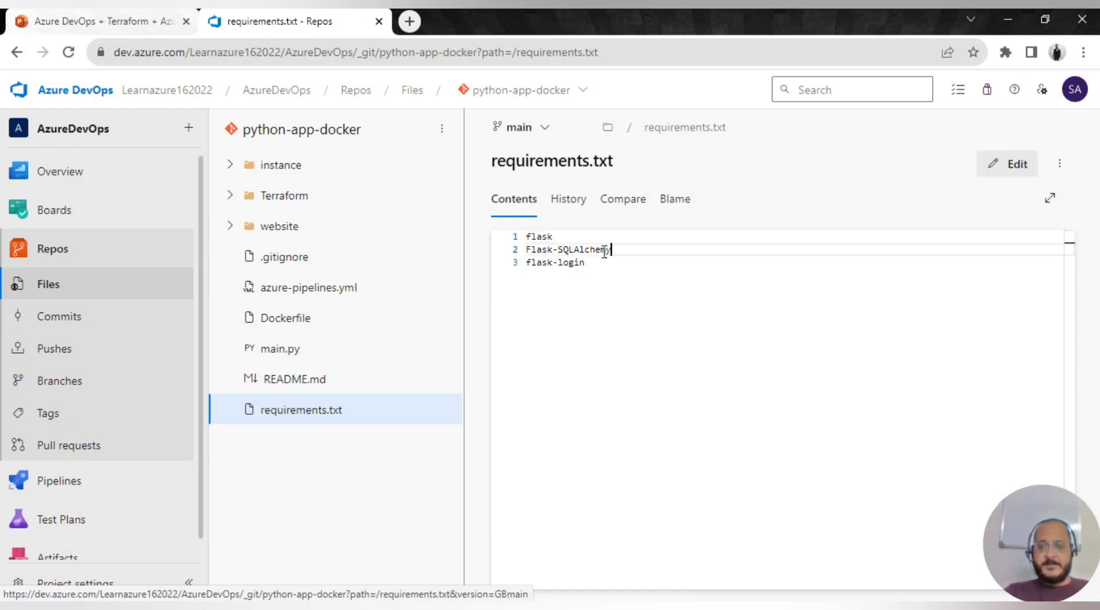
- Highlight flask, Flask-SQLAlchemy and flask-login in requirements.txt, then reopen the Dockerfile
left_click_drag(609, 249, 532, 250)
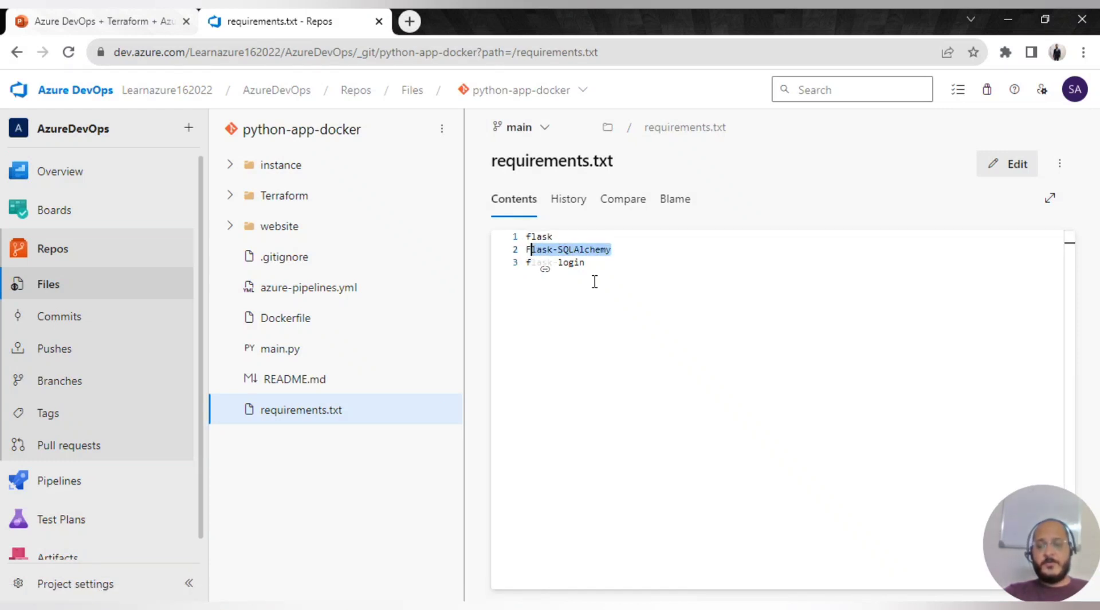
left_click(594, 282)
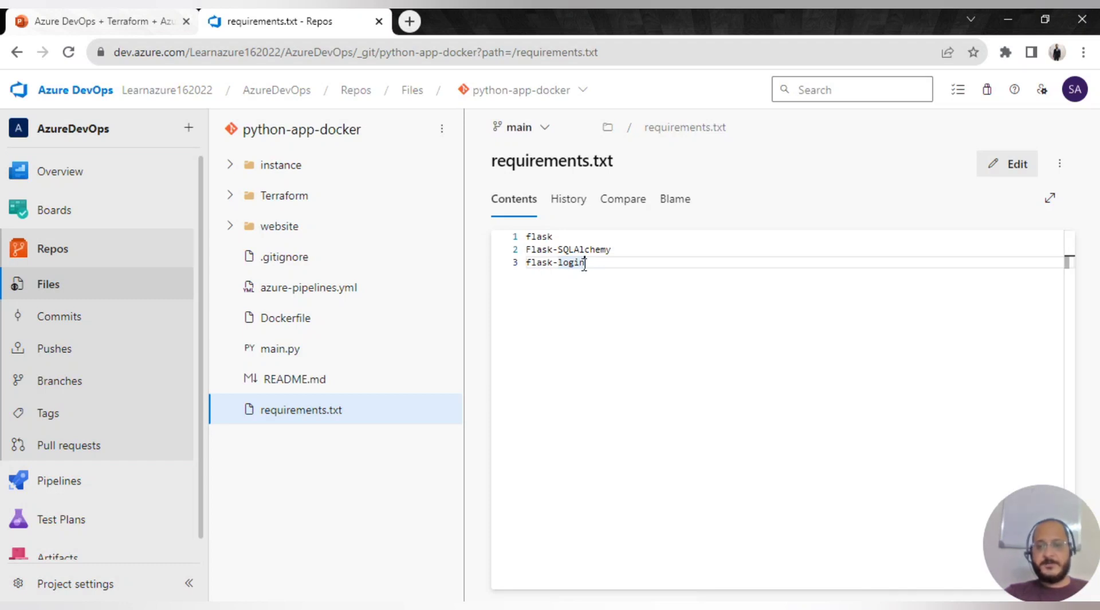
left_click_drag(585, 263, 524, 243)
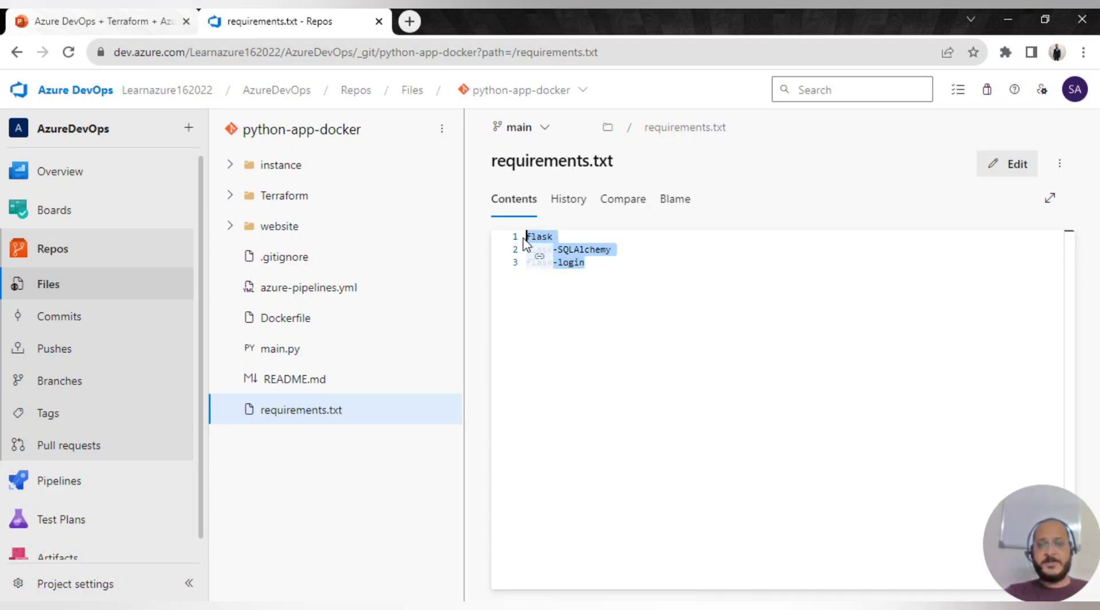
left_click(587, 279)
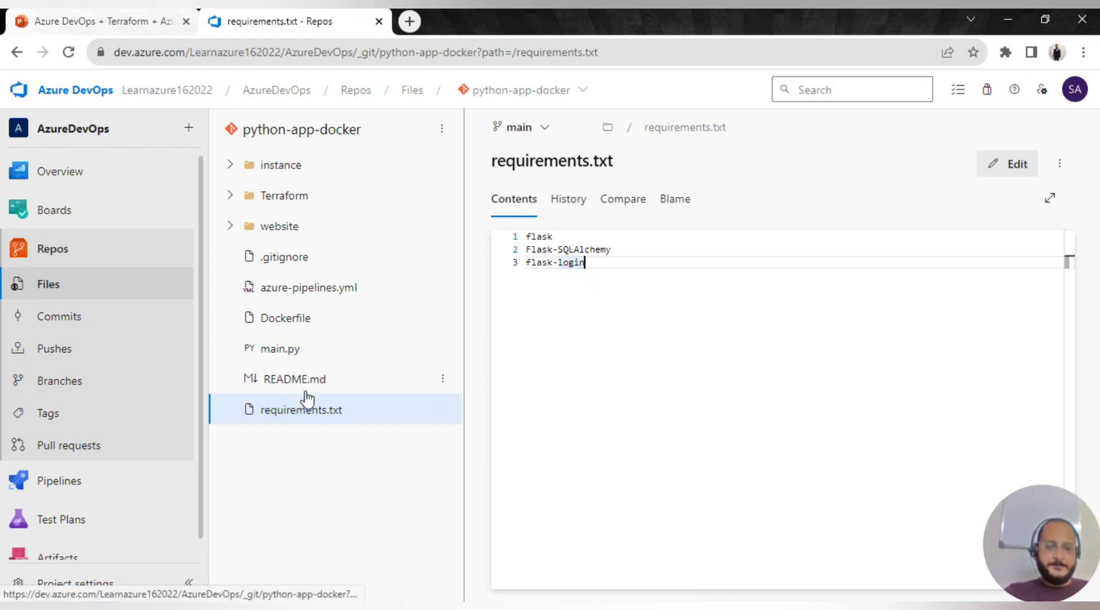
left_click(287, 321)
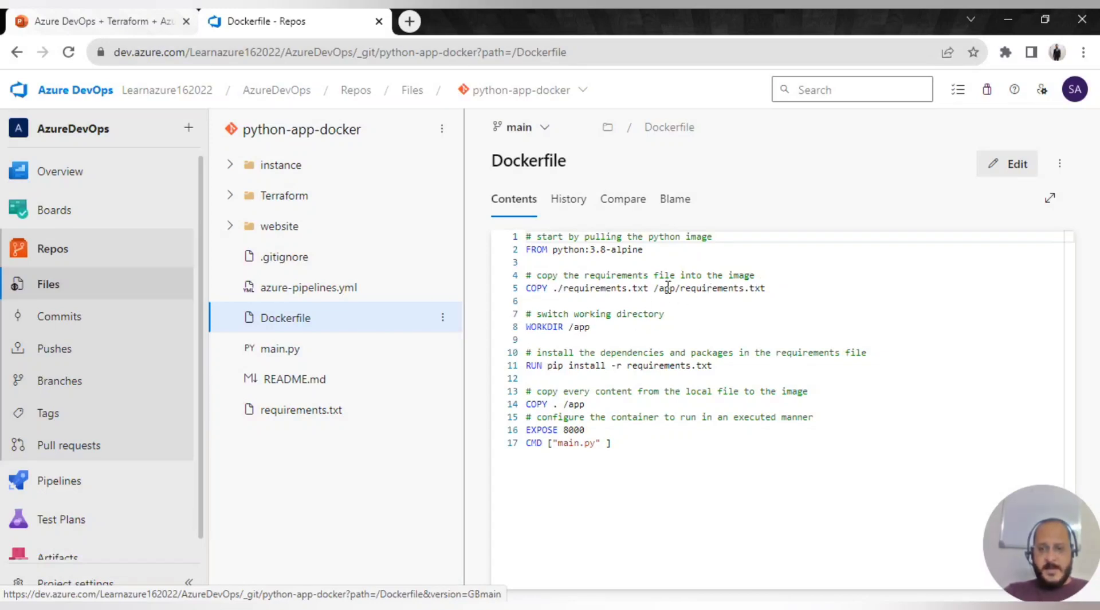
- Highlight the COPY into app/requirements.txt and the line-11 pip install, then open azure-pipelines.yml
left_click_drag(660, 288, 768, 287)
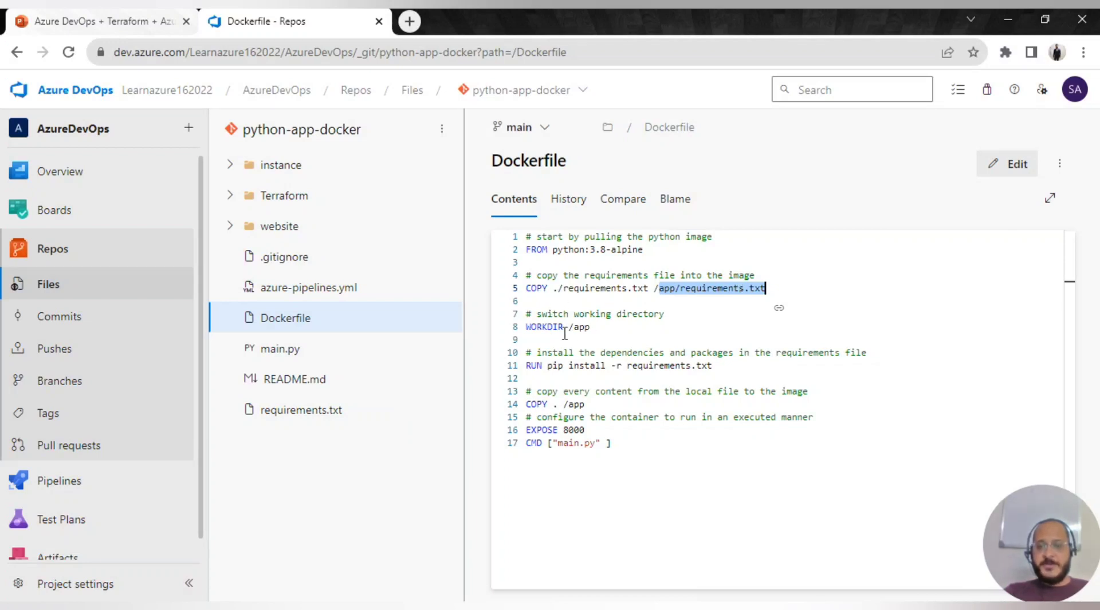
double_click(667, 288)
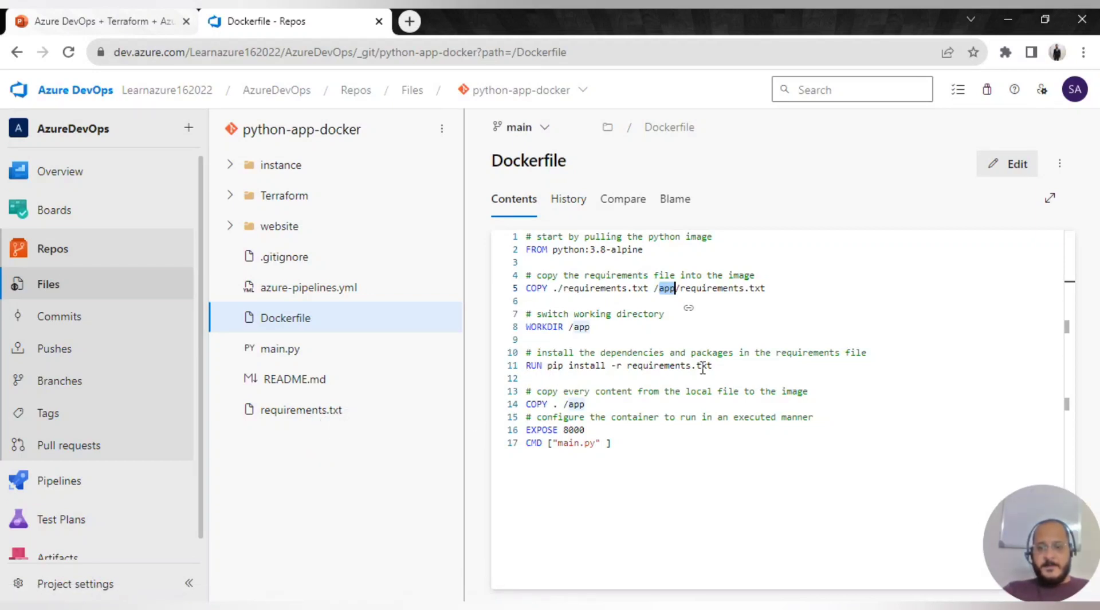
left_click_drag(733, 367, 527, 378)
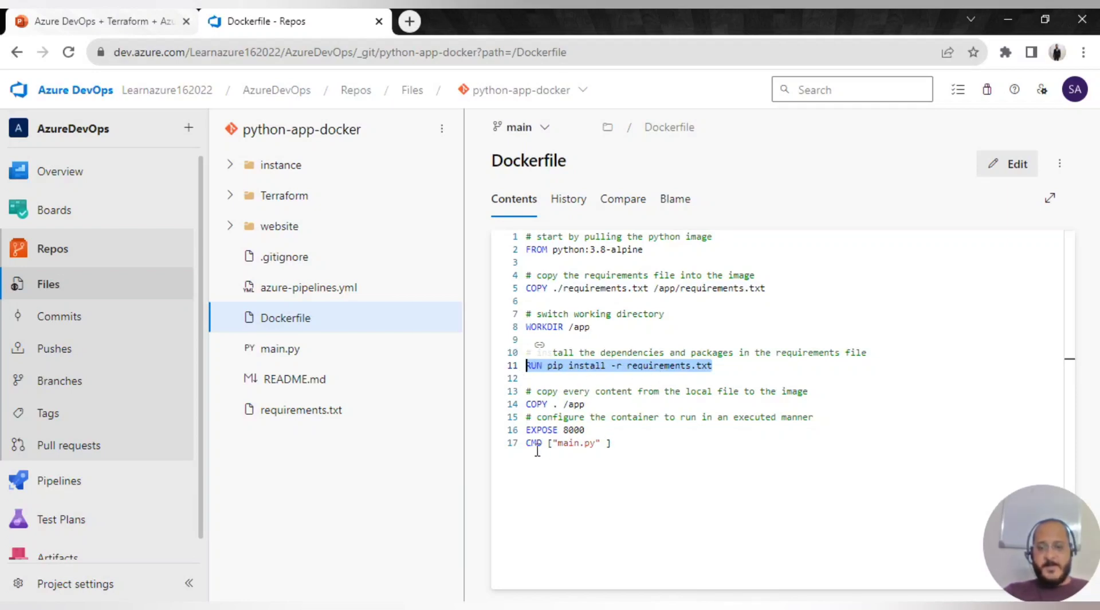
left_click(618, 443)
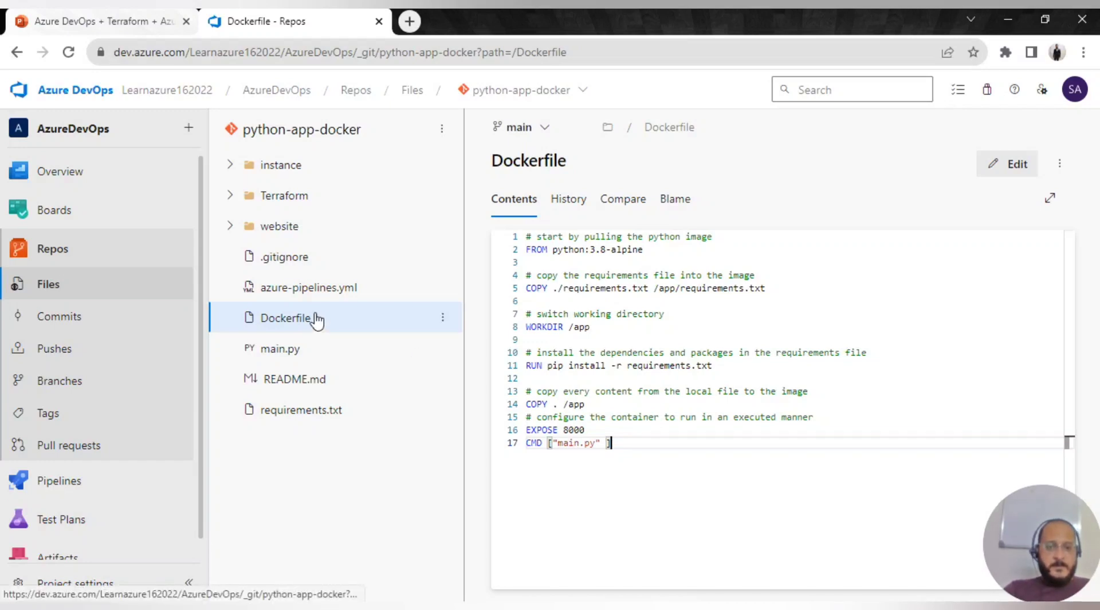
left_click(299, 289)
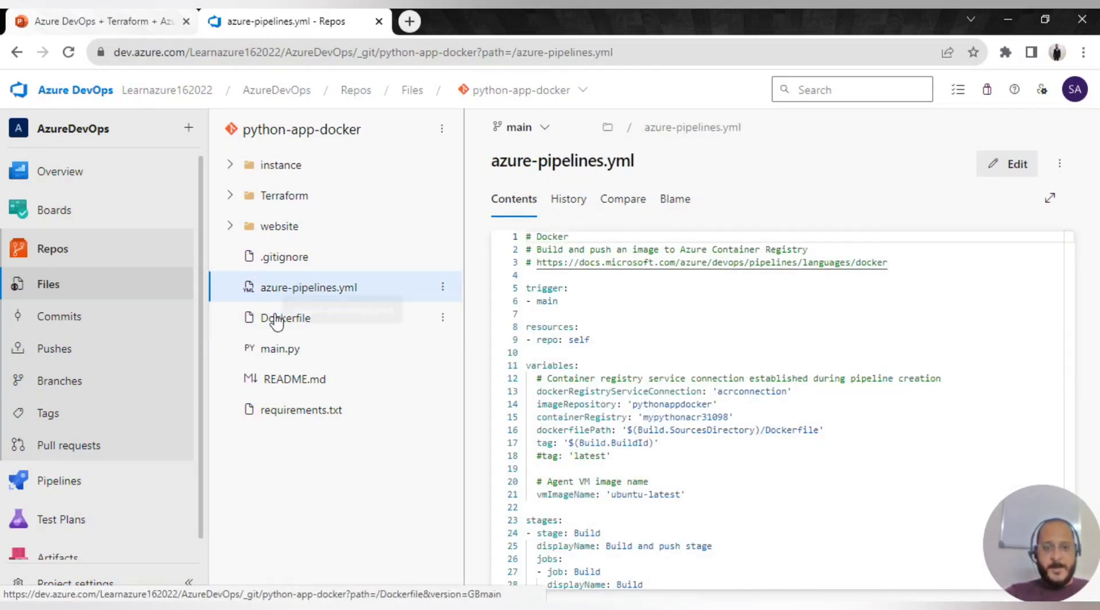
- Expand the Terraform folder and open provider.tf to view its azurerm provider block
left_click(230, 196)
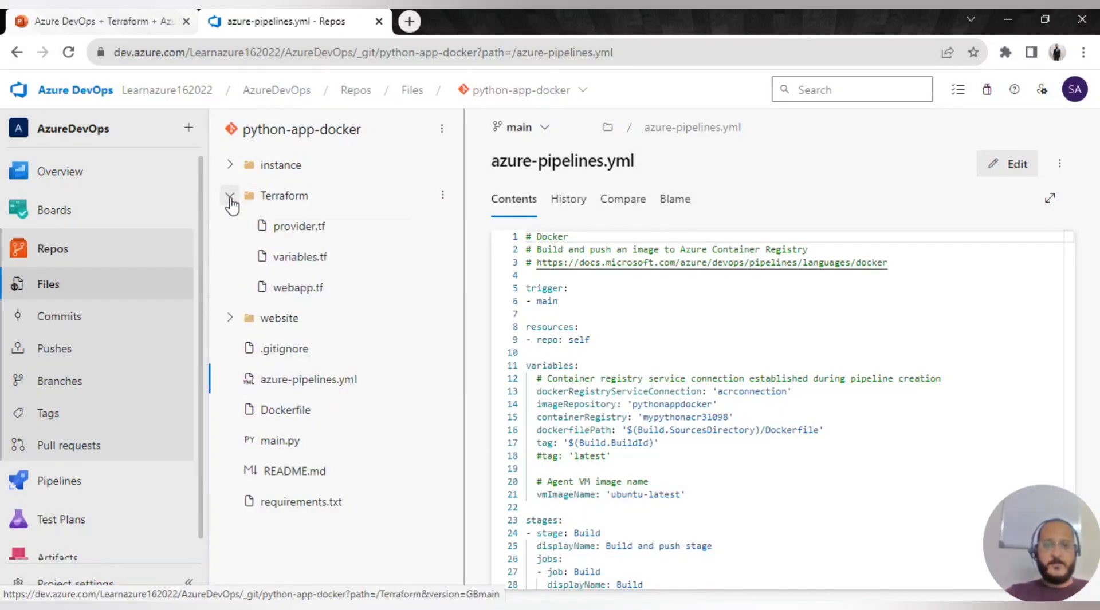
left_click(278, 201)
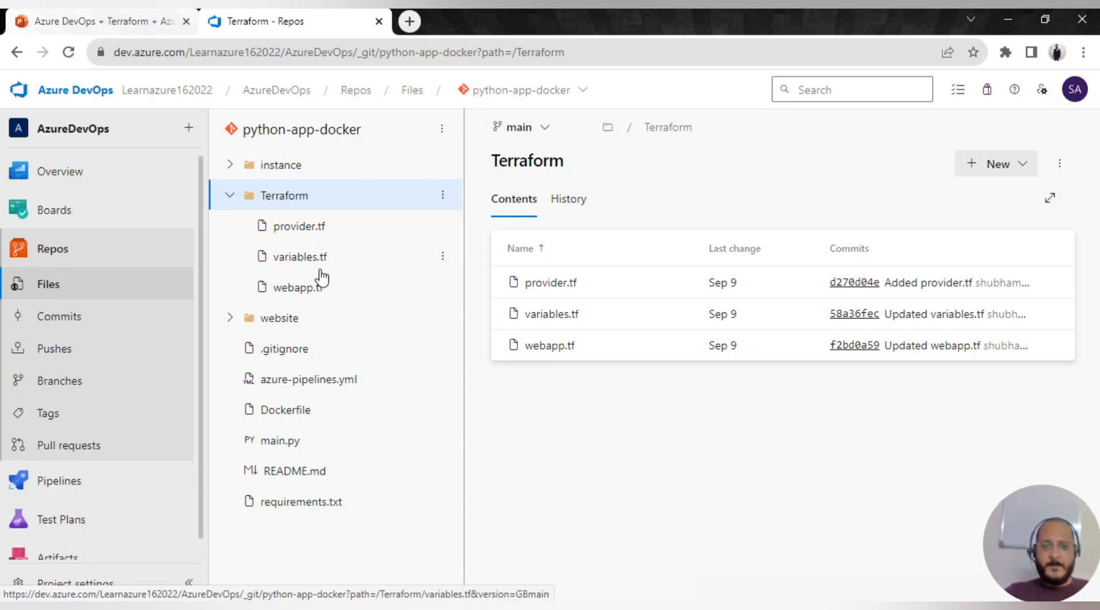
left_click(312, 228)
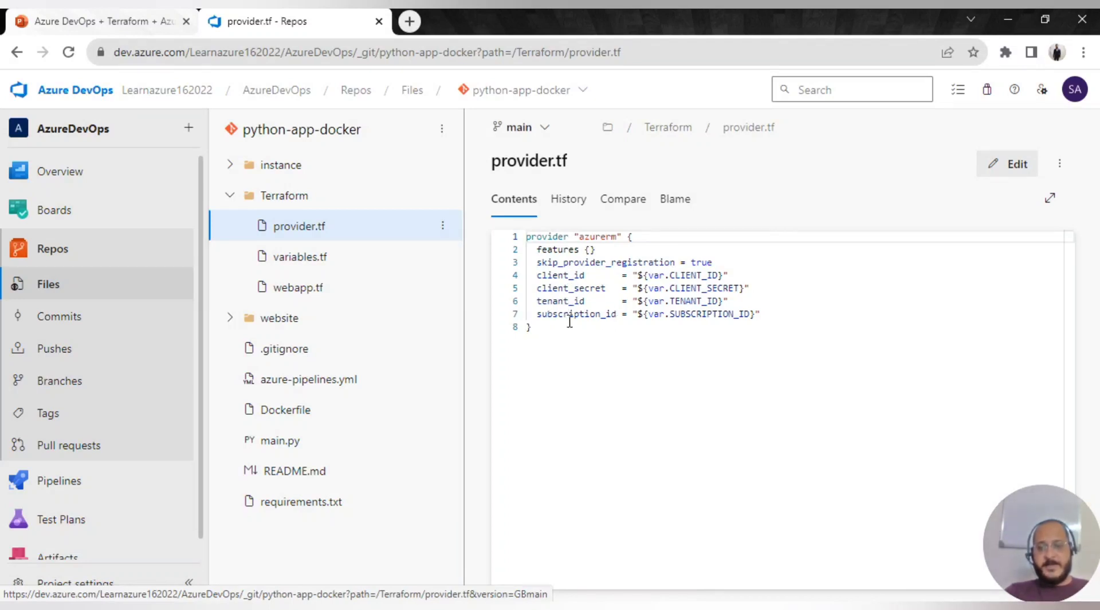
- Point out subscription_id, select all the provider.tf code, then open variables.tf
left_click(571, 315)
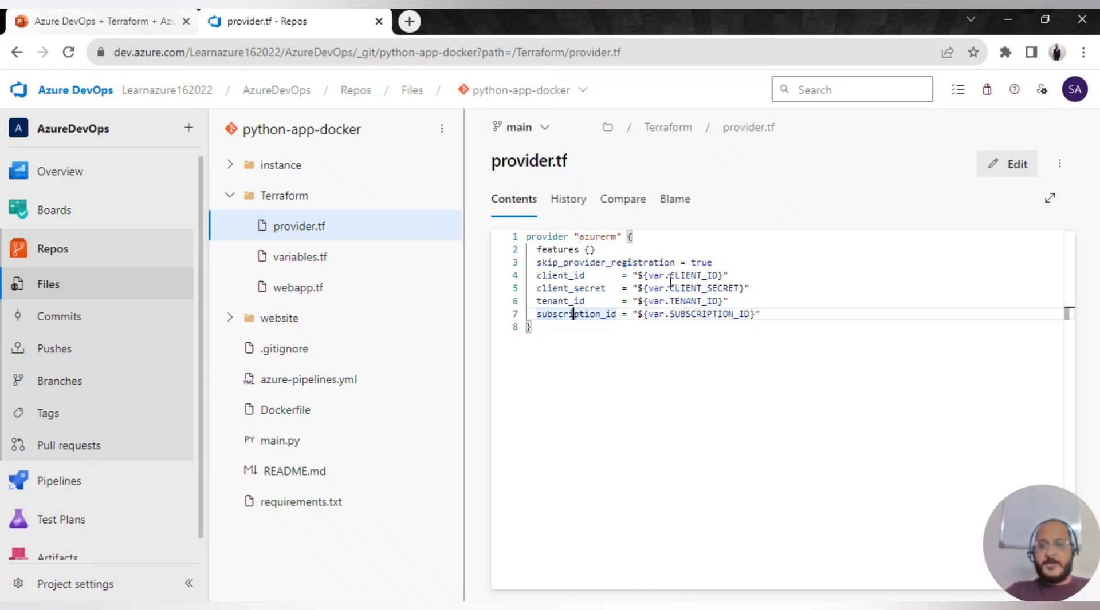
left_click(569, 329)
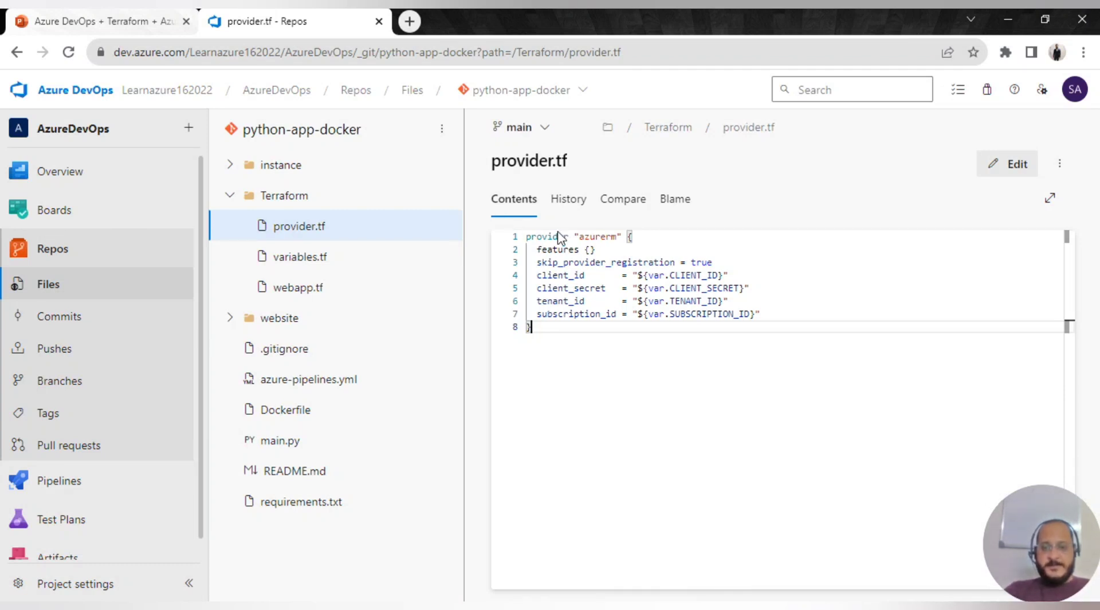
key("ctrl+a")
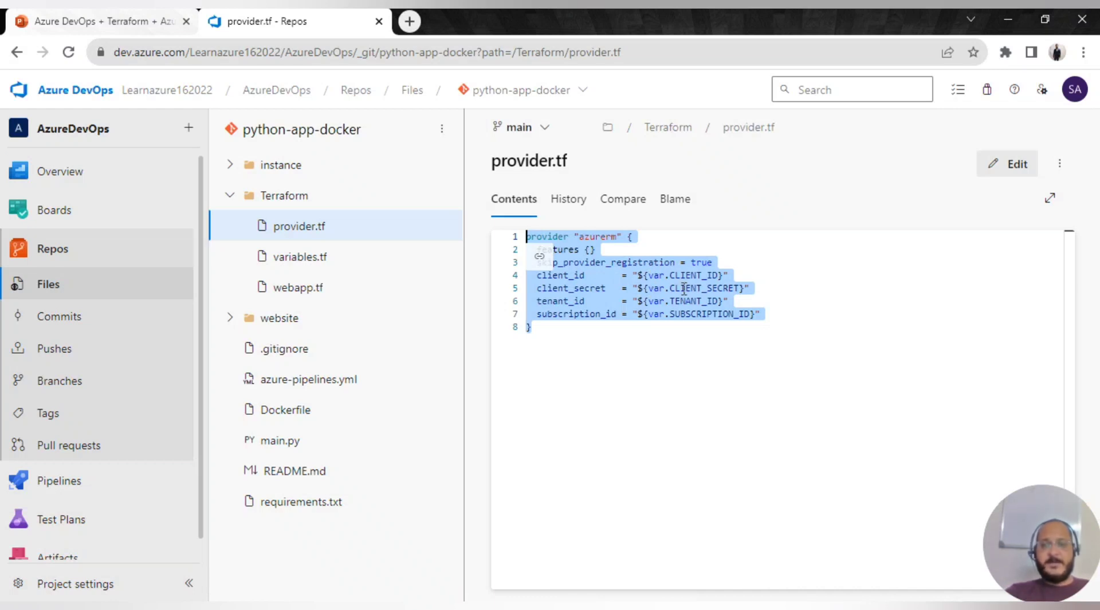
left_click(309, 257)
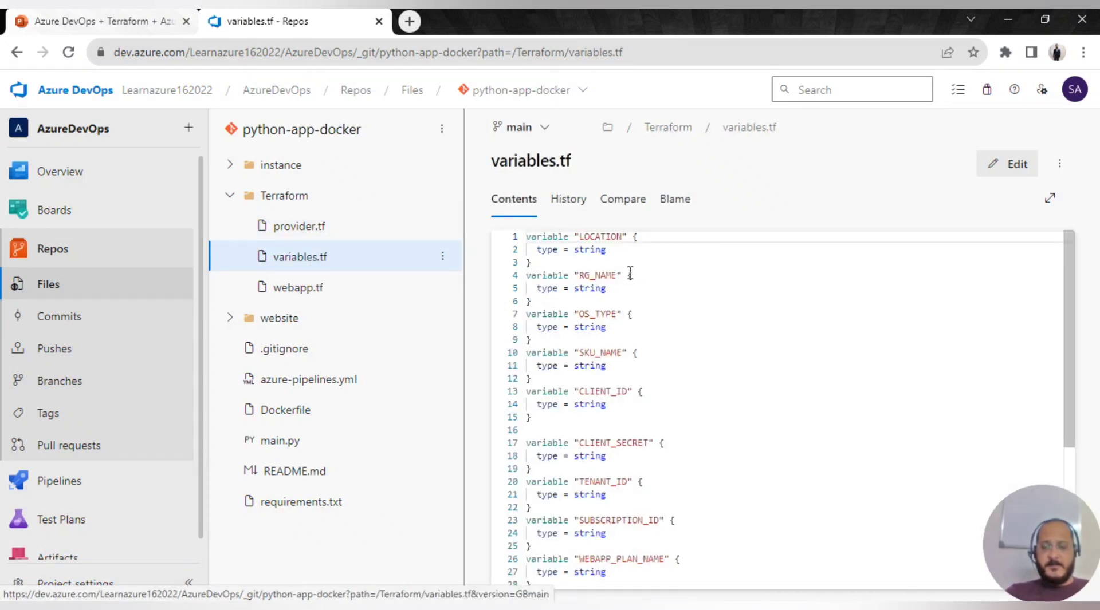
- Scroll variables.tf marking the LOCATION and SKU_NAME variables, then open webapp.tf
scroll(613, 542, "down", 3)
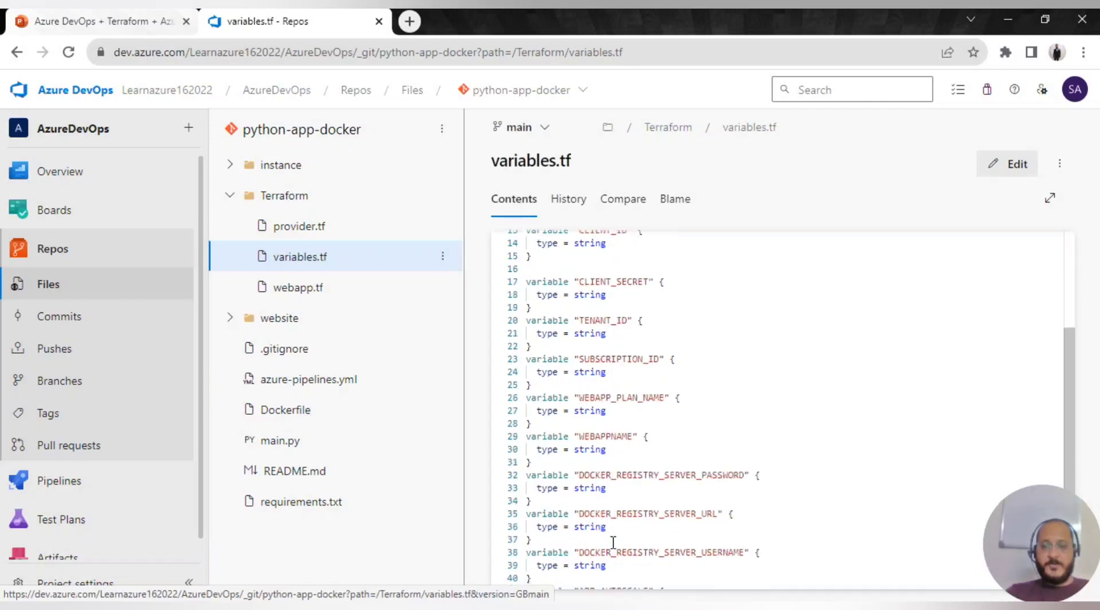
scroll(613, 541, "down", 1)
scroll(625, 541, "up", 5)
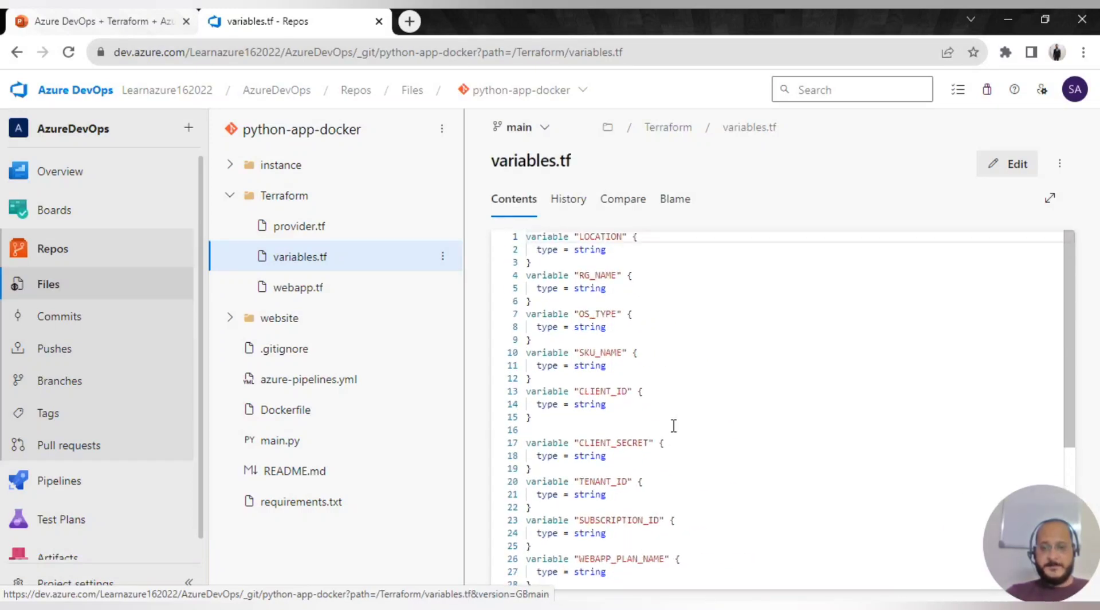
left_click_drag(540, 263, 528, 235)
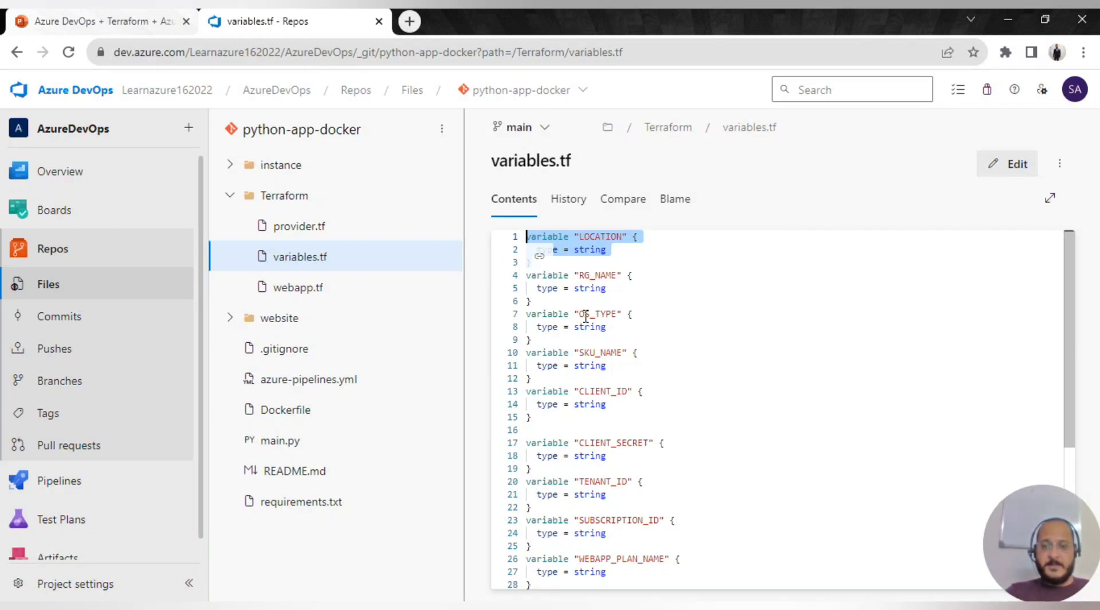
left_click_drag(579, 352, 627, 352)
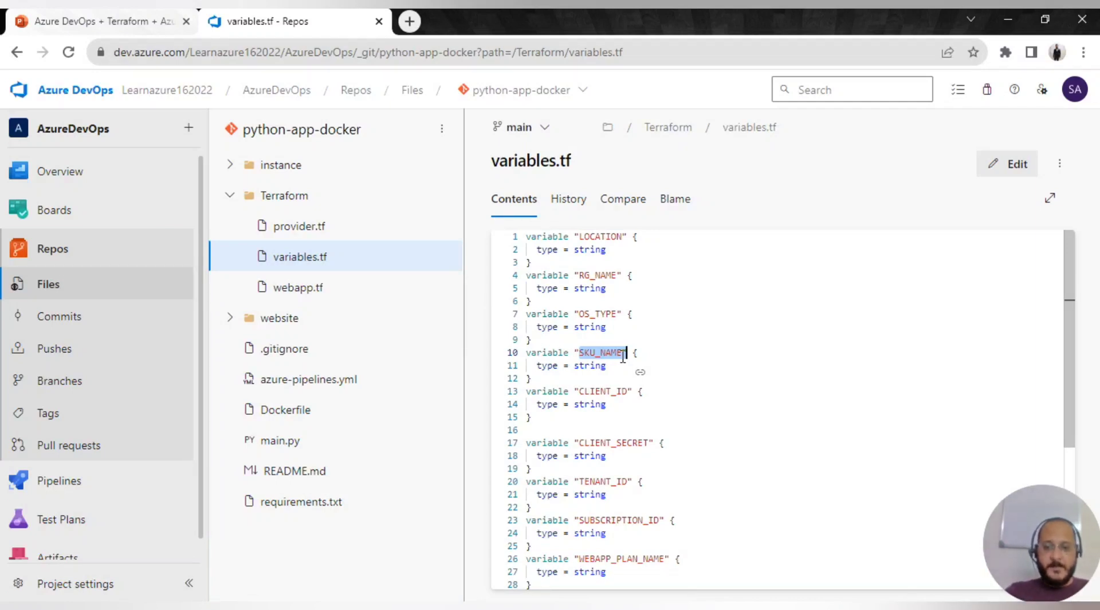
left_click(630, 402)
scroll(616, 344, "down", 4)
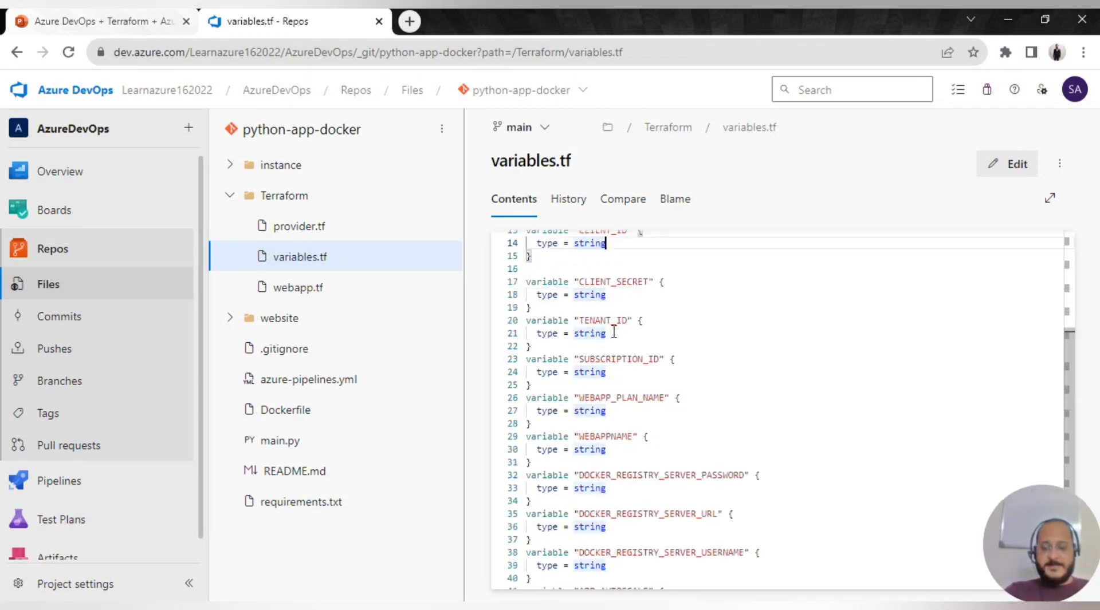
scroll(590, 412, "down", 2)
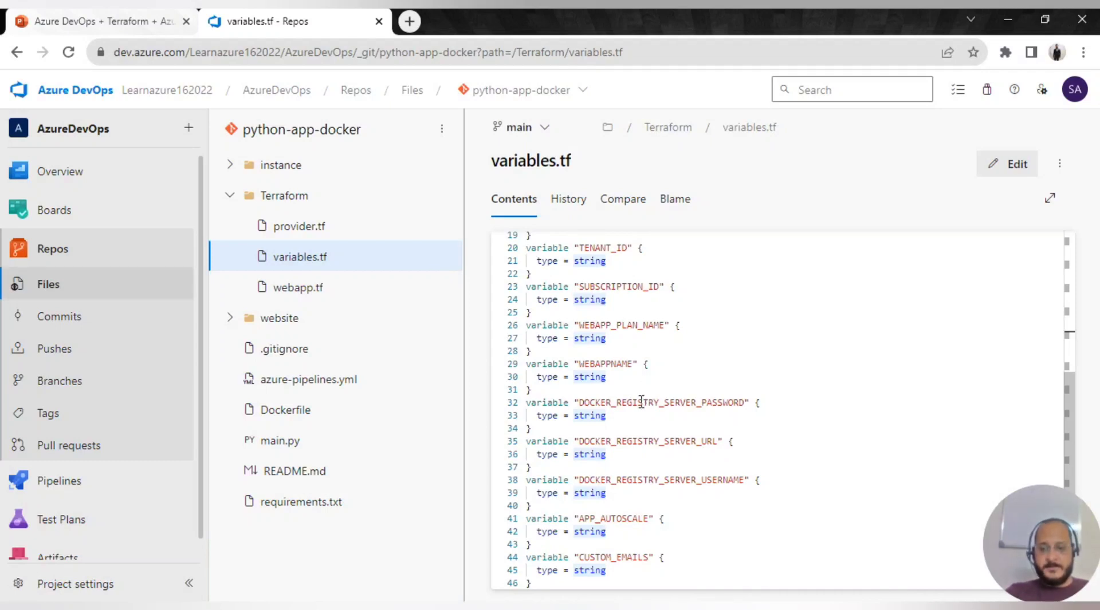
scroll(637, 409, "up", 1)
scroll(608, 422, "down", 1)
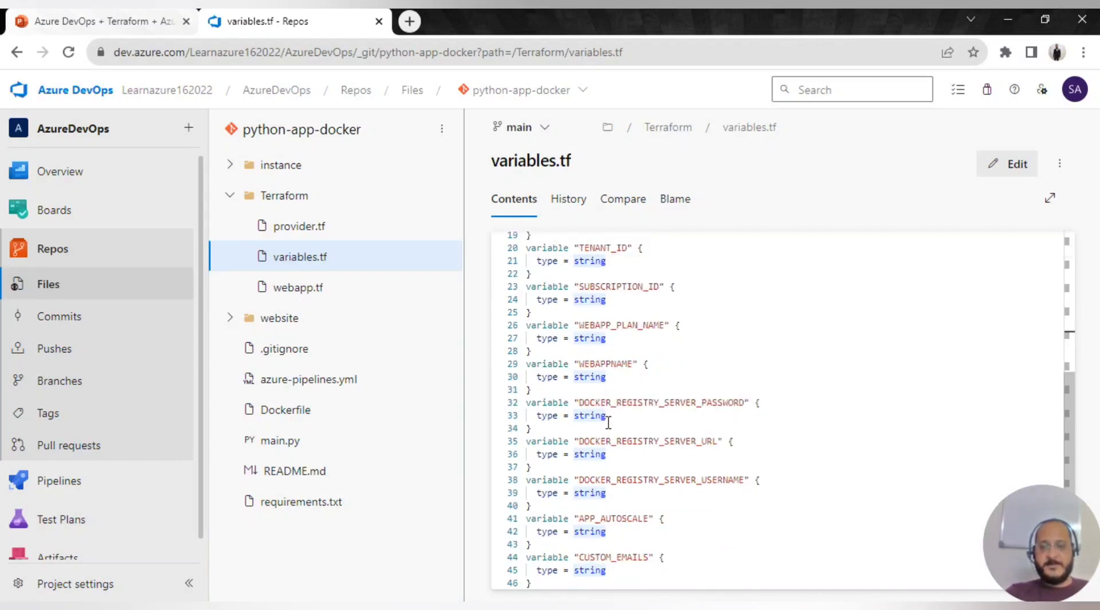
left_click(307, 291)
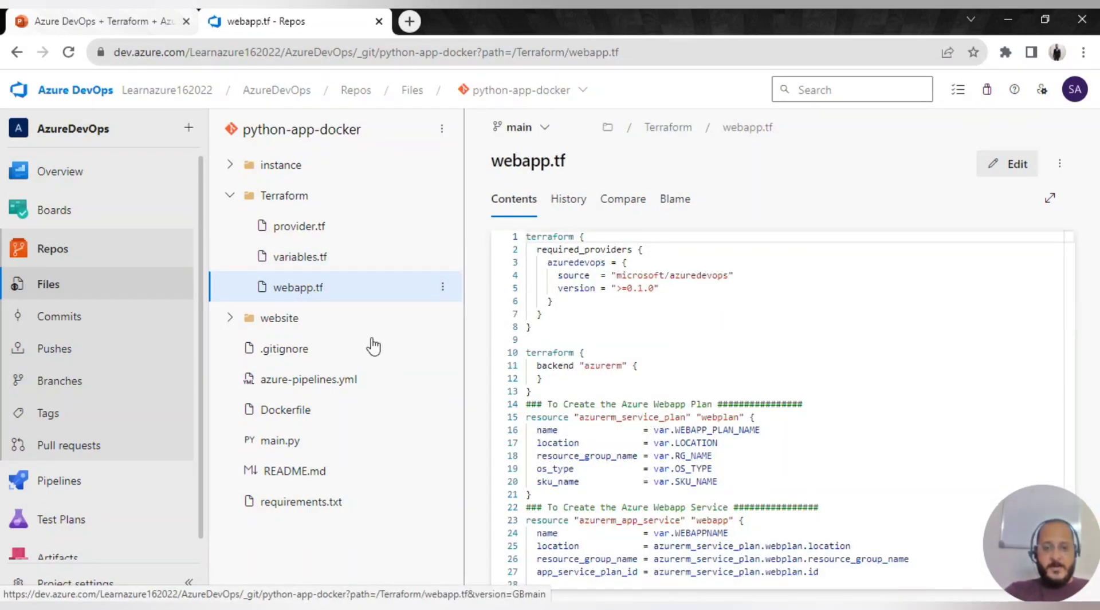
- Open webapp.tf in VS Code and mark its terraform required_providers and backend blocks
key("alt+Tab")
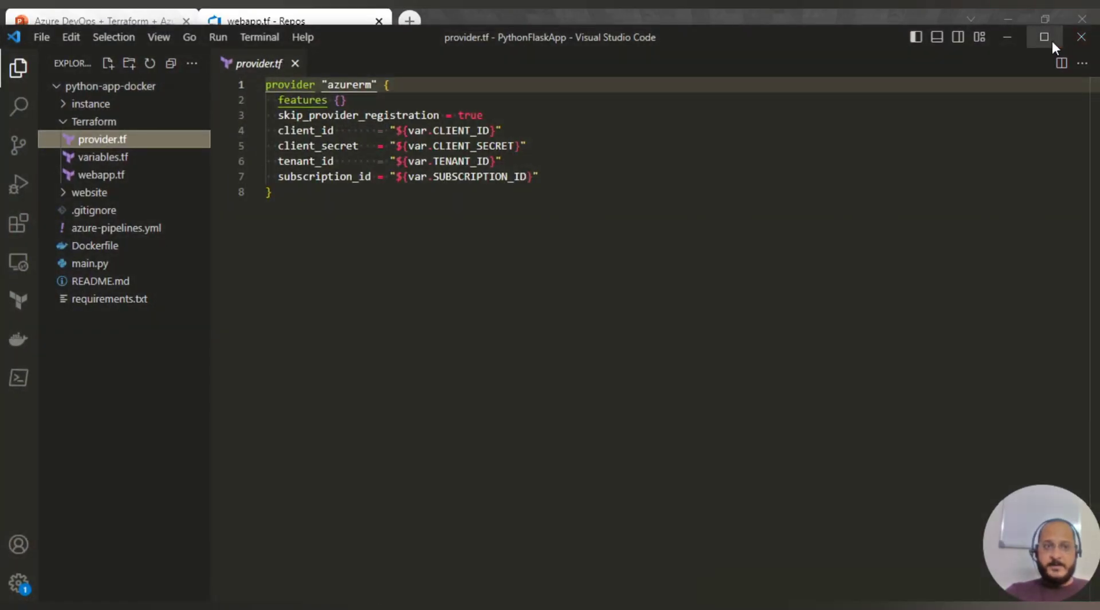
left_click(107, 176)
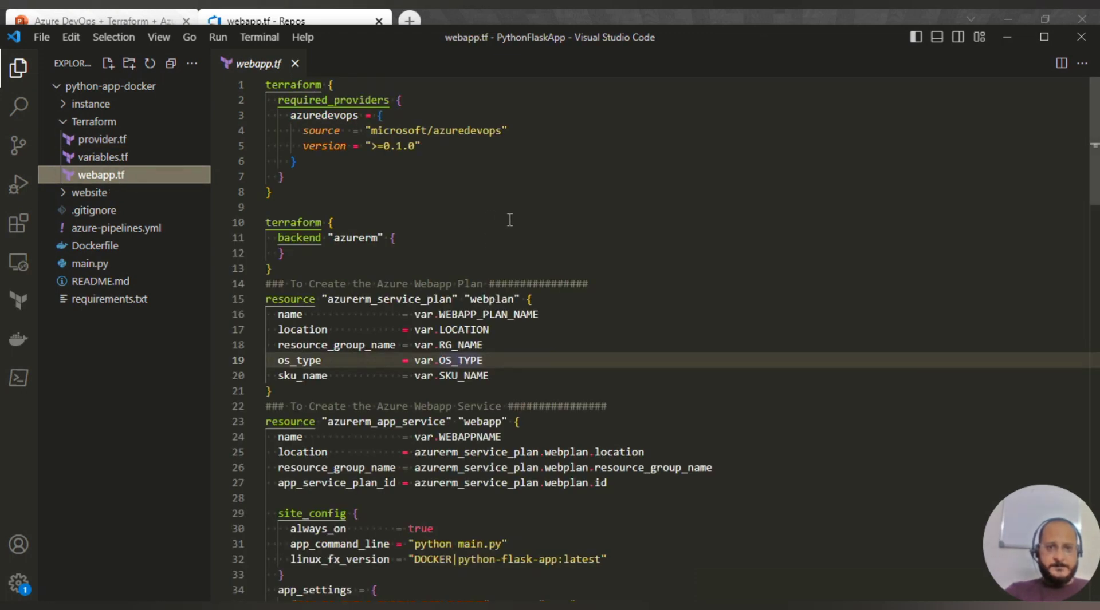
left_click_drag(275, 199, 265, 85)
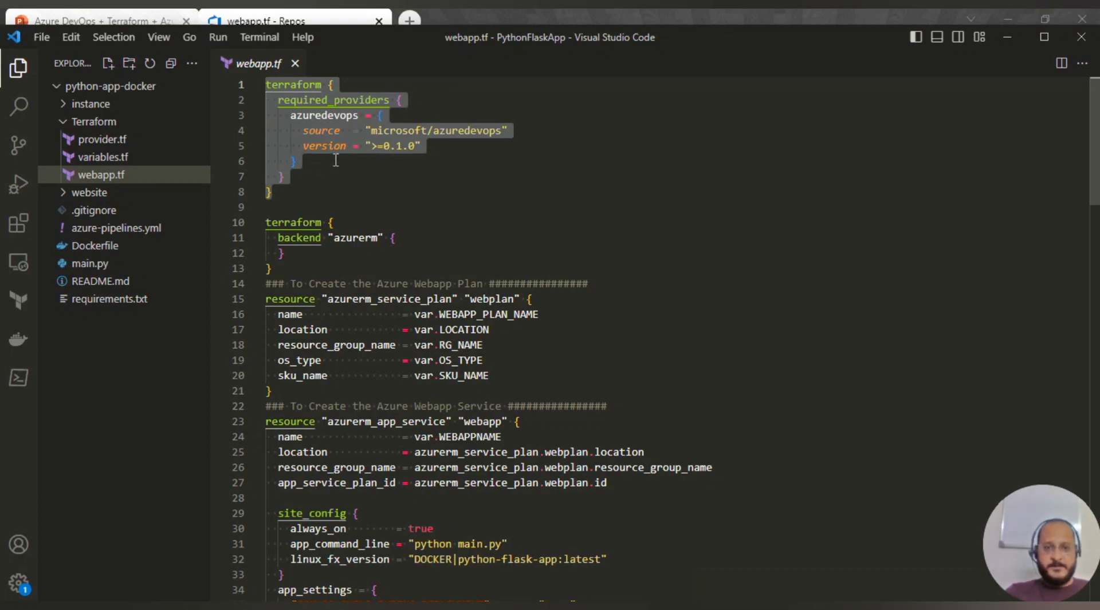
scroll(340, 285, "down", 1)
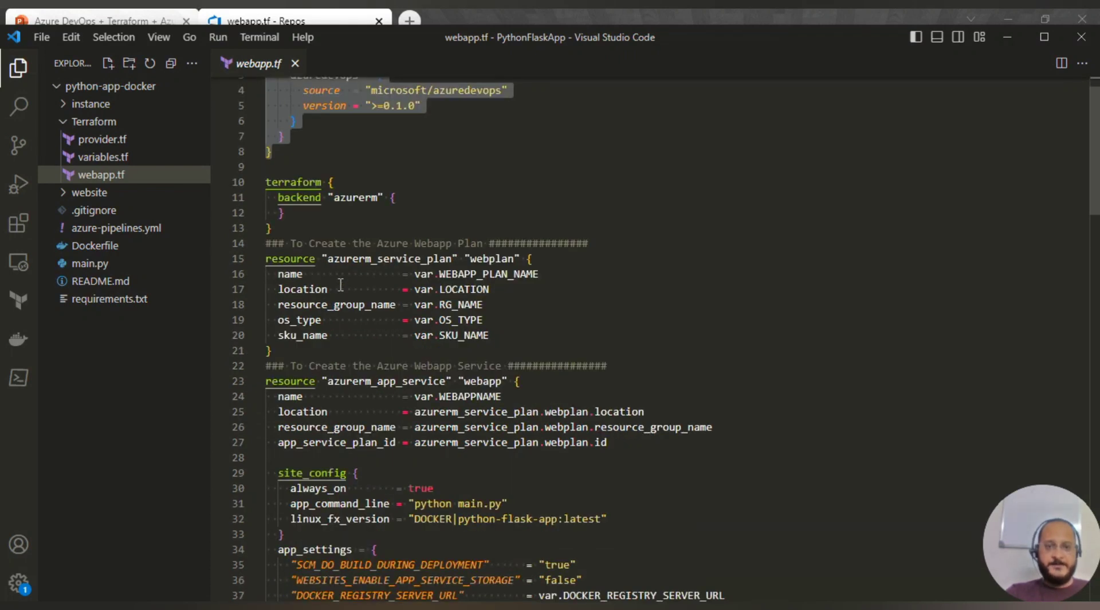
left_click_drag(287, 231, 263, 183)
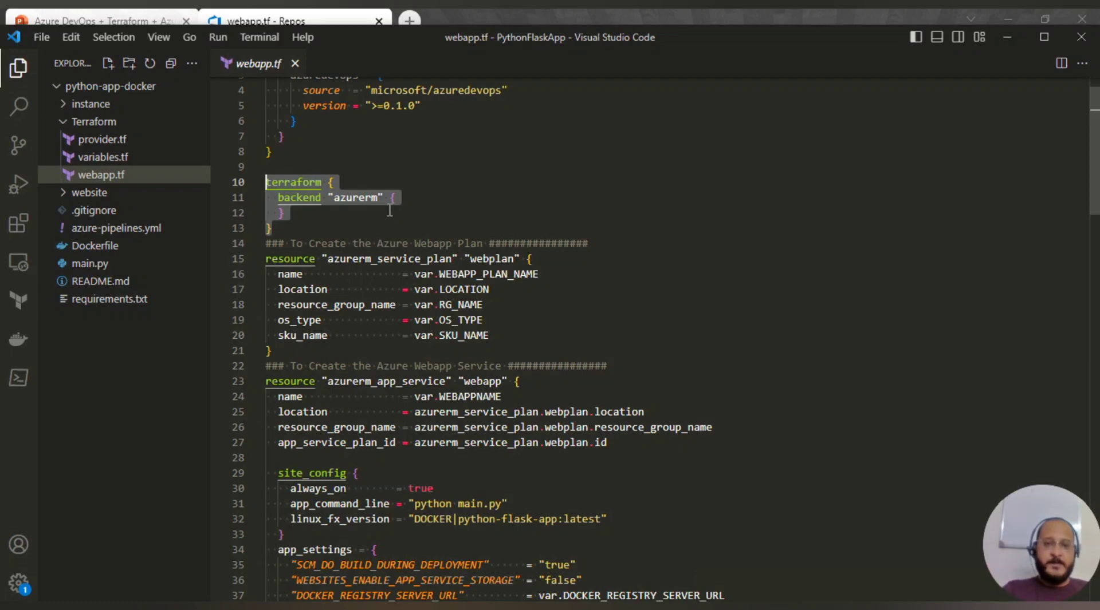
- Walk through the webplan service plan resource: its Azure Webapp Plan comment, name and os_type
left_click(610, 263)
scroll(577, 287, "down", 1)
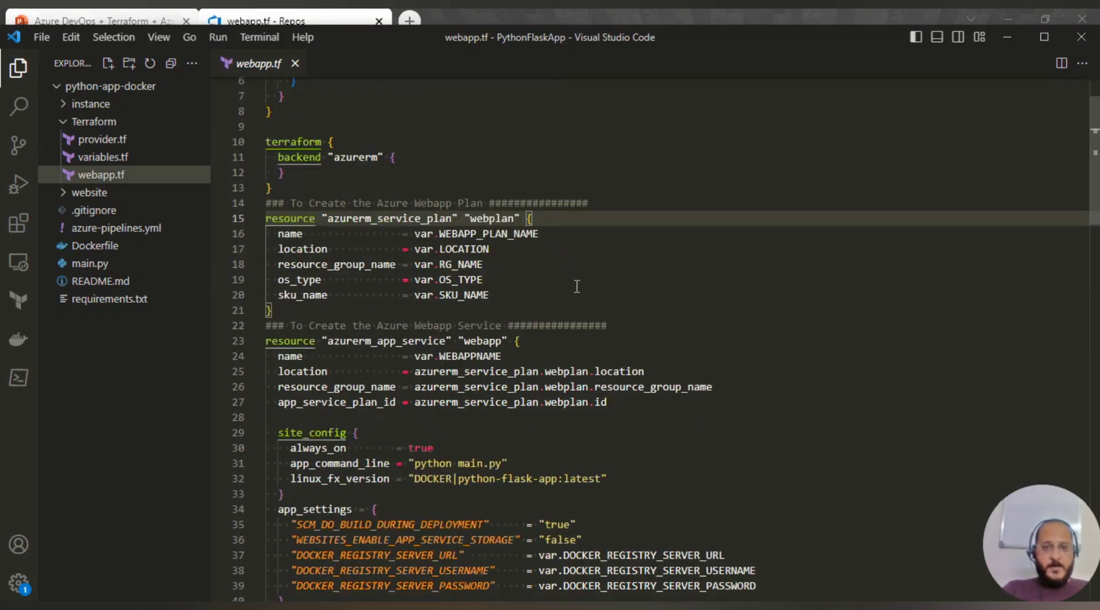
scroll(577, 287, "down", 1)
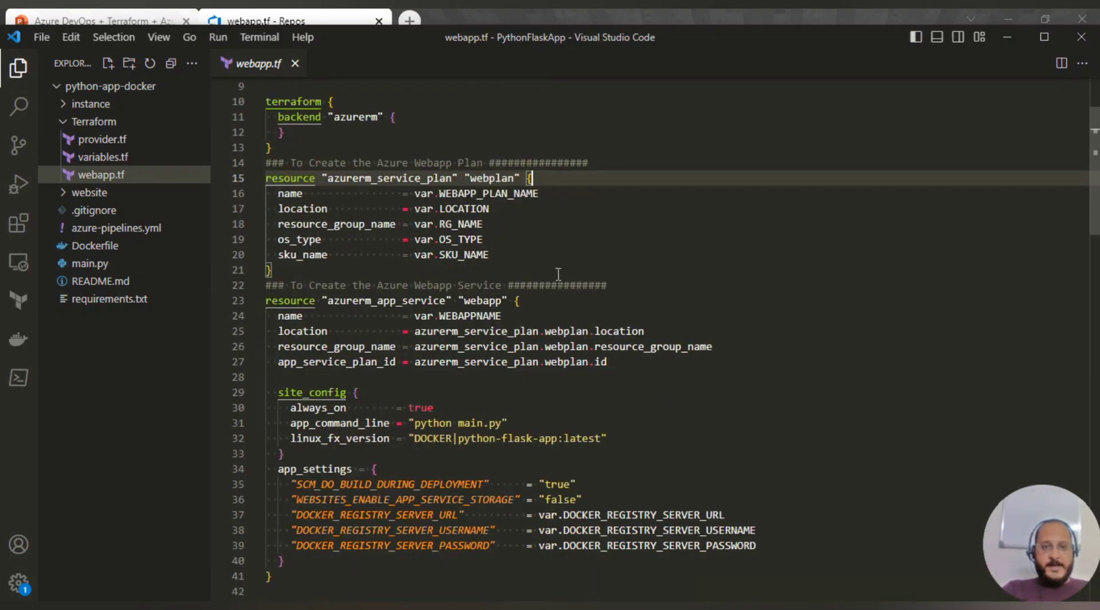
left_click(293, 162)
left_click(503, 160, "shift")
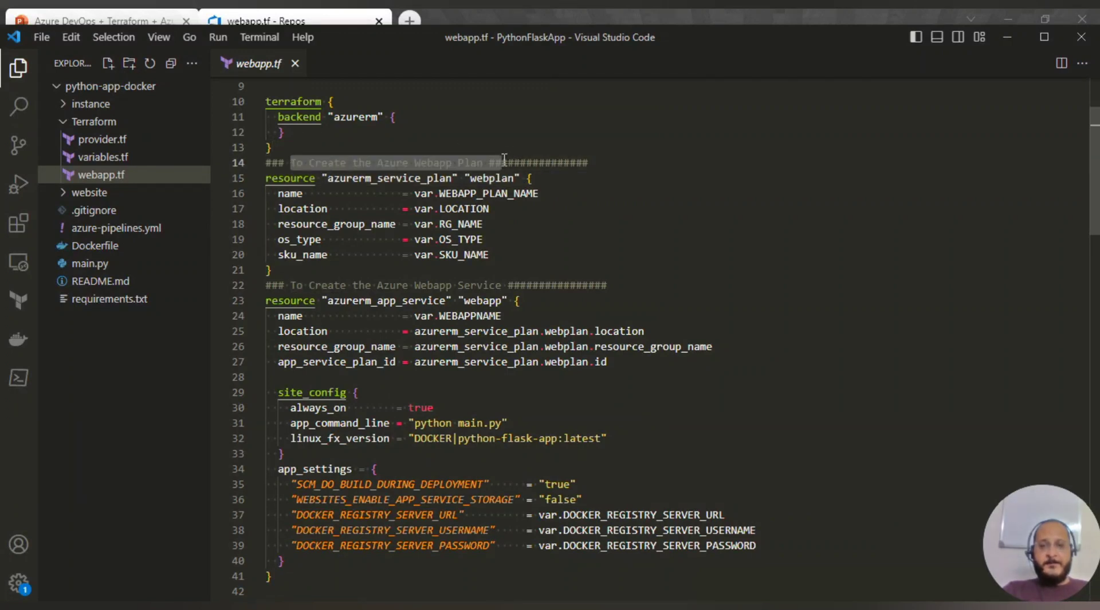
left_click(557, 177)
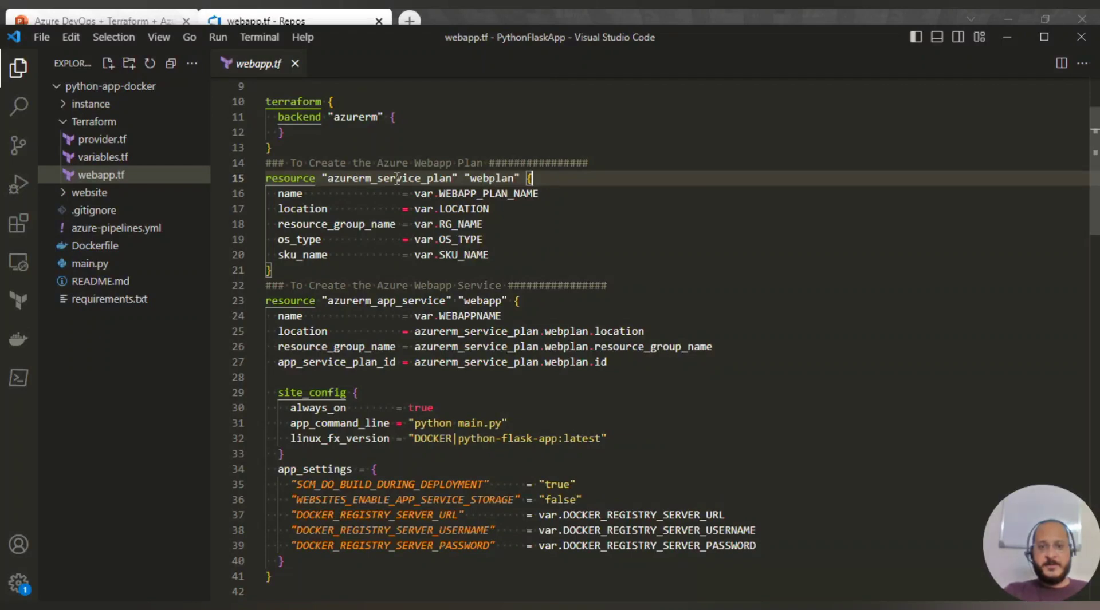
mouse_move(388, 183)
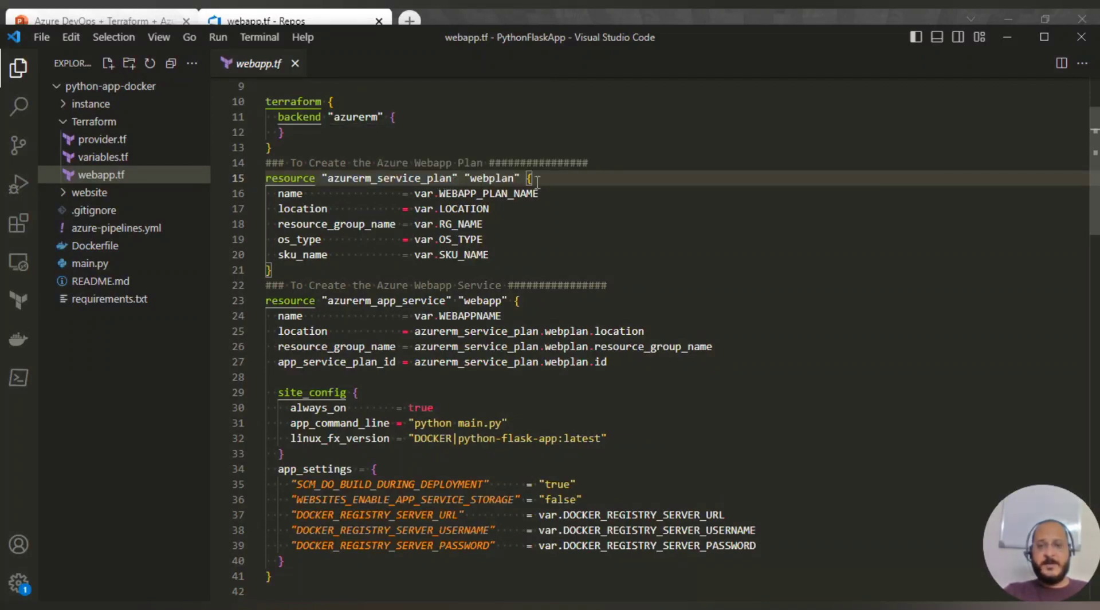
mouse_move(508, 179)
left_click_drag(508, 178, 453, 178)
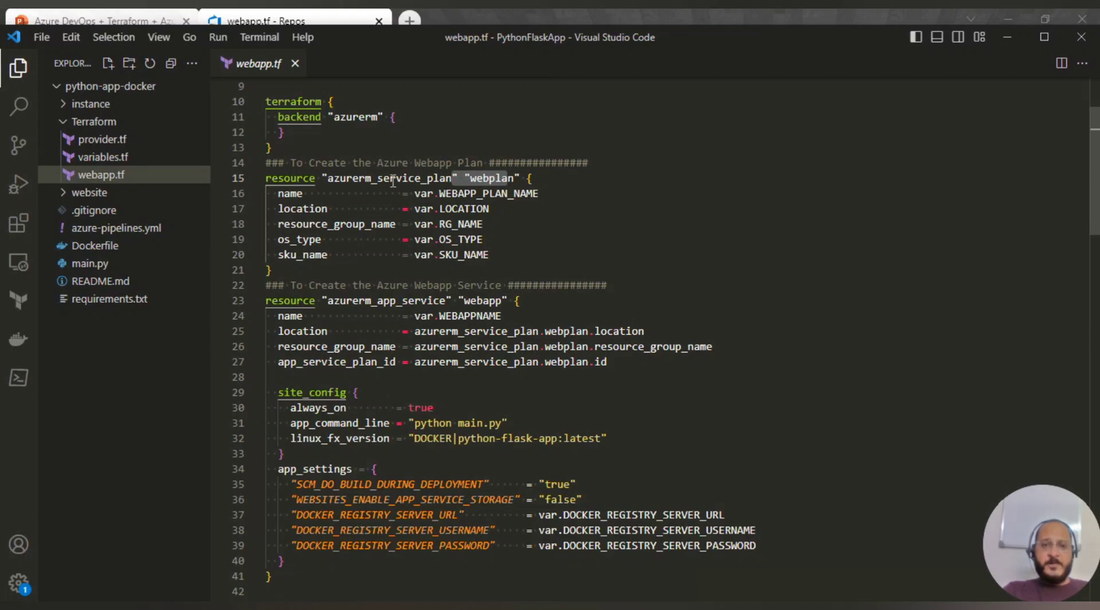
left_click(596, 236)
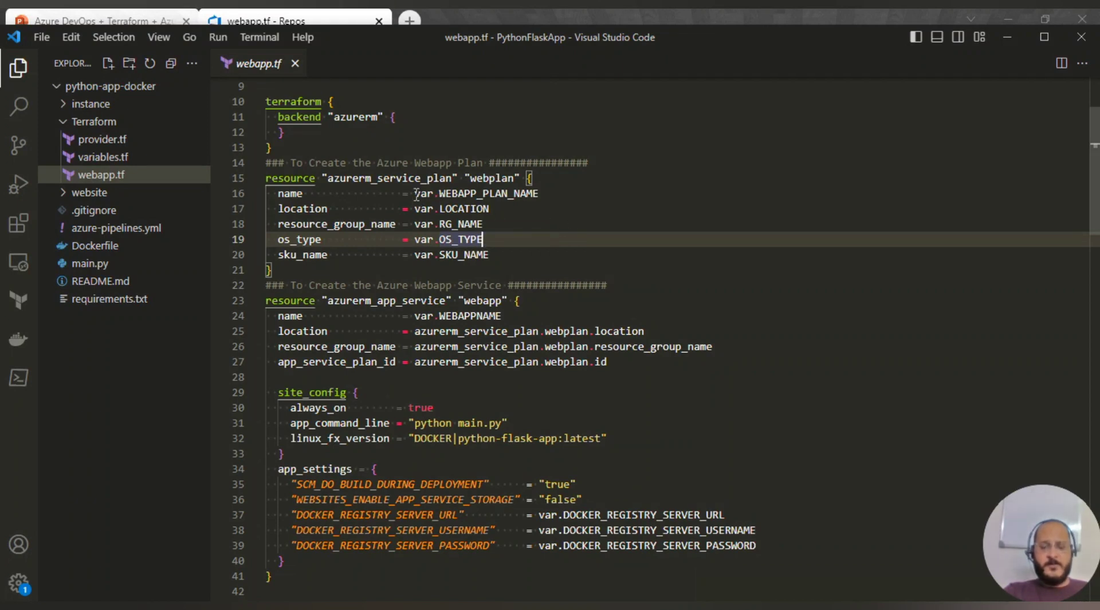
mouse_move(425, 189)
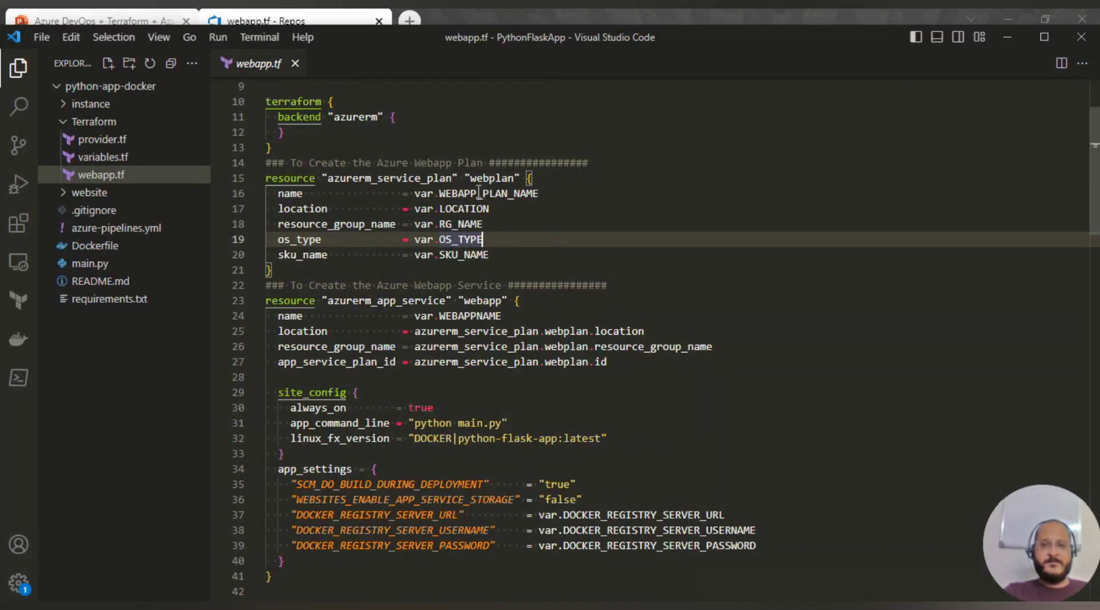
mouse_move(428, 209)
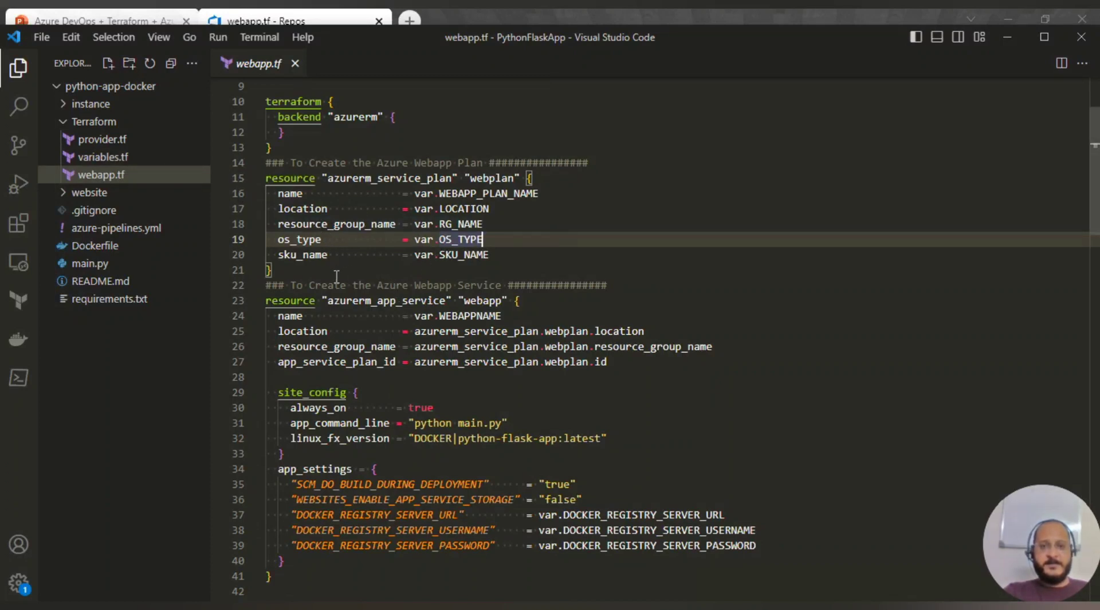
left_click_drag(285, 284, 263, 178)
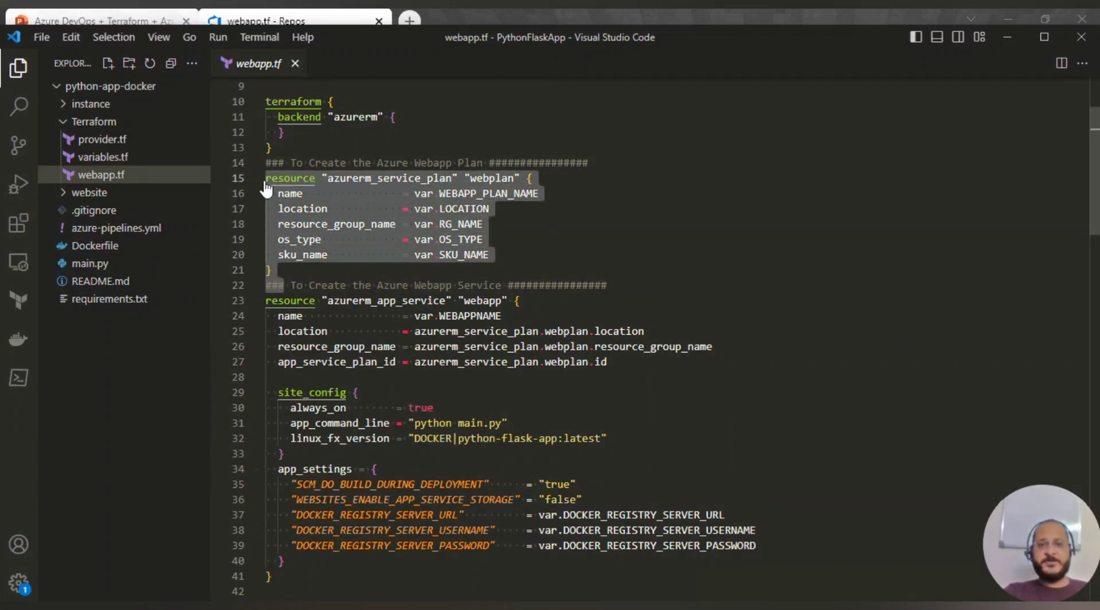
scroll(396, 331, "down", 1)
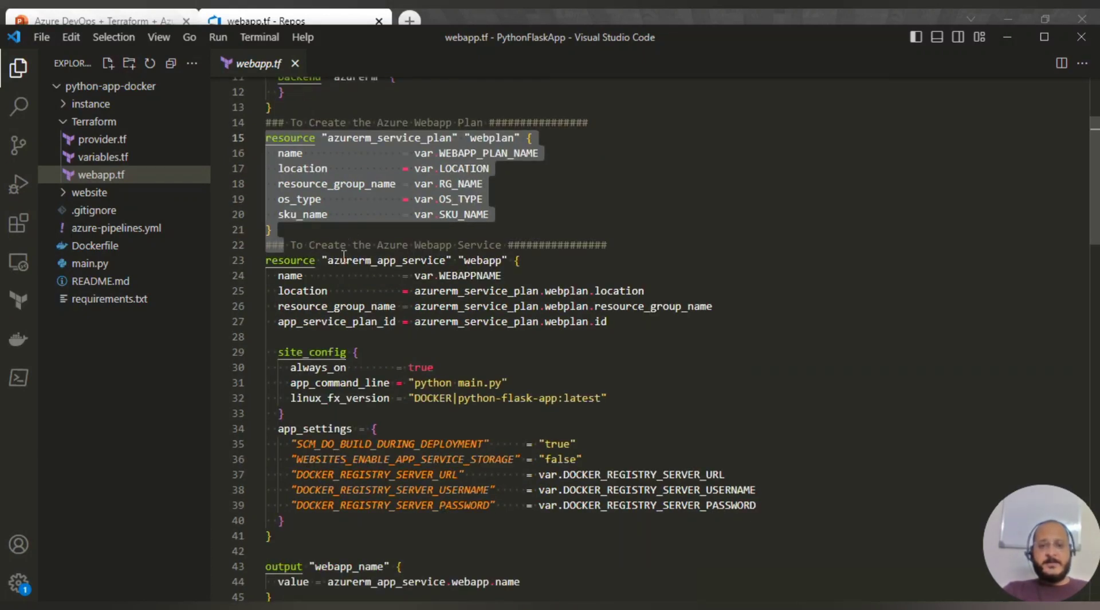
left_click(692, 280)
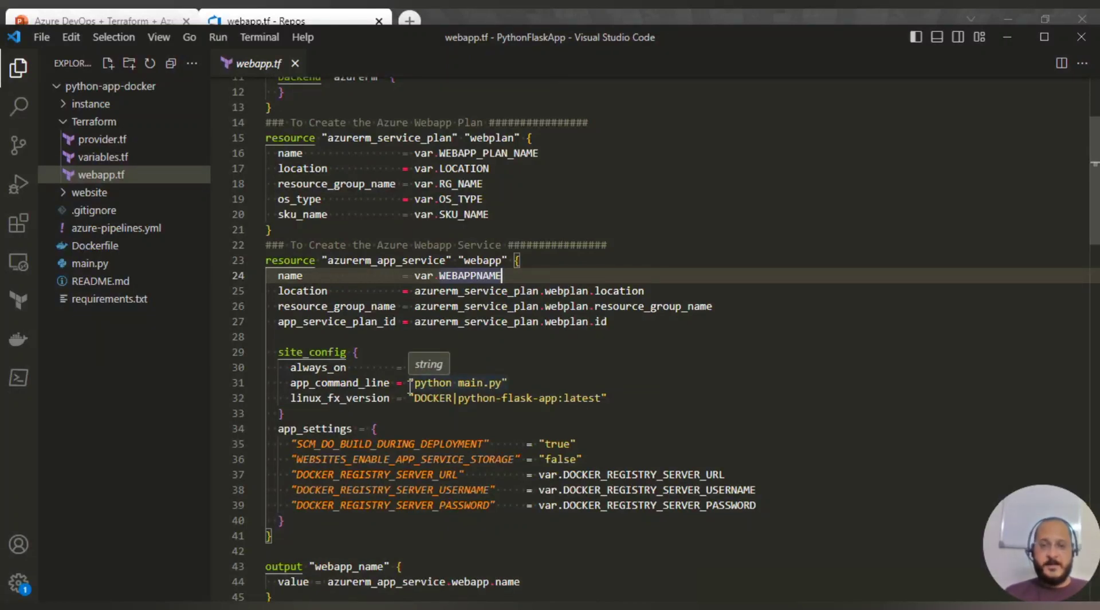
left_click(435, 334)
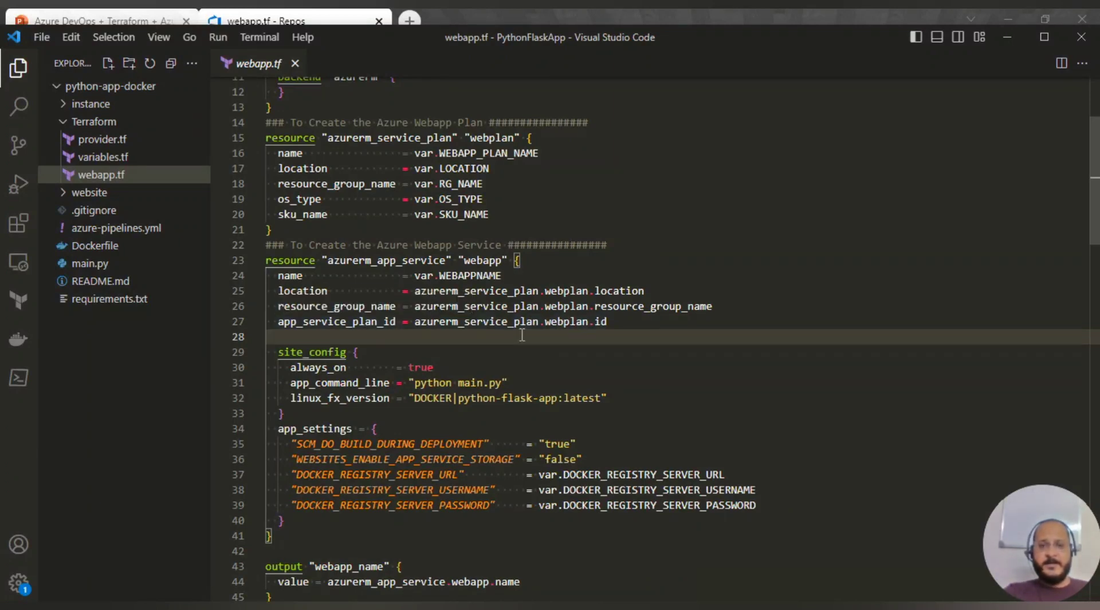
left_click_drag(626, 322, 413, 292)
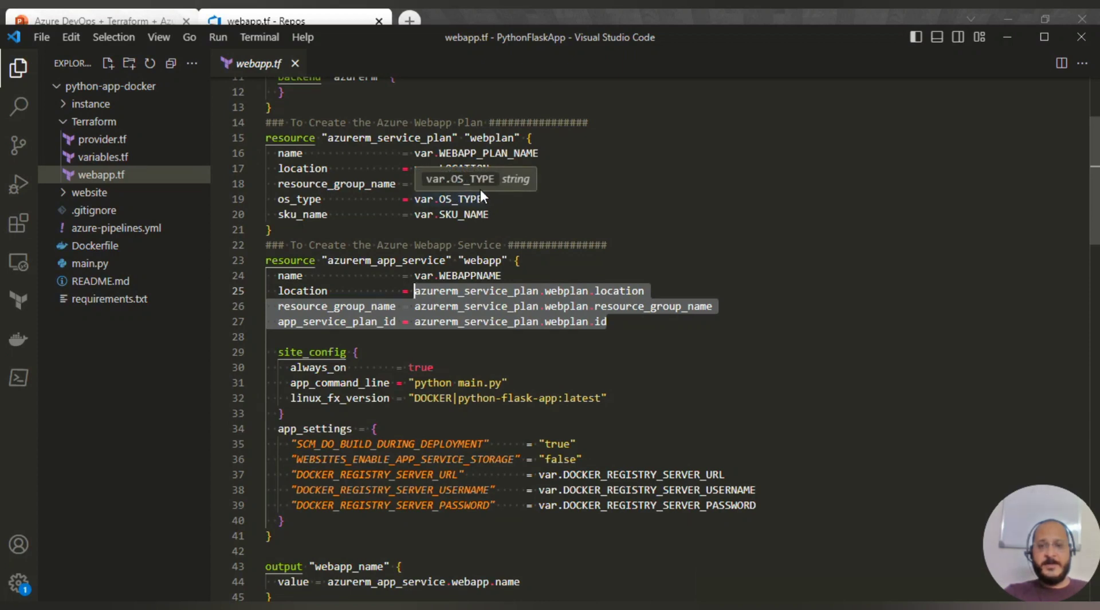
left_click(457, 338)
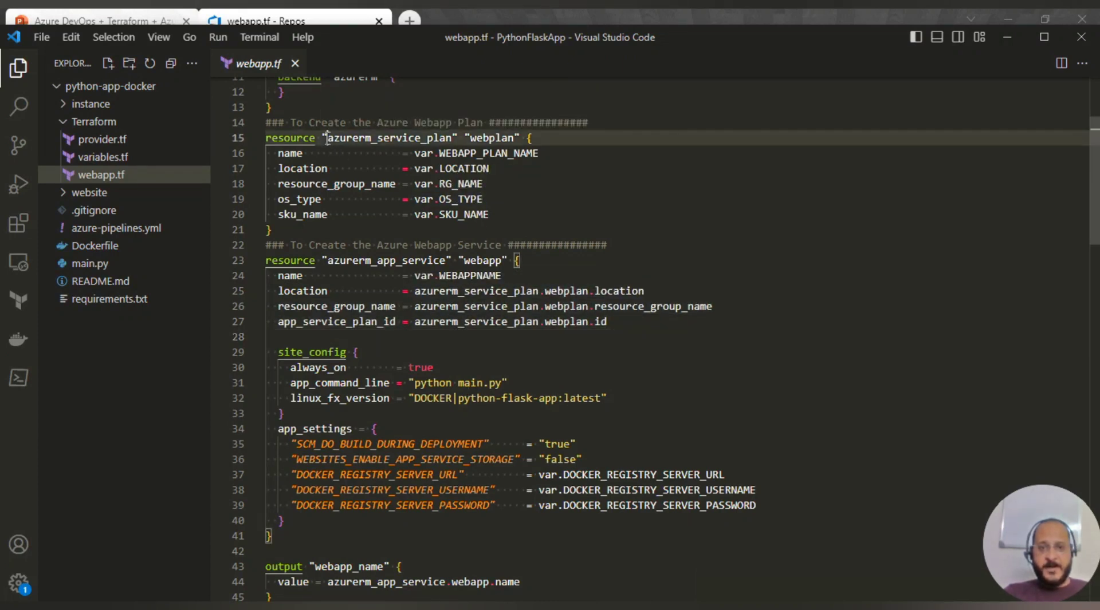
left_click_drag(328, 137, 456, 138)
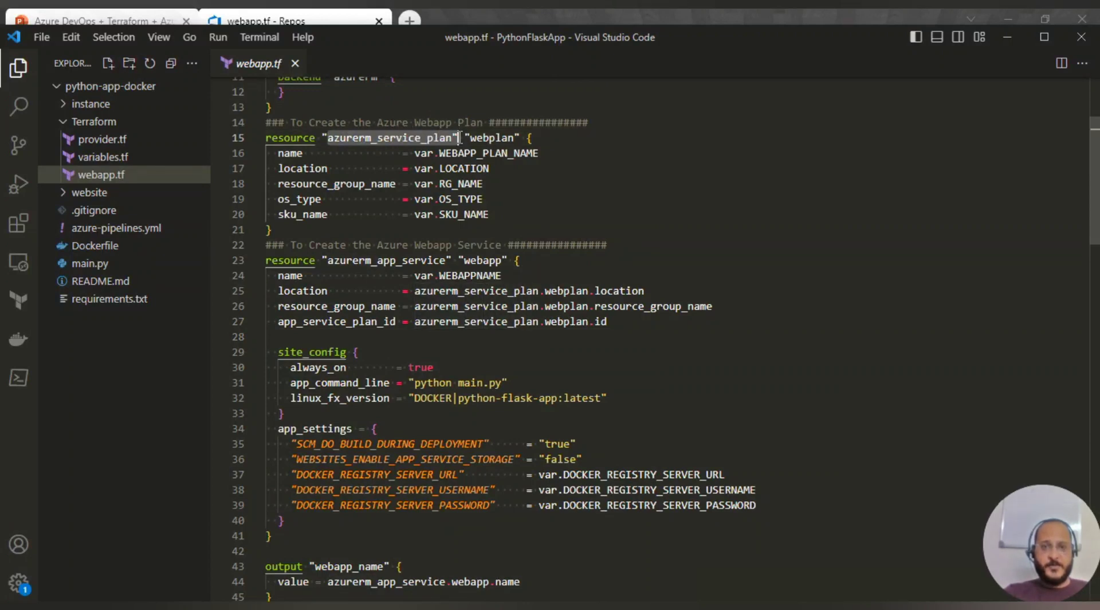
left_click(474, 138)
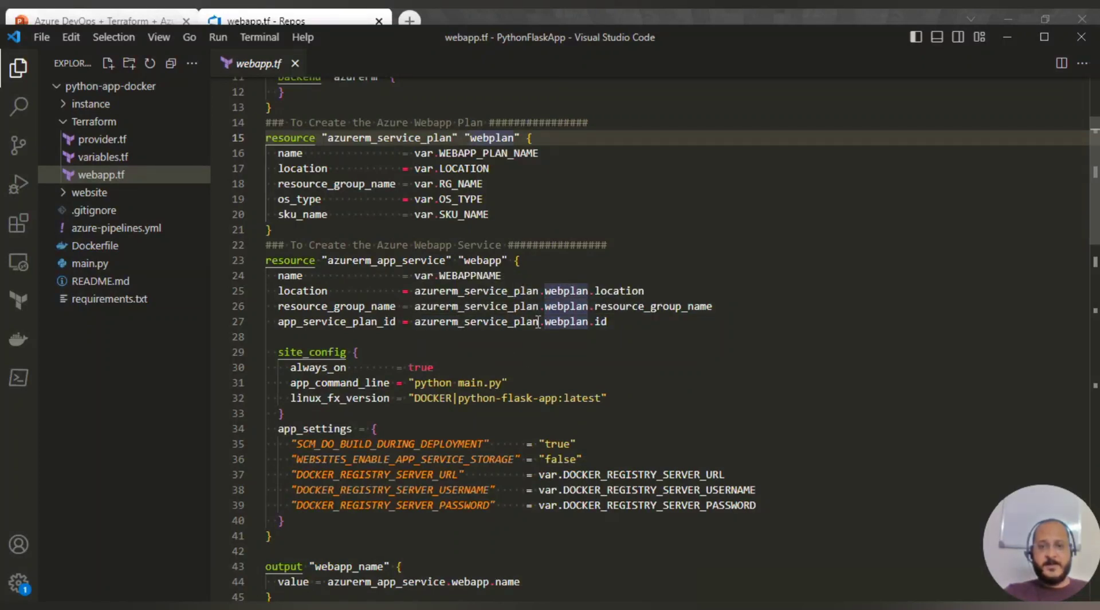
left_click(622, 381)
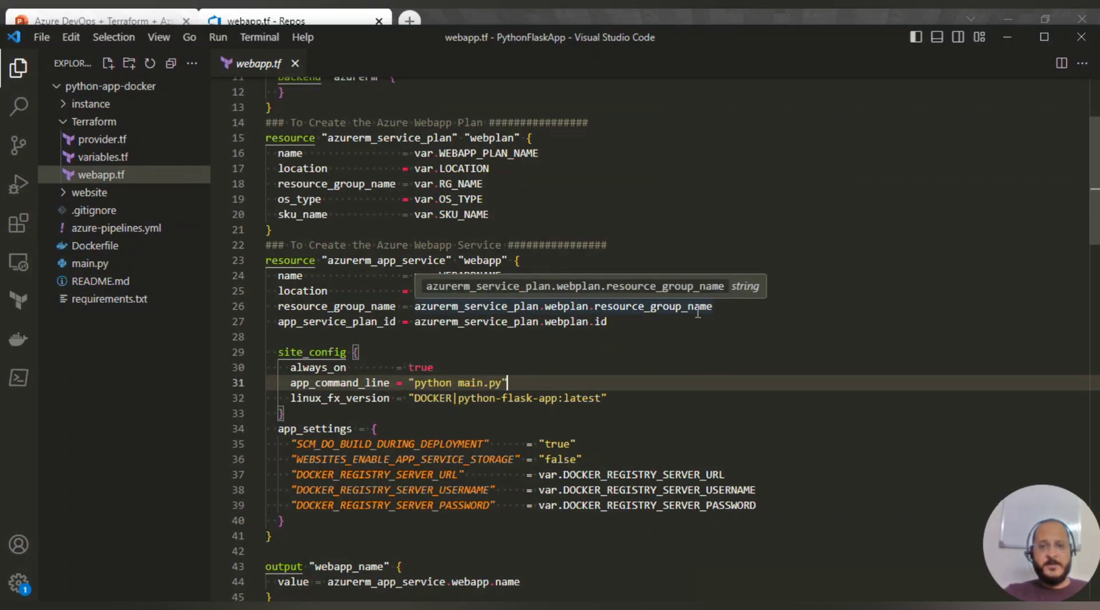
left_click_drag(278, 184, 393, 188)
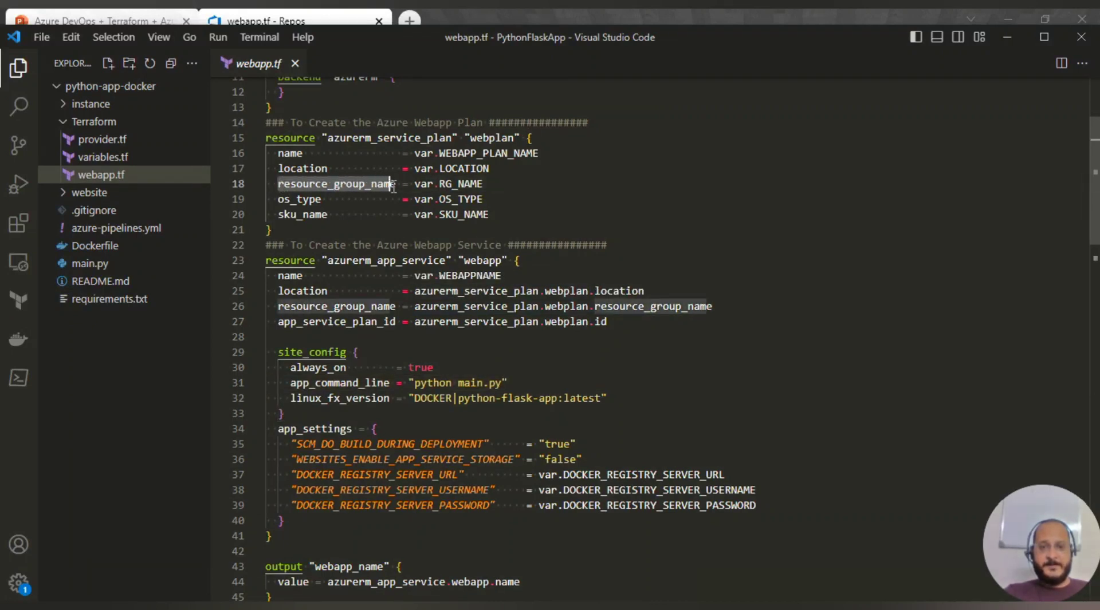
left_click(595, 338)
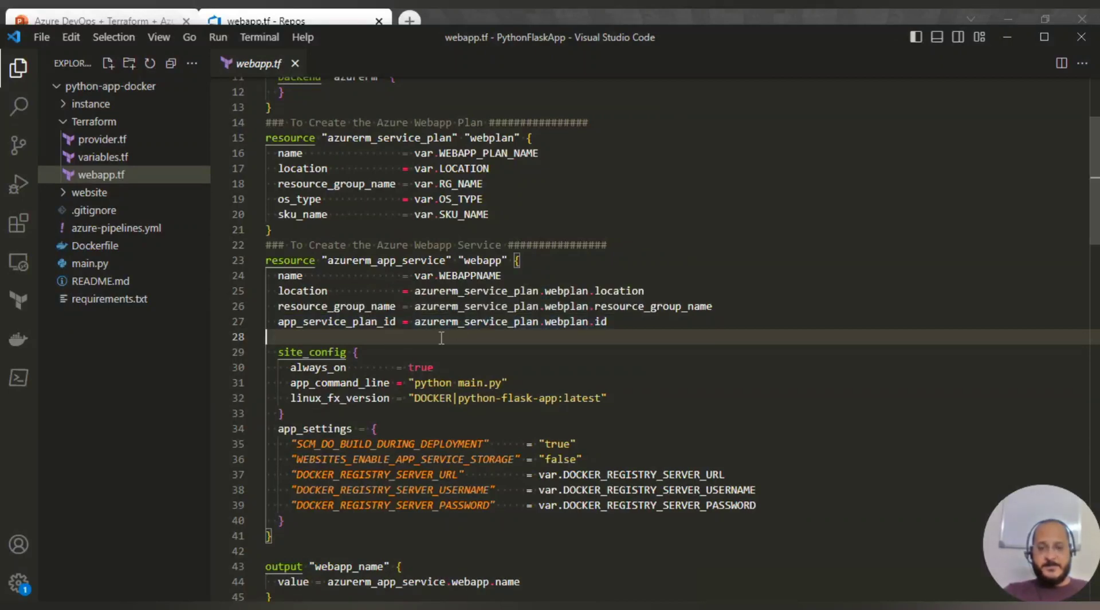
scroll(625, 367, "down", 2)
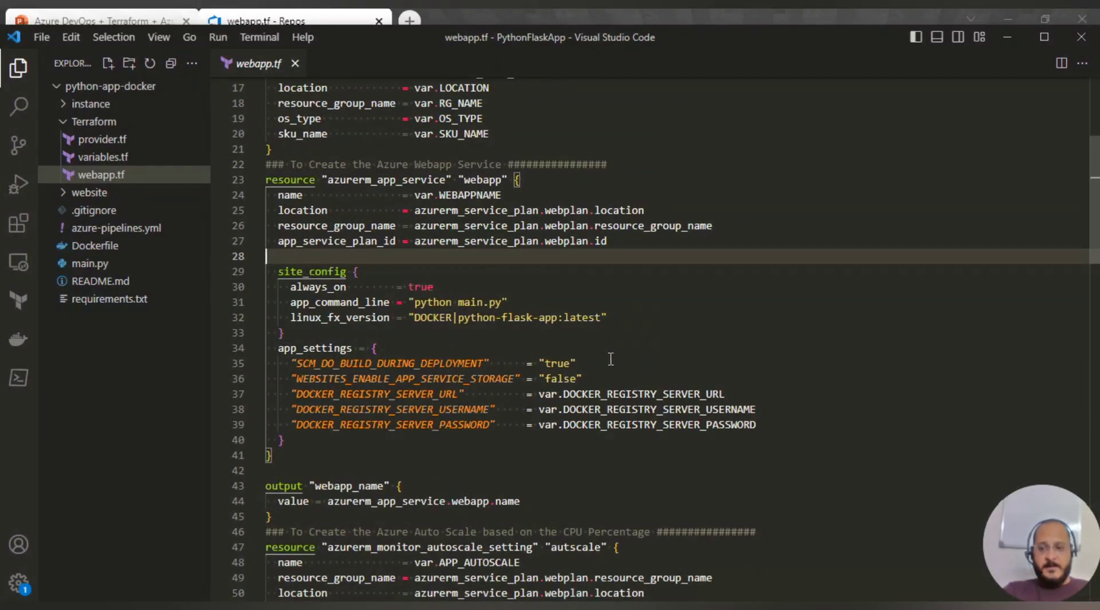
scroll(624, 366, "down", 1)
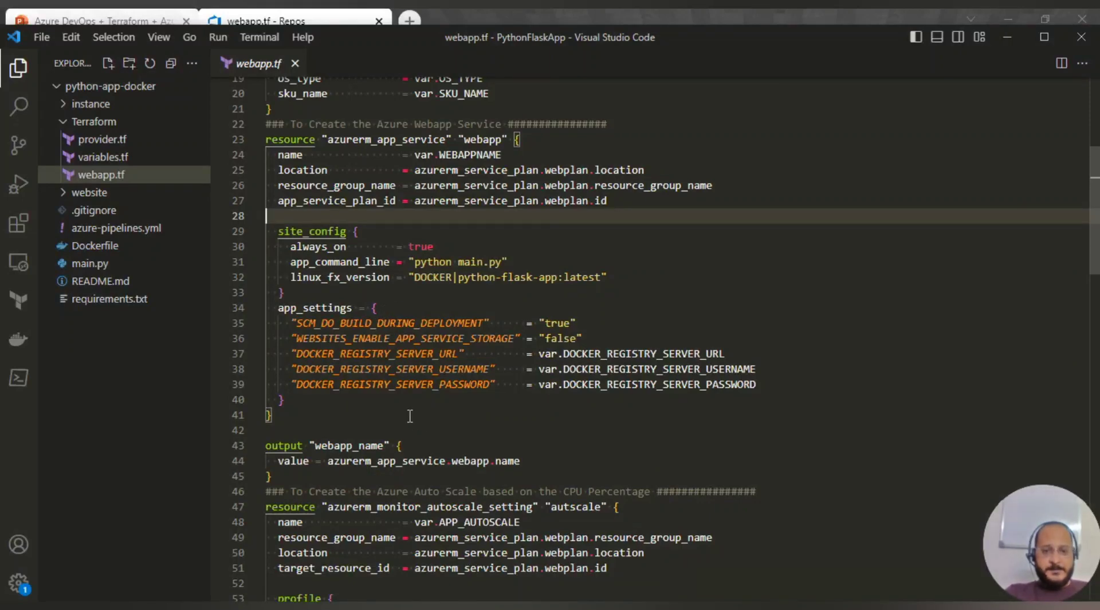
scroll(305, 375, "down", 1)
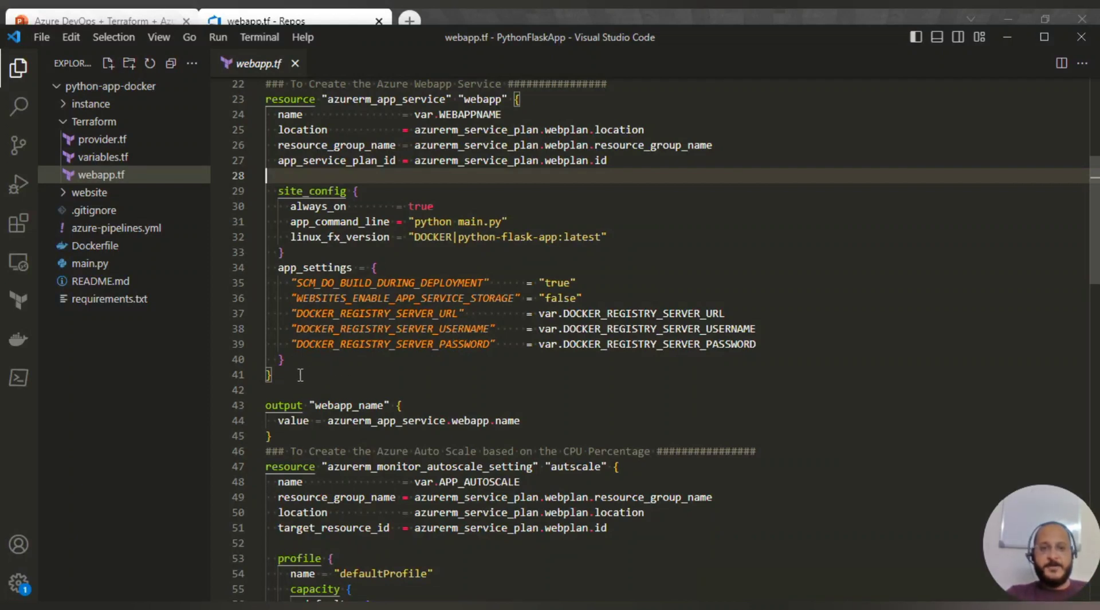
left_click_drag(275, 376, 261, 101)
scroll(330, 298, "up", 1)
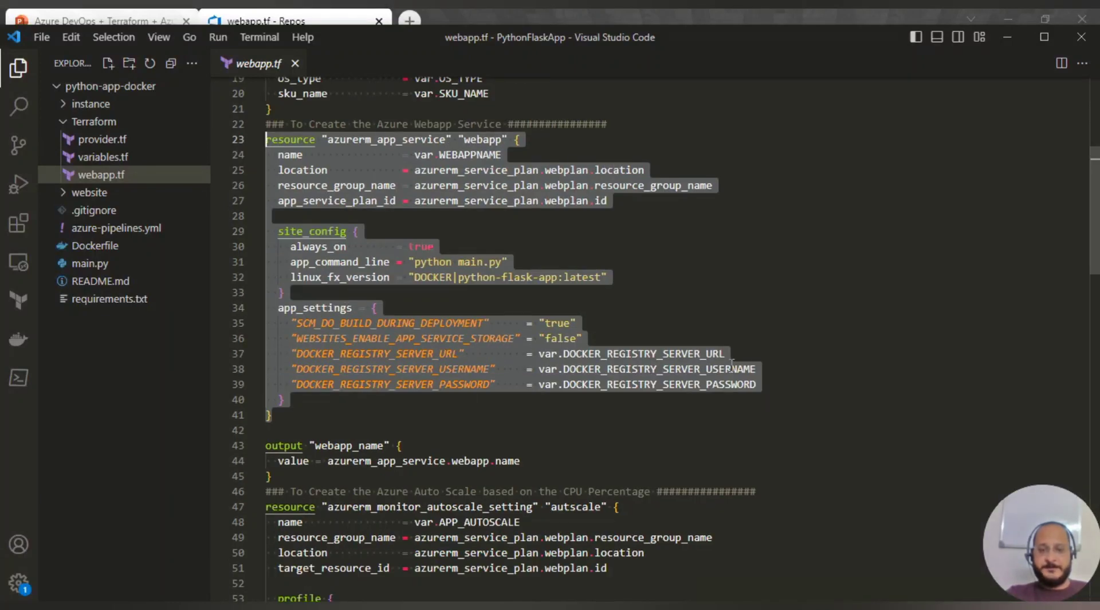
left_click(763, 354)
scroll(310, 422, "down", 3)
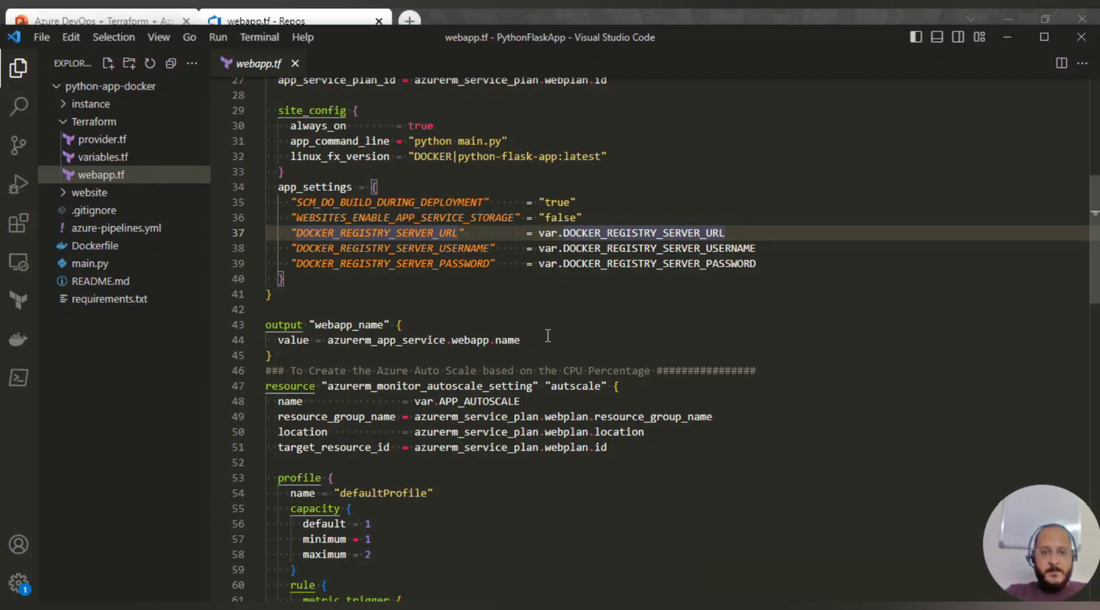
scroll(480, 361, "down", 2)
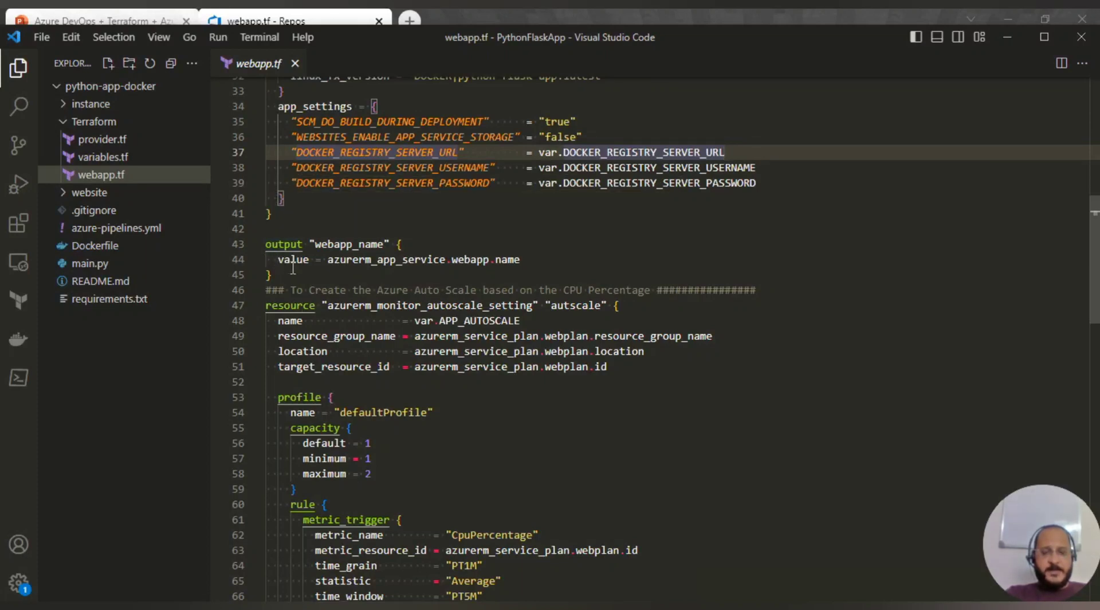
- In maximized webapp.tf, highlight the autoscale comment and the profile's capacity block
left_click_drag(293, 291, 656, 289)
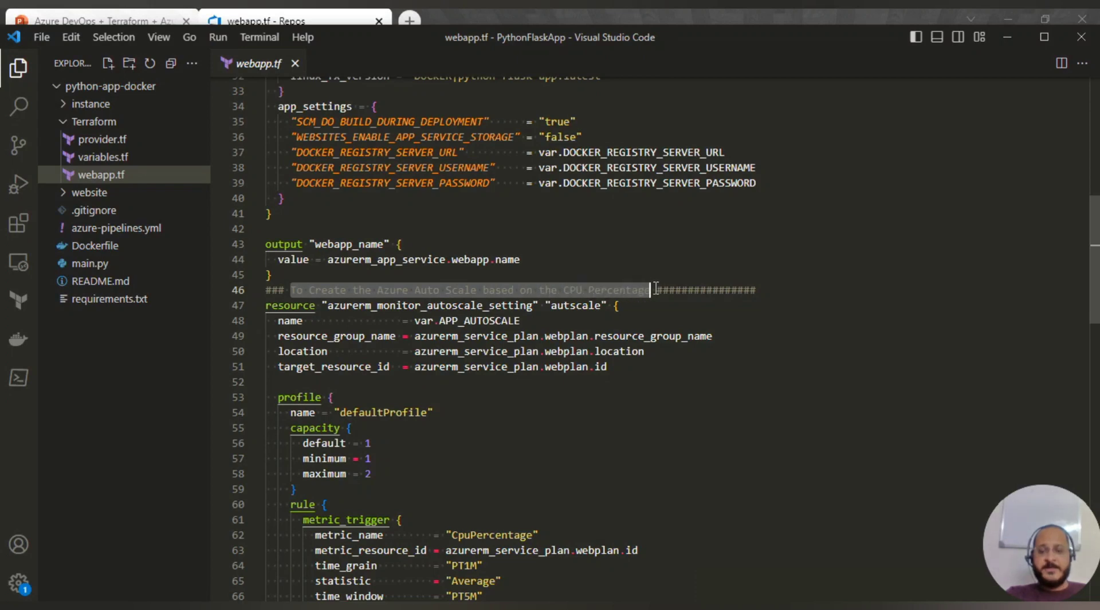
left_click(592, 428)
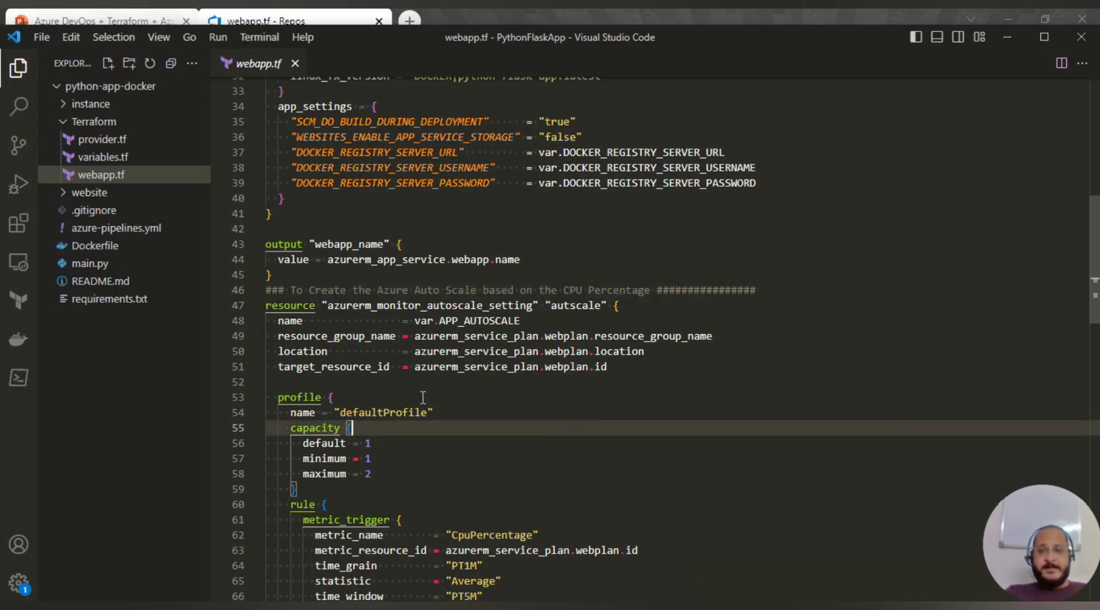
left_click(1043, 36)
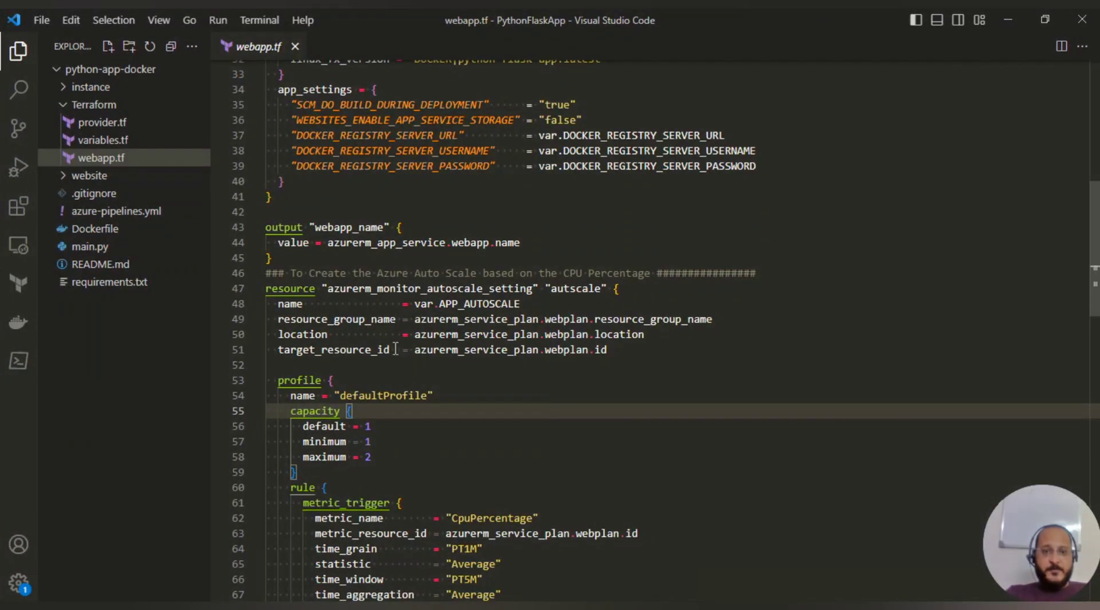
scroll(419, 398, "down", 1)
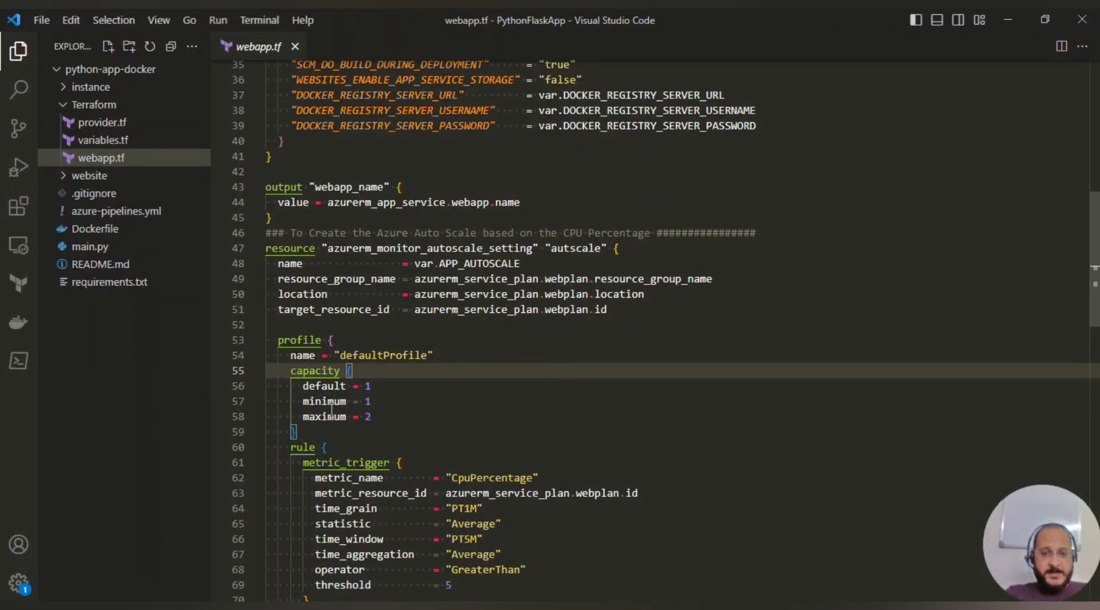
left_click_drag(299, 436, 277, 340)
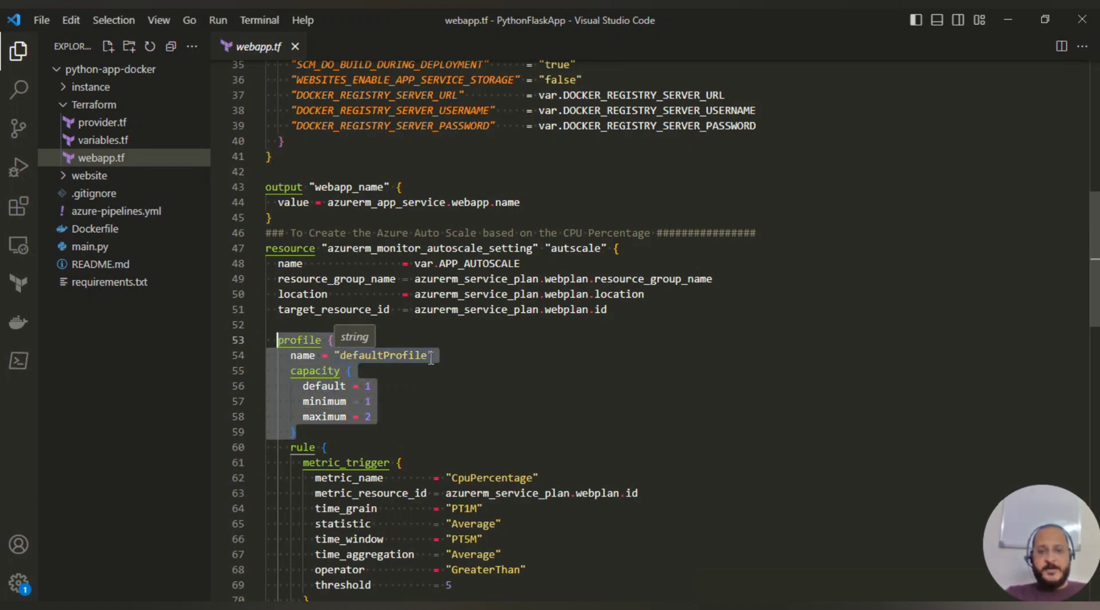
- Read through the autoscale rules, recheck always_on on line 30, and close webapp.tf
scroll(414, 389, "down", 2)
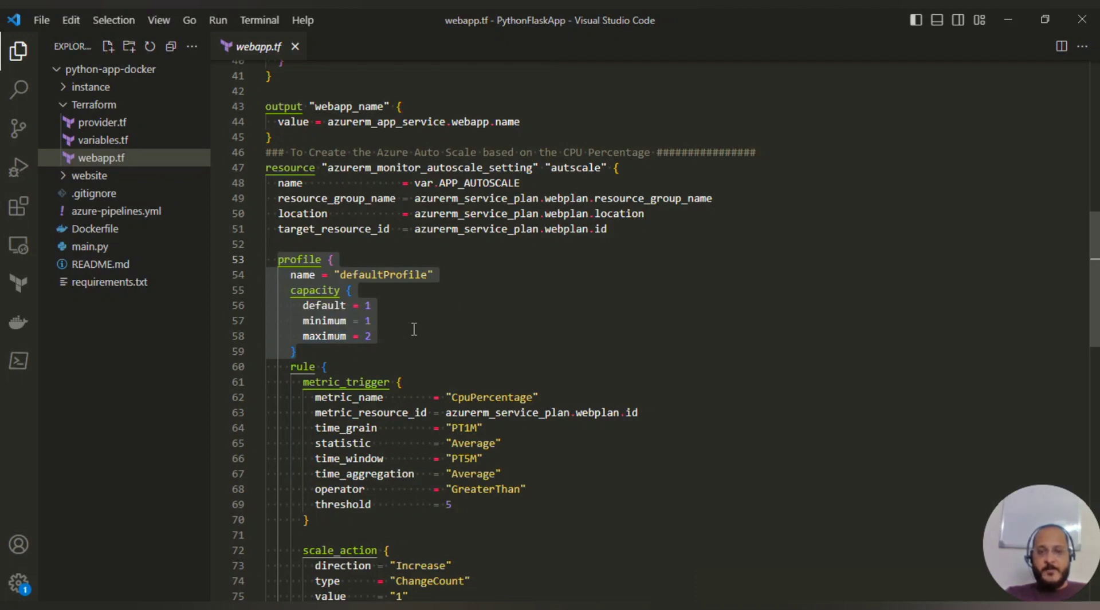
scroll(401, 372, "down", 2)
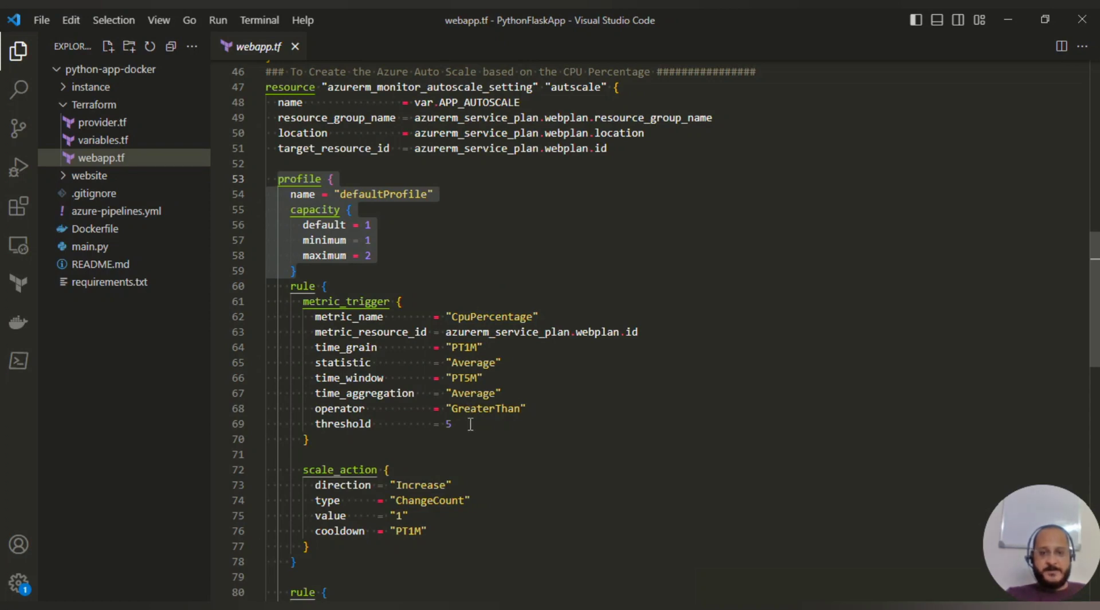
scroll(452, 470, "down", 1)
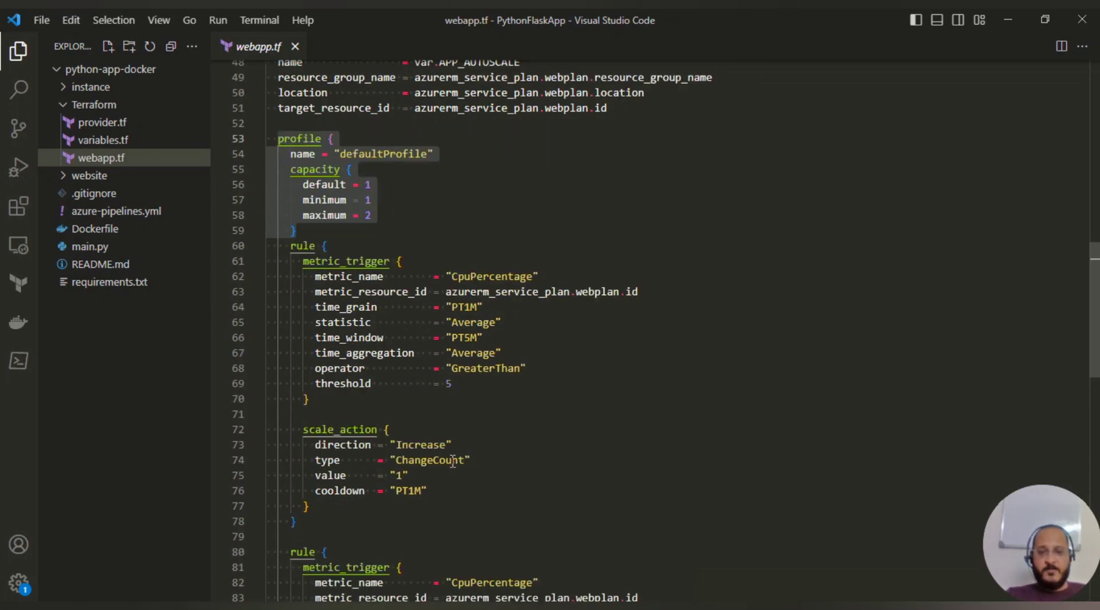
scroll(421, 478, "down", 5)
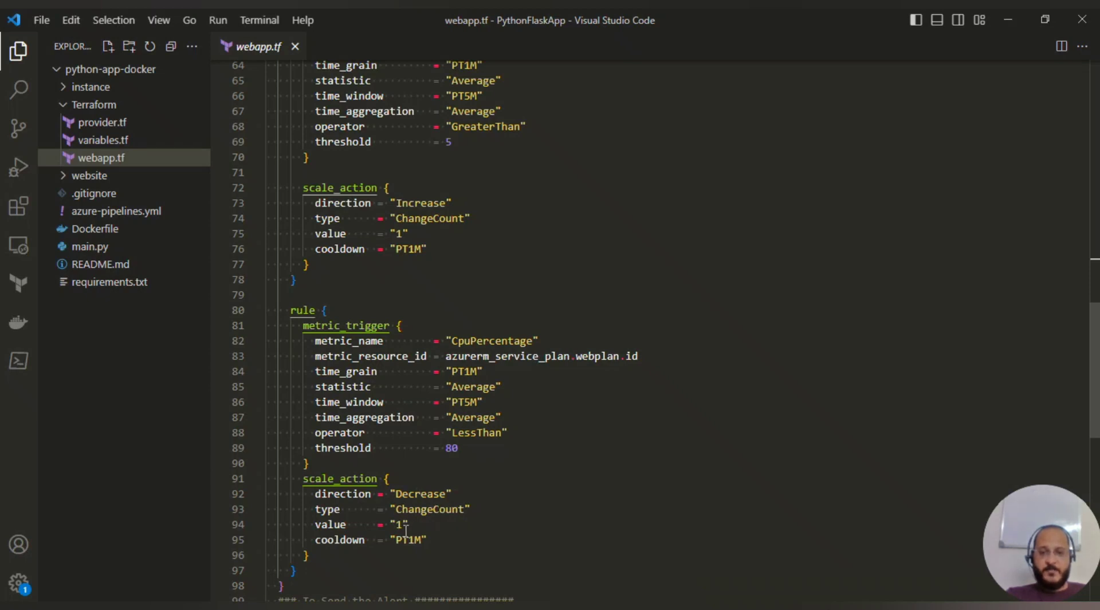
scroll(398, 446, "down", 3)
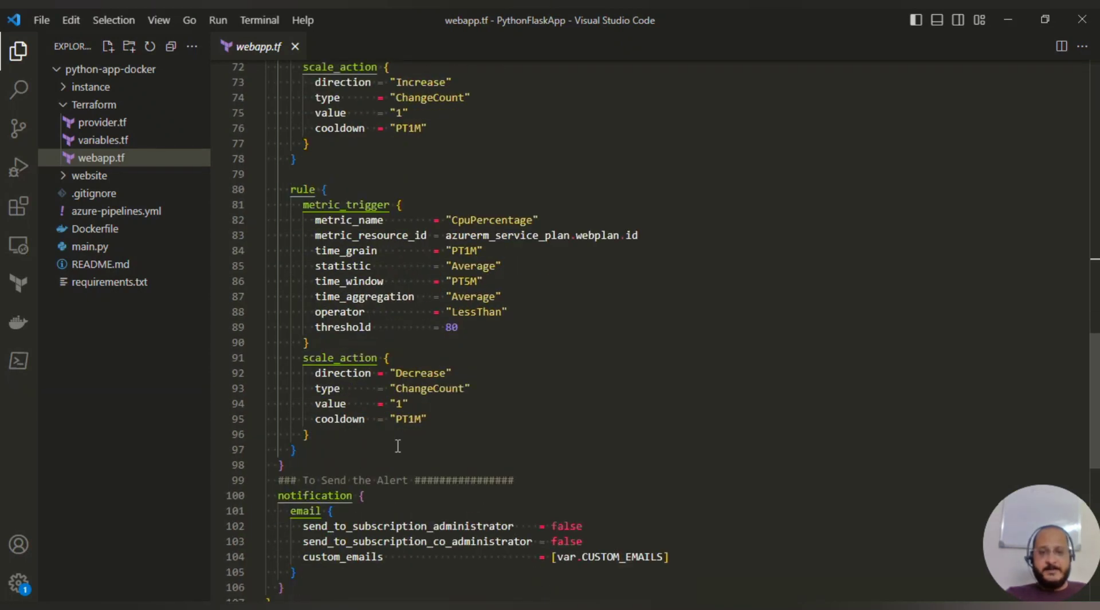
scroll(333, 428, "down", 3)
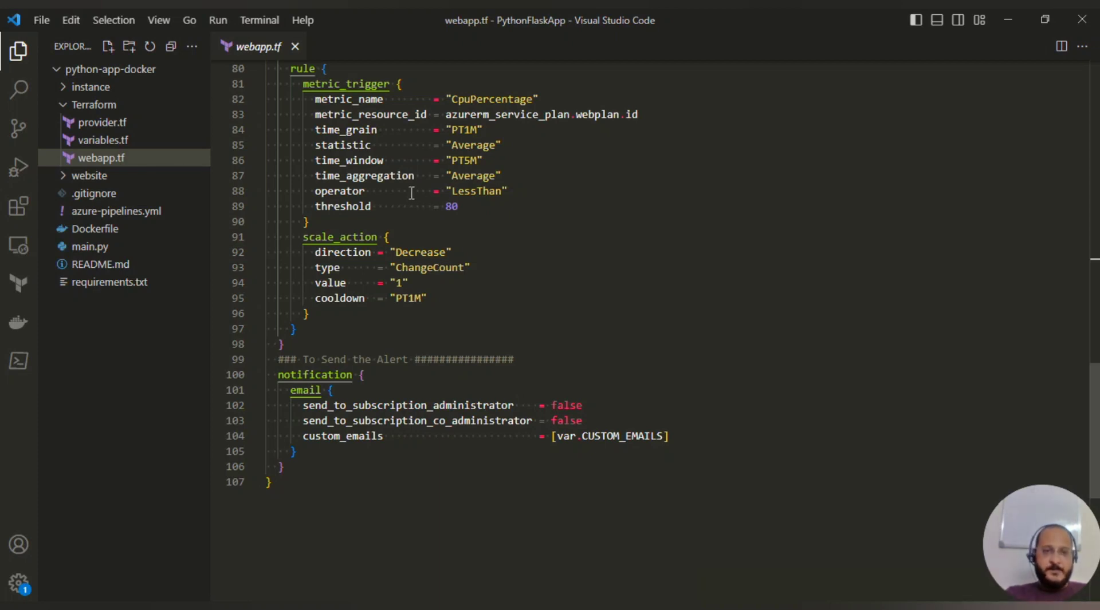
scroll(418, 252, "up", 15)
scroll(421, 359, "up", 5)
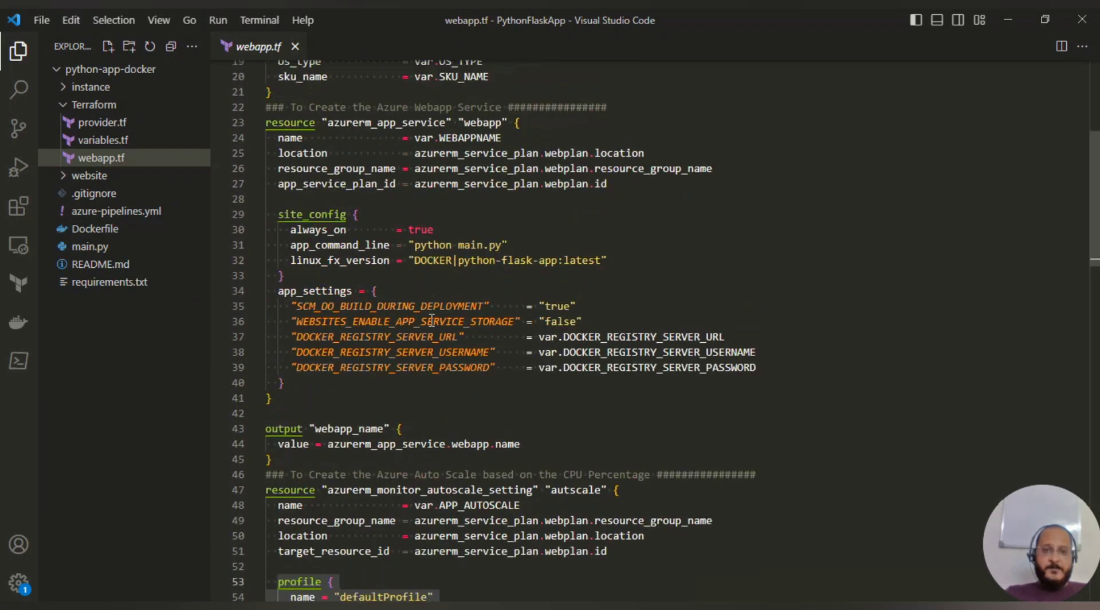
left_click(663, 229)
scroll(664, 229, "up", 6)
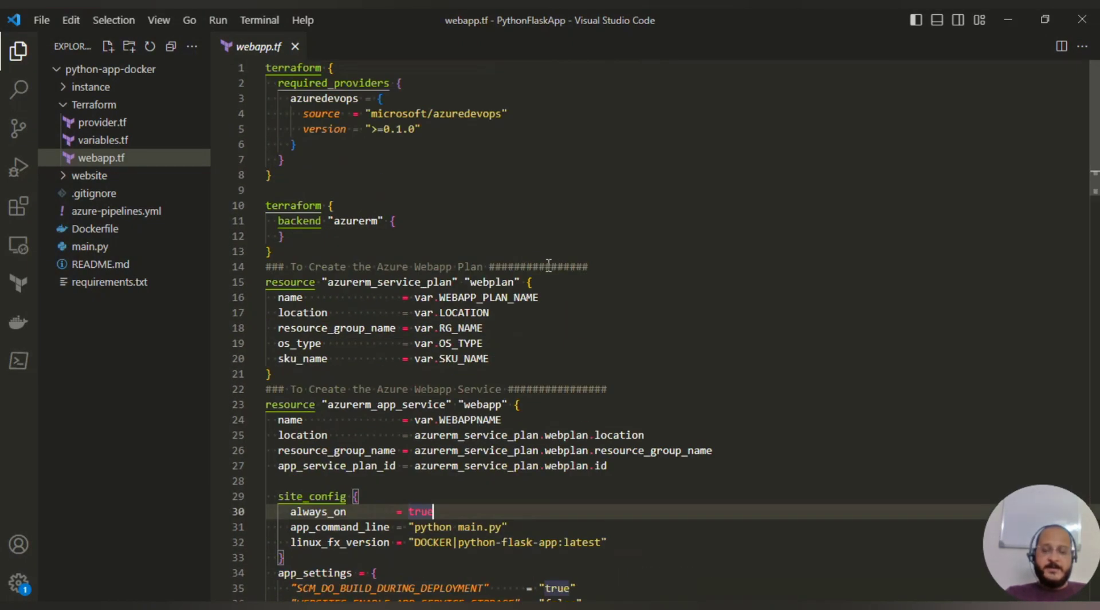
scroll(398, 241, "down", 7)
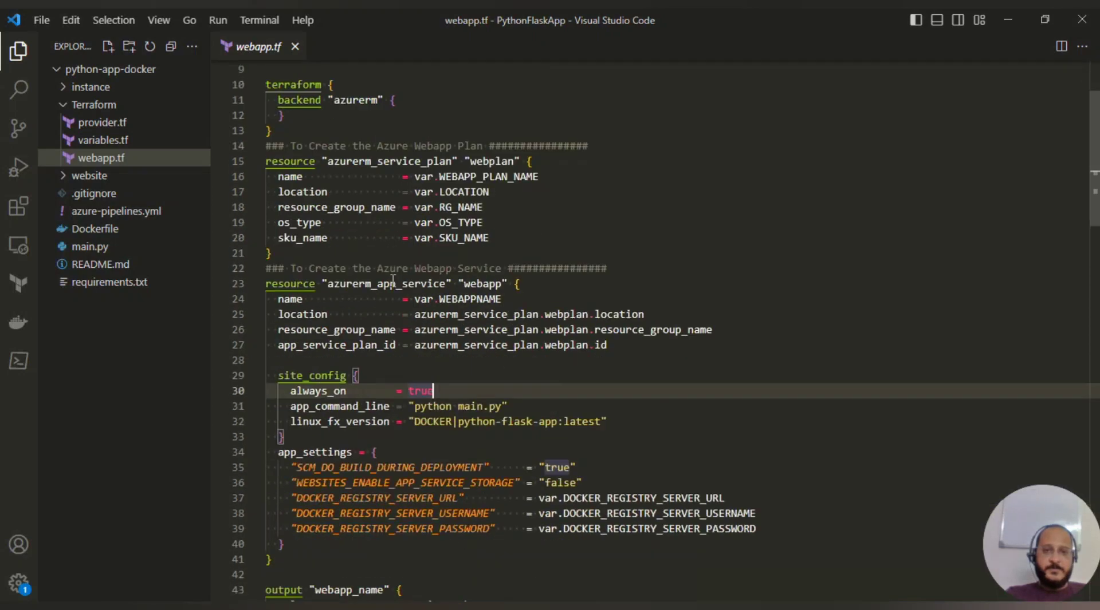
scroll(399, 258, "down", 10)
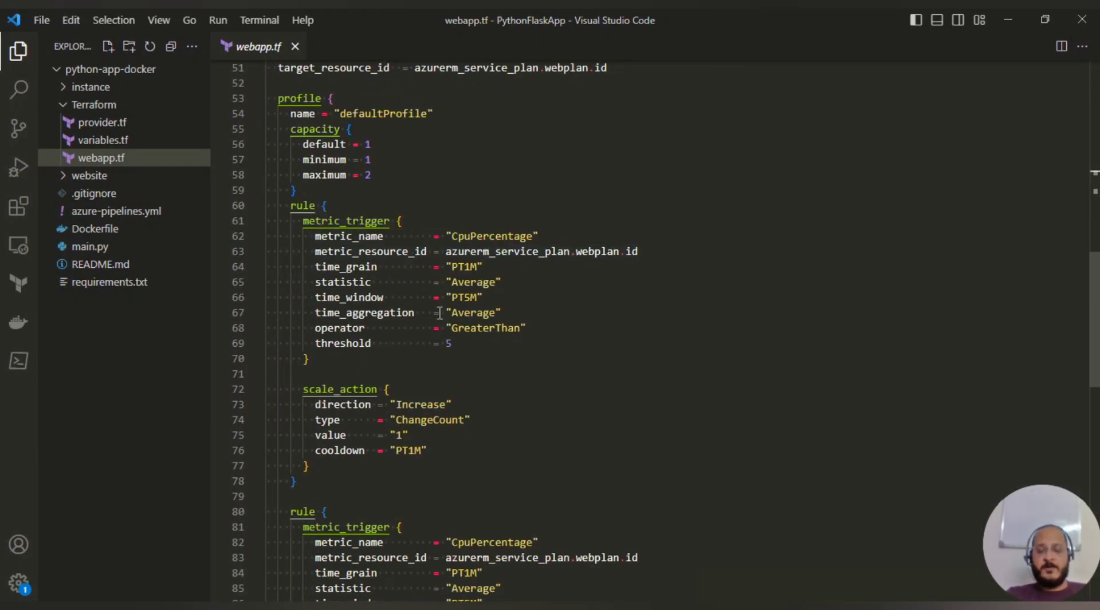
left_click(295, 47)
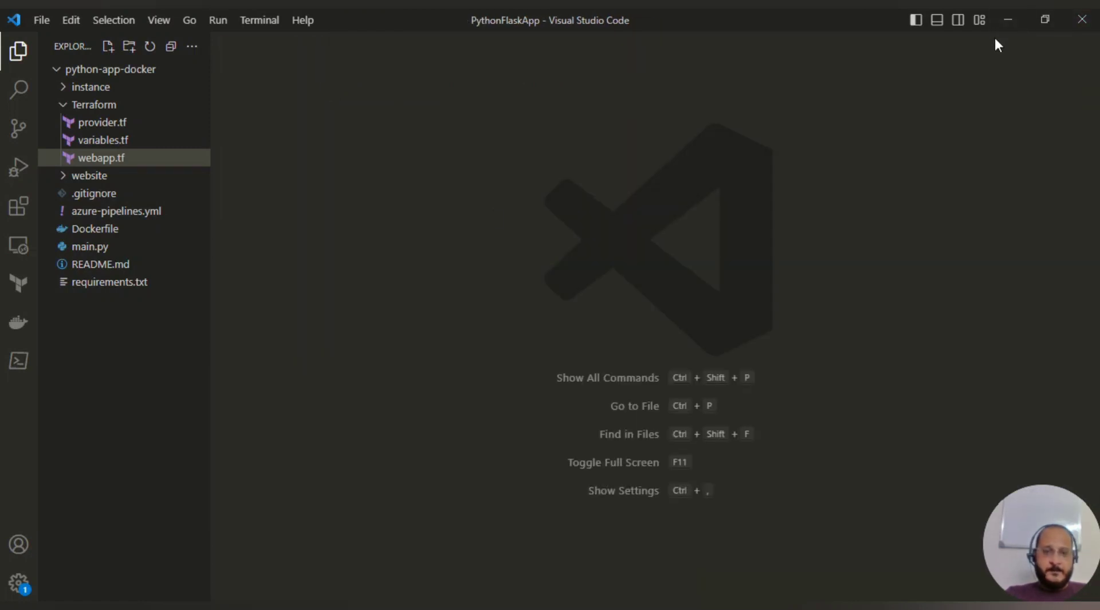
- Back in the browser, open python-app-docker from Pipelines and edit its azure-pipelines.yml
left_click(1004, 22)
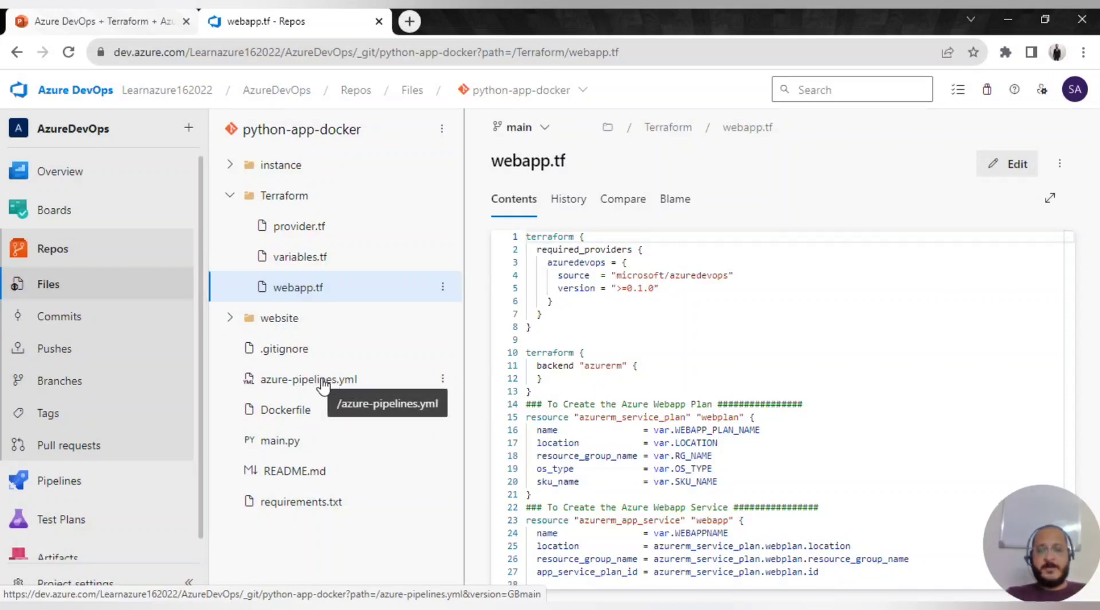
mouse_move(86, 488)
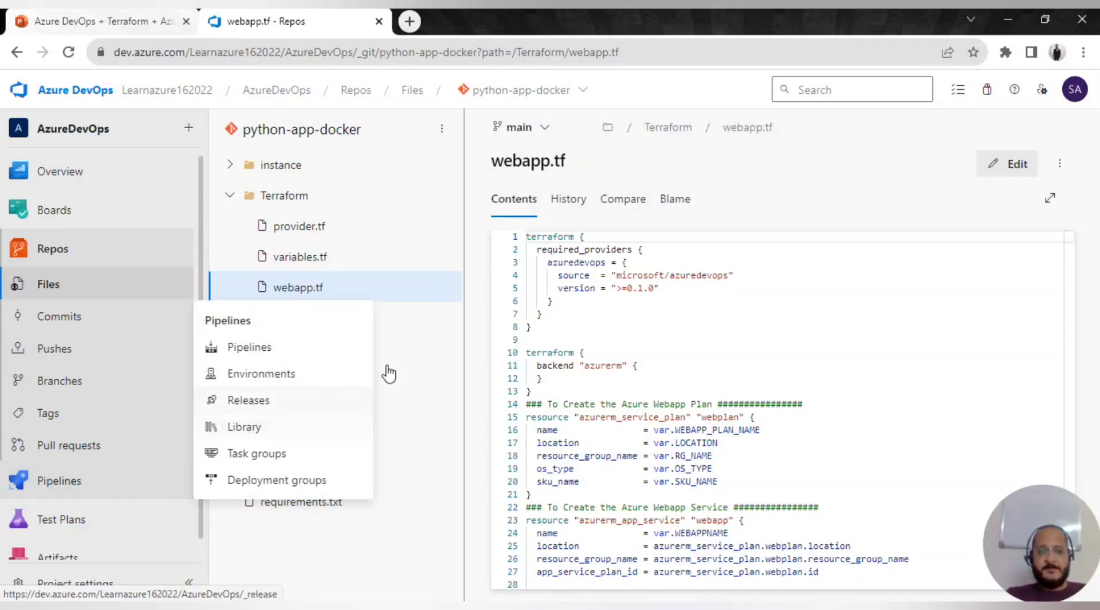
left_click(56, 482)
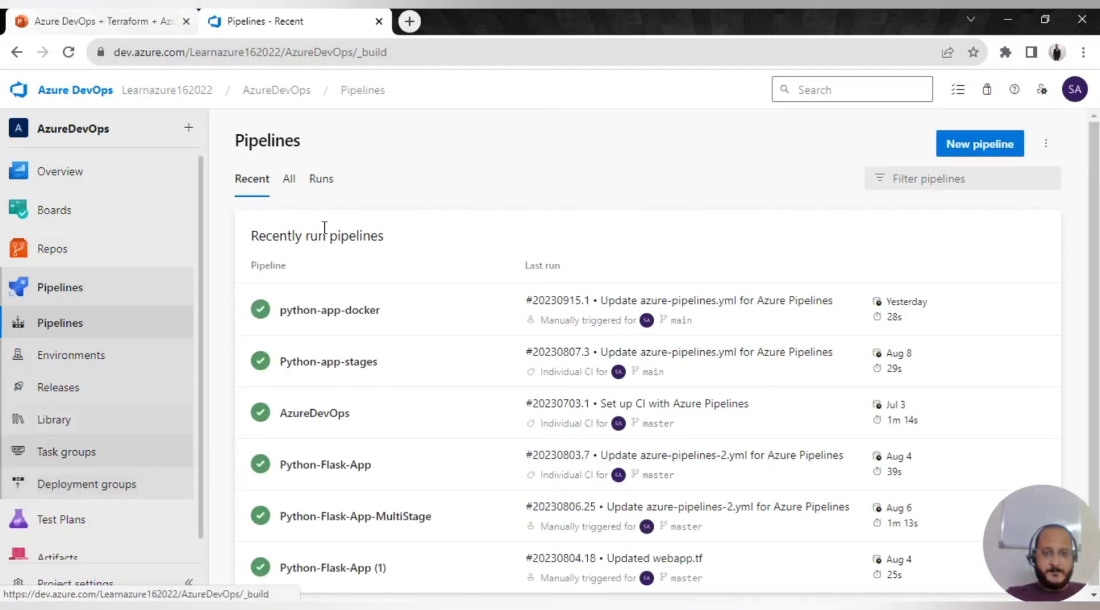
left_click(406, 324)
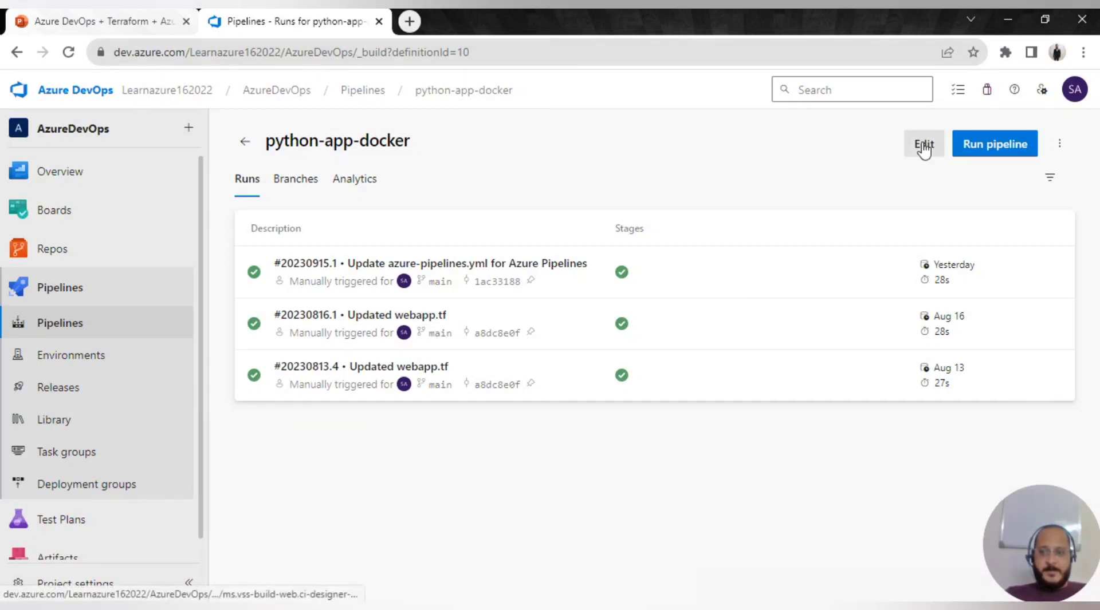
left_click(924, 147)
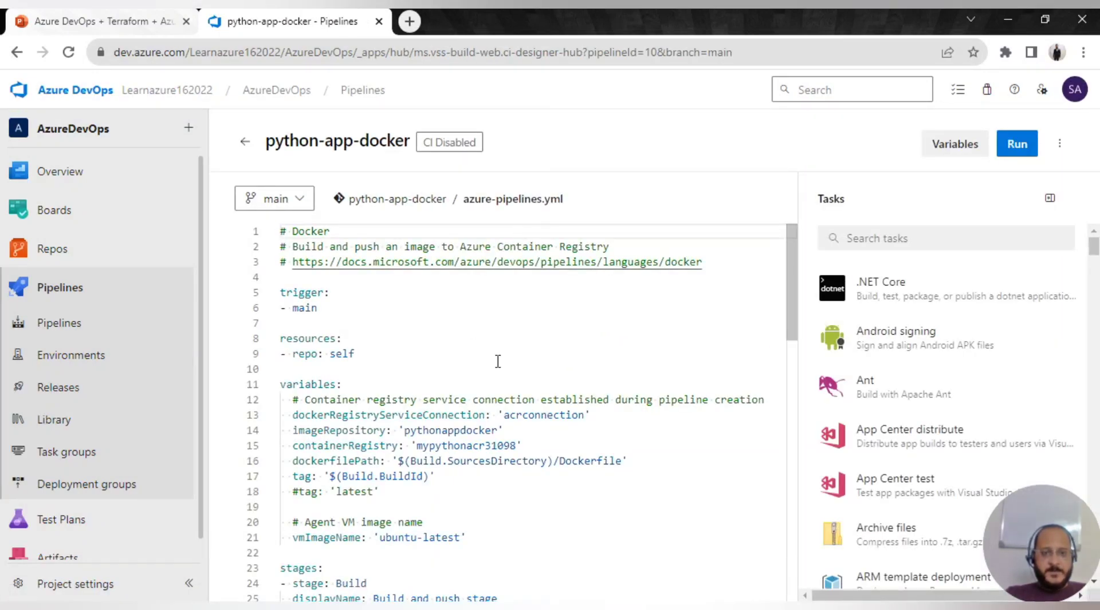
scroll(497, 361, "down", 1)
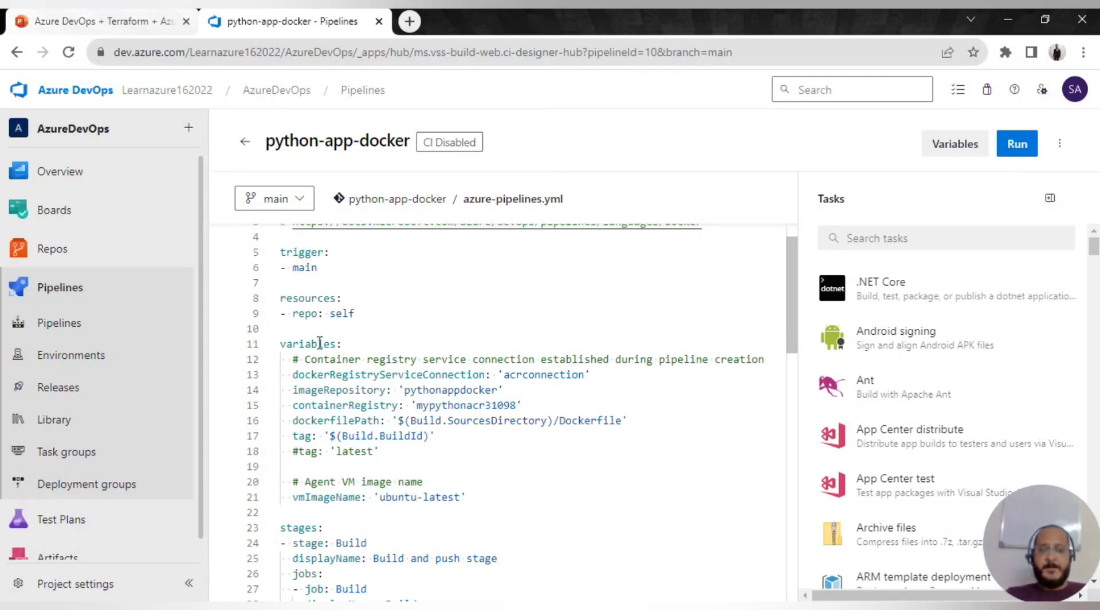
scroll(333, 394, "down", 1)
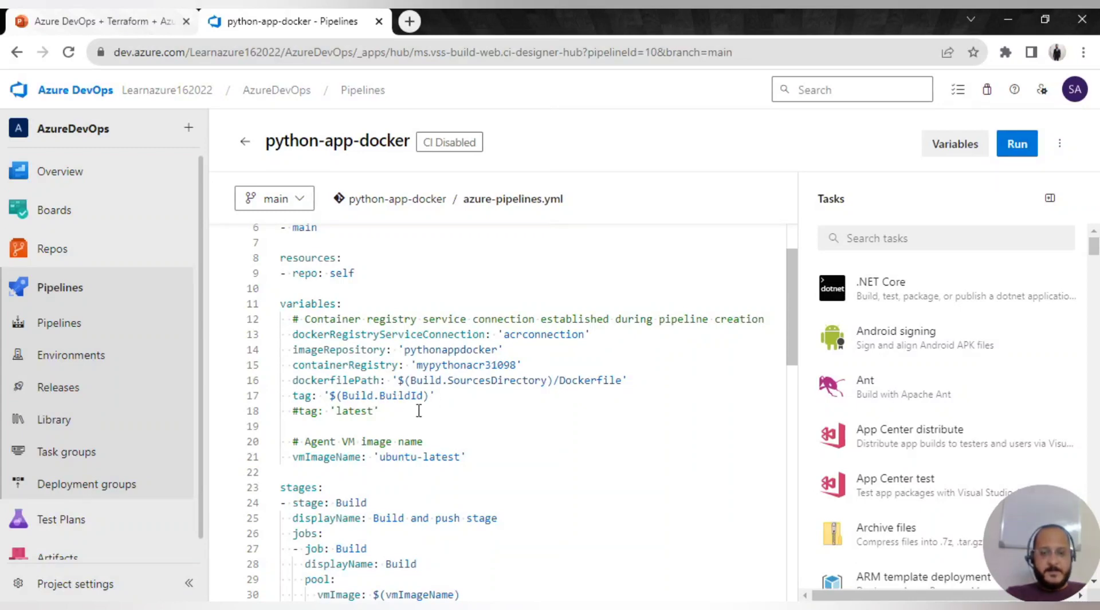
left_click_drag(405, 350, 501, 349)
left_click_drag(417, 365, 516, 365)
- In a new tab, load portal.azure.com and open the mypythonacr31098 container registry
left_click(410, 21)
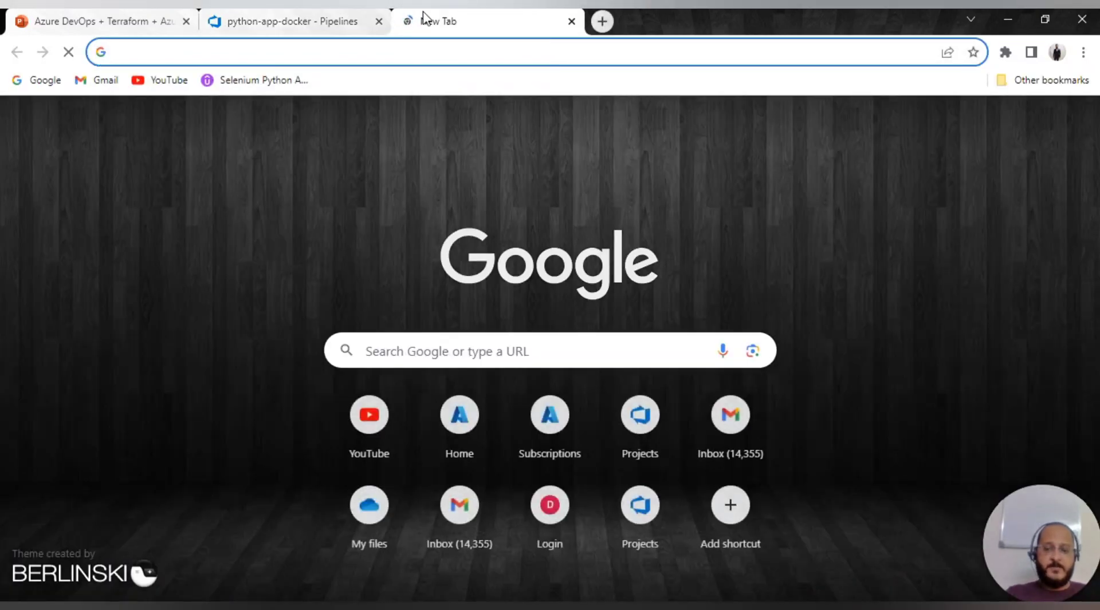
type("porf")
key("BackSpace")
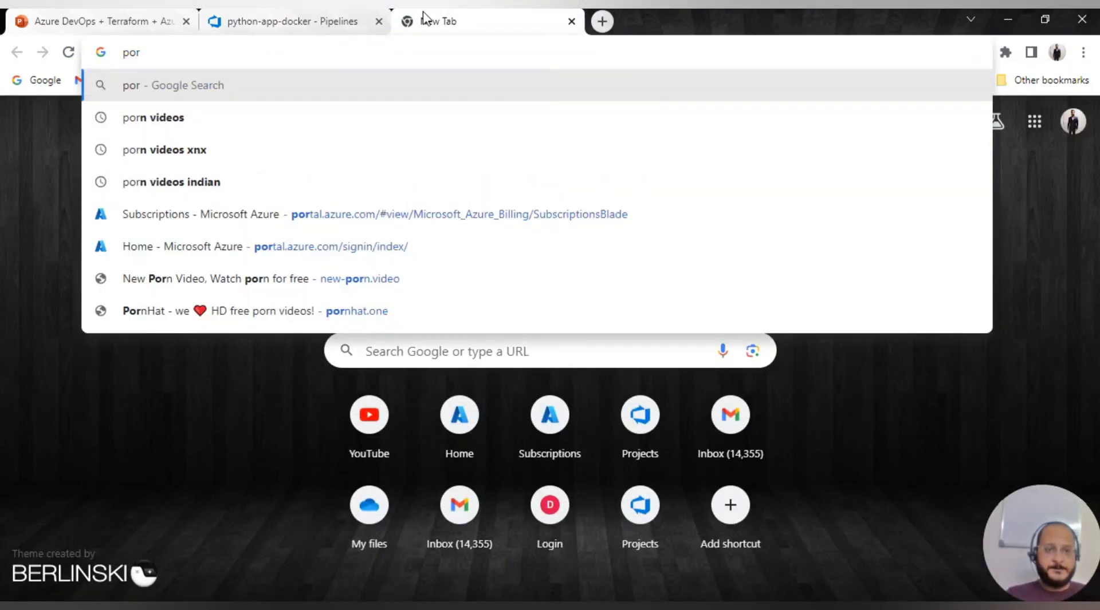
key("BackSpace")
type("rt")
key("Return")
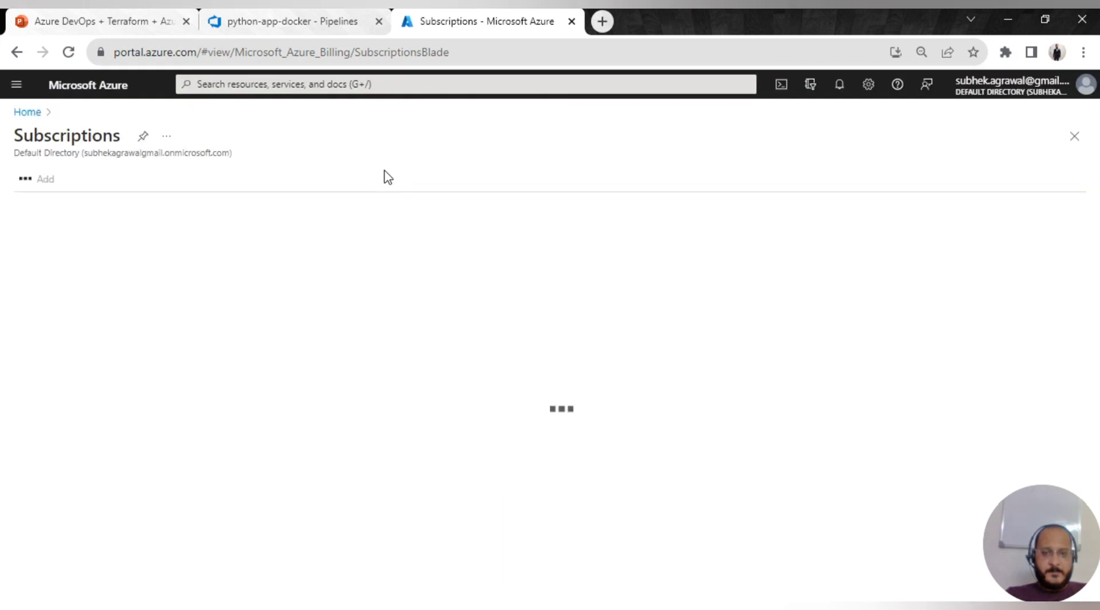
left_click(26, 113)
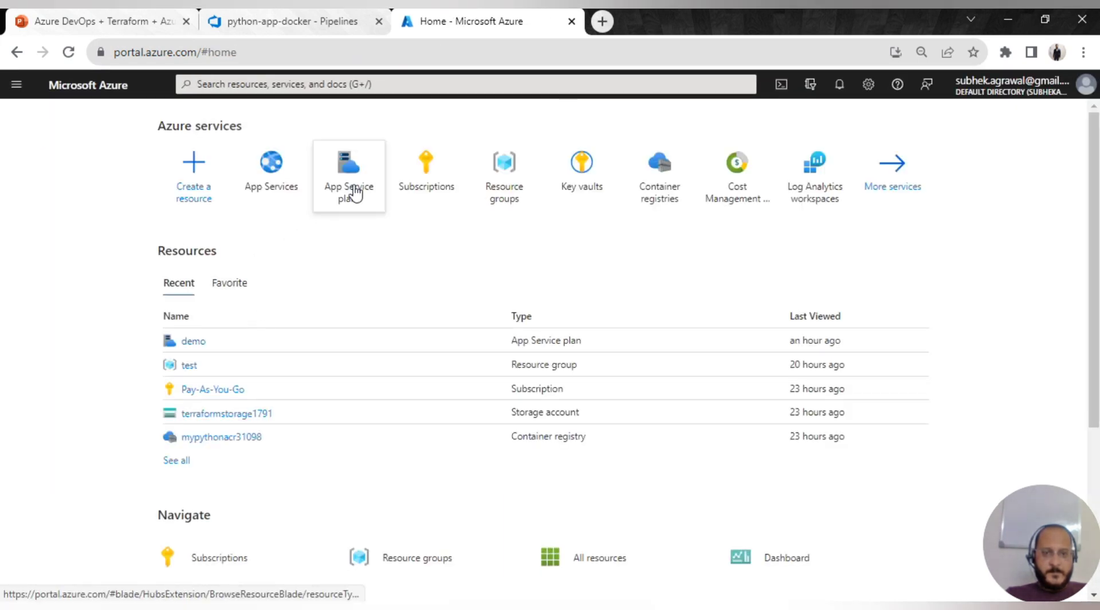
left_click(217, 440)
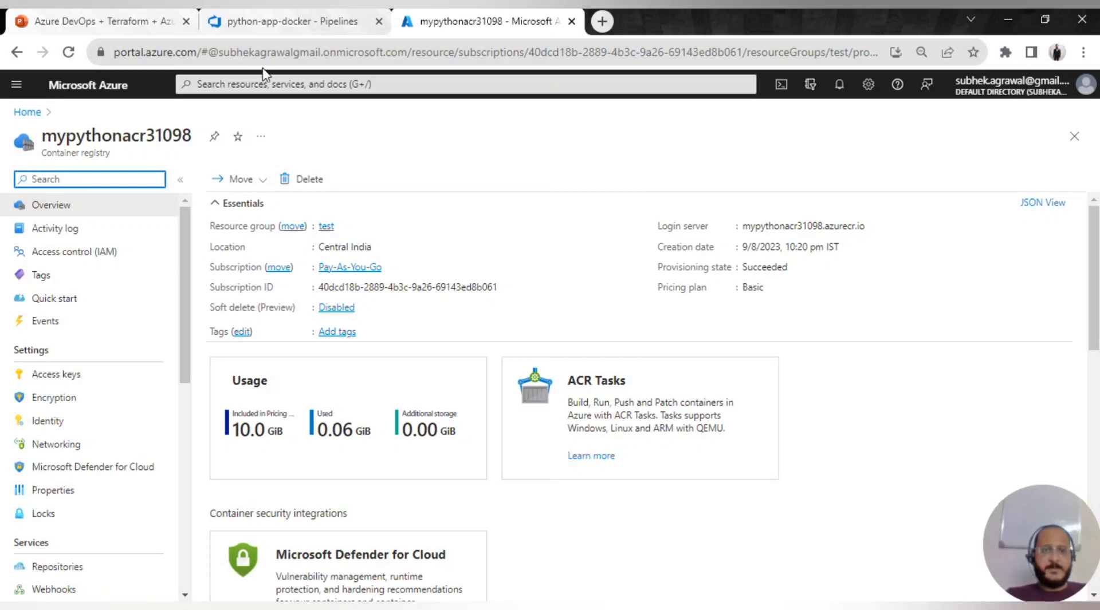
- Compare with the YAML, then list the registry's repositories showing pythonappdocker and return to the YAML
left_click(284, 22)
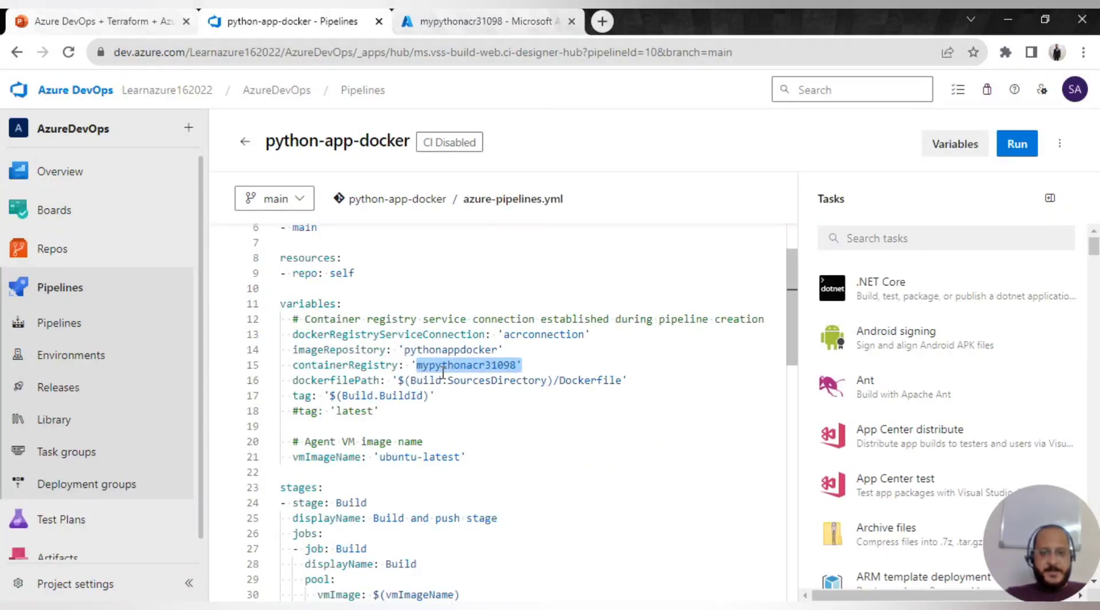
left_click(399, 349)
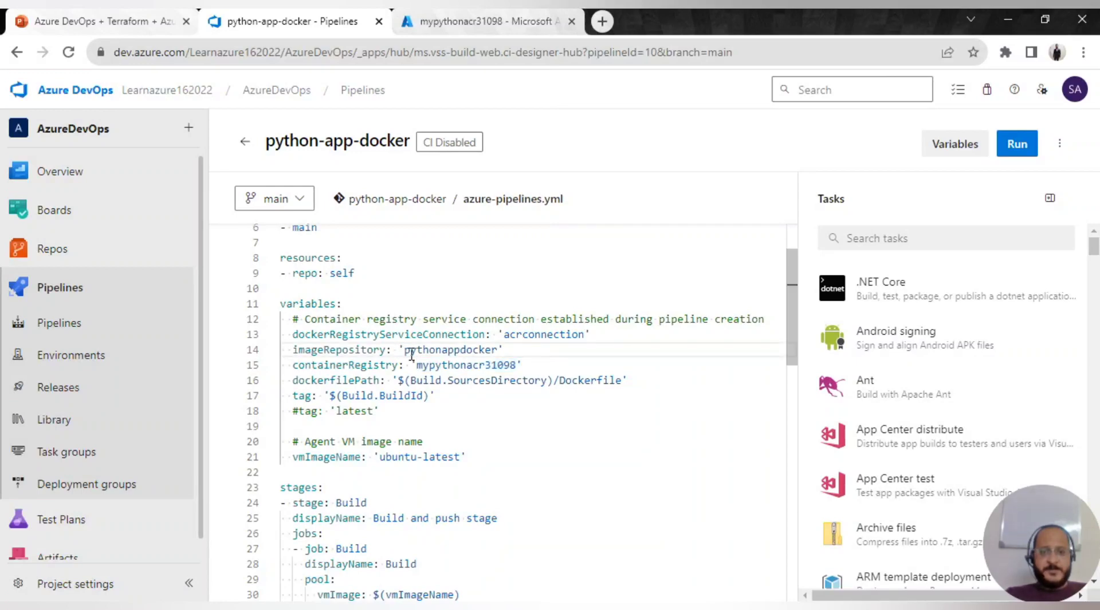
left_click(484, 21)
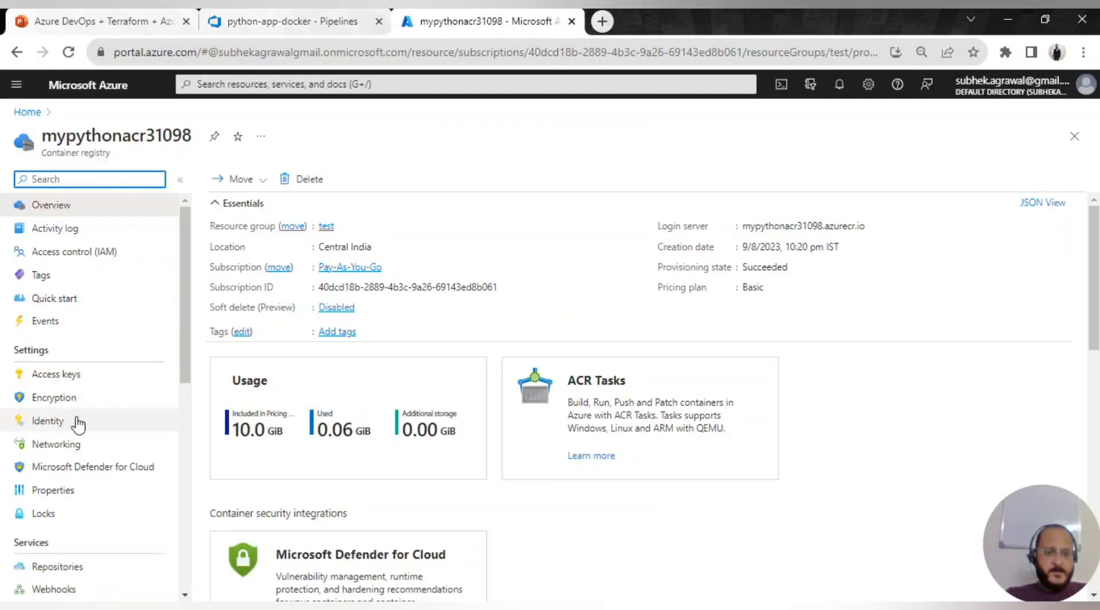
scroll(86, 432, "down", 5)
left_click(85, 247)
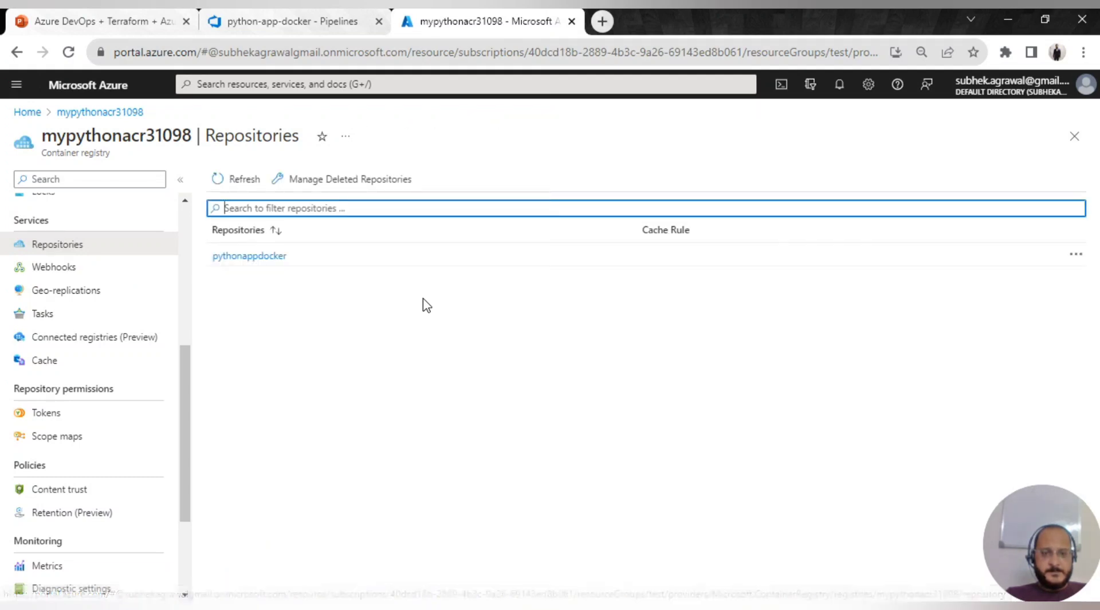
left_click(289, 21)
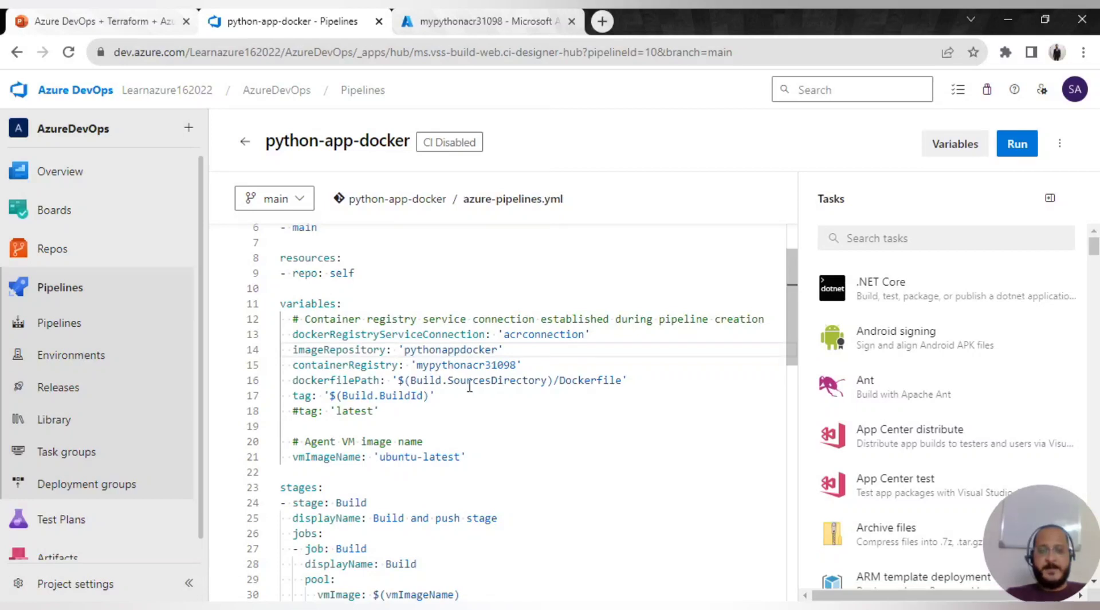
scroll(479, 428, "down", 3)
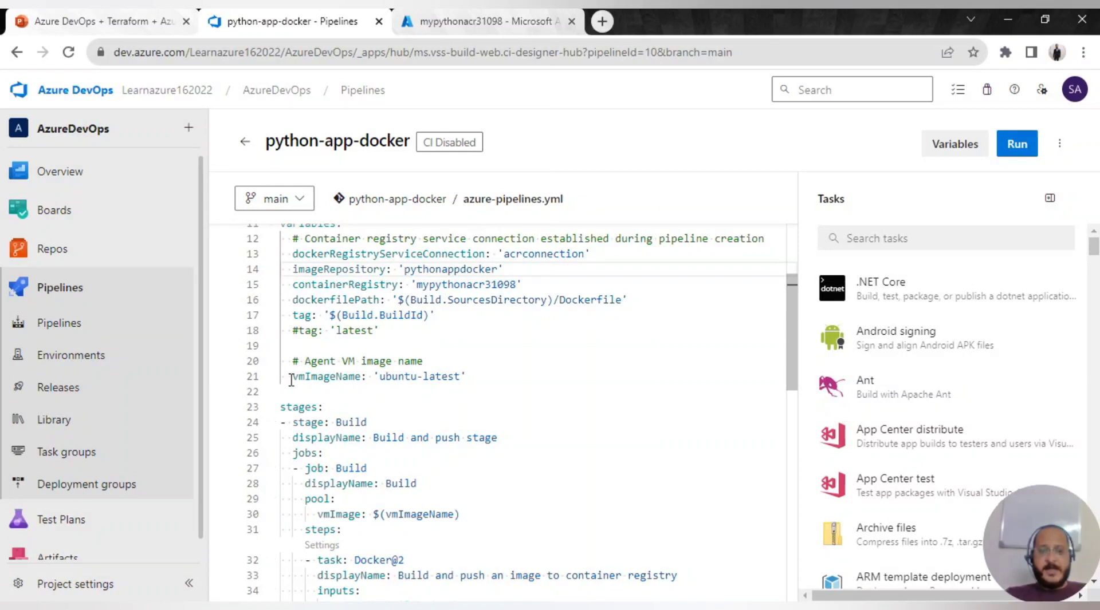
left_click_drag(293, 379, 468, 376)
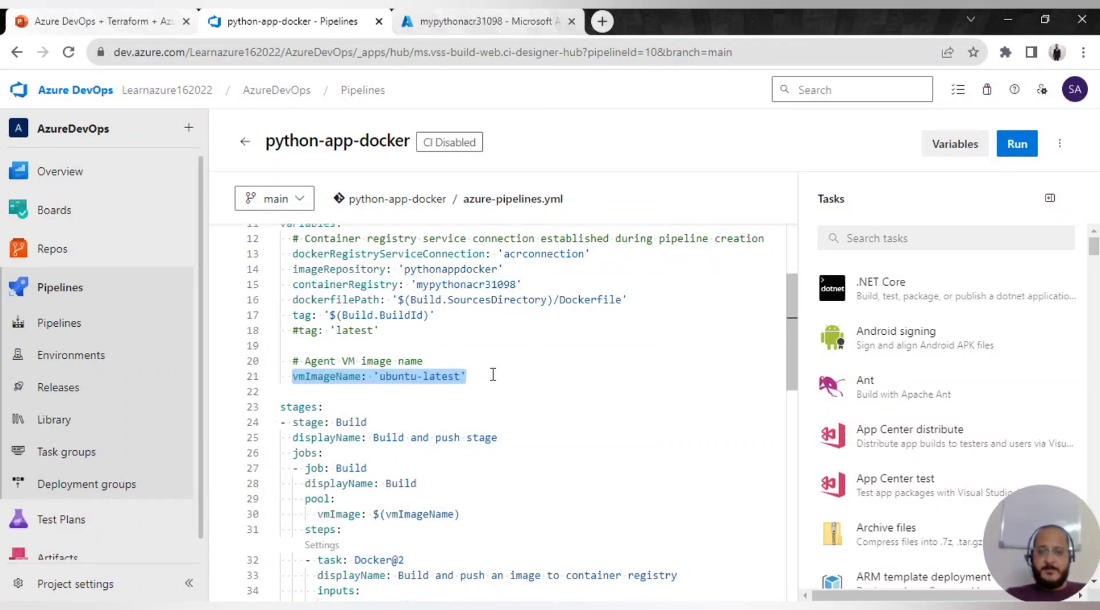
left_click(493, 375)
scroll(420, 450, "down", 2)
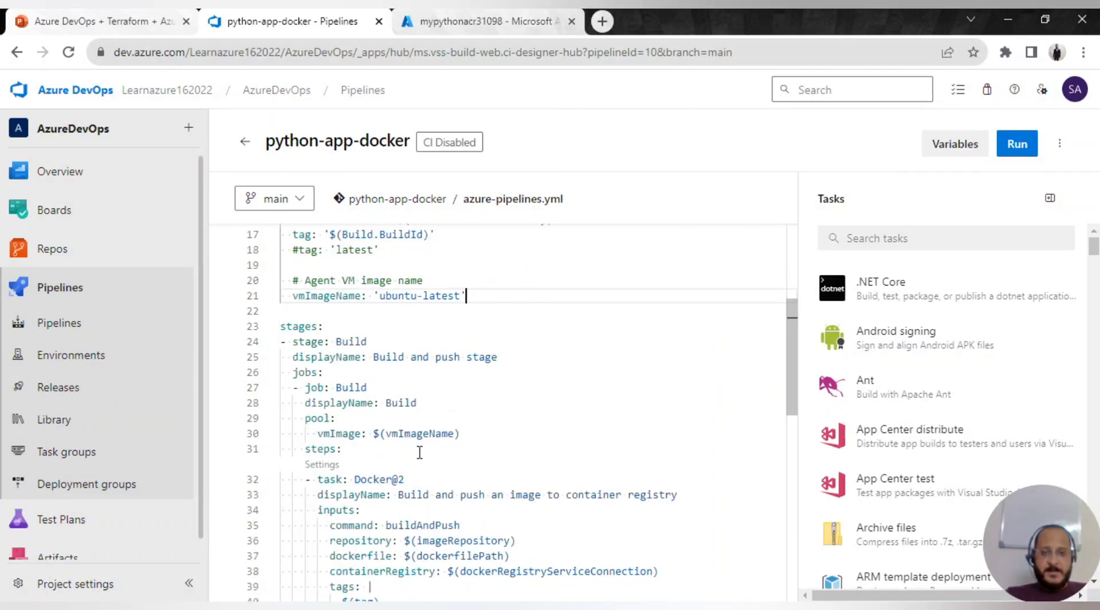
scroll(417, 447, "down", 1)
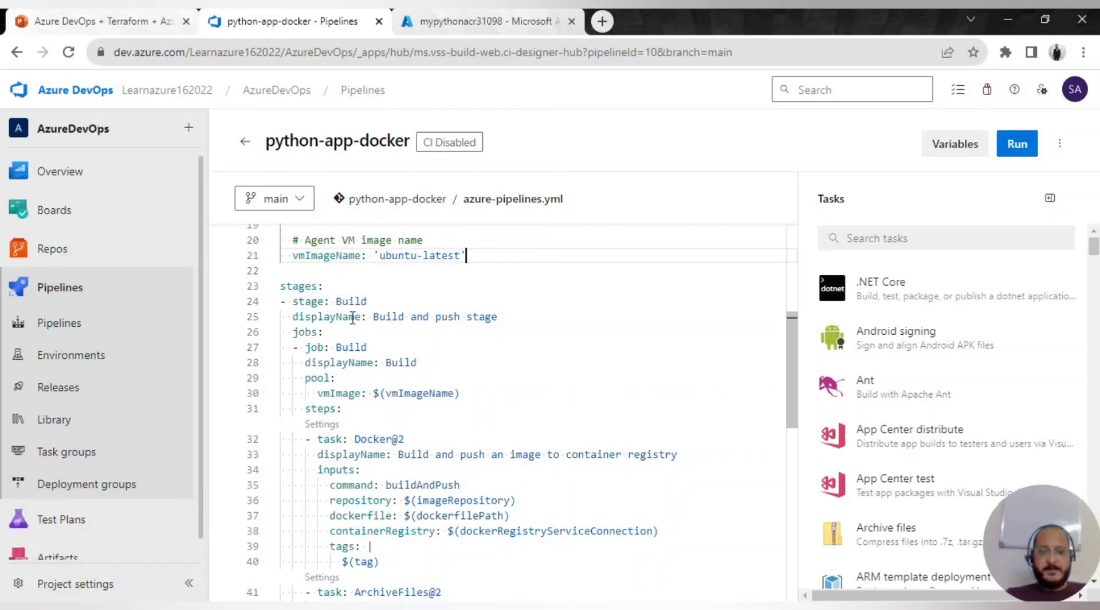
scroll(456, 439, "down", 6)
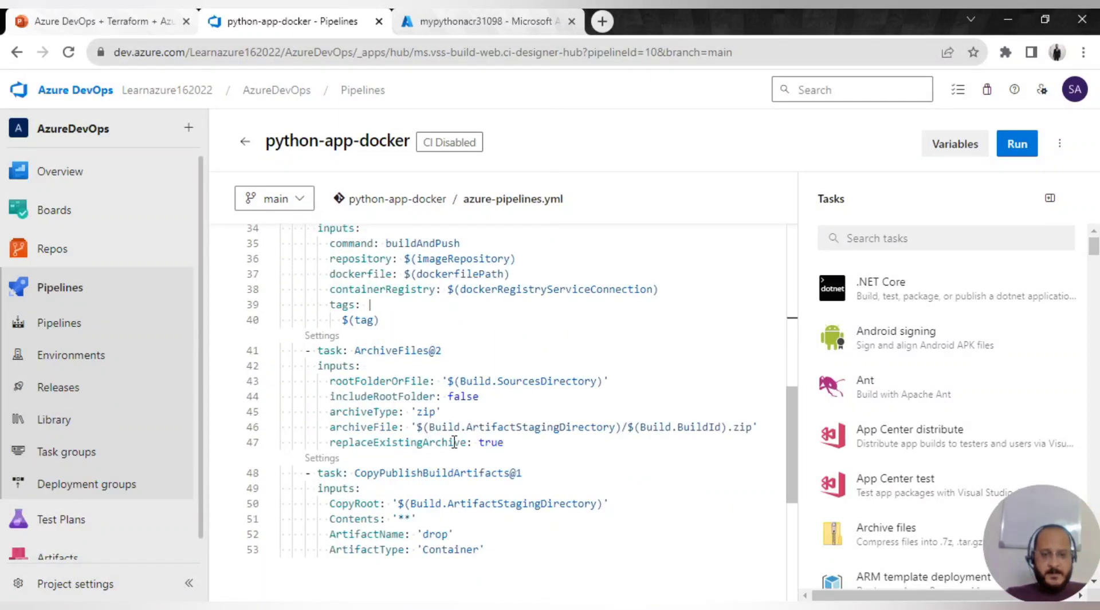
scroll(454, 443, "up", 5)
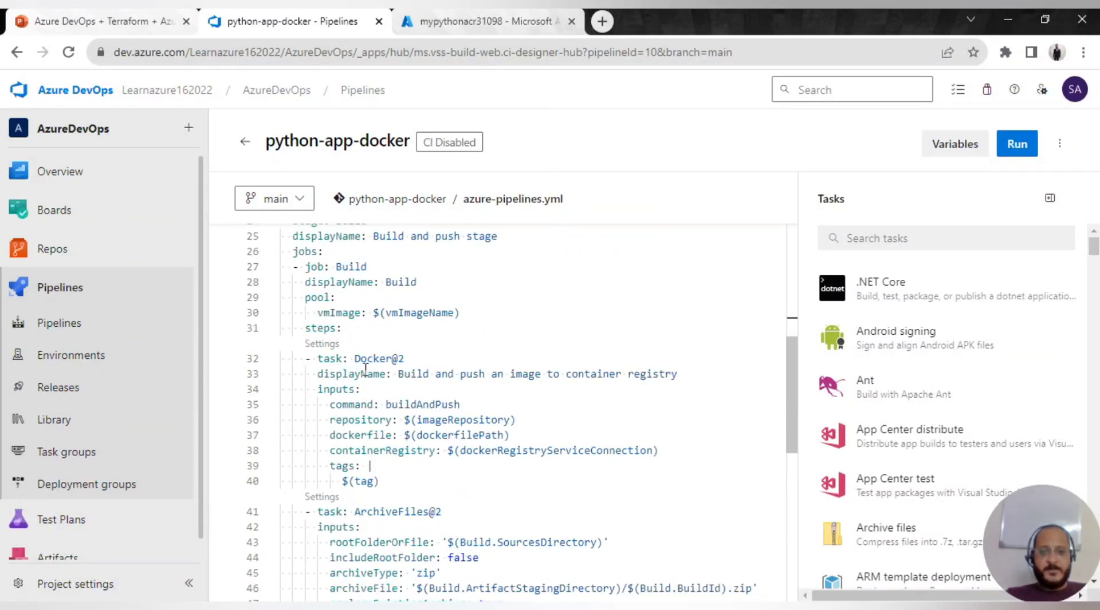
scroll(369, 372, "up", 1)
scroll(353, 328, "up", 1)
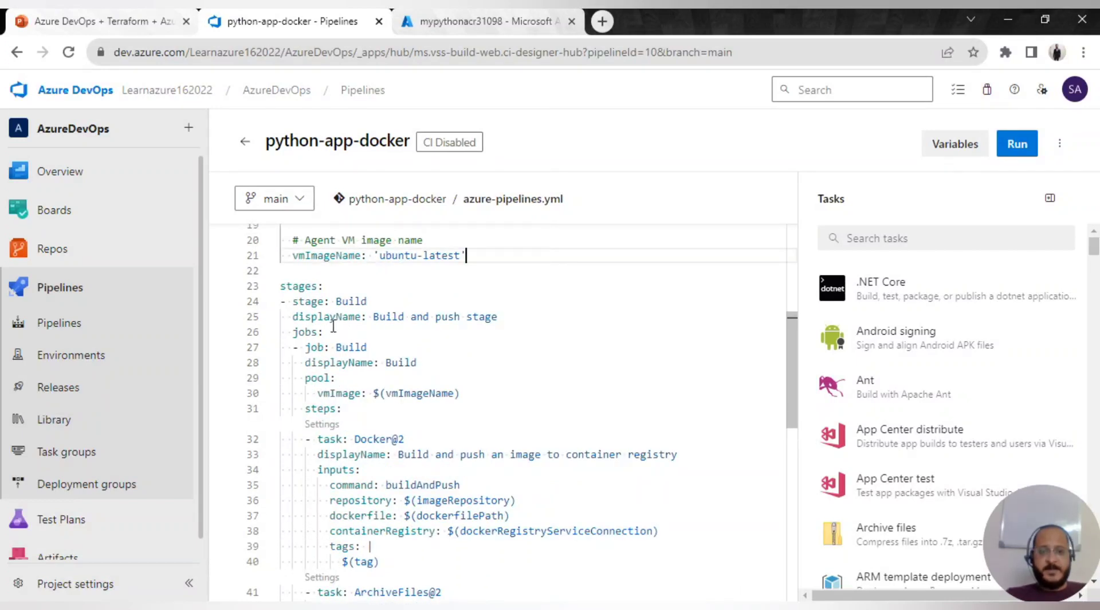
left_click_drag(369, 316, 500, 317)
scroll(444, 411, "down", 1)
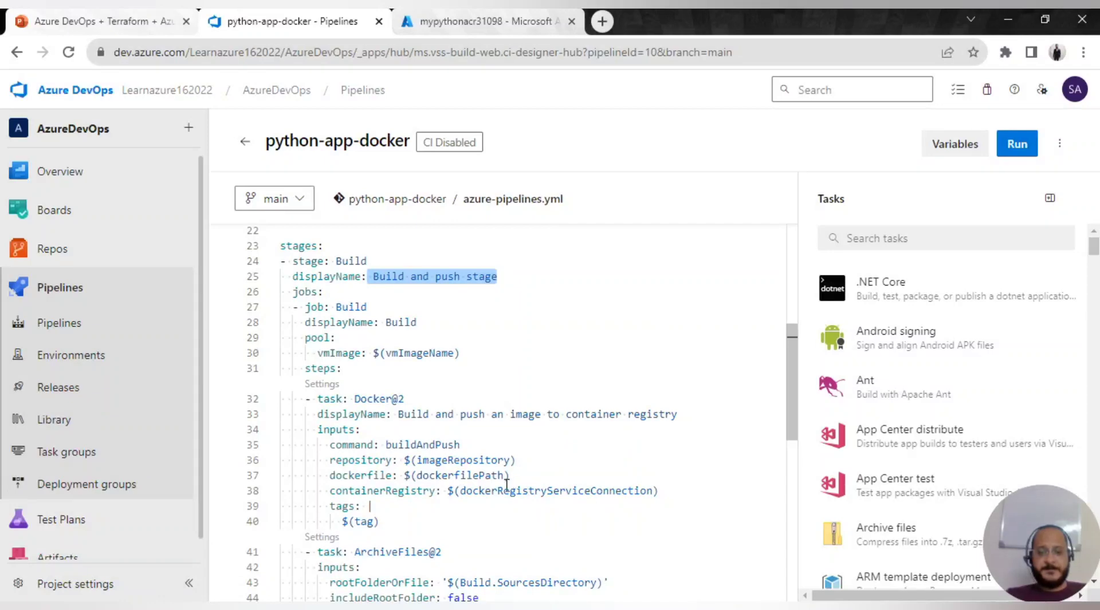
scroll(507, 486, "down", 4)
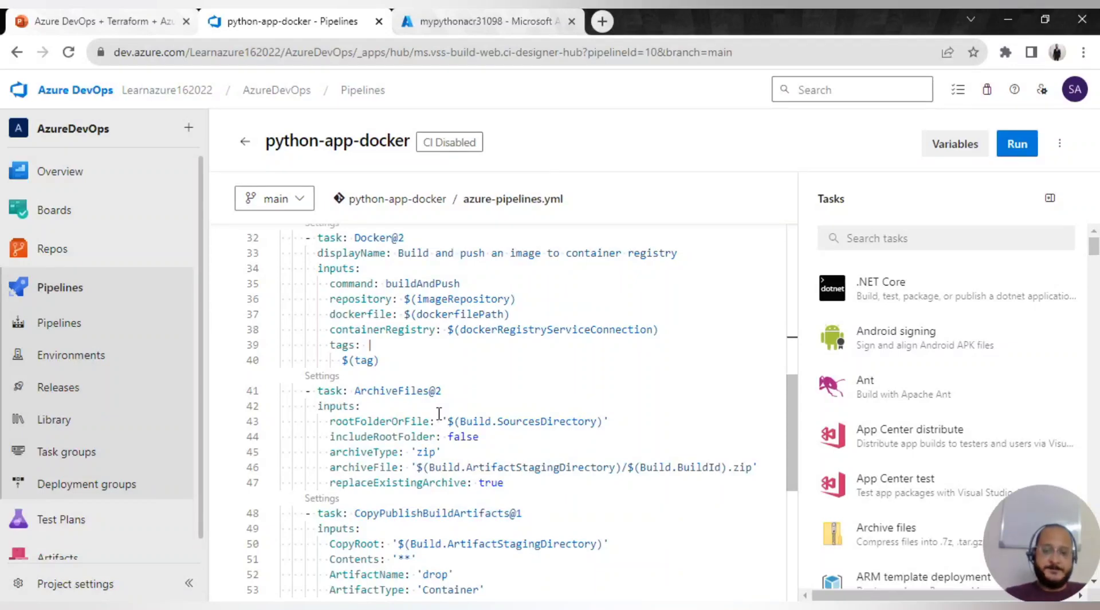
scroll(415, 437, "down", 4)
scroll(393, 451, "up", 3)
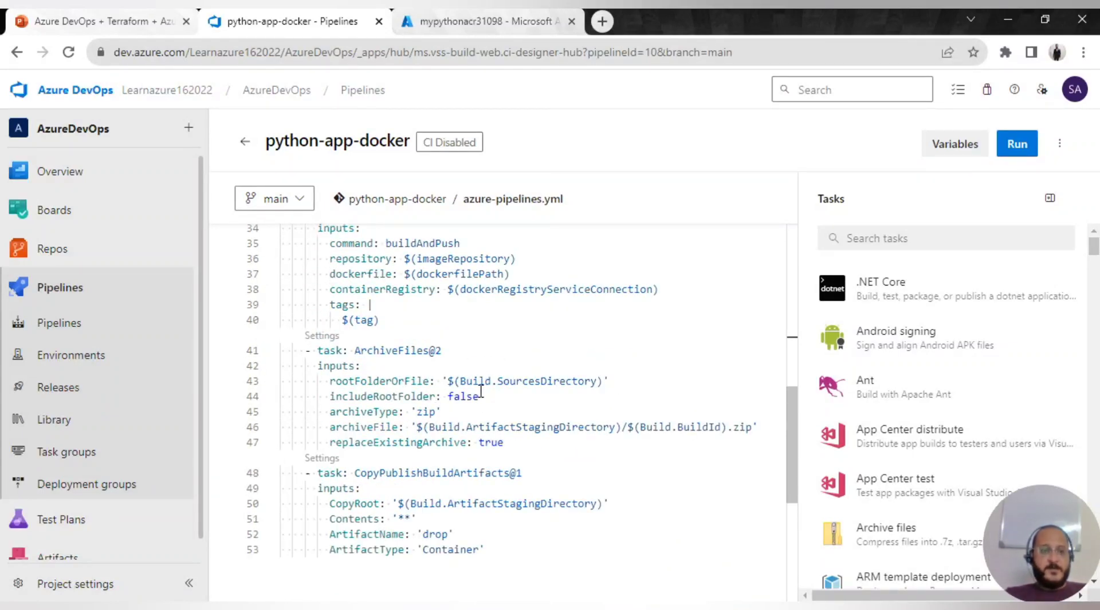
scroll(504, 385, "down", 2)
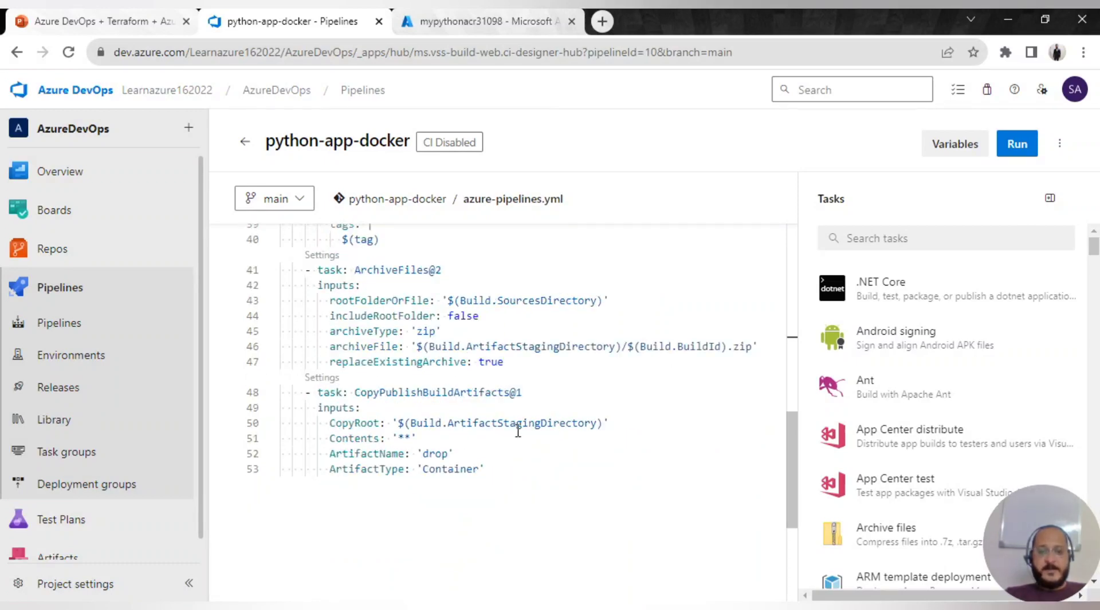
scroll(504, 457, "down", 1)
scroll(492, 454, "up", 3)
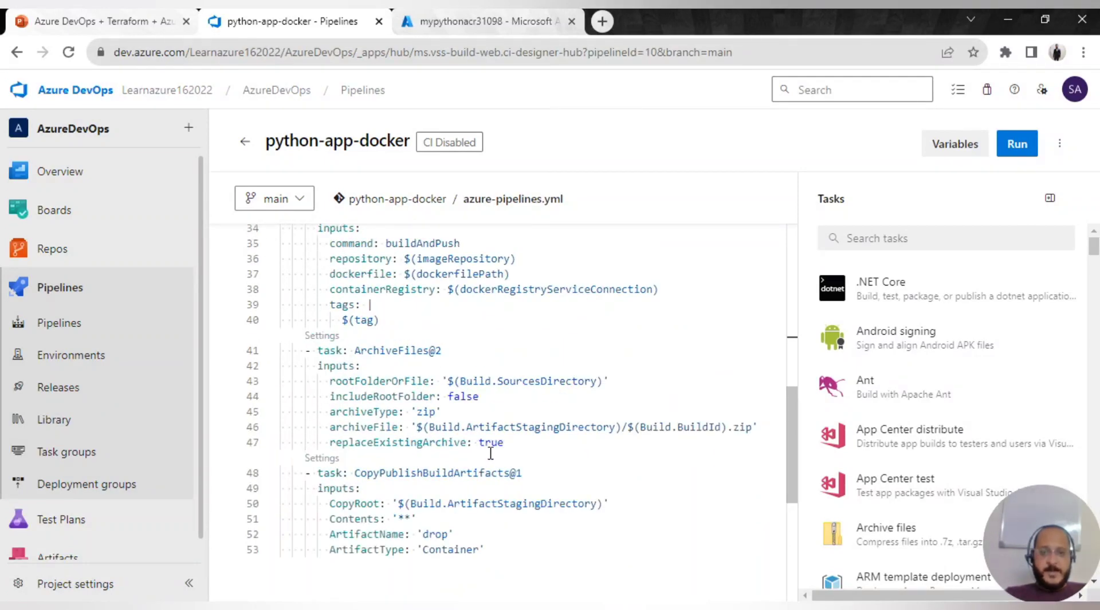
scroll(490, 454, "up", 3)
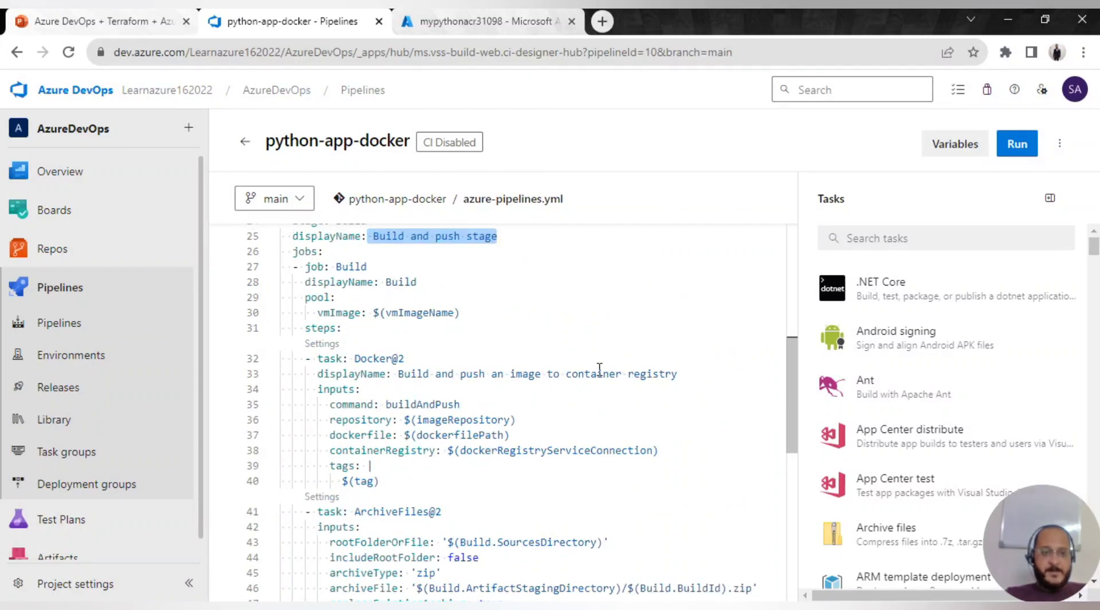
scroll(504, 378, "up", 6)
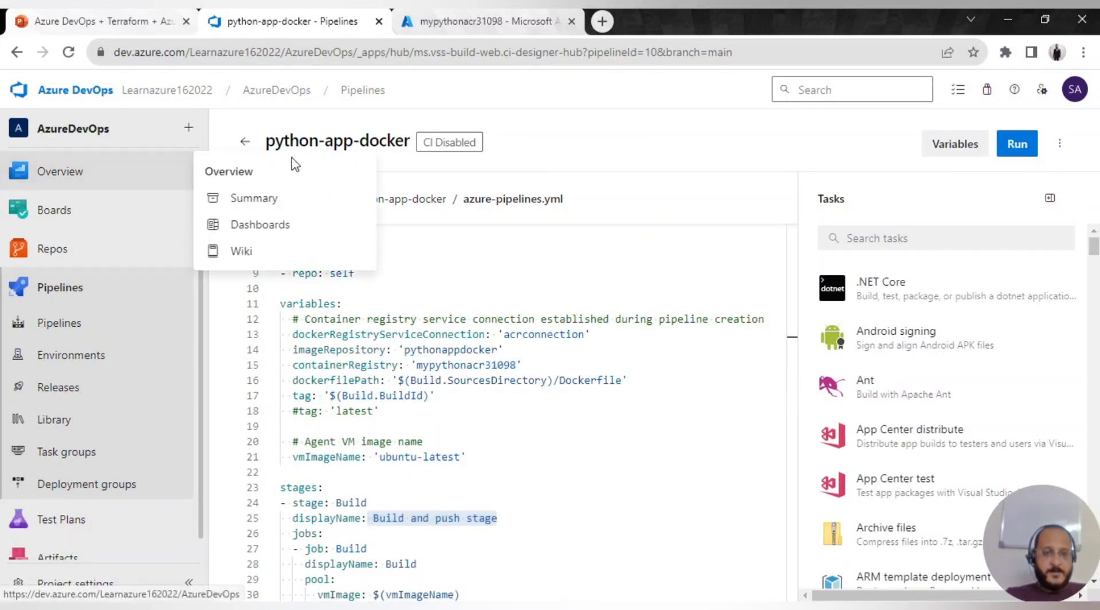
- Open the pythonappdocker repository to confirm tags 178 and 177, then return to the YAML editor
left_click(434, 20)
left_click(251, 257)
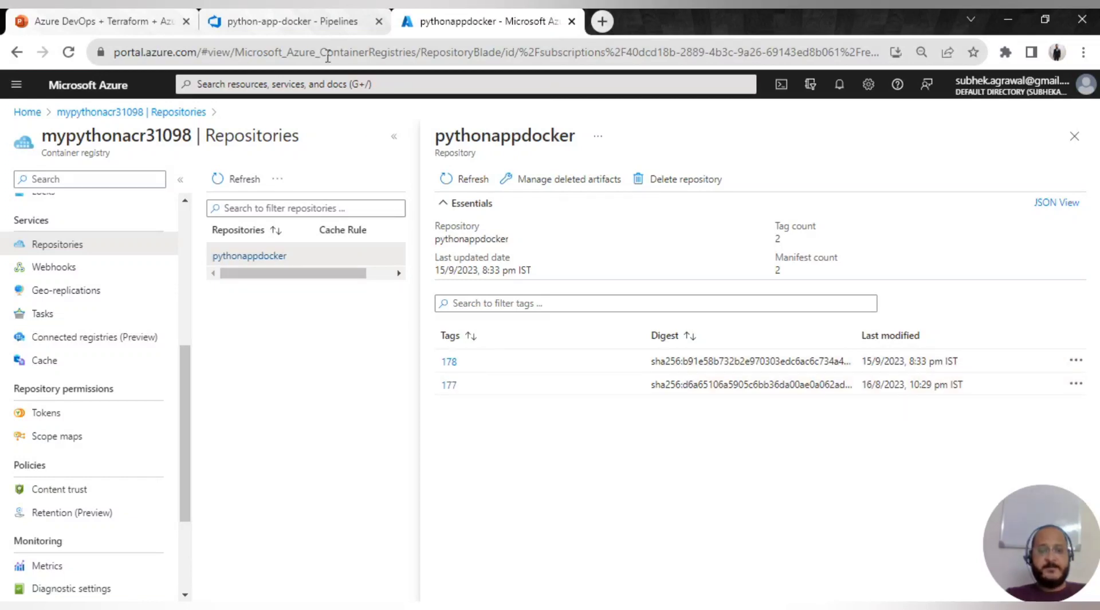
left_click(253, 20)
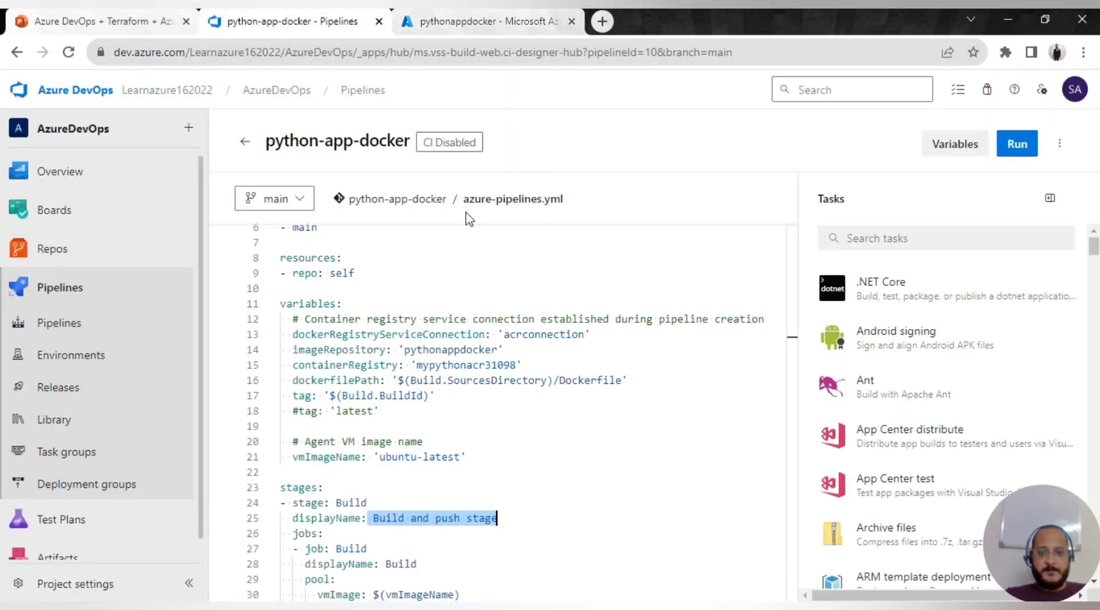
- Run python-app-docker on branch main, starting build 179
left_click(1017, 145)
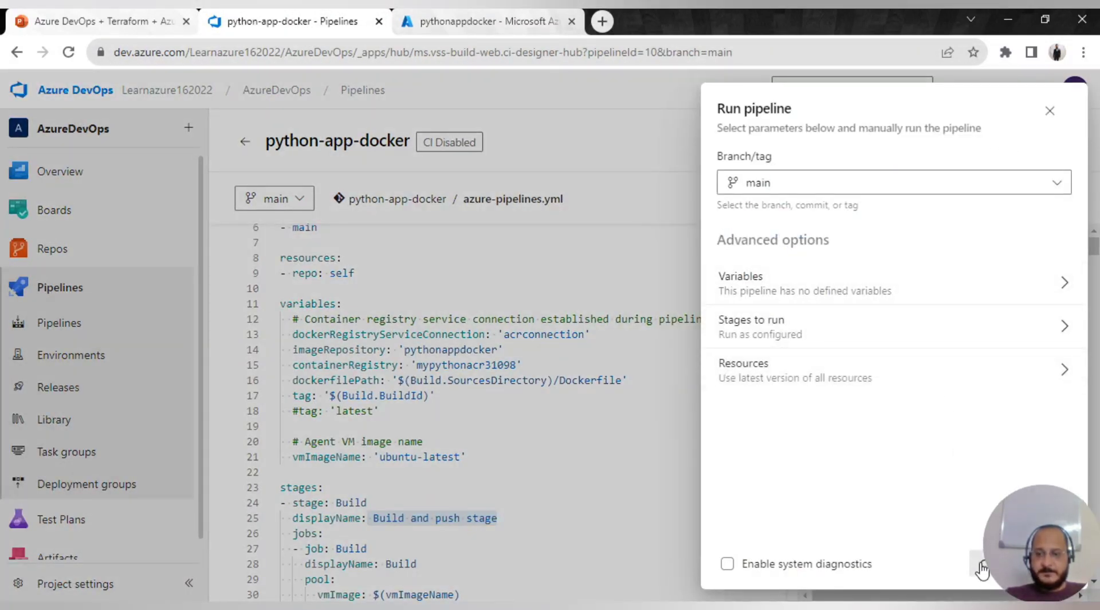
left_click_drag(836, 17, 676, 32)
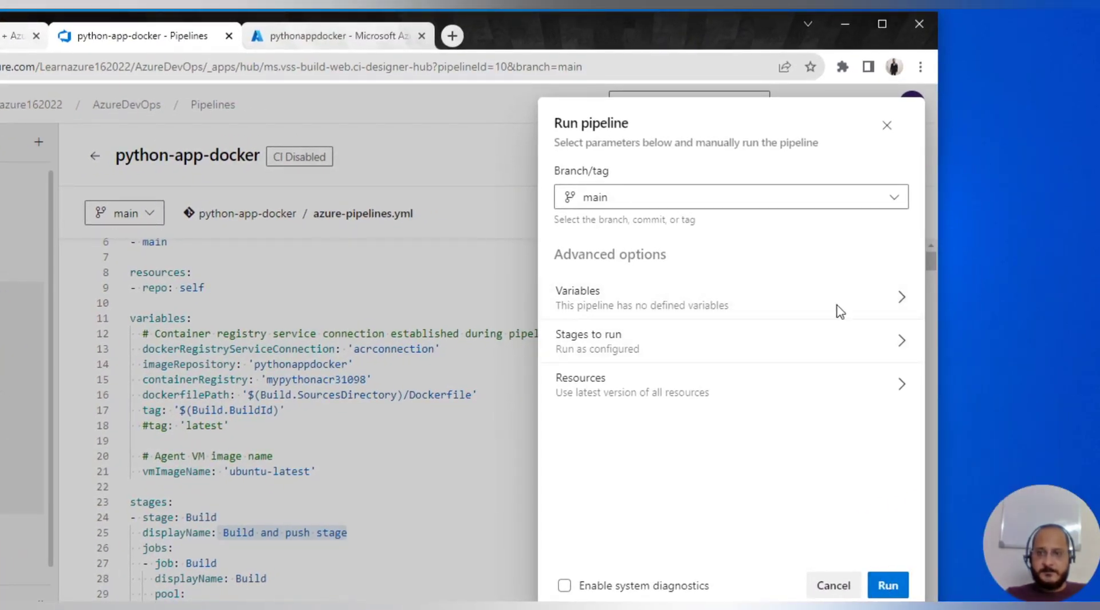
left_click_drag(778, 17, 724, 86)
left_click(904, 489)
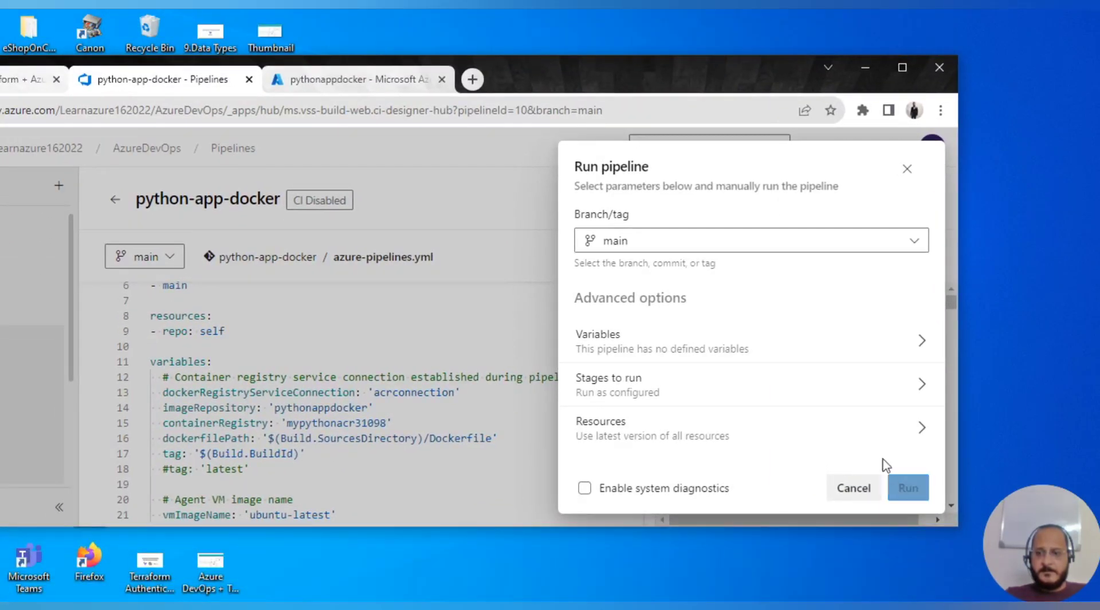
left_click(902, 68)
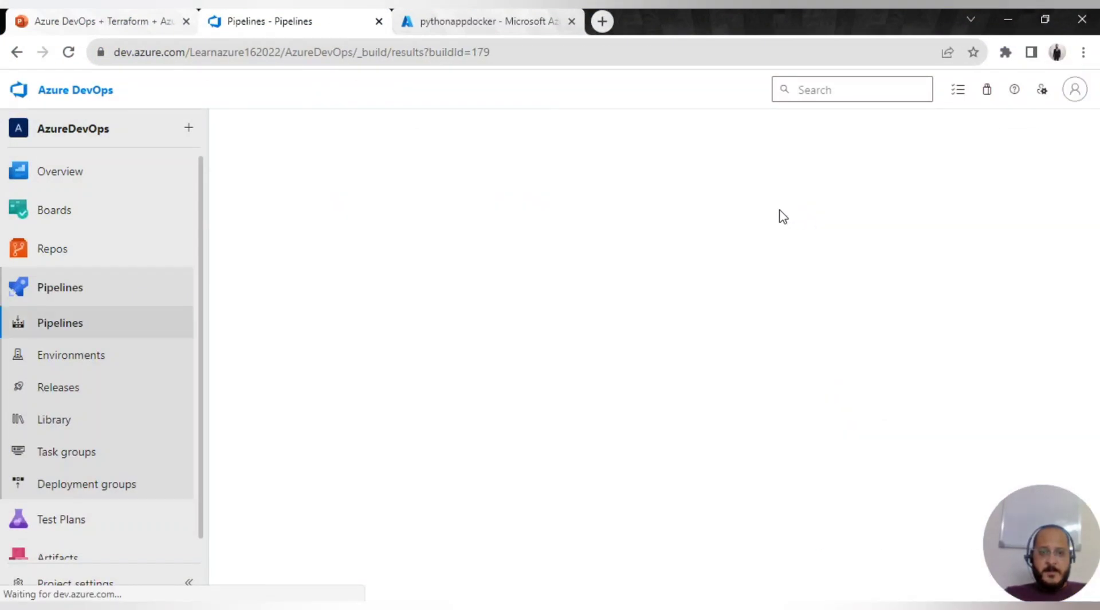
- Check the successful Build job log, then refresh pythonappdocker in the portal to see tag 179
left_click(319, 466)
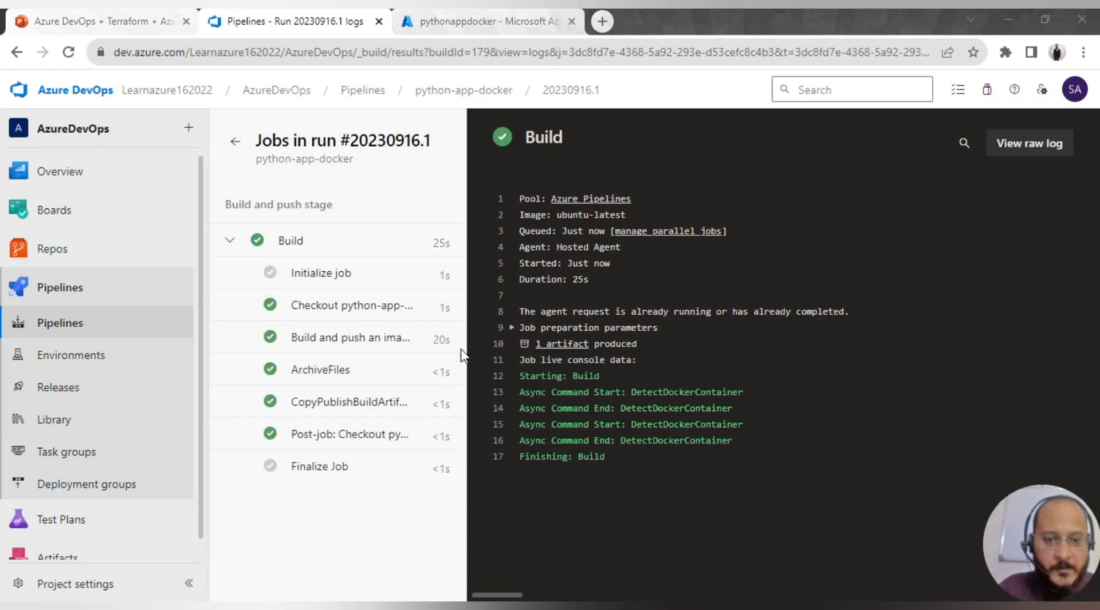
left_click(478, 23)
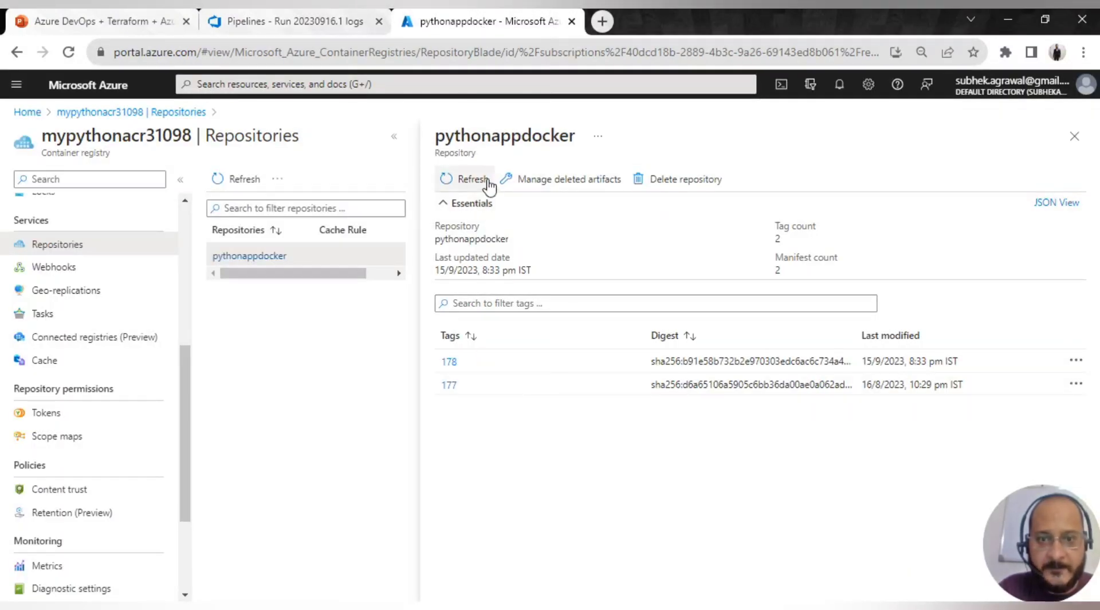
left_click(487, 182)
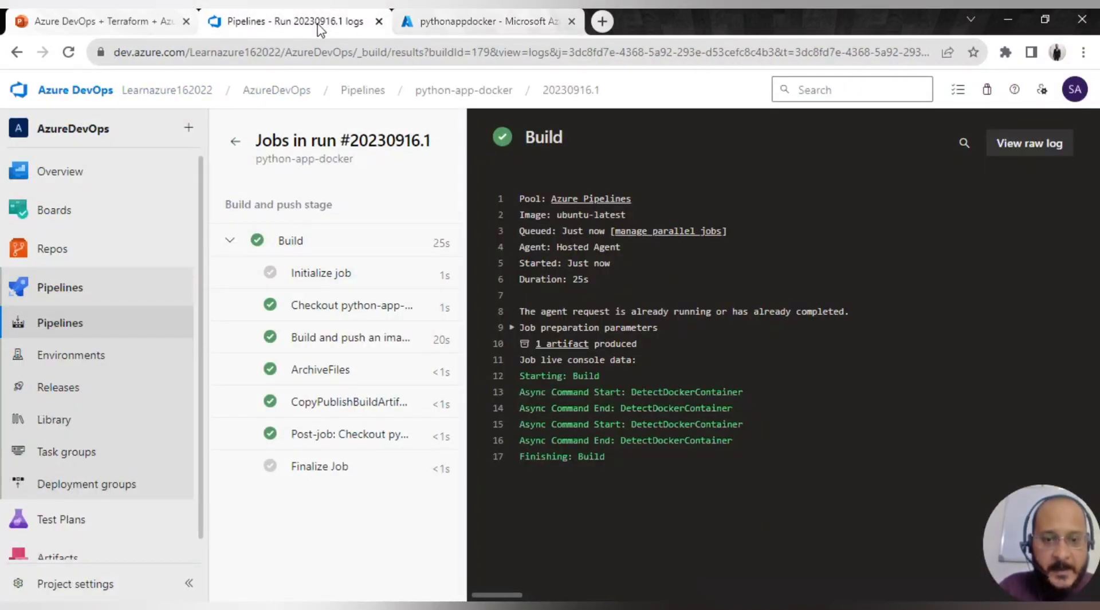
- Open the run's '1 artifact', expand drop to find 179.zip (51 KB), and return to the summary
left_click(352, 21)
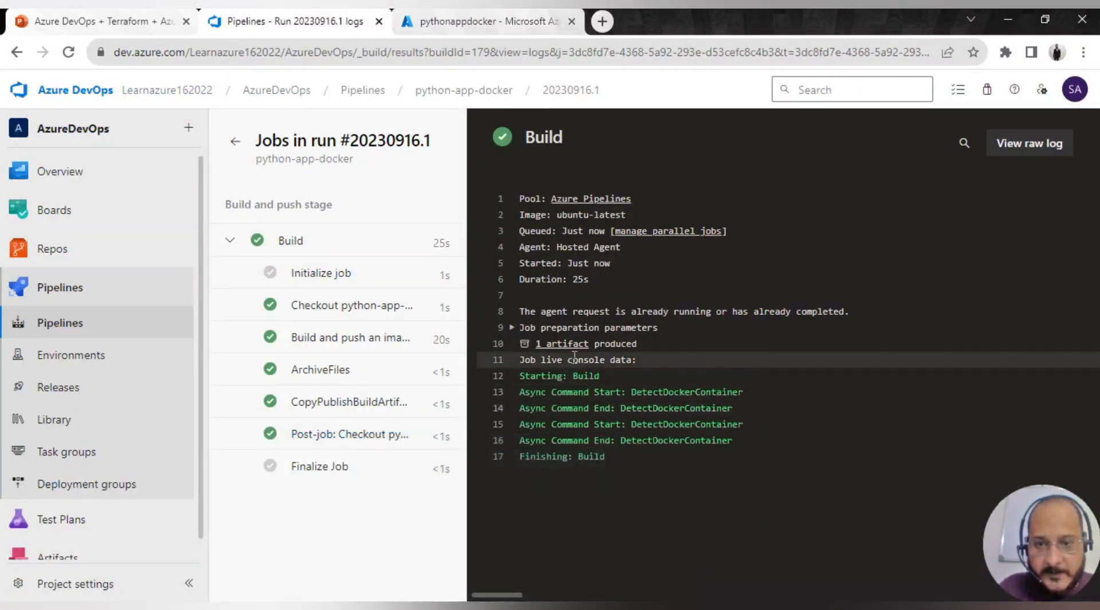
left_click(556, 344)
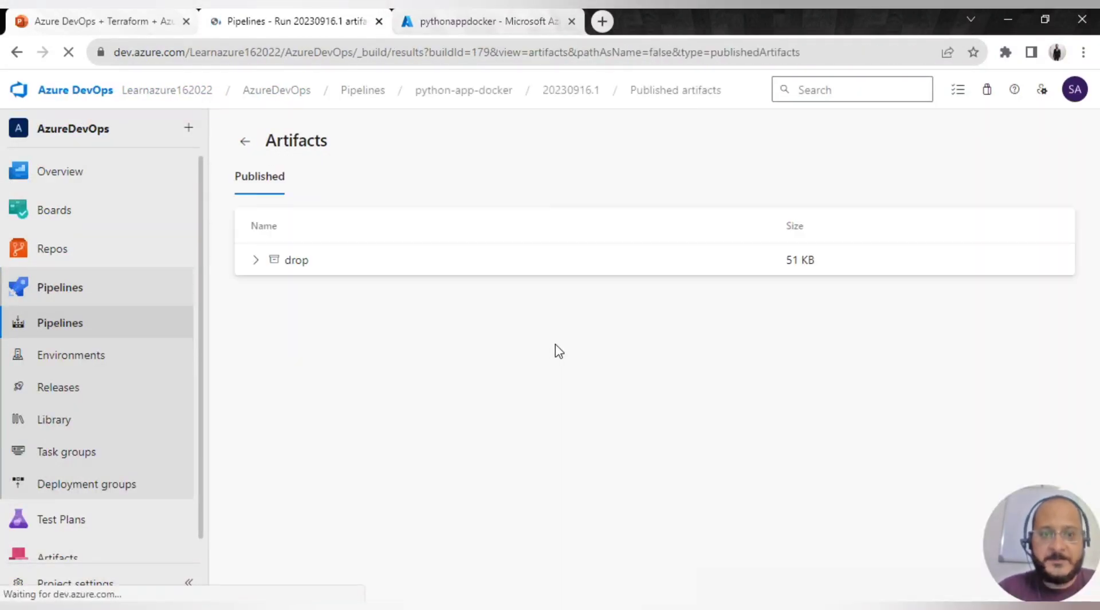
left_click(255, 260)
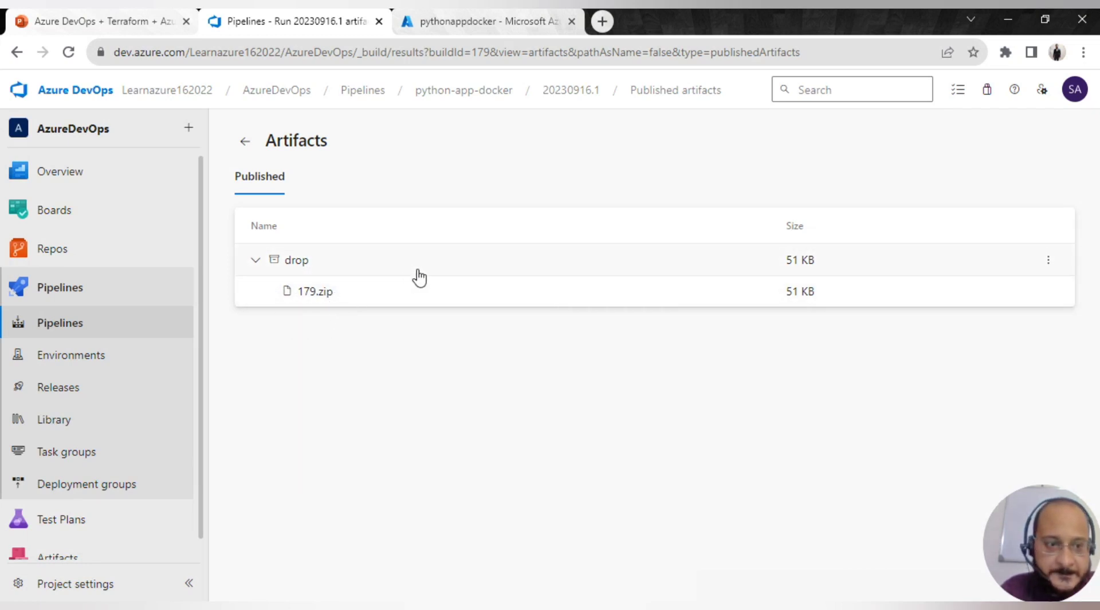
left_click(245, 142)
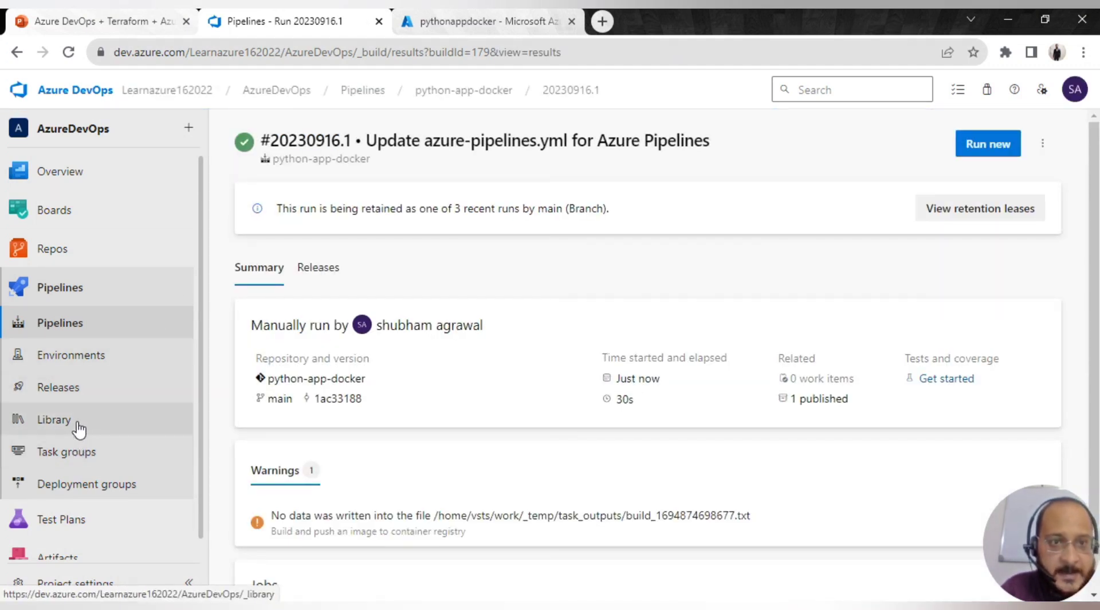
- In Repos, open Terraform/variables.tf and read its variables from LOCATION to WEBAPP_PLAN_NAME
left_click(50, 246)
left_click(235, 199)
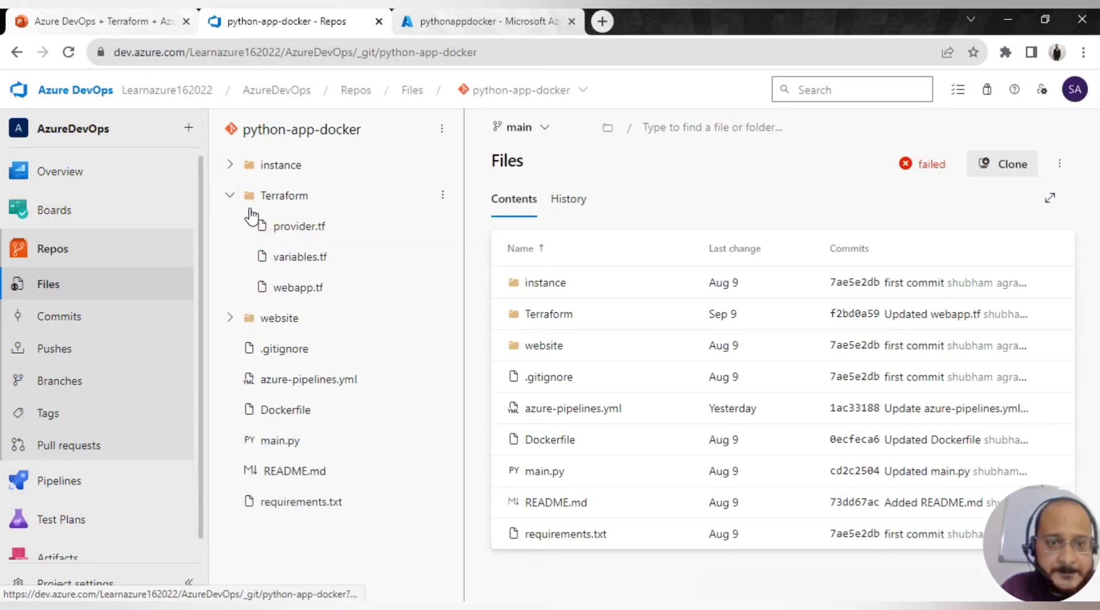
left_click(277, 255)
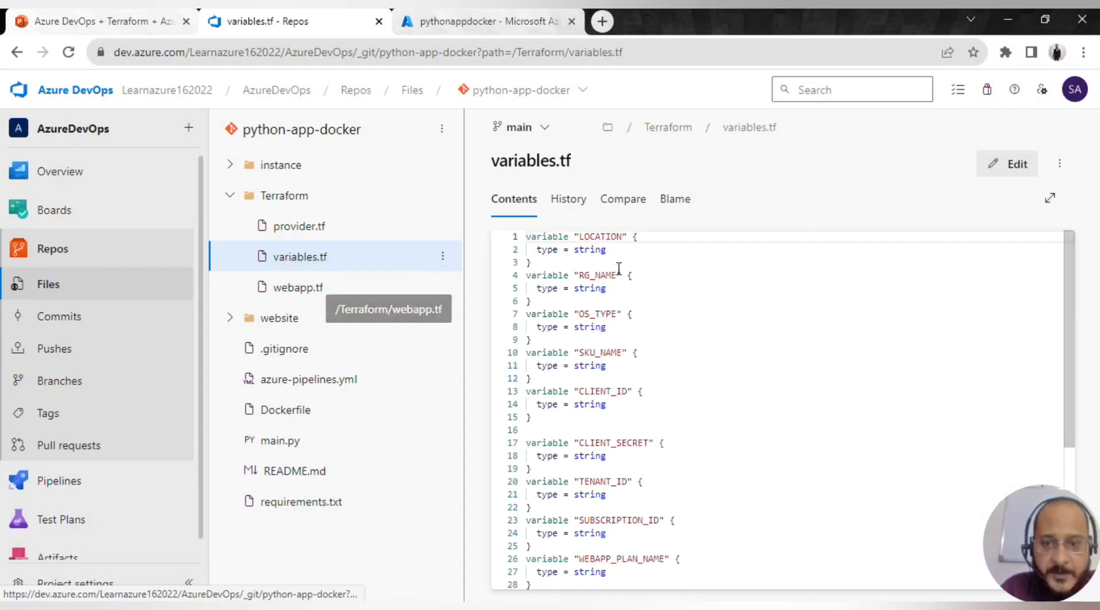
scroll(587, 289, "down", 4)
scroll(579, 389, "up", 3)
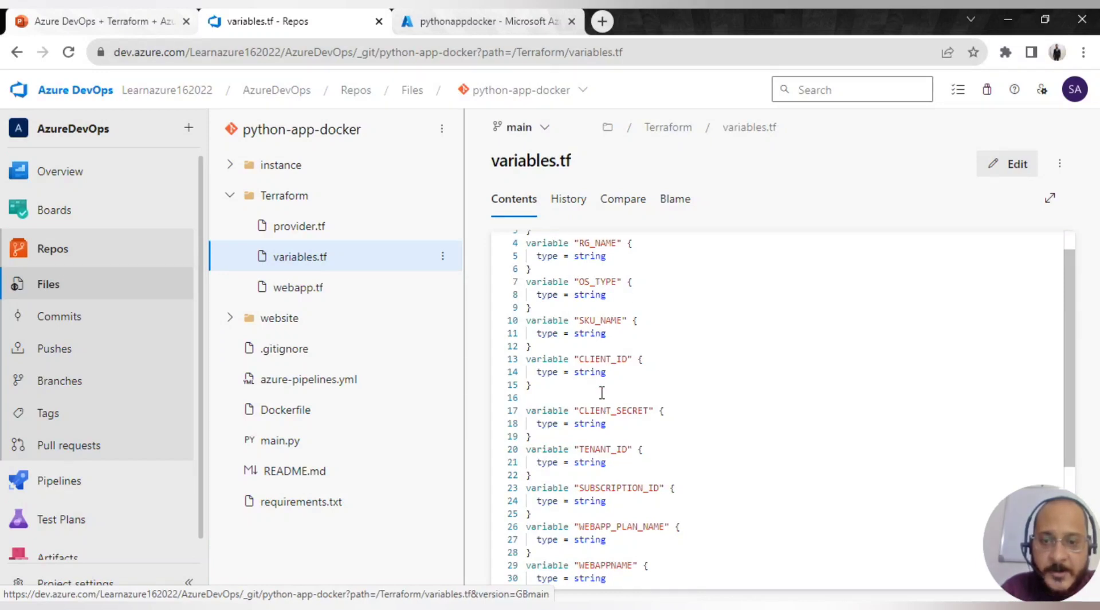
scroll(602, 393, "up", 1)
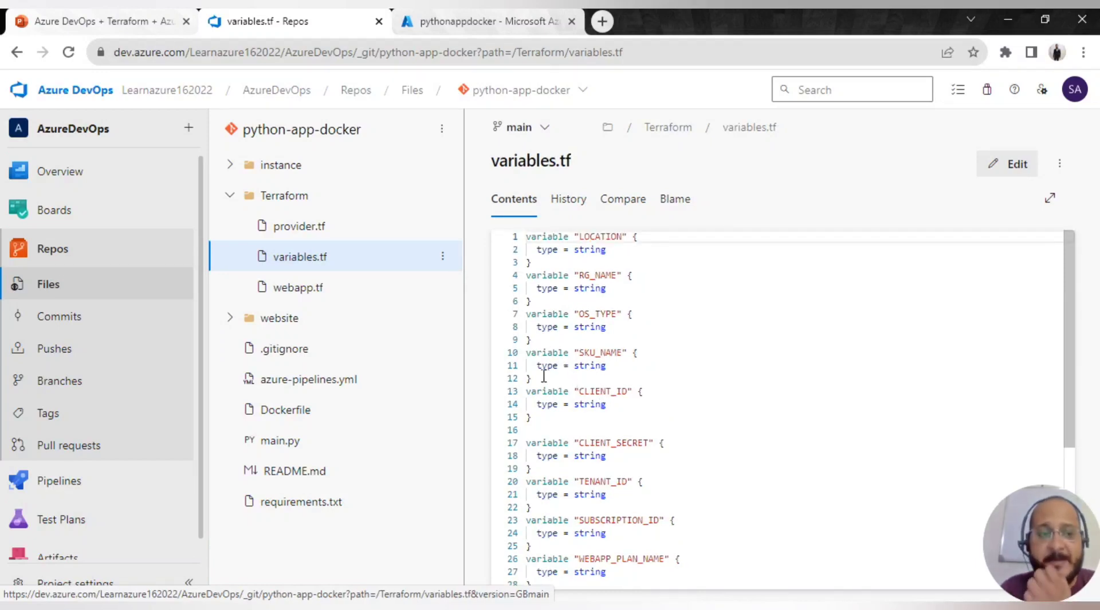
left_click(230, 195)
- In Pipelines > Library, review Comman_Parameters' TF_VAR_ variables and return to the group list
mouse_move(69, 488)
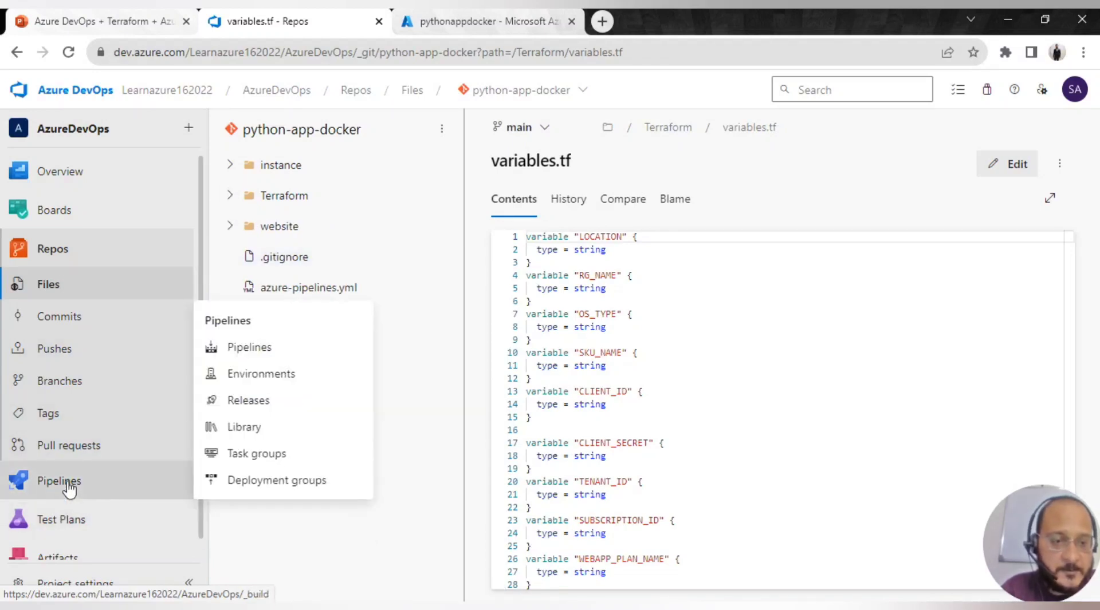
left_click(67, 483)
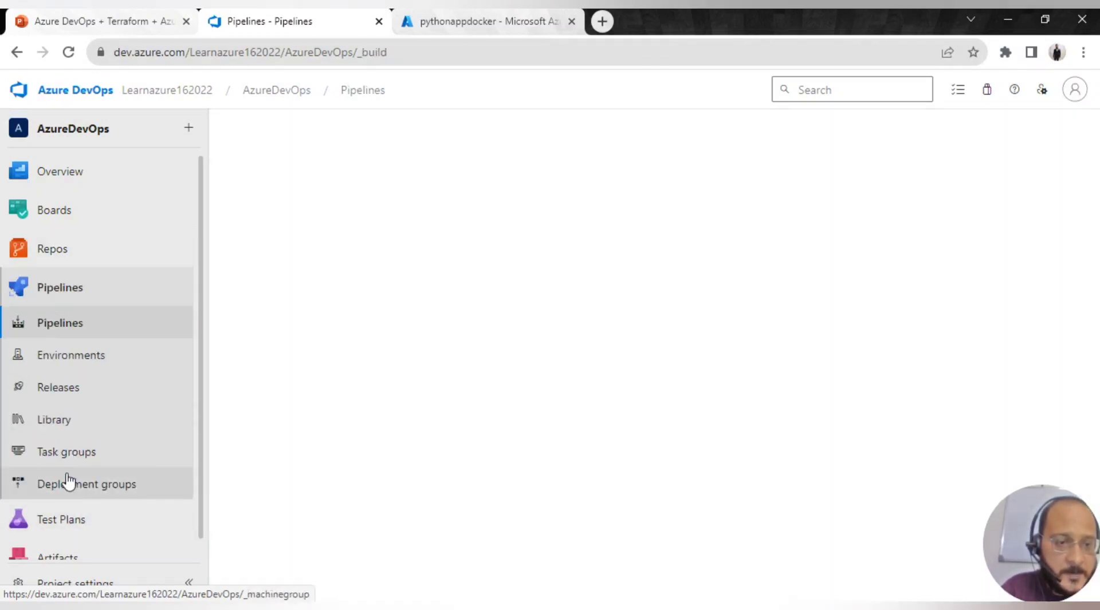
left_click(64, 425)
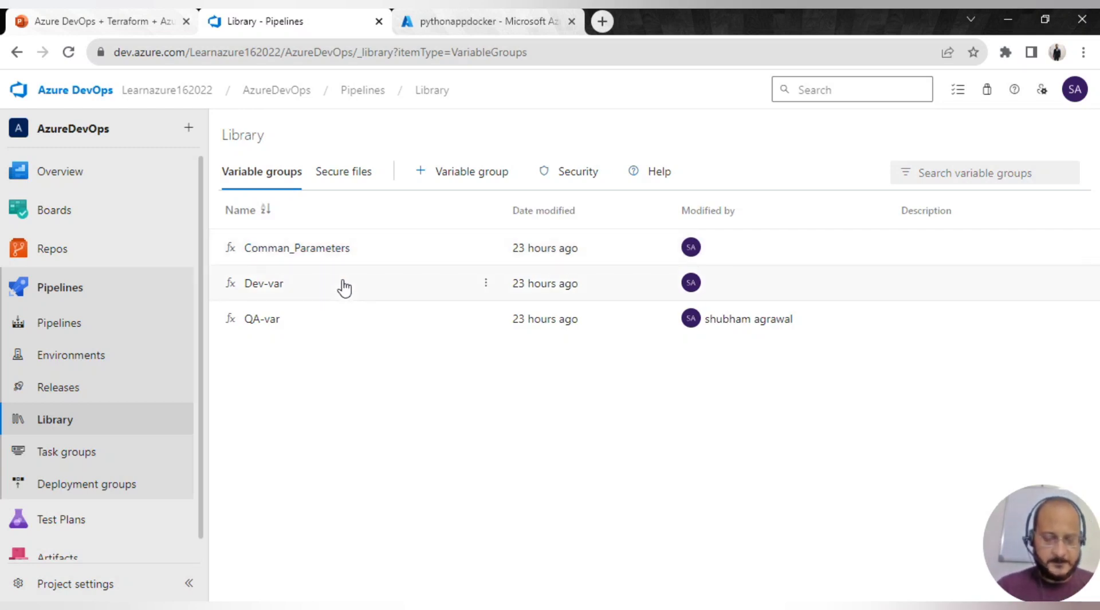
left_click(306, 248)
scroll(444, 344, "down", 5)
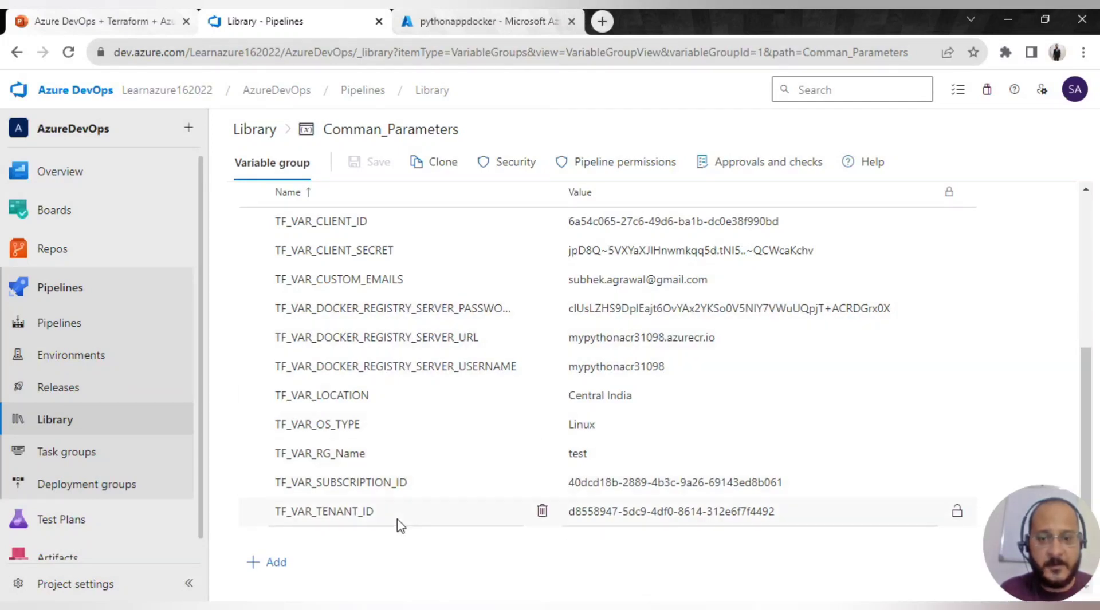
scroll(423, 497, "up", 1)
scroll(418, 493, "down", 1)
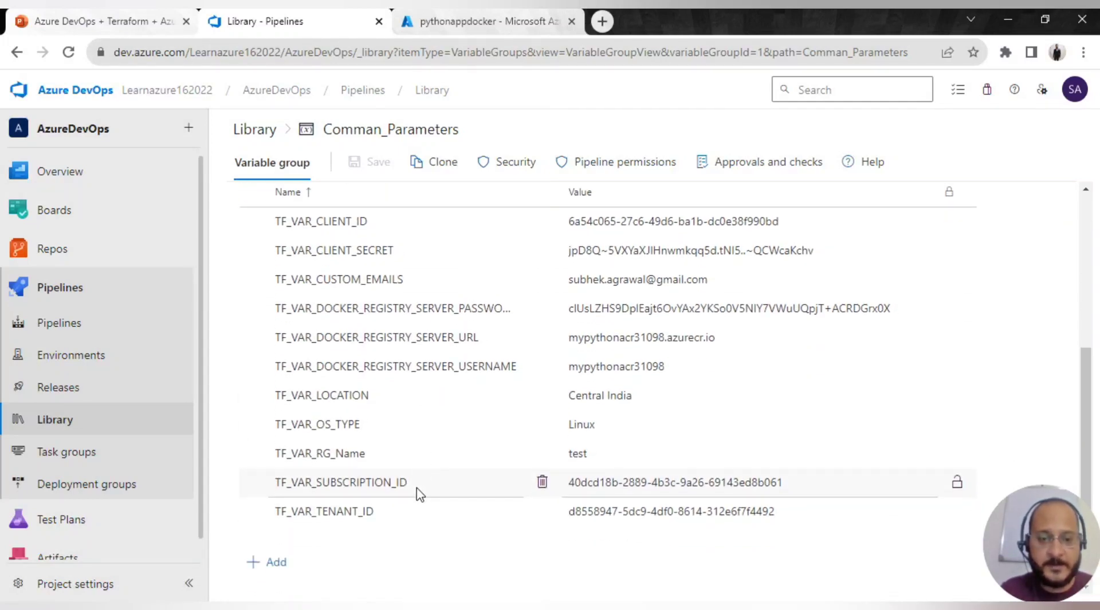
scroll(415, 491, "up", 4)
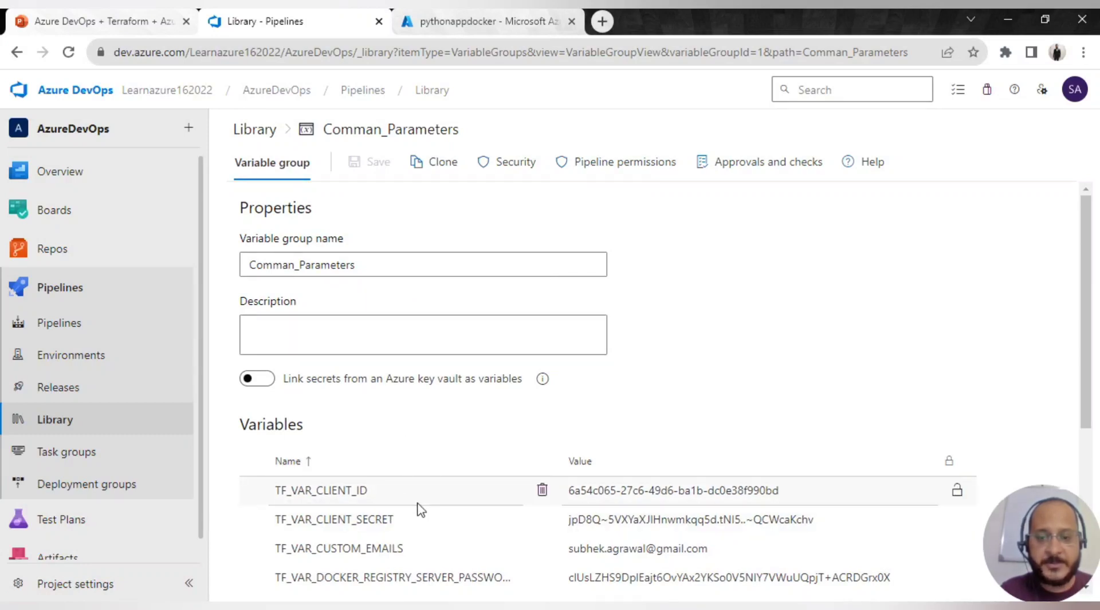
left_click(241, 130)
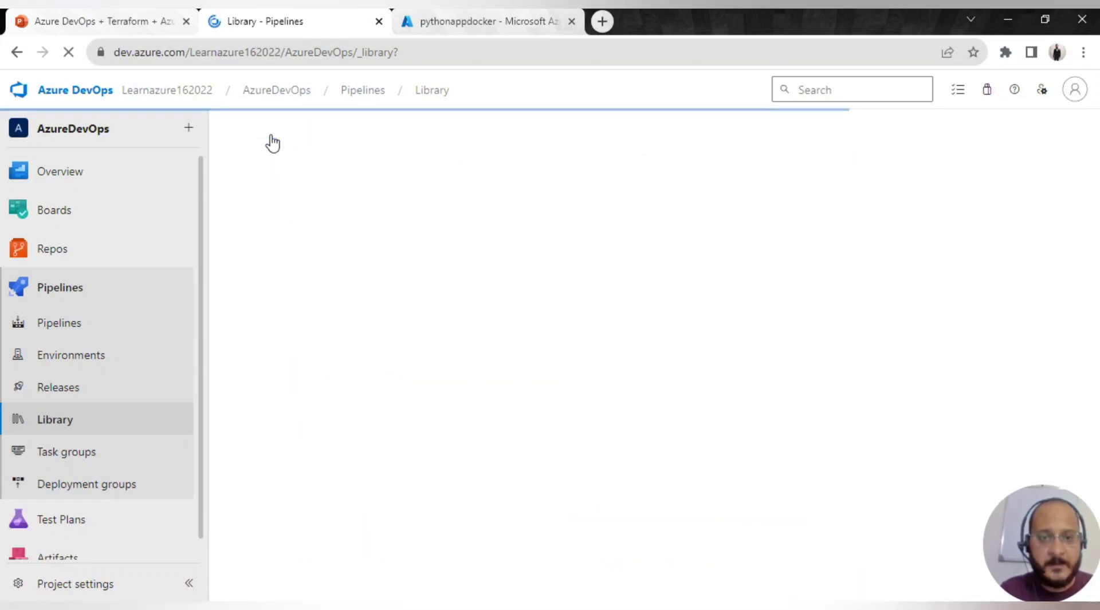
- Open the Dev-var variable group and scroll through its variables
left_click(264, 284)
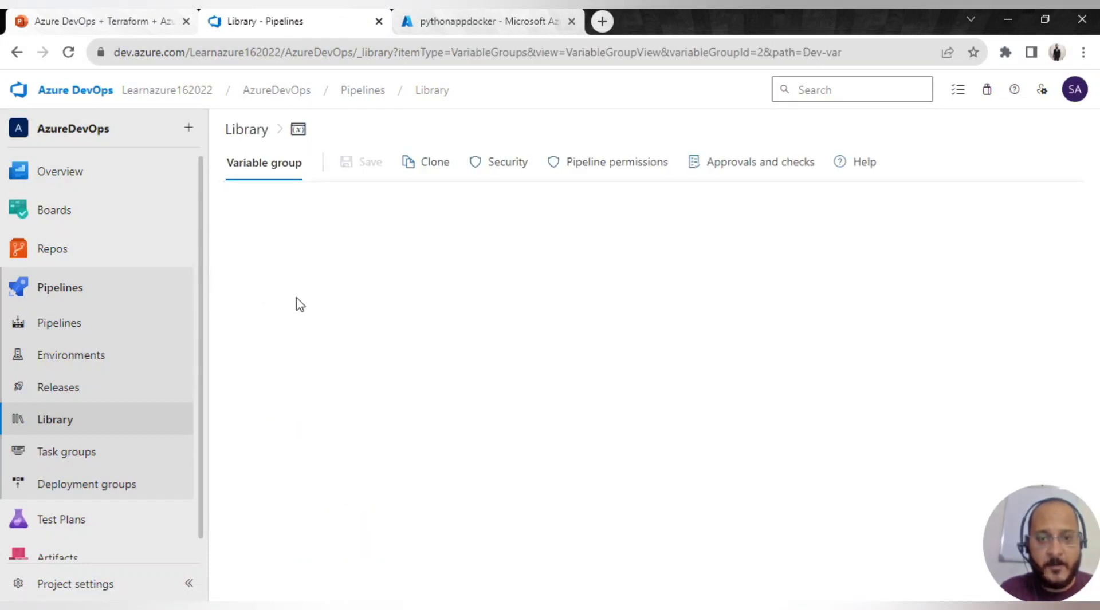
scroll(377, 423, "down", 3)
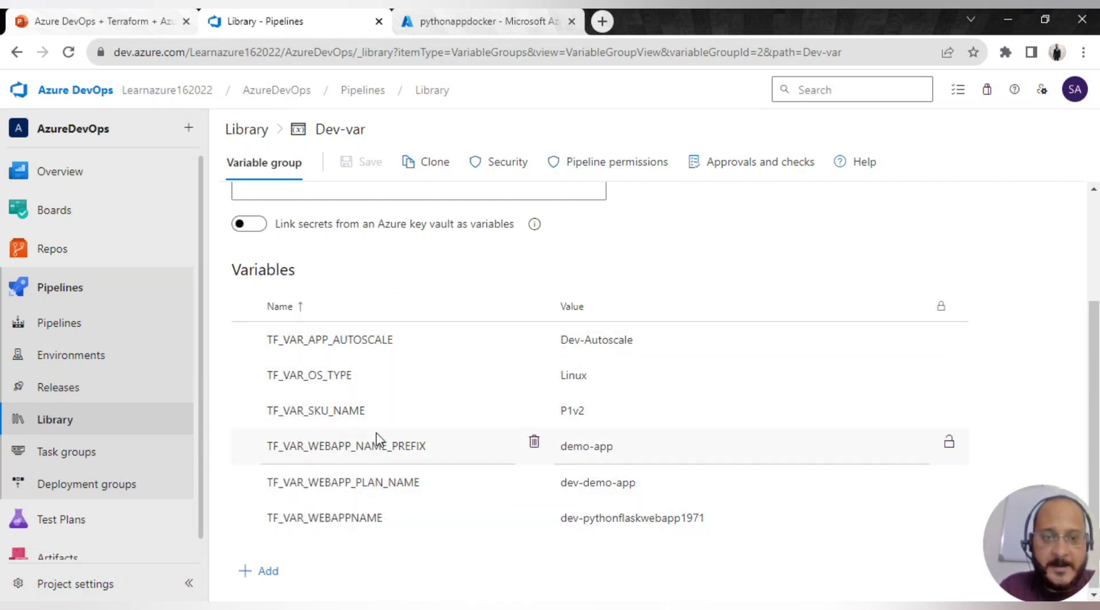
scroll(381, 439, "up", 2)
scroll(379, 444, "down", 2)
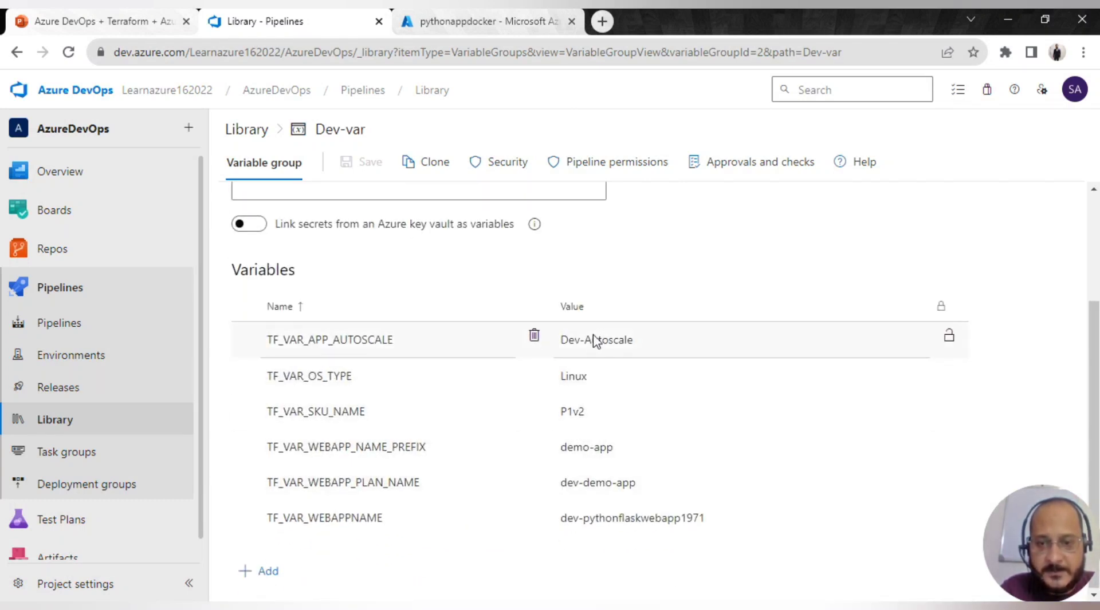
scroll(564, 410, "up", 1)
scroll(558, 411, "up", 3)
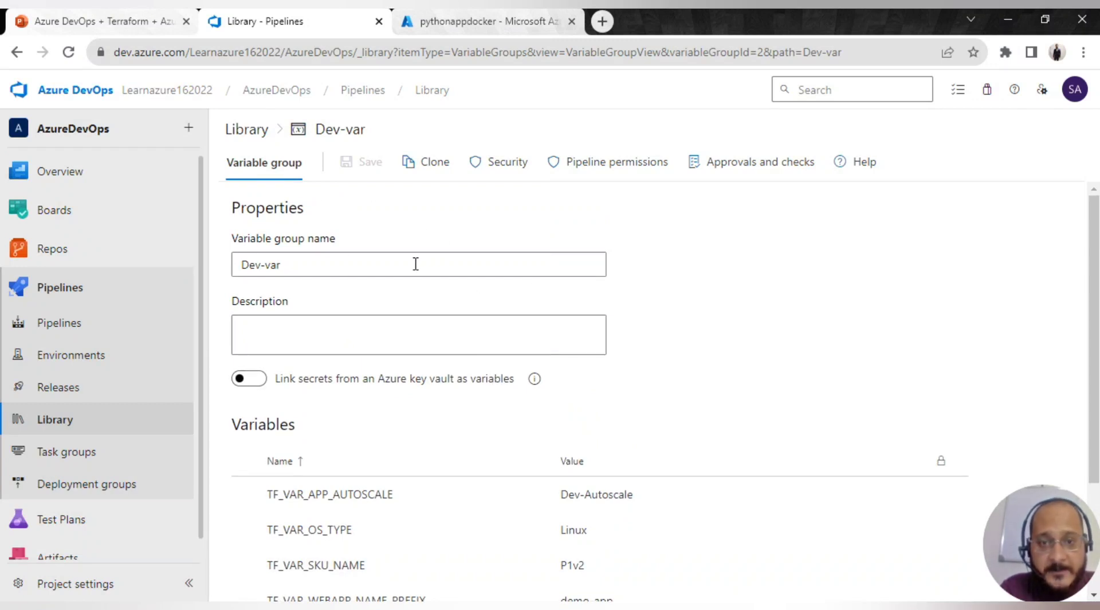
- Check Dev-var's pipeline permissions for Python-app-stages and python-app-docker, then return to Library
left_click(586, 176)
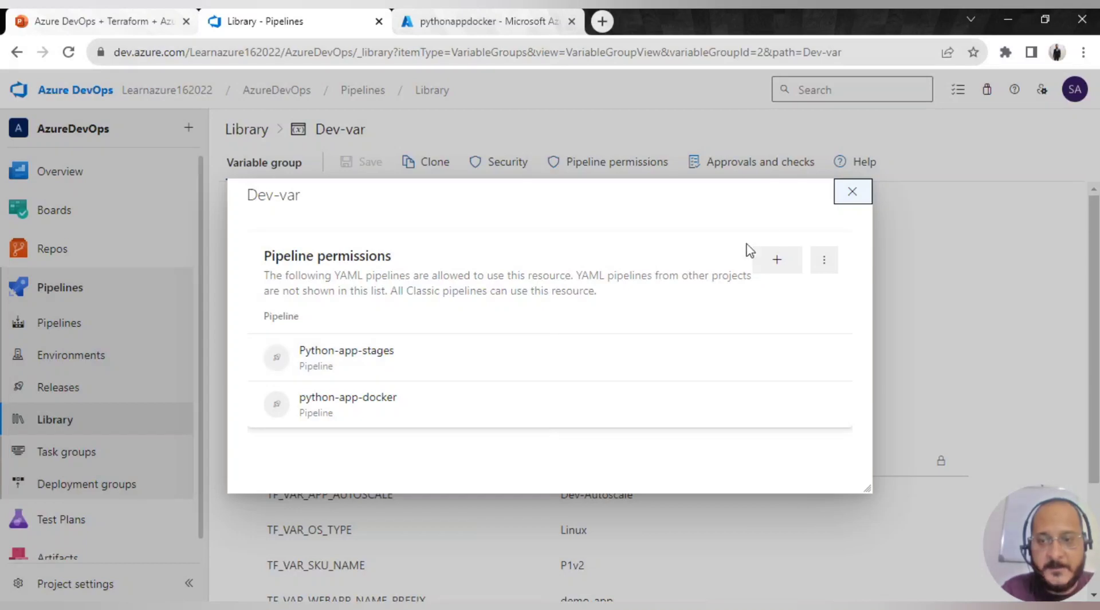
left_click(852, 192)
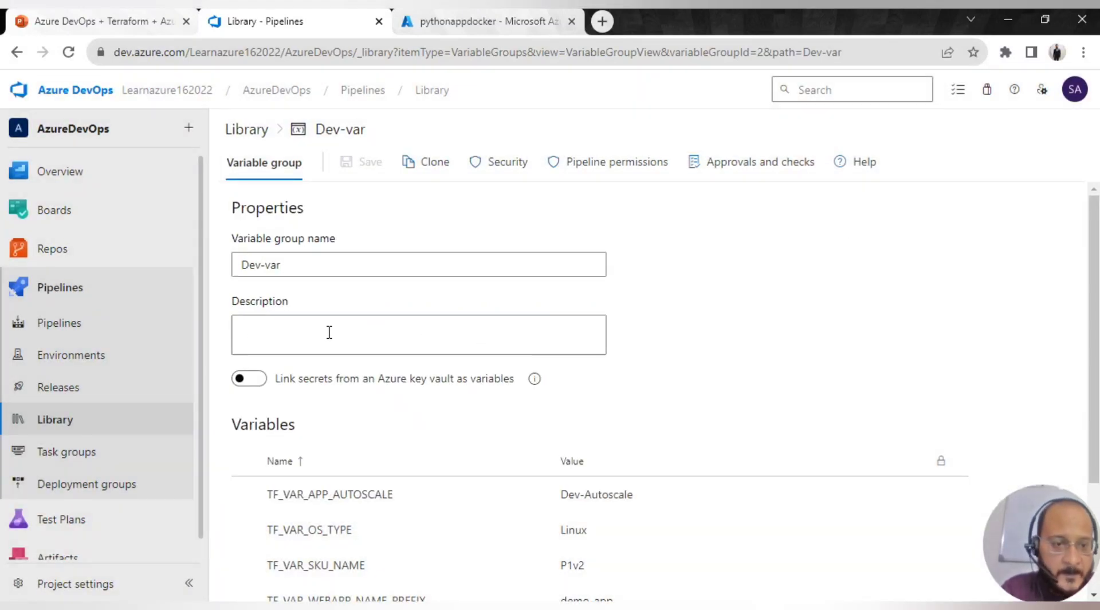
left_click(261, 131)
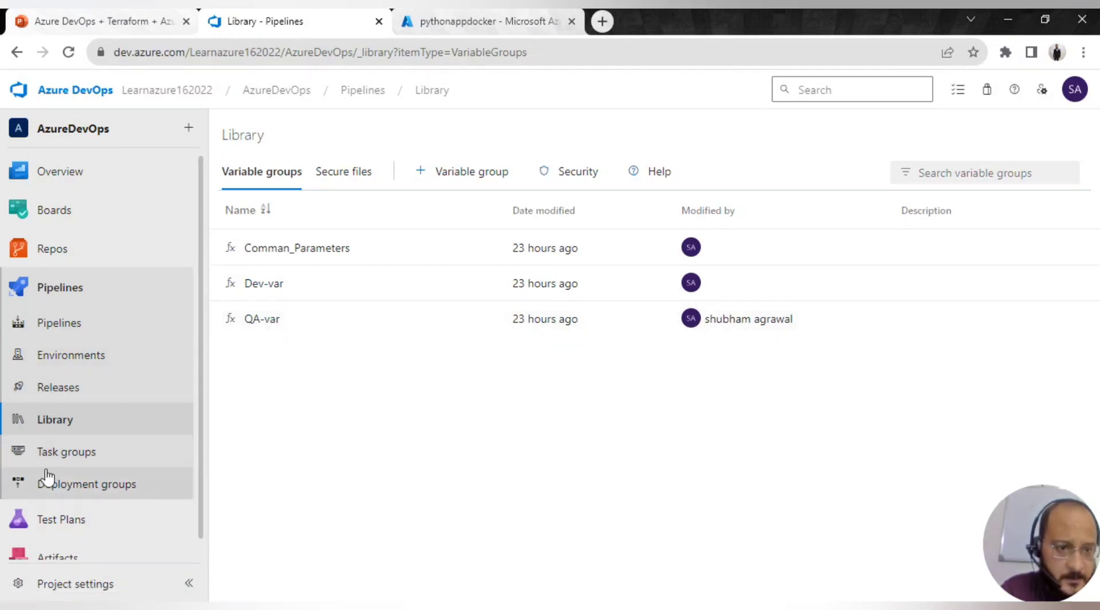
- Edit CD-Stage-Pipeline - Docker, check its build artifact source, and show the Dev stage's 7 tasks
left_click(68, 391)
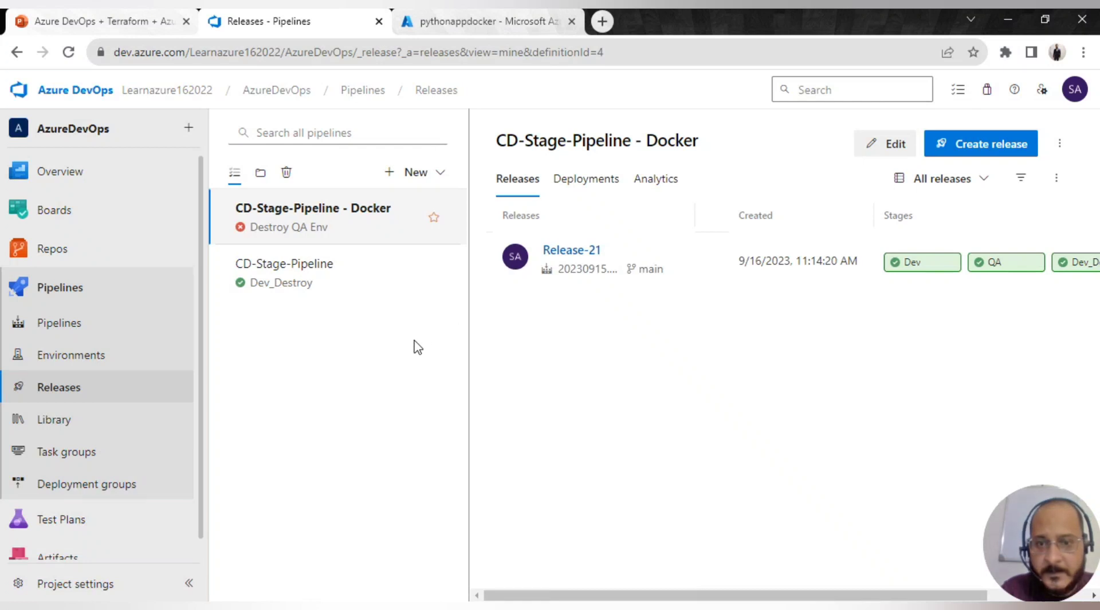
left_click(887, 146)
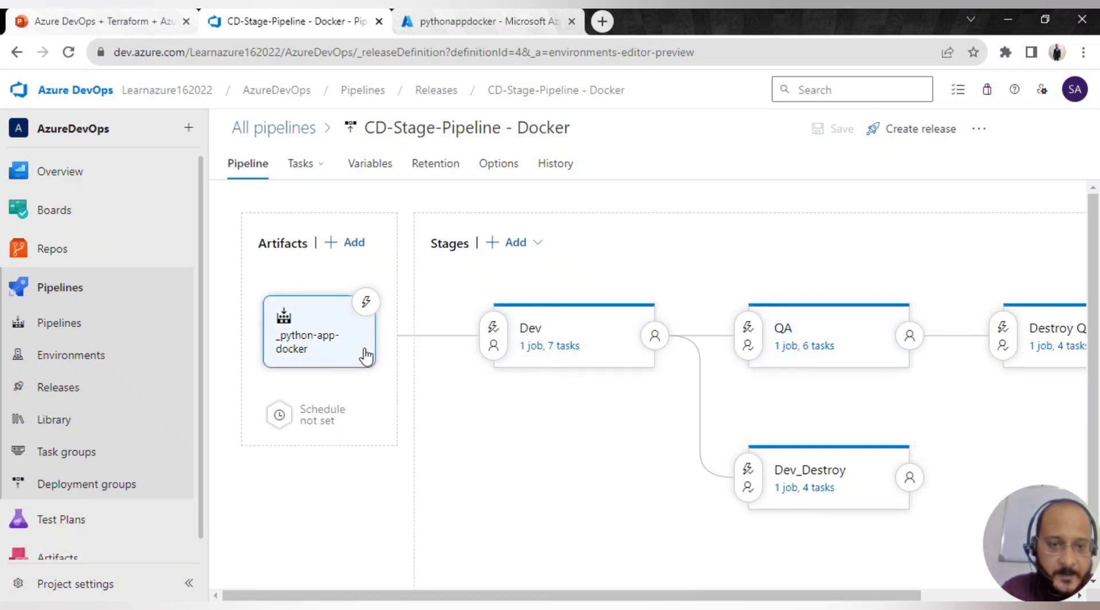
left_click(322, 342)
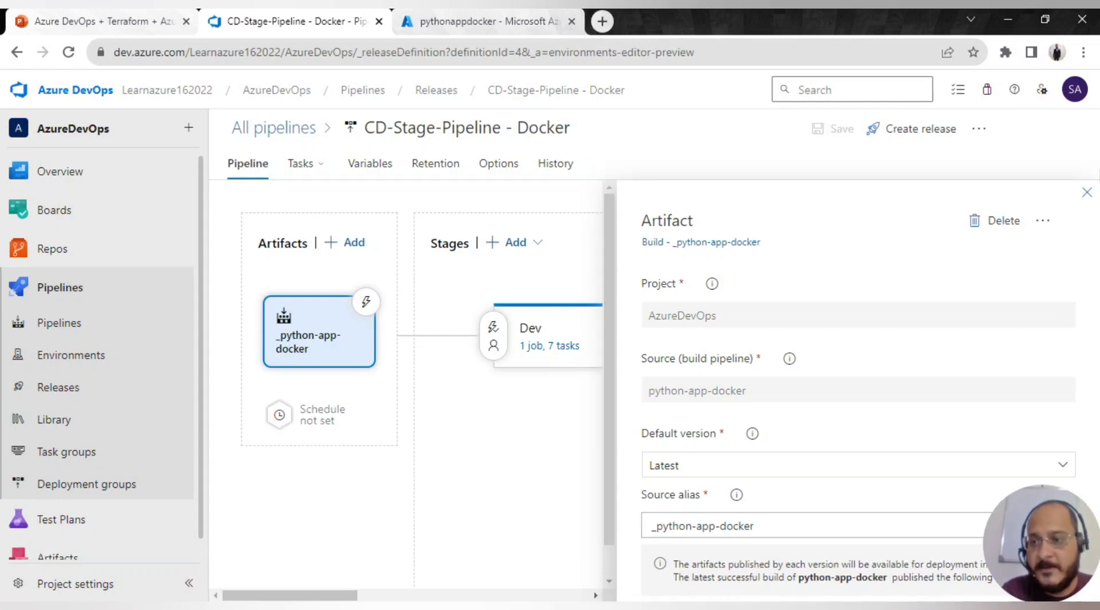
left_click(1087, 193)
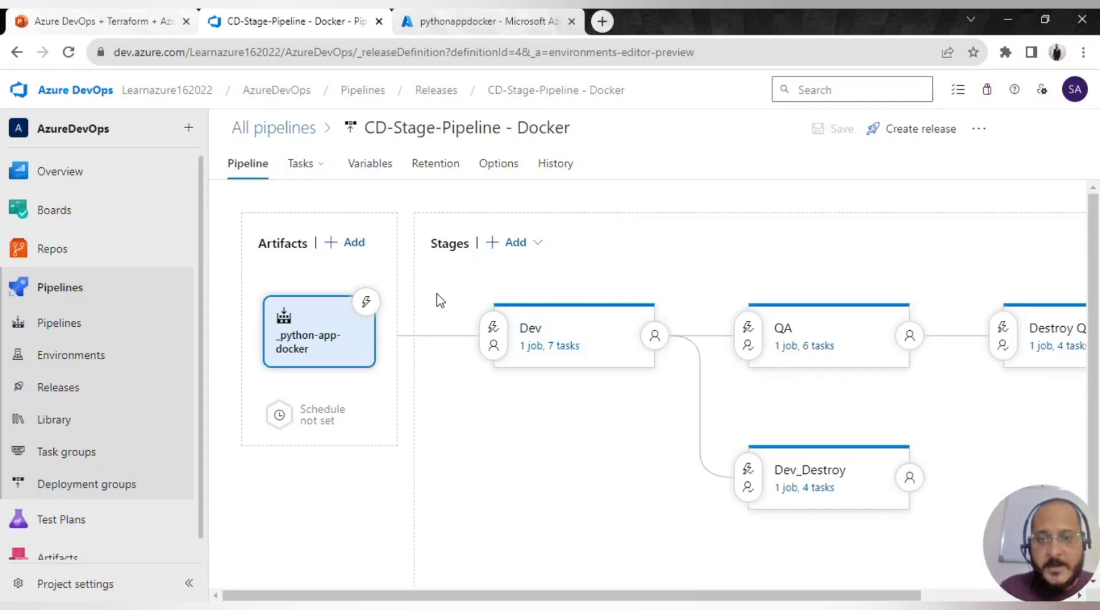
scroll(455, 468, "down", 1)
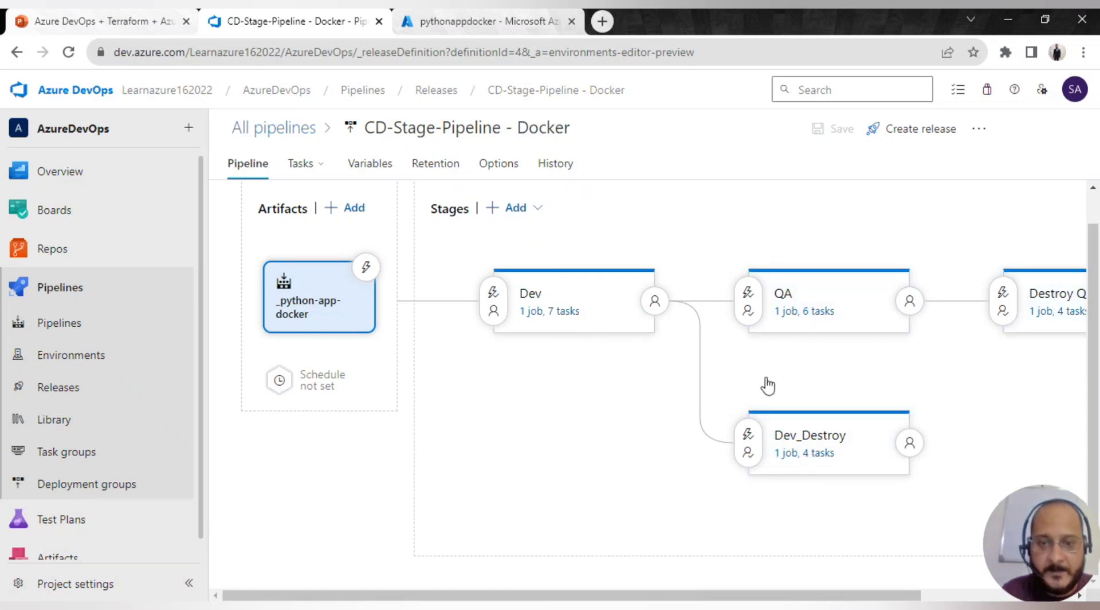
left_click(537, 316)
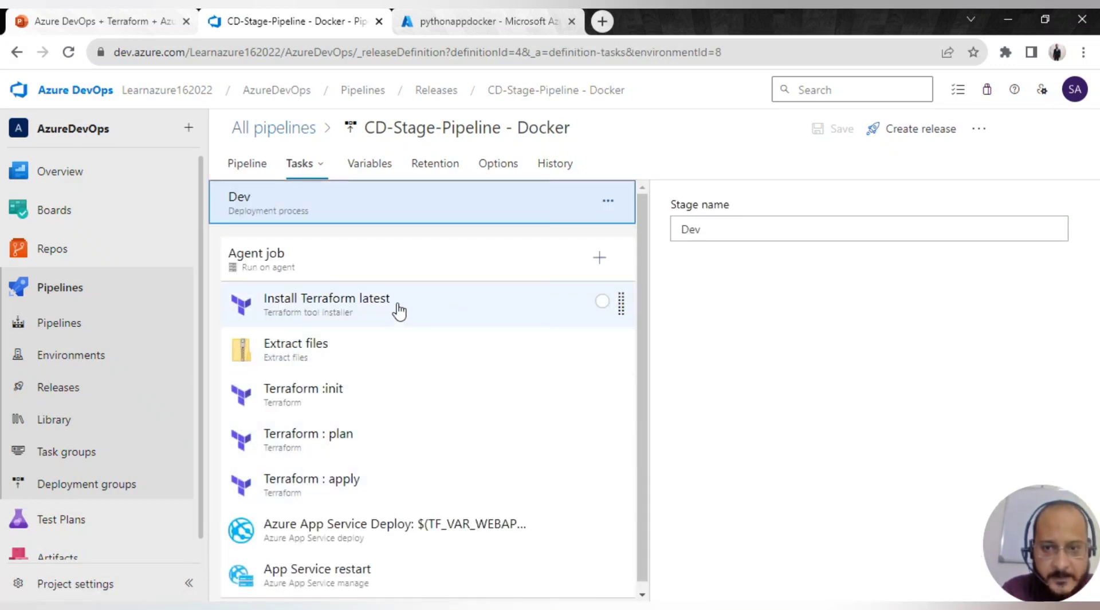
- Review the Dev agent job settings, keeping the Azure Pipelines pool with ubuntu-latest
left_click(367, 255)
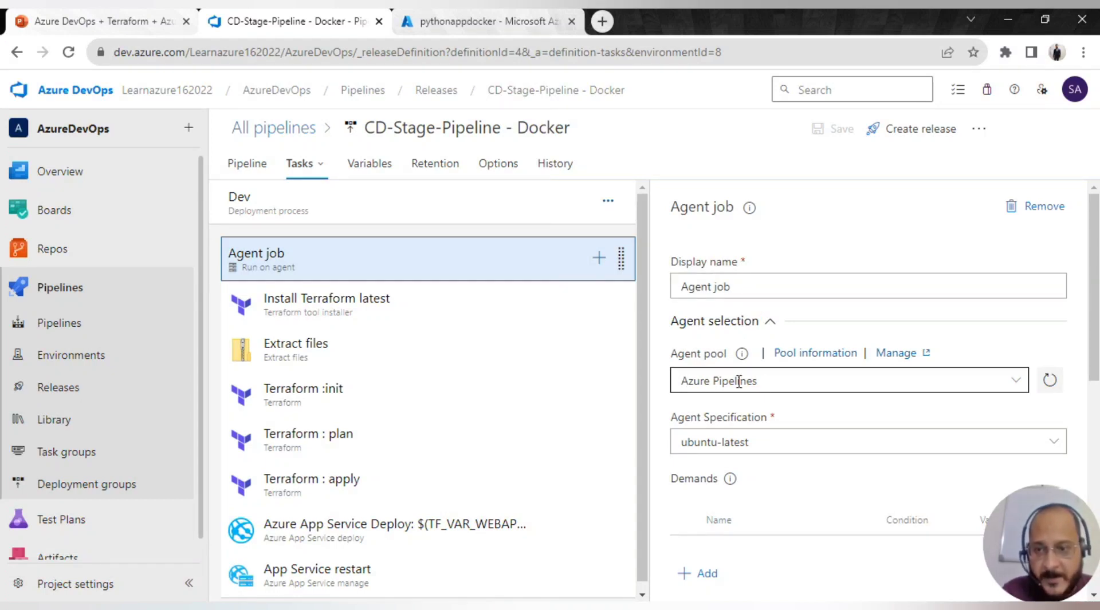
left_click(1017, 380)
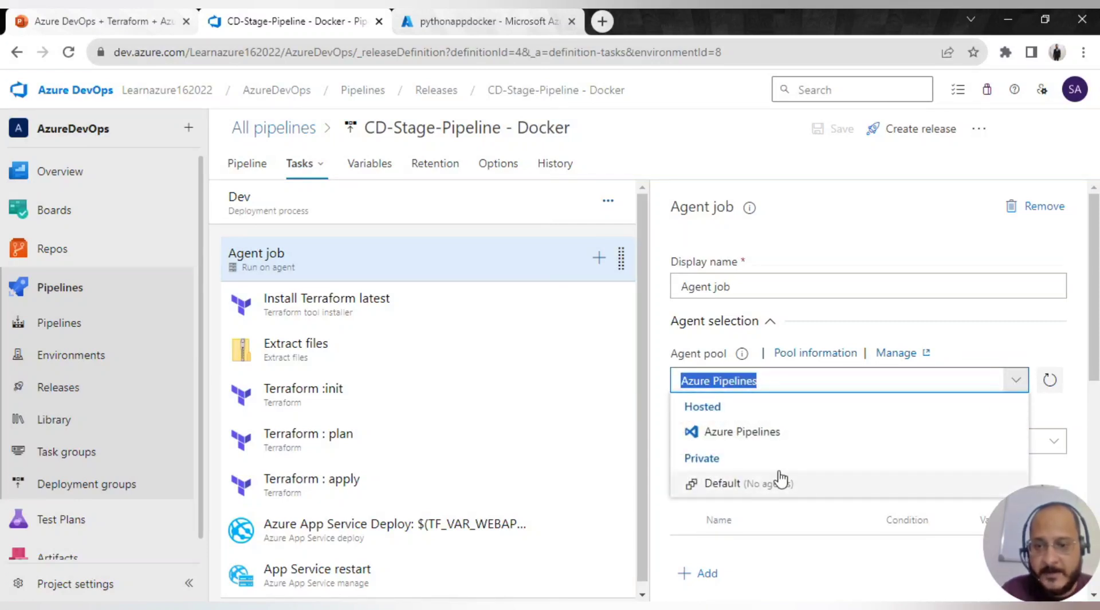
left_click(918, 219)
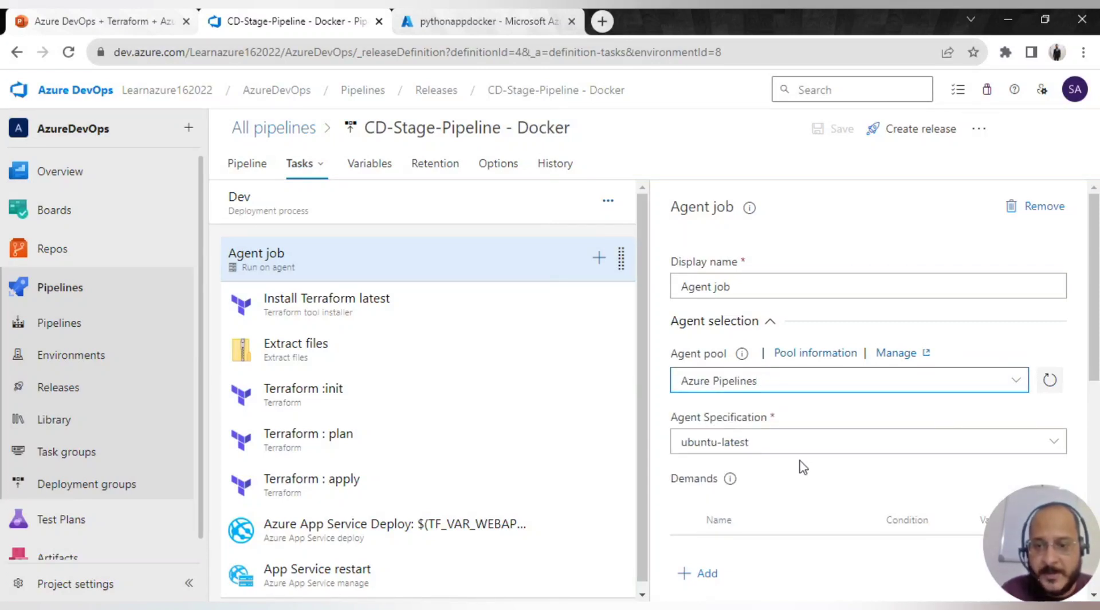
scroll(801, 464, "down", 3)
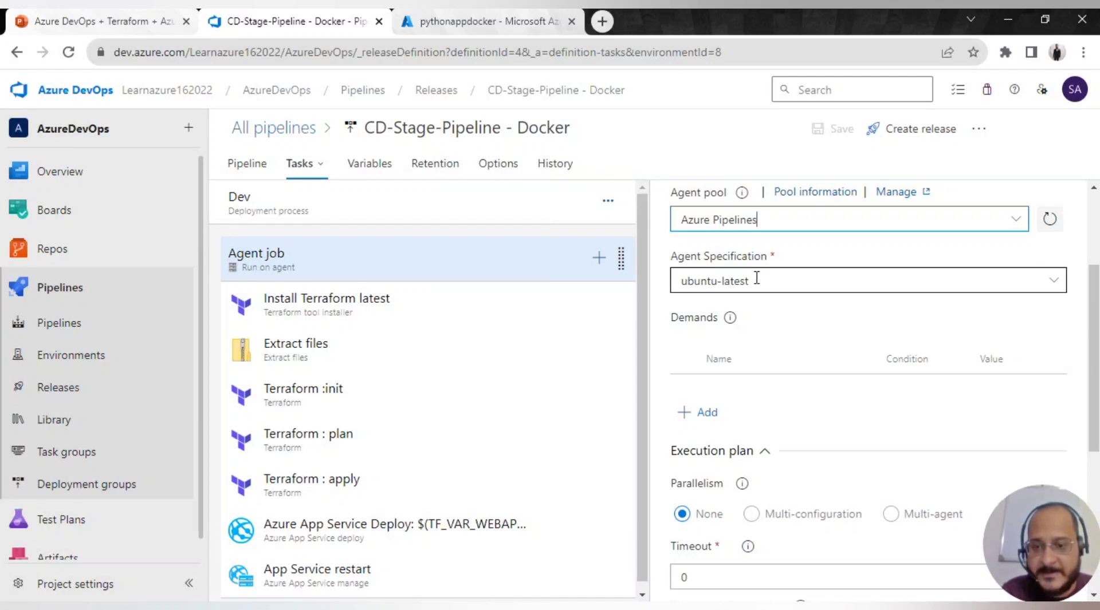
scroll(768, 319, "down", 3)
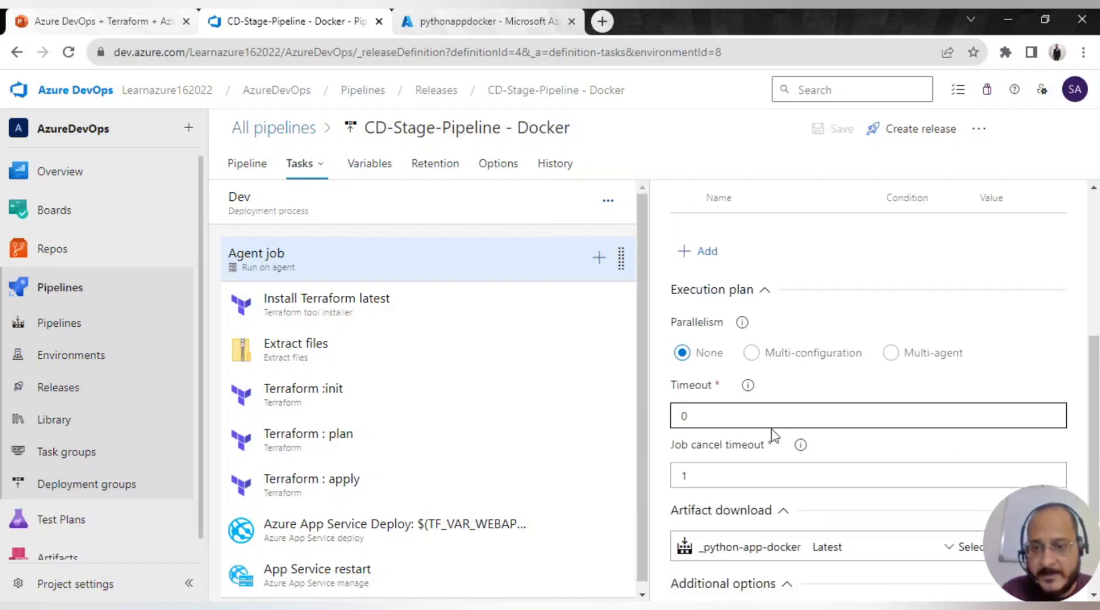
scroll(793, 404, "down", 2)
scroll(793, 408, "down", 1)
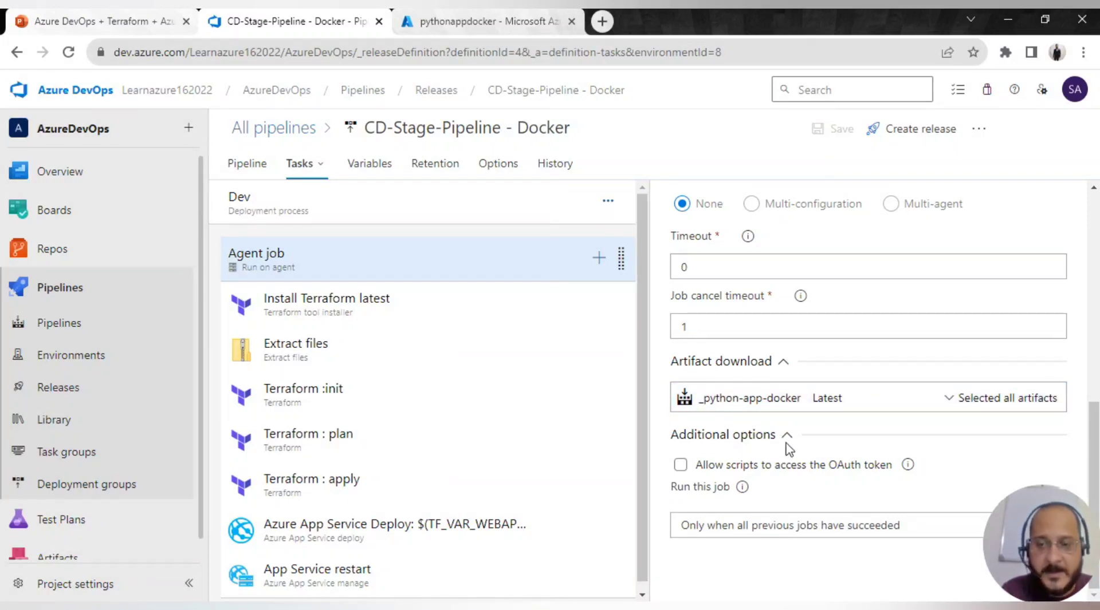
scroll(787, 449, "up", 2)
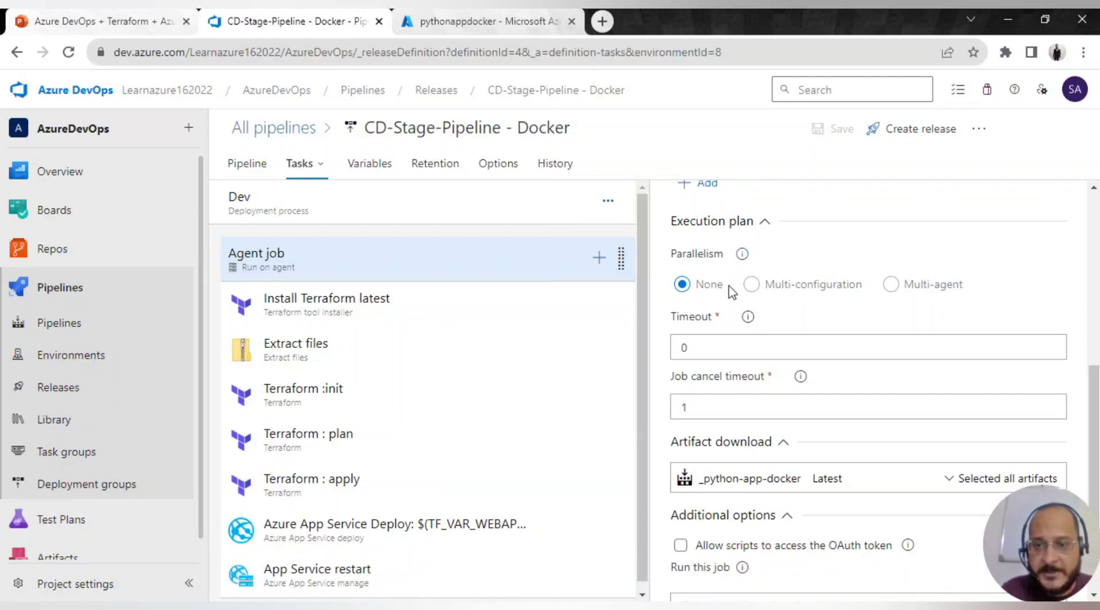
scroll(799, 421, "up", 2)
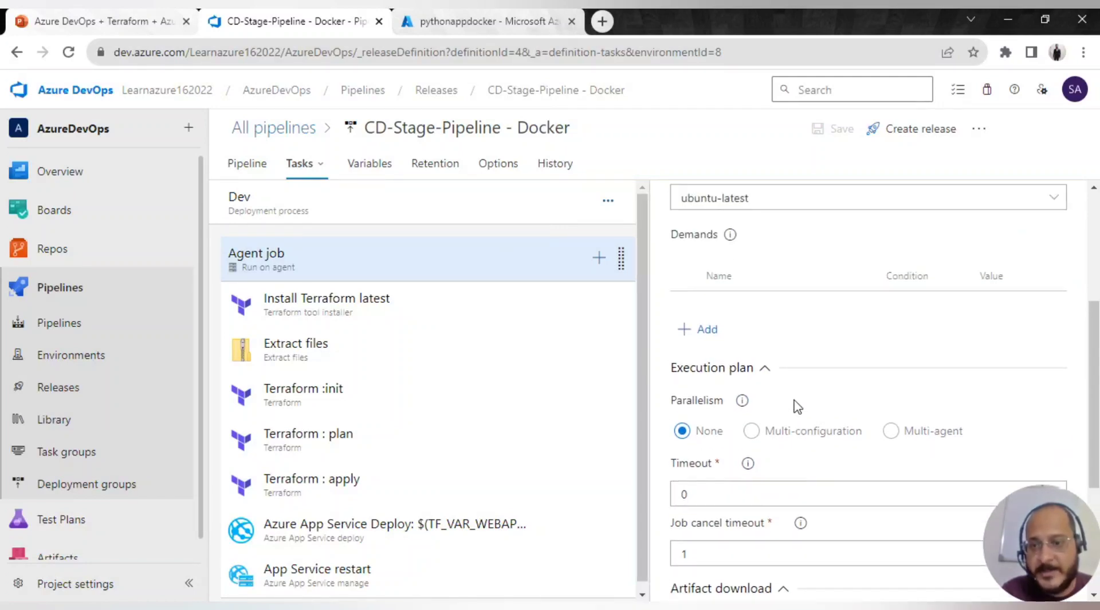
scroll(797, 407, "up", 3)
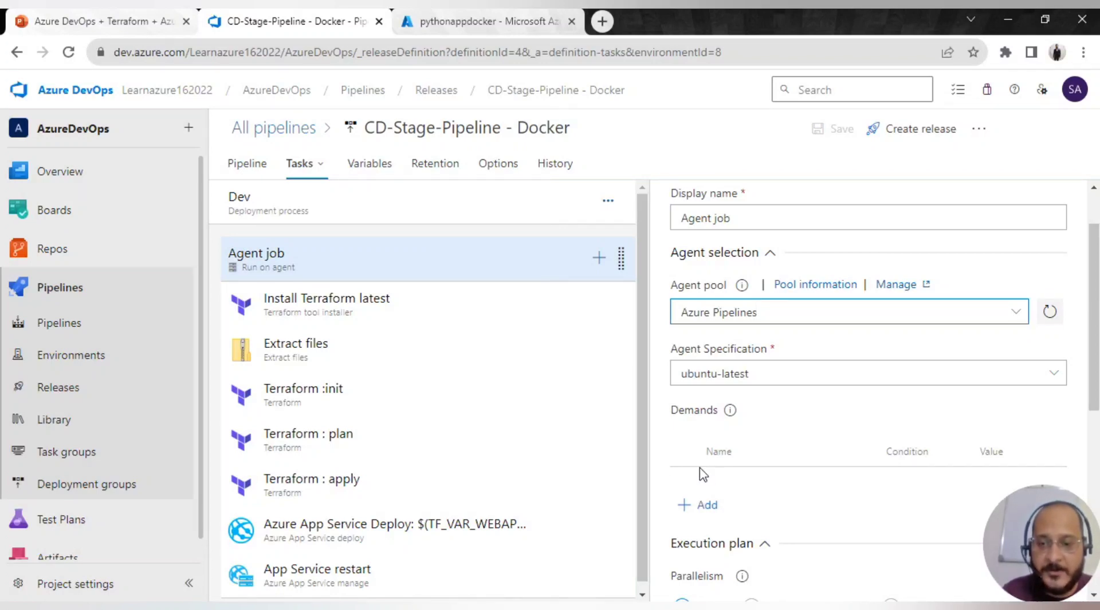
- Show the Install Terraform latest task, Terraform tool installer 1.* with version latest
left_click(443, 308)
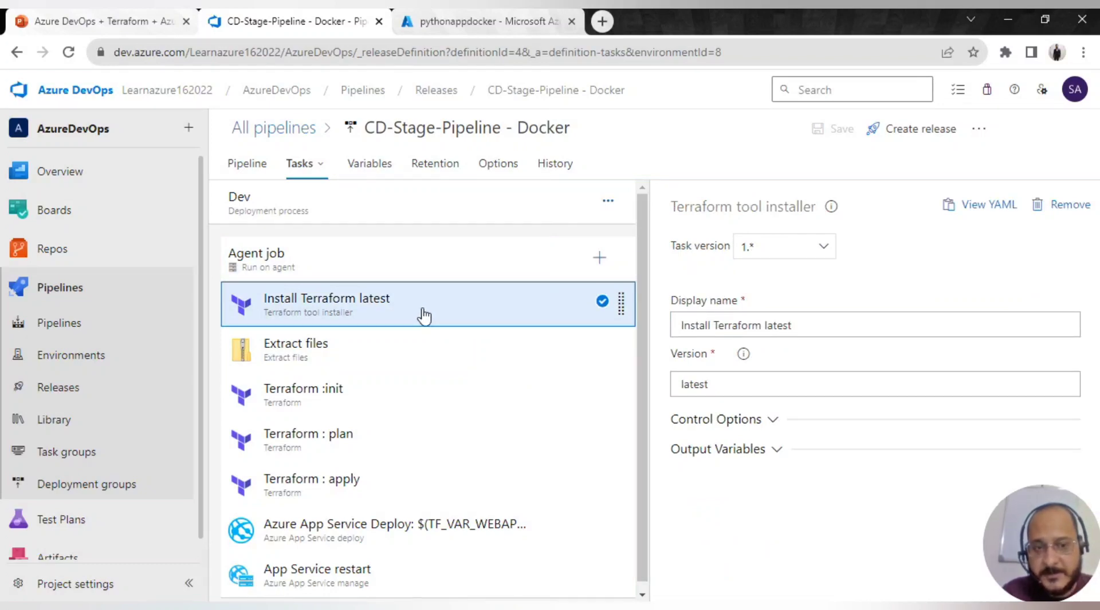
left_click(424, 269)
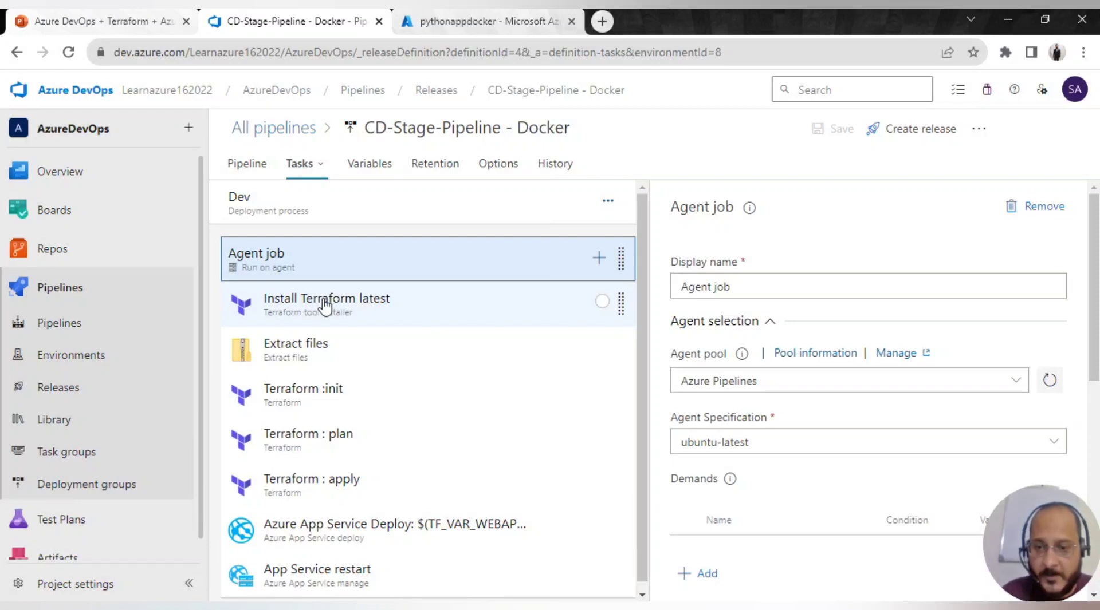
left_click(394, 320)
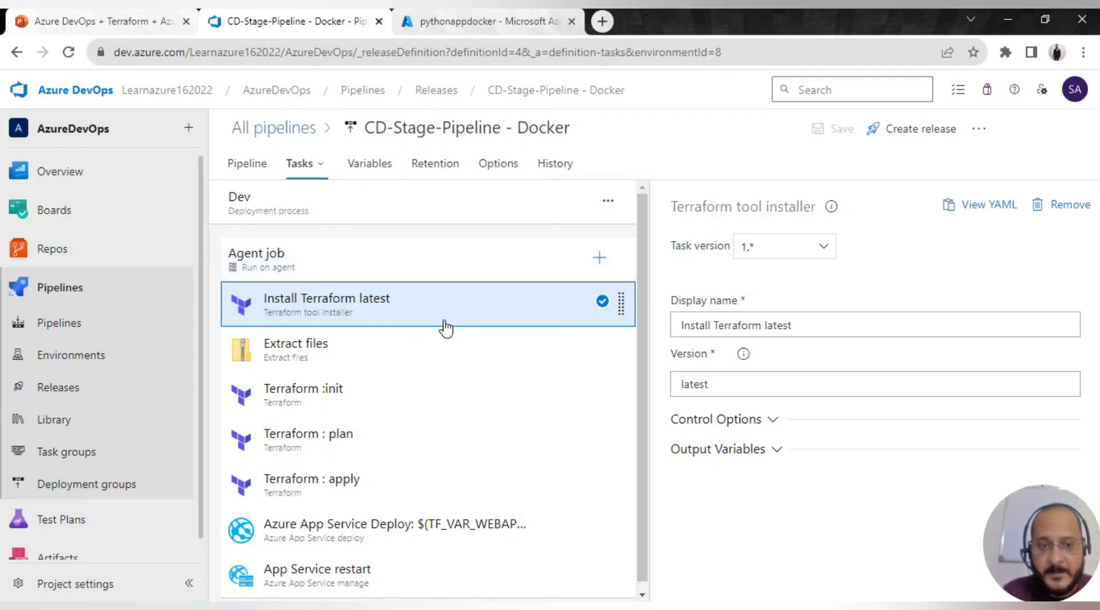
- Show Extract files extracting $(System.DefaultWorkingDirectory)/**/*.zip to $(agent.builddirectory), cleaning first
left_click(433, 356)
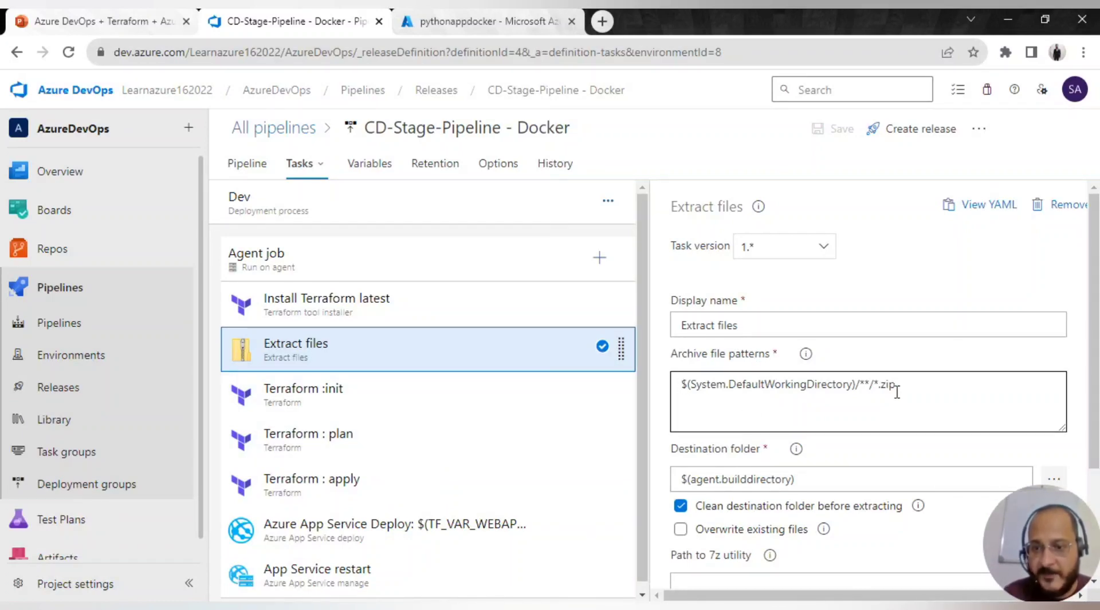
scroll(830, 430, "down", 1)
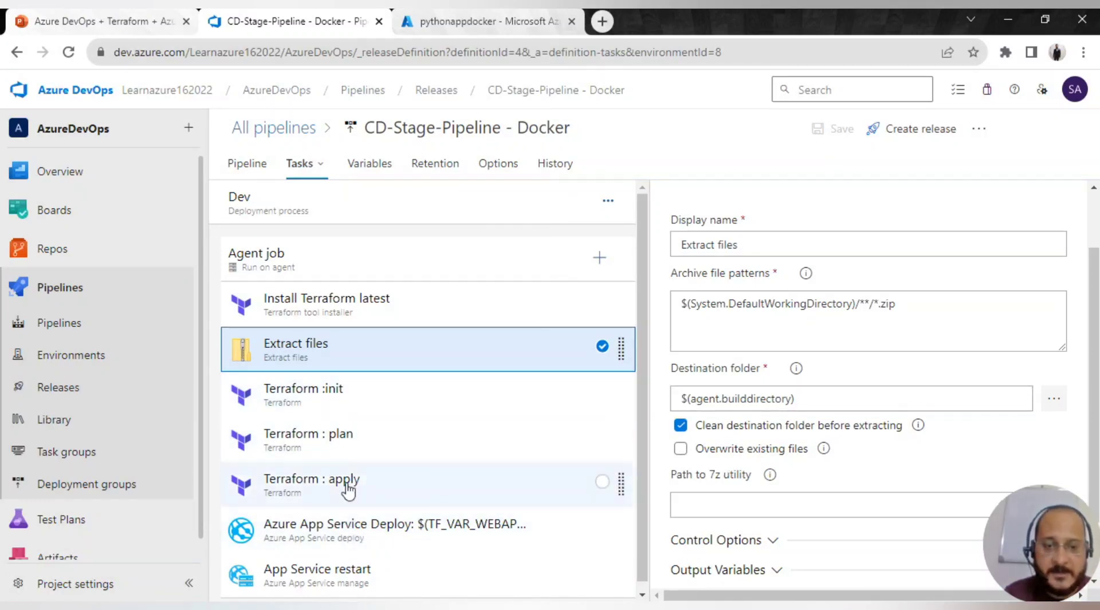
- Show Terraform :init's azurerm backend: group test, storage terraformstorage1791, container tfstate1, key dev1-terraform.tfstate
left_click(376, 402)
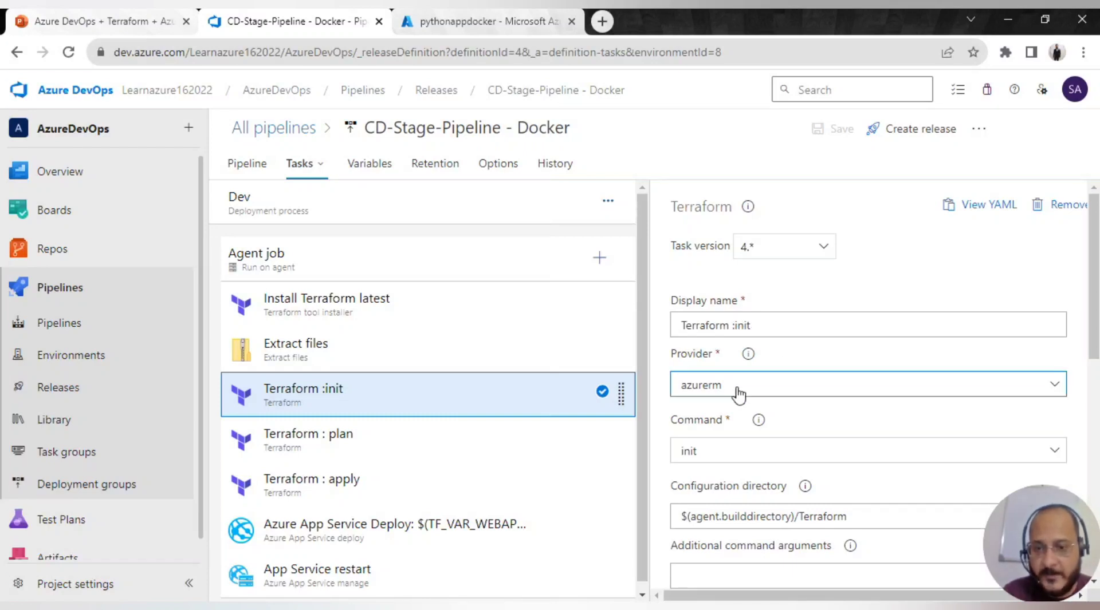
scroll(740, 391, "down", 3)
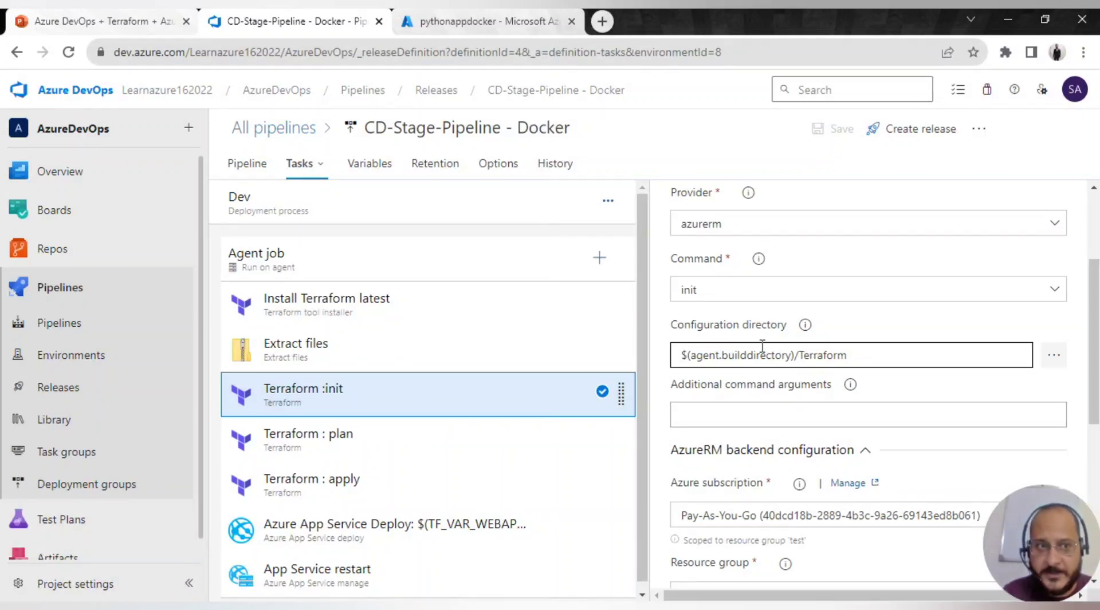
scroll(876, 422, "down", 3)
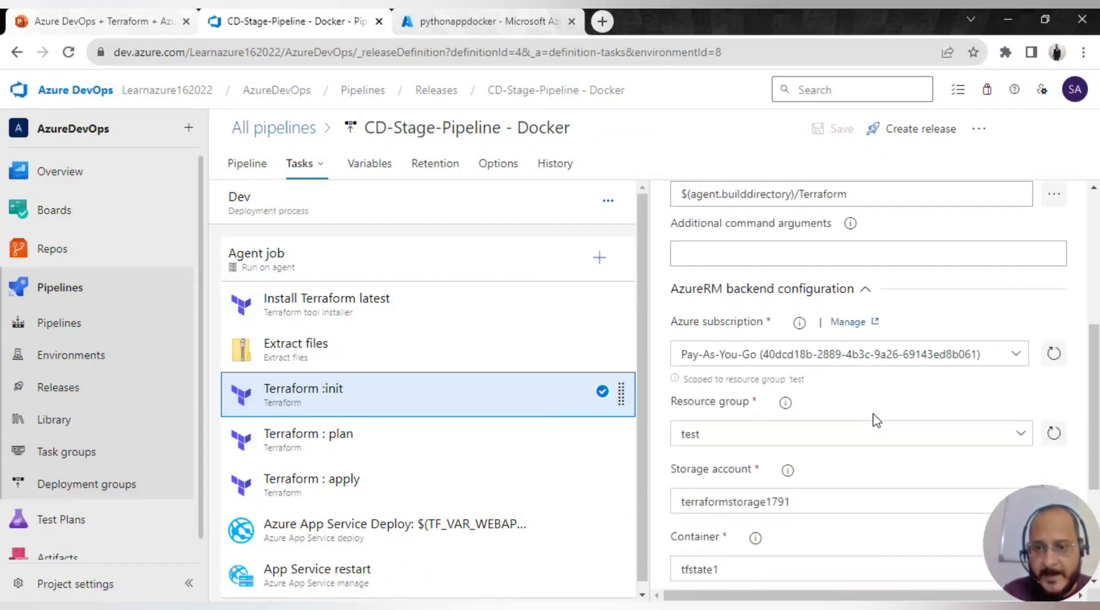
scroll(779, 366, "down", 3)
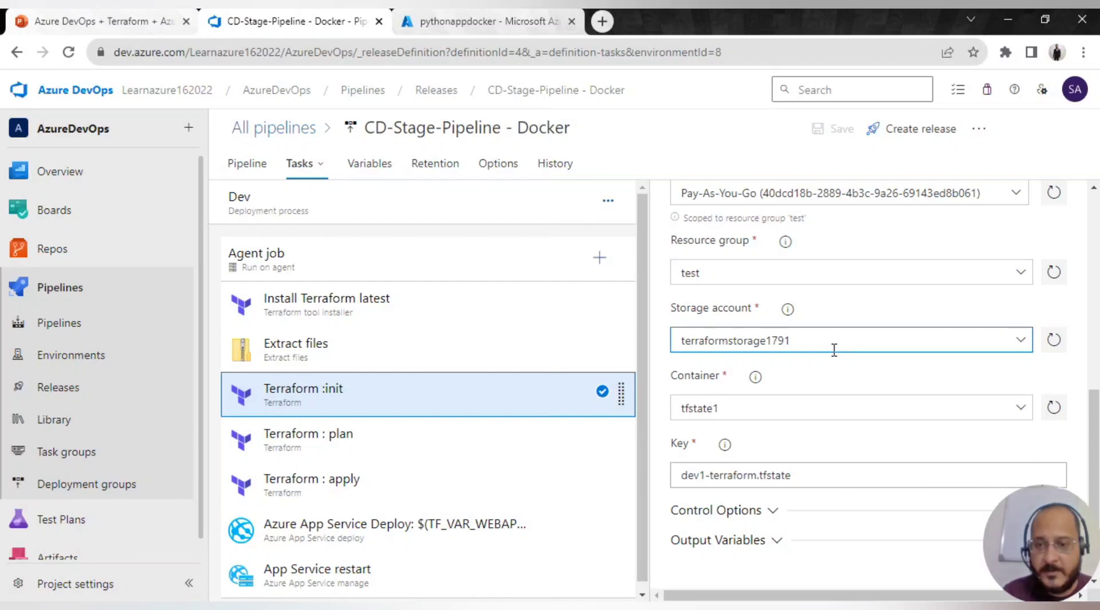
scroll(813, 366, "down", 1)
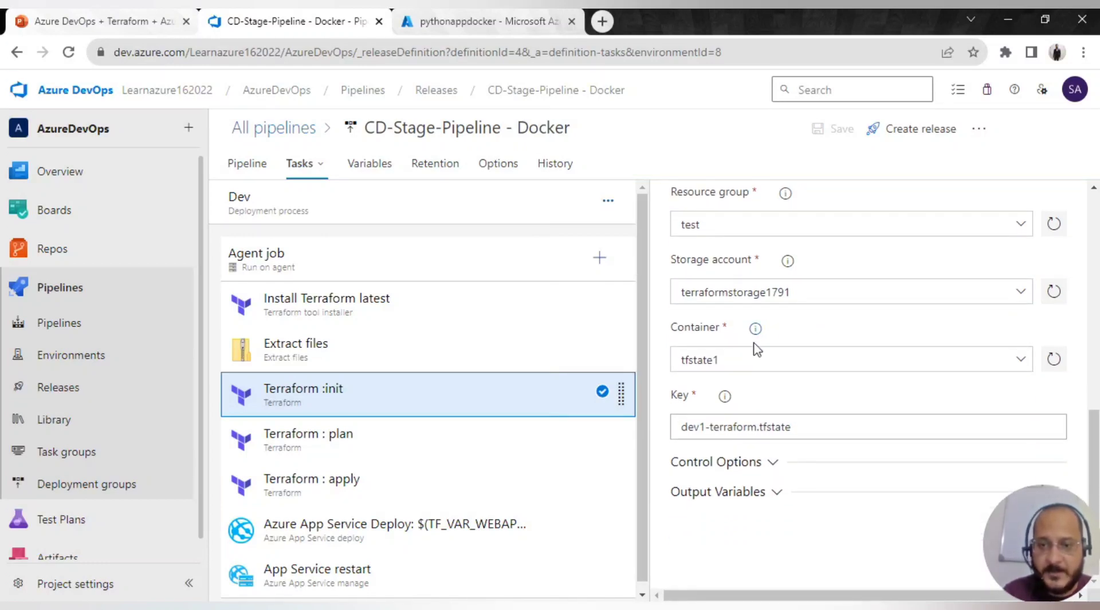
- Verify in the Azure portal that terraformstorage1791 has the $logs and tfstate1 containers
left_click(441, 21)
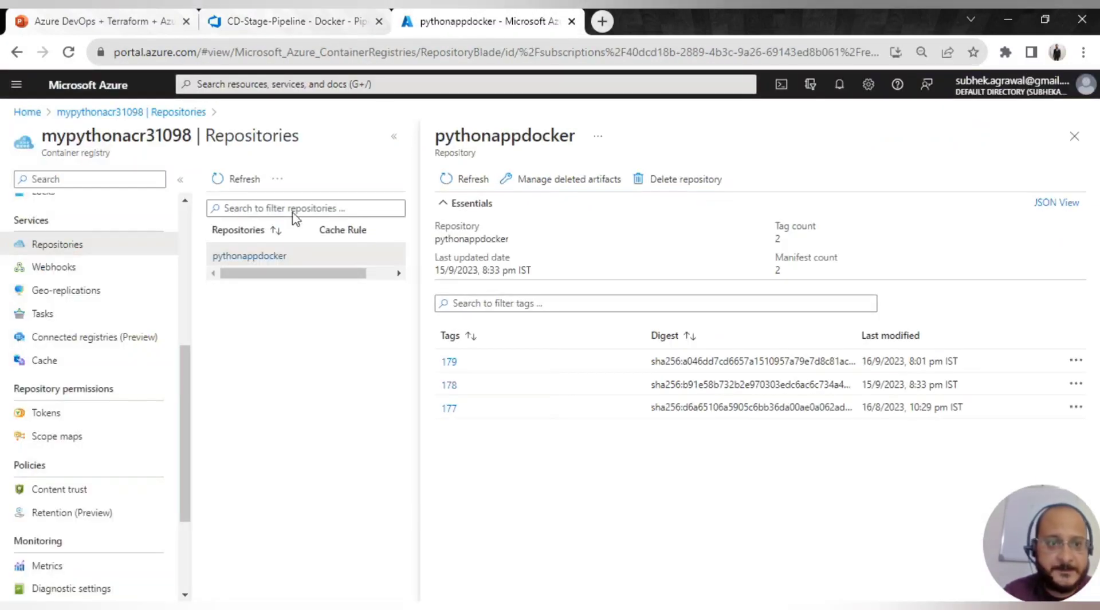
left_click(26, 113)
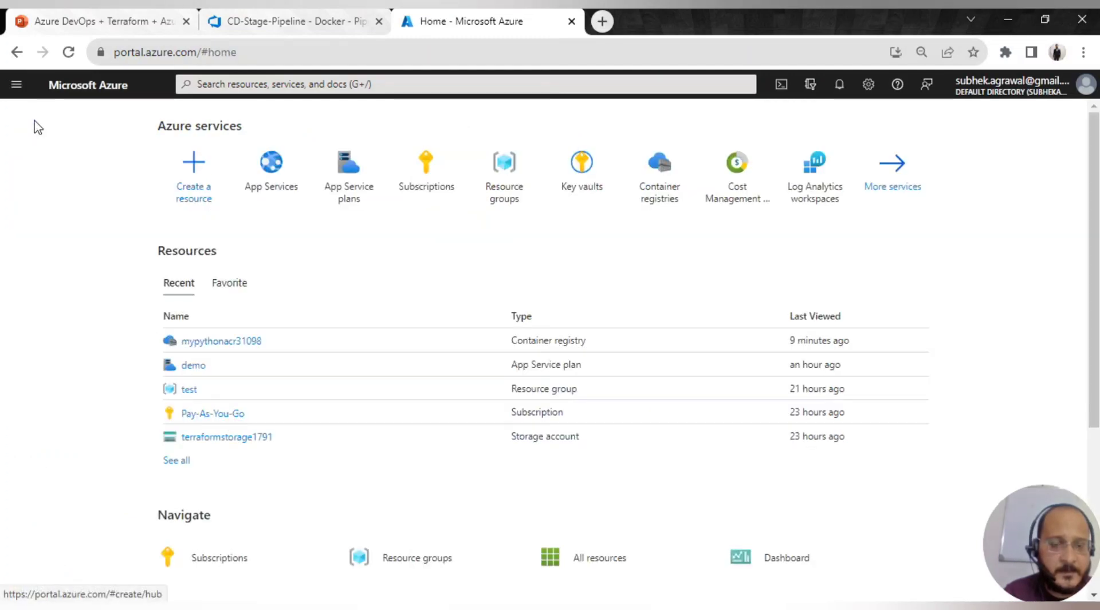
left_click(196, 439)
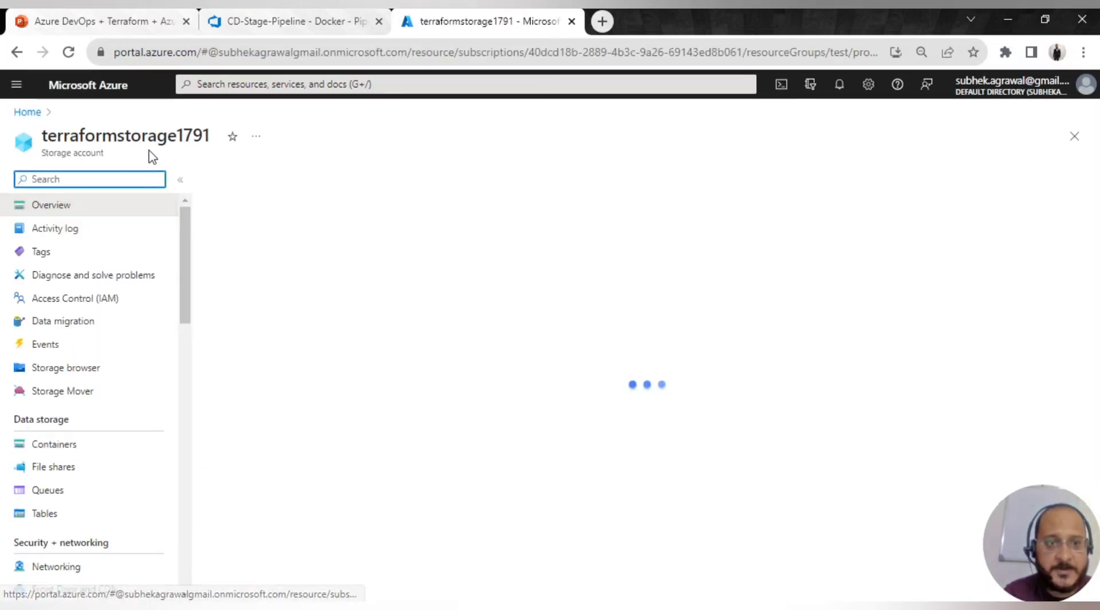
left_click(241, 23)
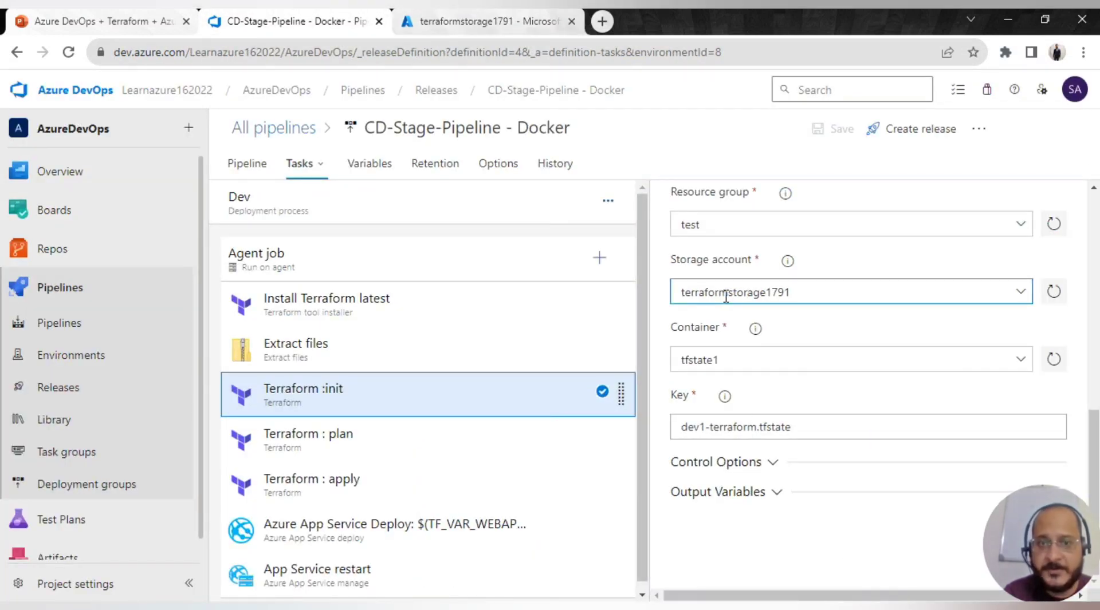
left_click(494, 24)
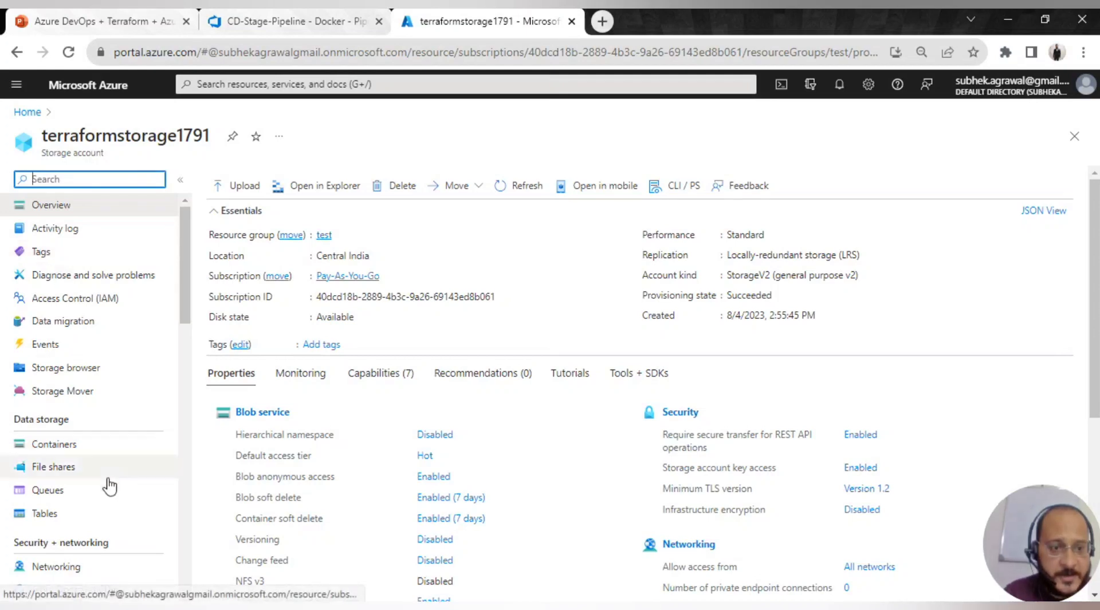
scroll(96, 435, "down", 1)
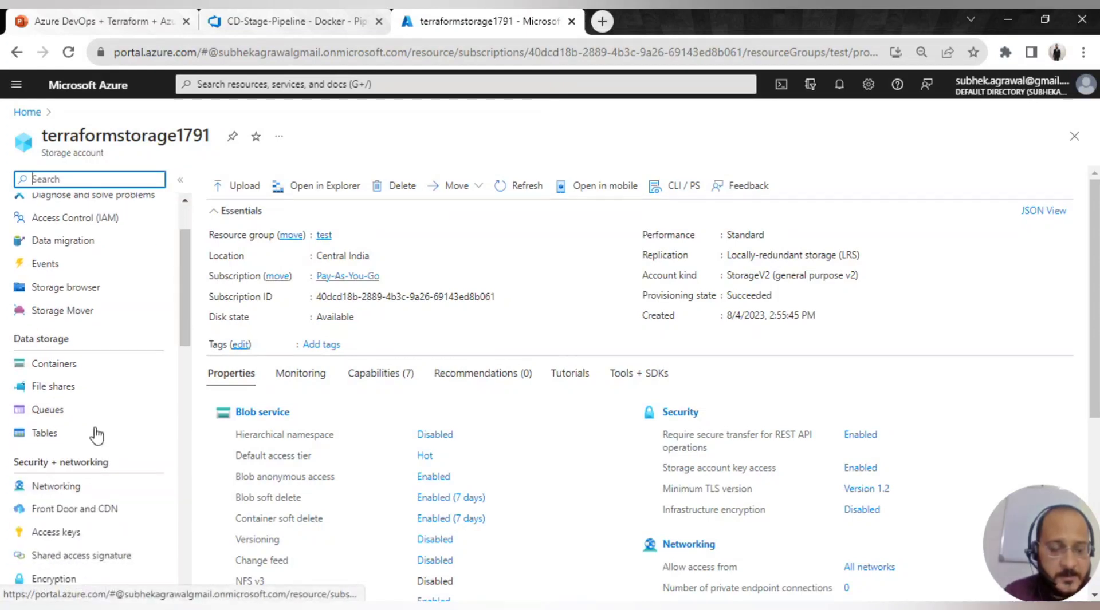
left_click(130, 373)
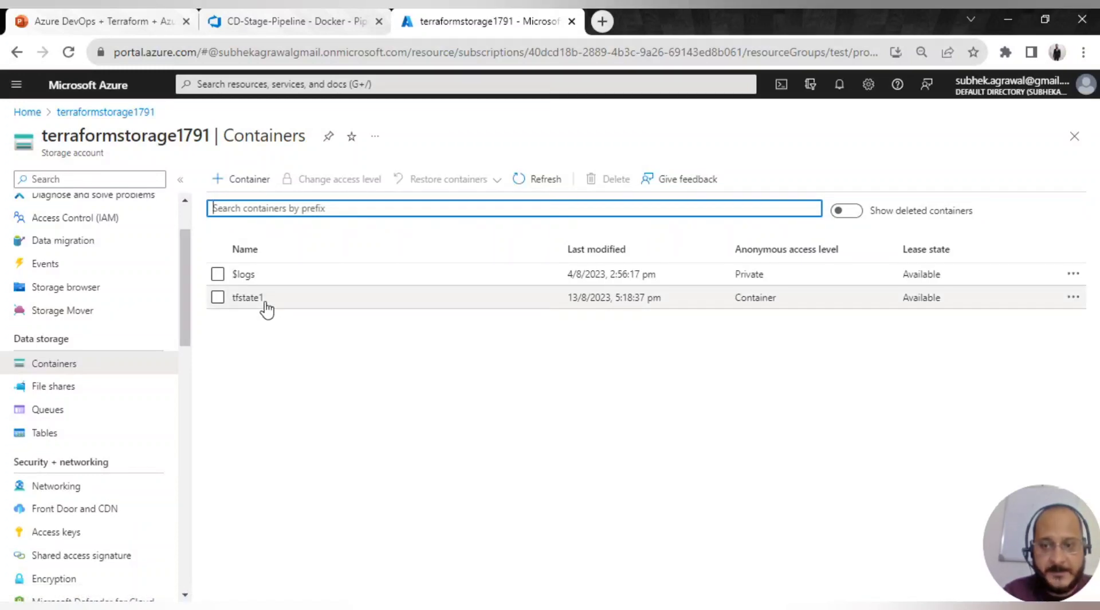
left_click(306, 21)
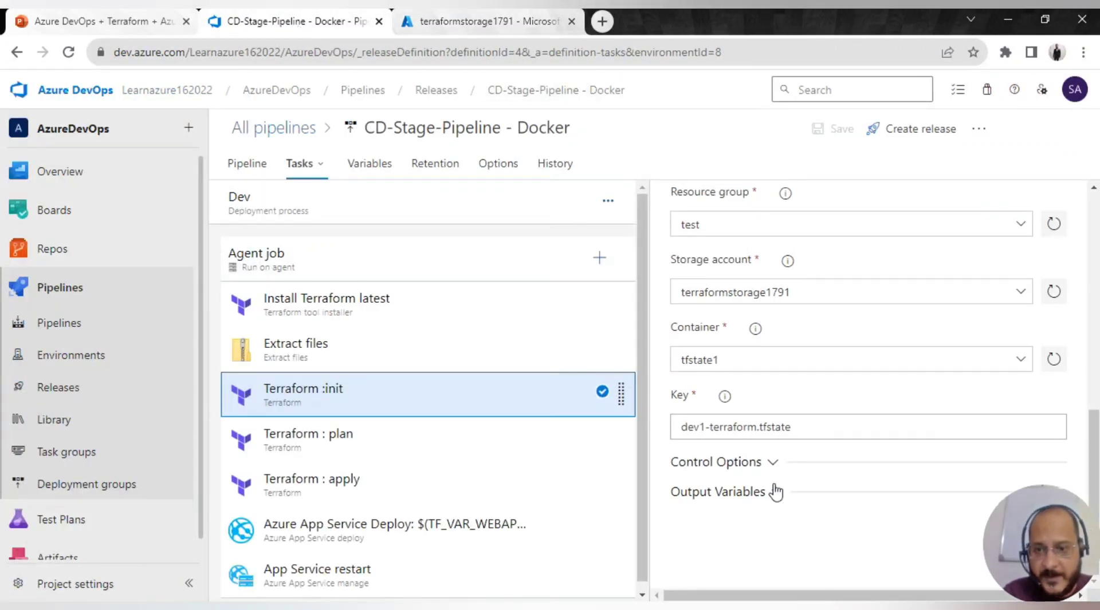
- Cross-check Terraform :init's backend container tfstate1 and select the key dev1-terraform.tfstate
left_click(727, 362)
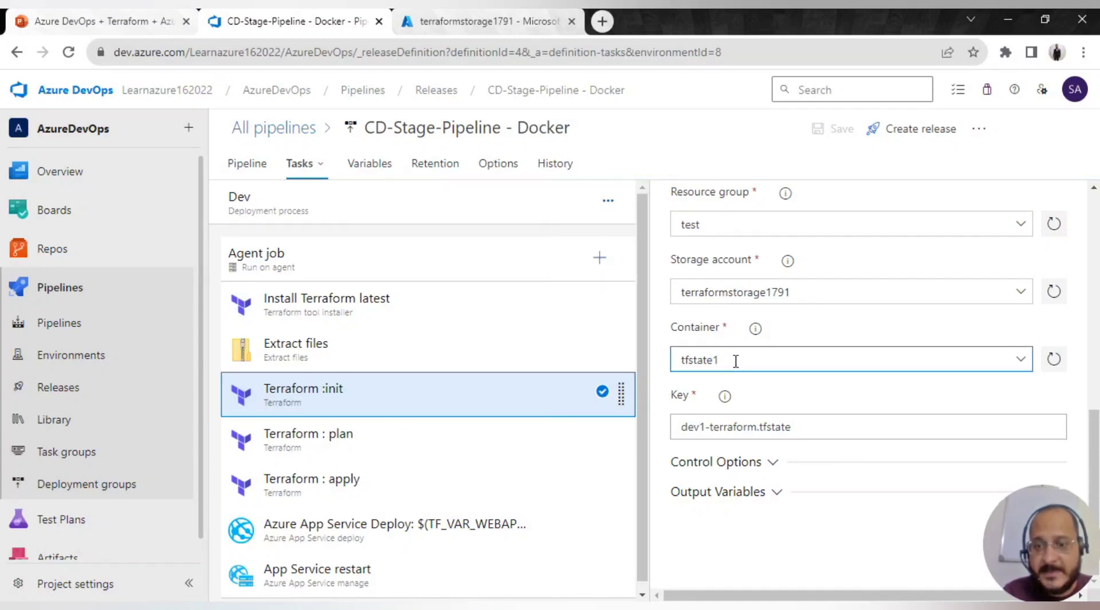
left_click(677, 422)
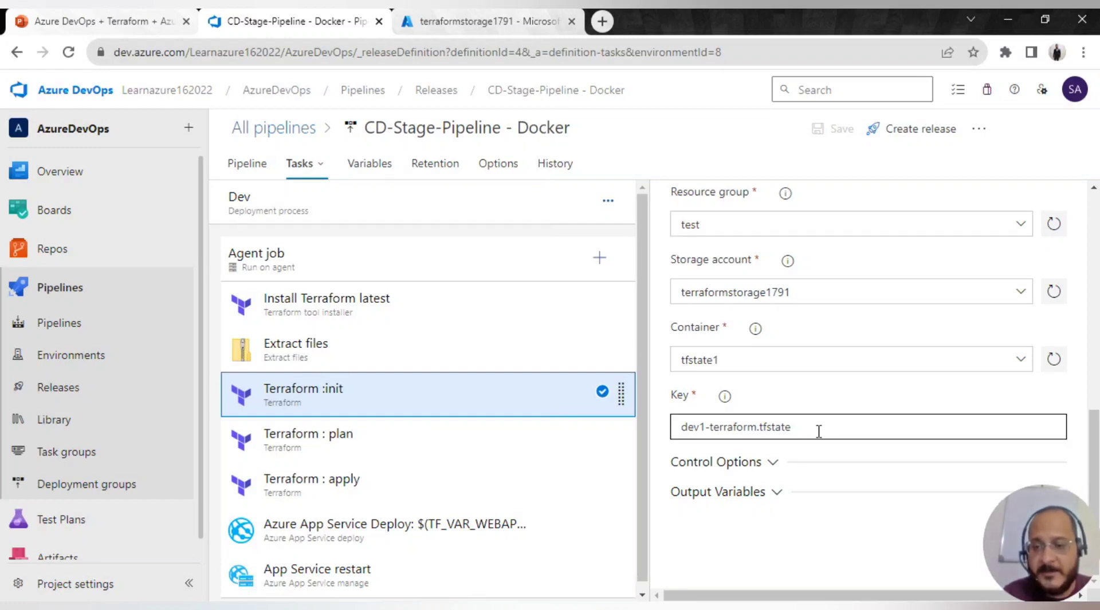
left_click_drag(680, 431, 799, 426)
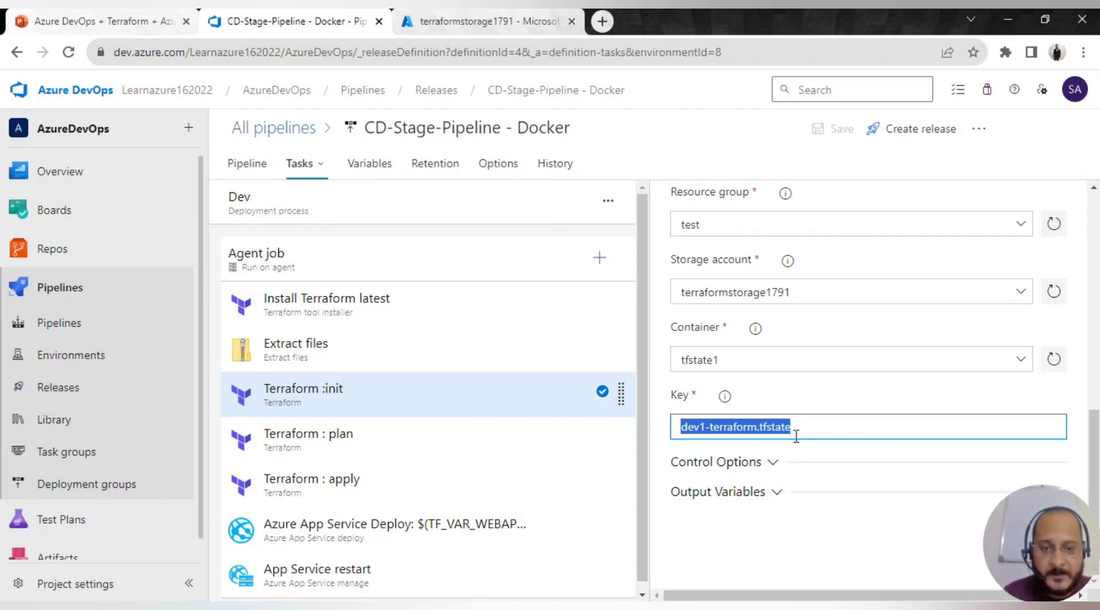
- Review the Terraform : plan task's settings and its additional command arguments
left_click(438, 446)
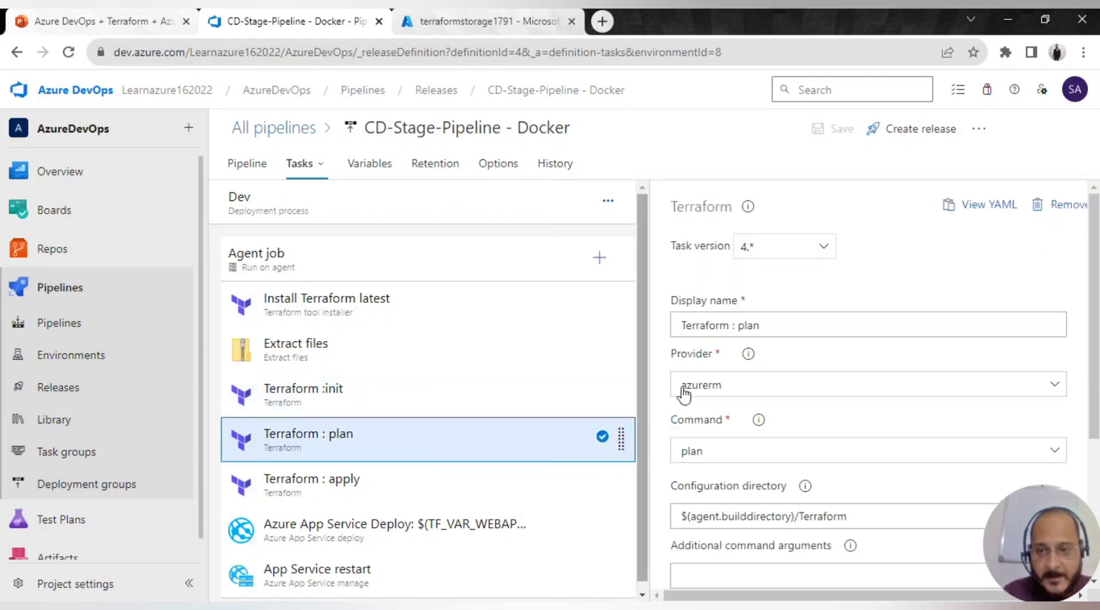
scroll(774, 392, "down", 2)
scroll(866, 412, "down", 3)
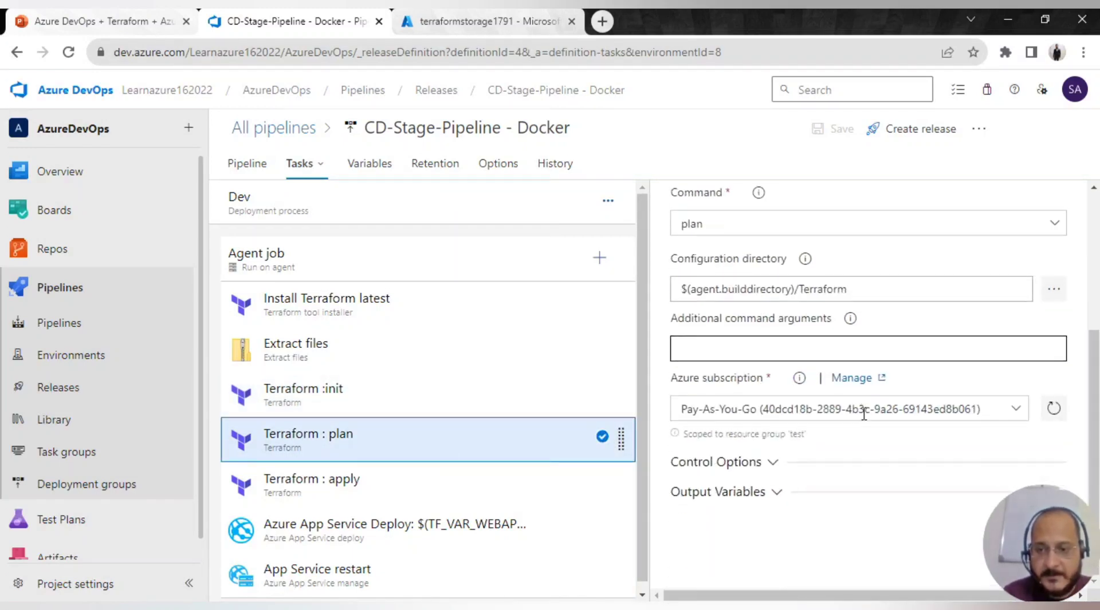
scroll(769, 482, "up", 2)
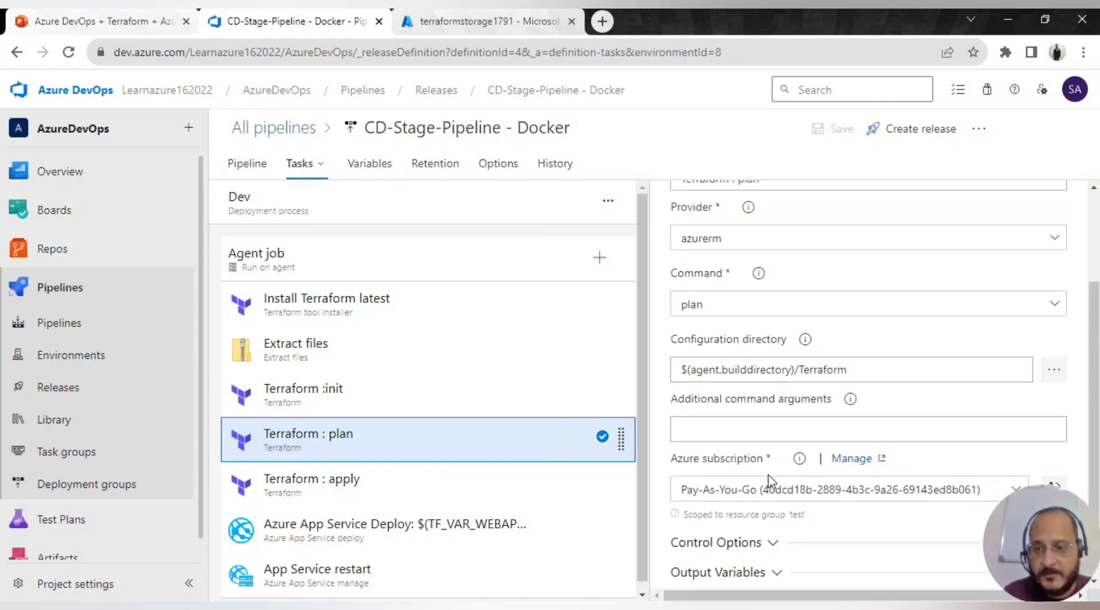
left_click(762, 438)
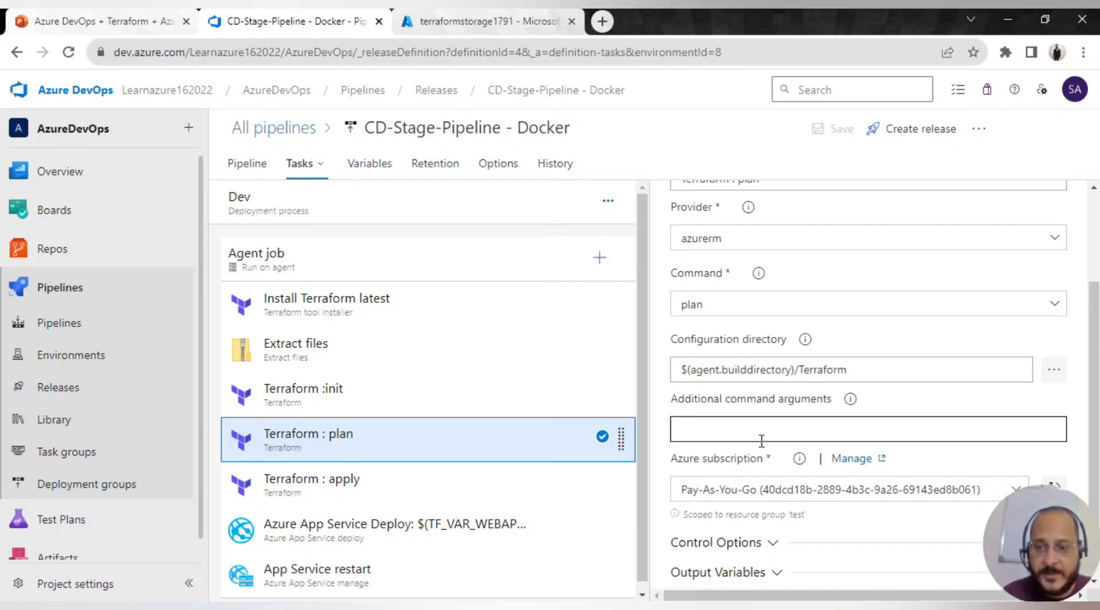
- Show Terraform : apply running apply in $(agent.builddirectory)/Terraform with -auto-approve on Pay-As-You-Go
left_click(401, 497)
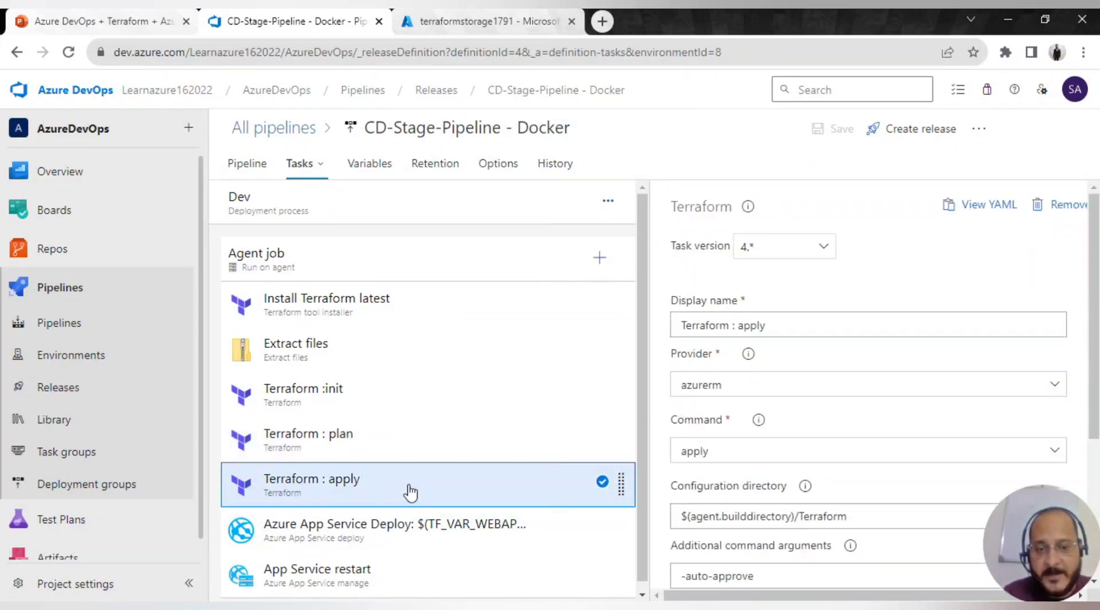
scroll(839, 419, "down", 3)
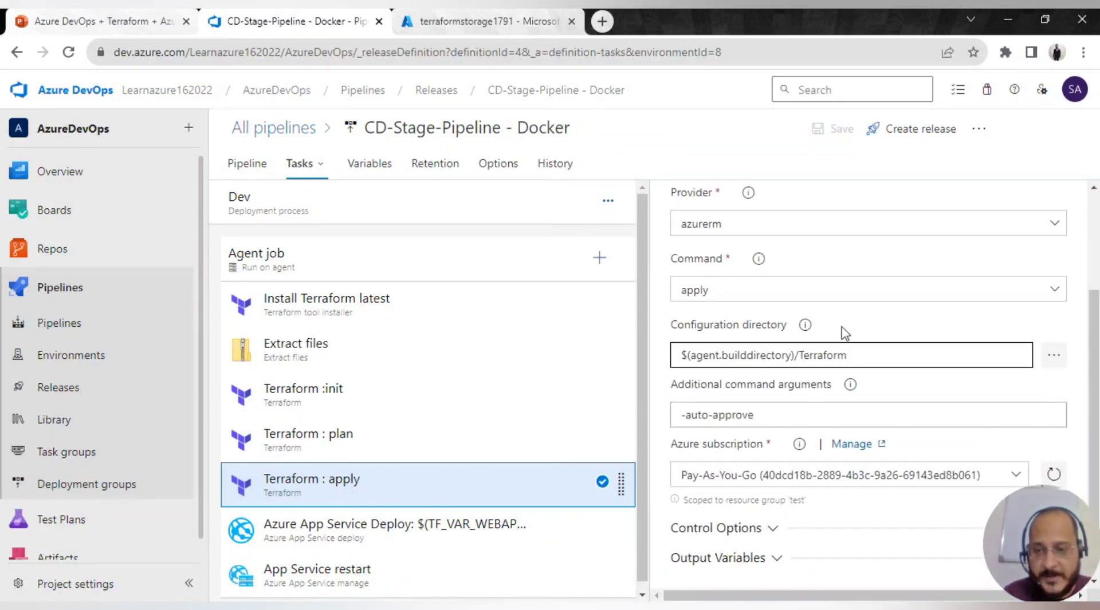
scroll(697, 415, "down", 1)
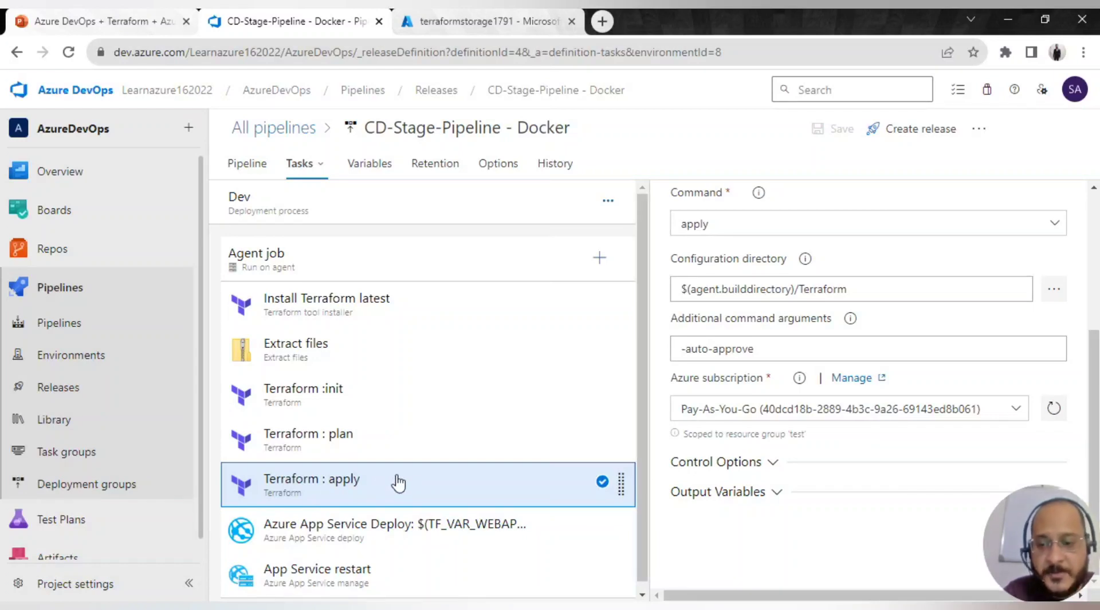
- Review all of the Azure App Service Deploy task's settings
left_click(372, 532)
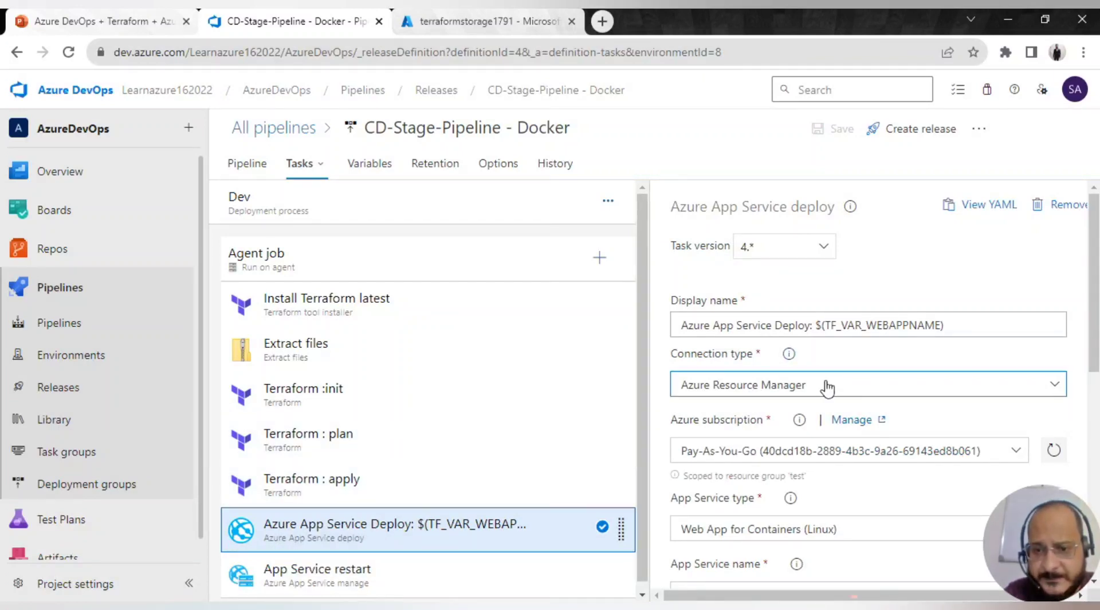
scroll(825, 384, "down", 3)
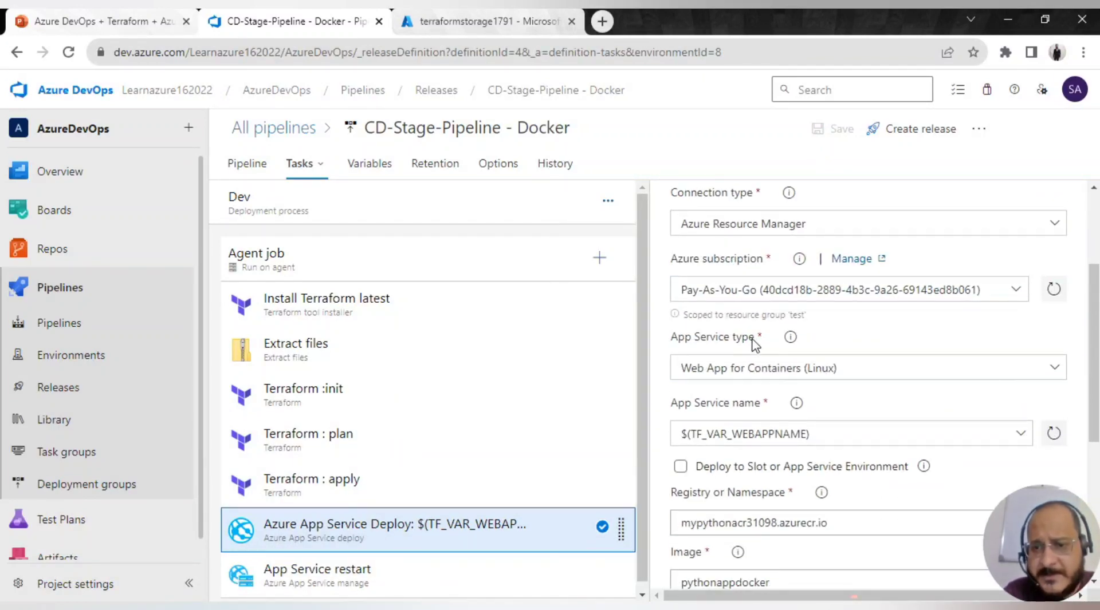
scroll(706, 401, "down", 2)
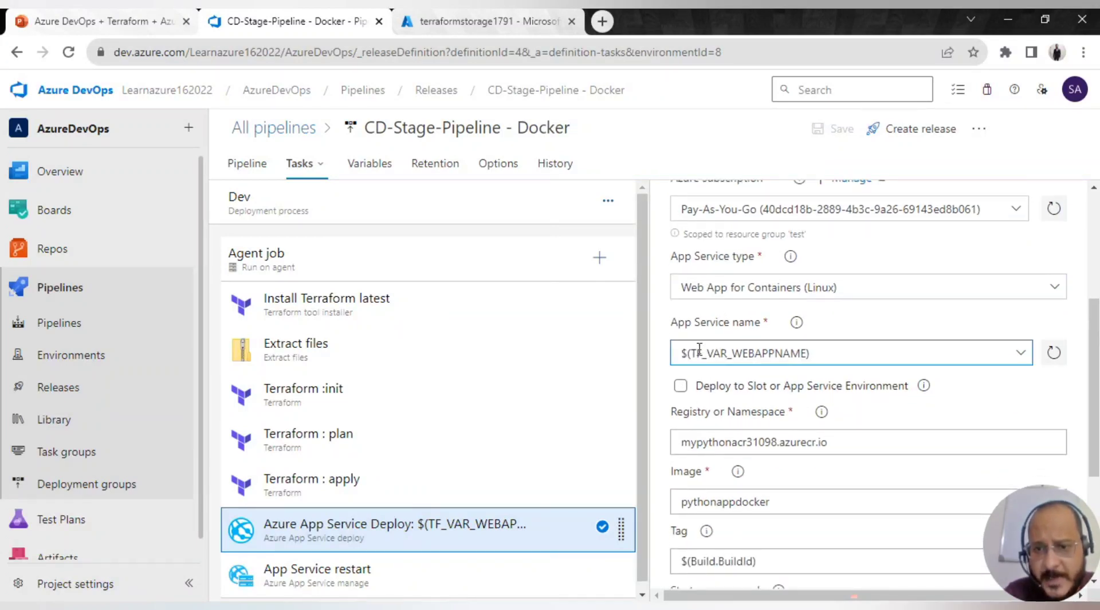
scroll(797, 434, "down", 2)
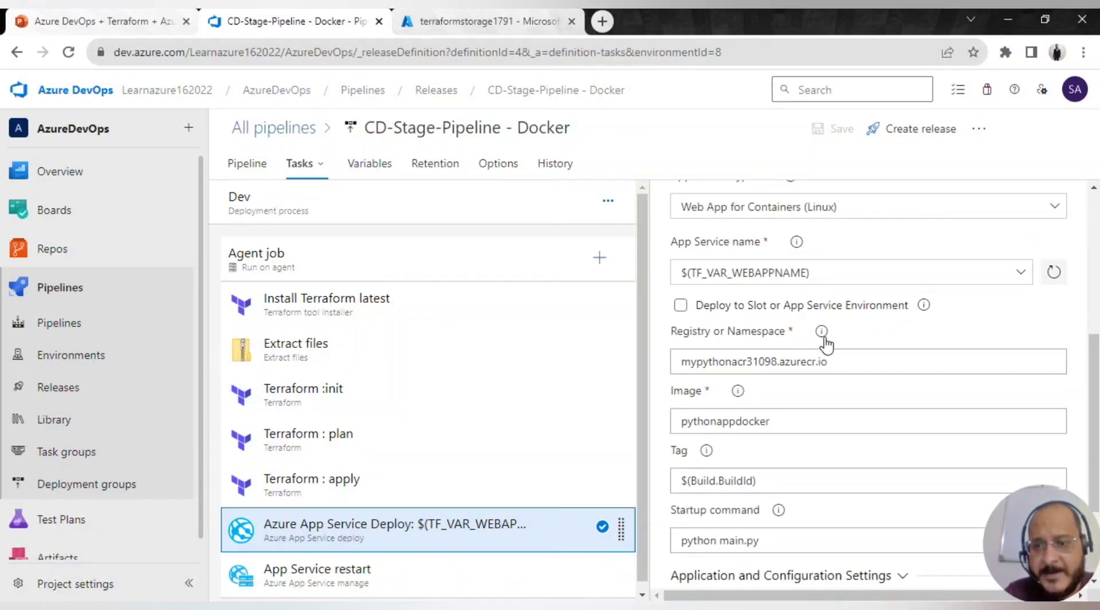
scroll(807, 373, "down", 2)
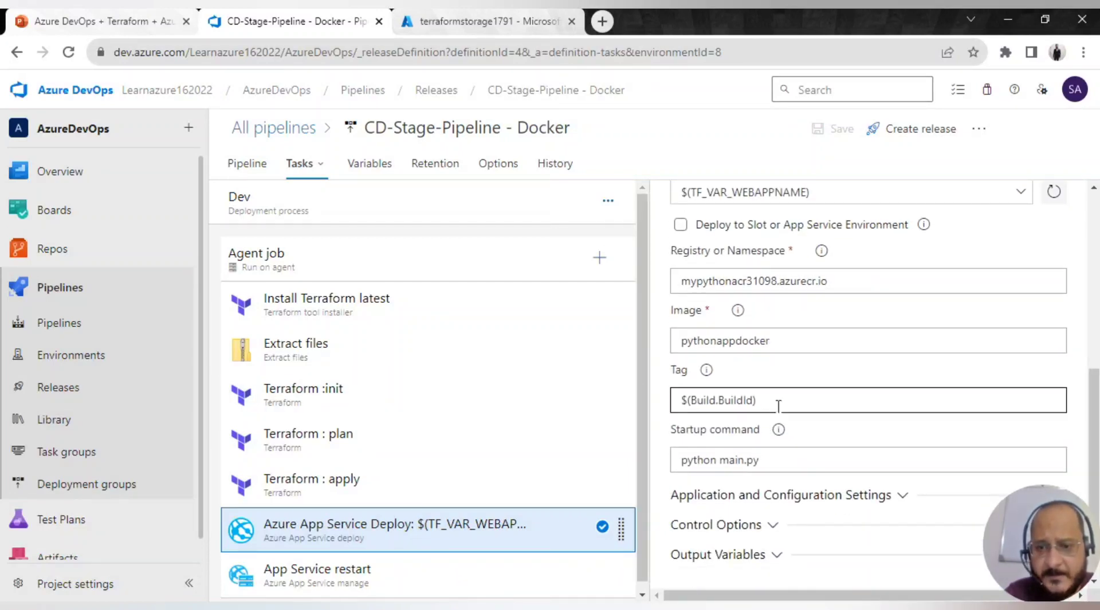
scroll(778, 404, "down", 2)
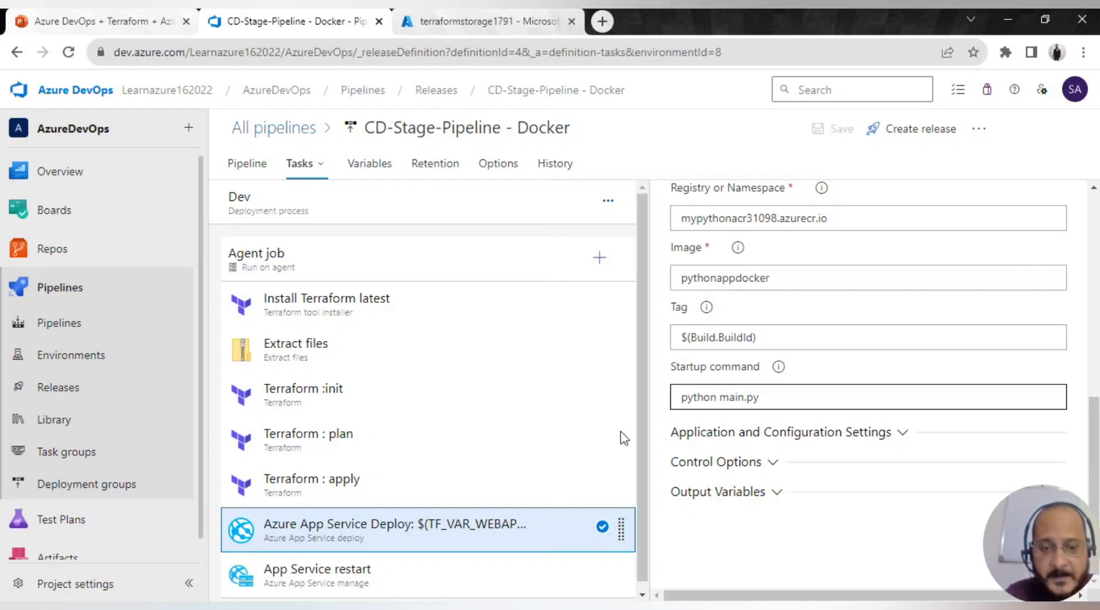
scroll(488, 555, "down", 1)
scroll(802, 384, "up", 3)
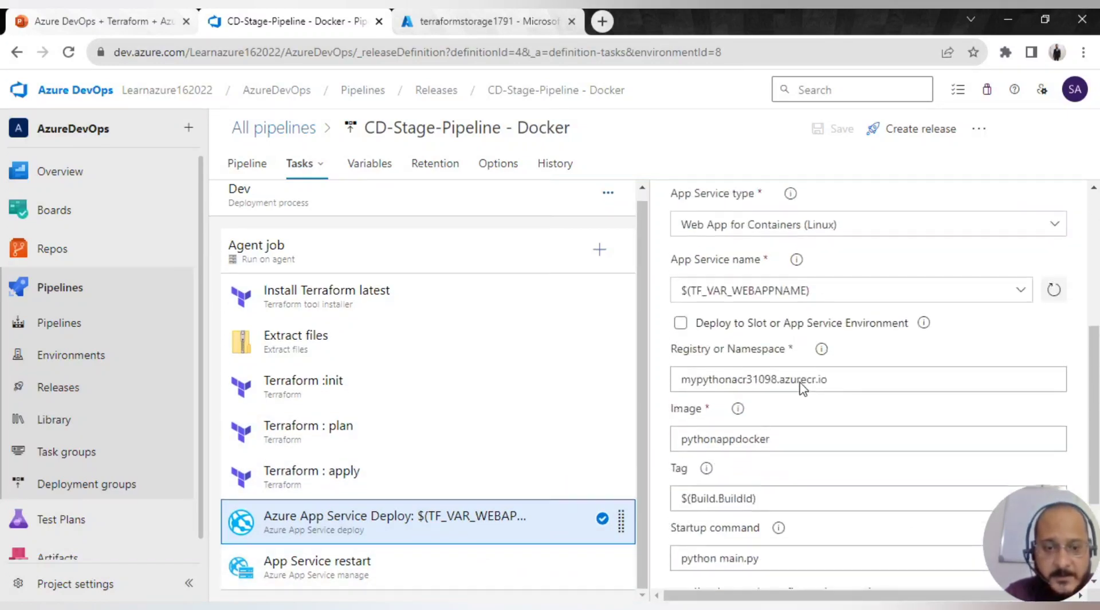
scroll(800, 385, "up", 2)
- Review the App Service restart task, then show the pipeline's Variables, which are empty
left_click(422, 576)
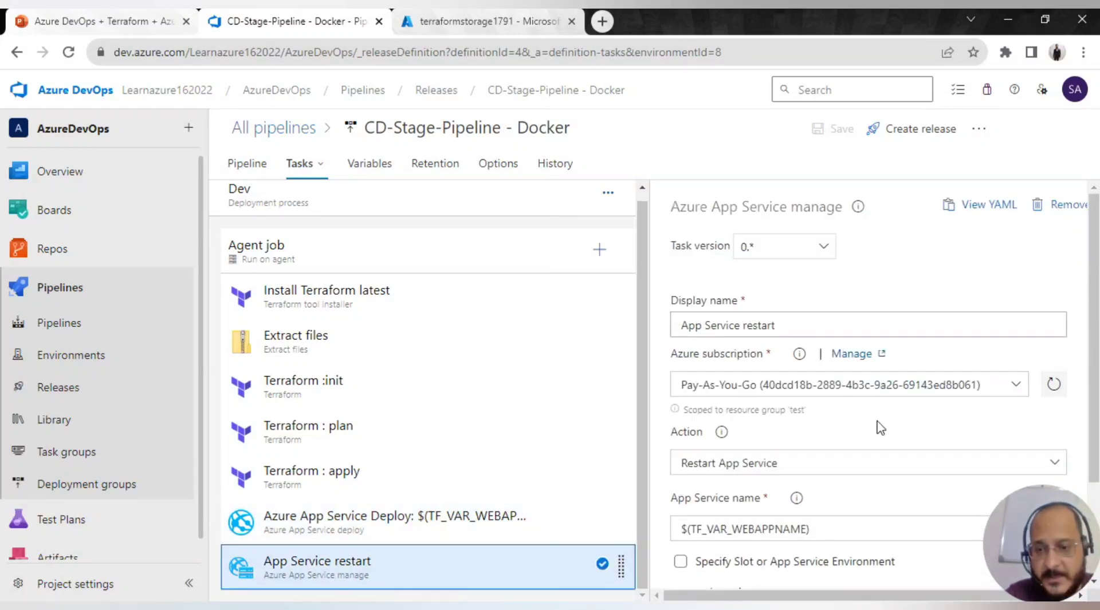
scroll(879, 433, "down", 2)
scroll(879, 435, "up", 1)
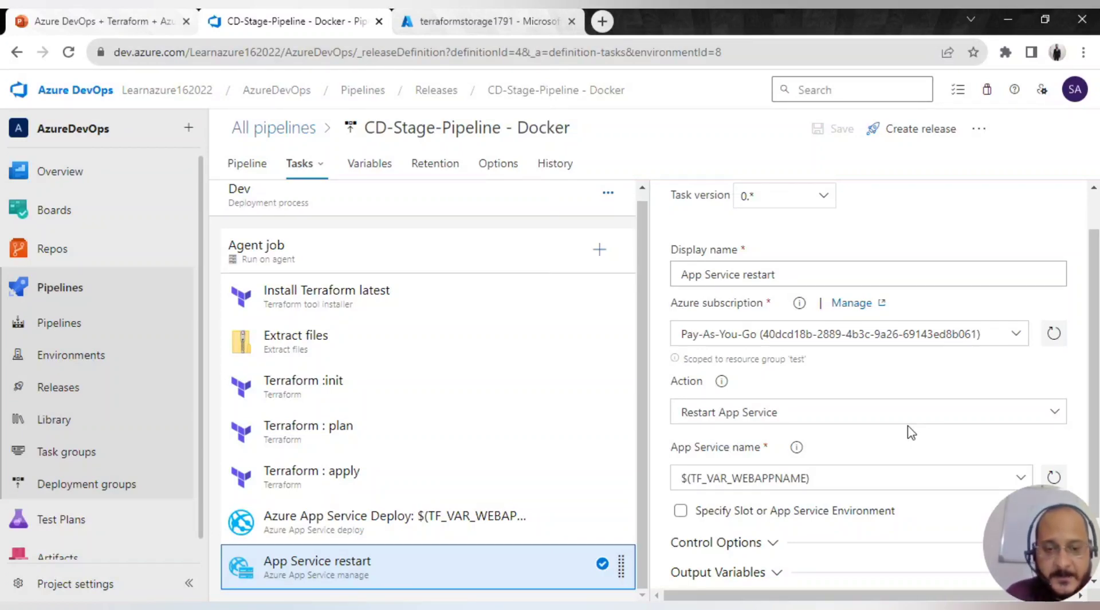
left_click(373, 178)
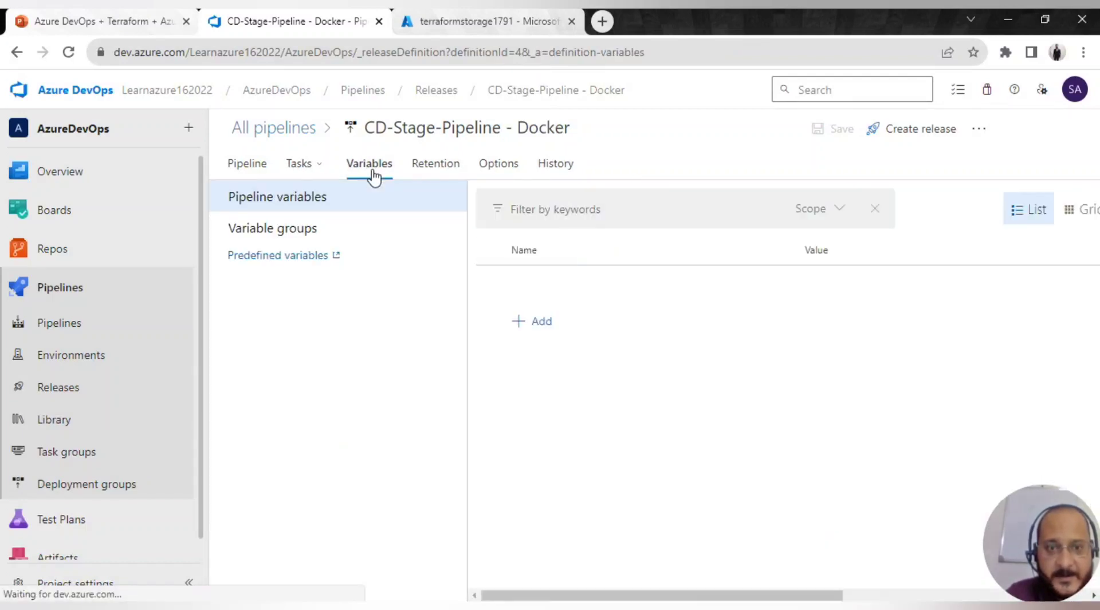
- List the linked groups Dev-var, Comman_Parameters and QA-var, checking Dev-var's stage scope
left_click(295, 232)
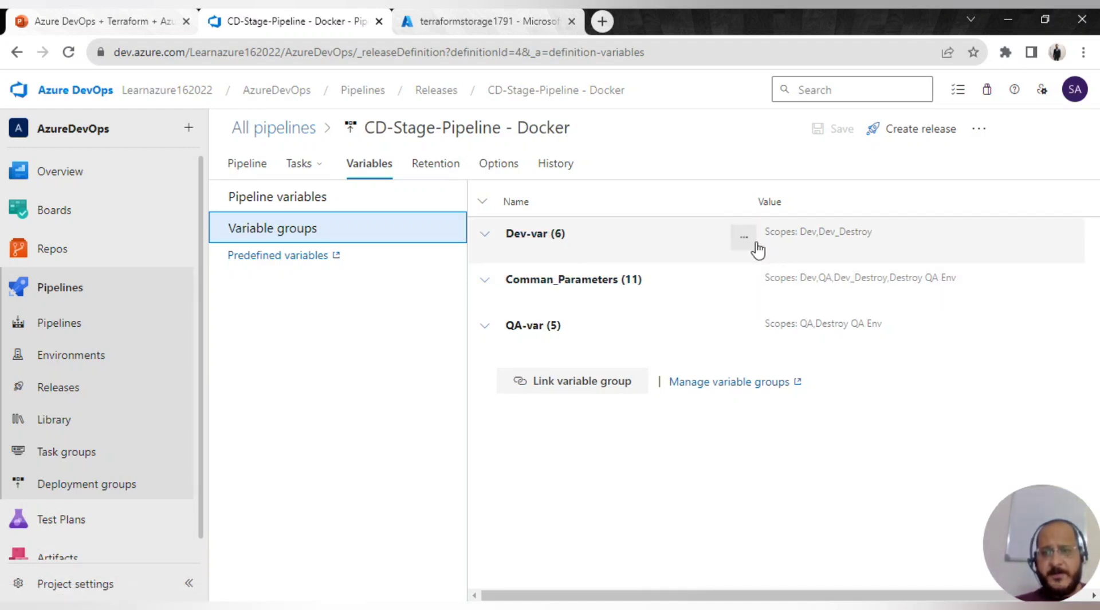
left_click(744, 239)
left_click(714, 284)
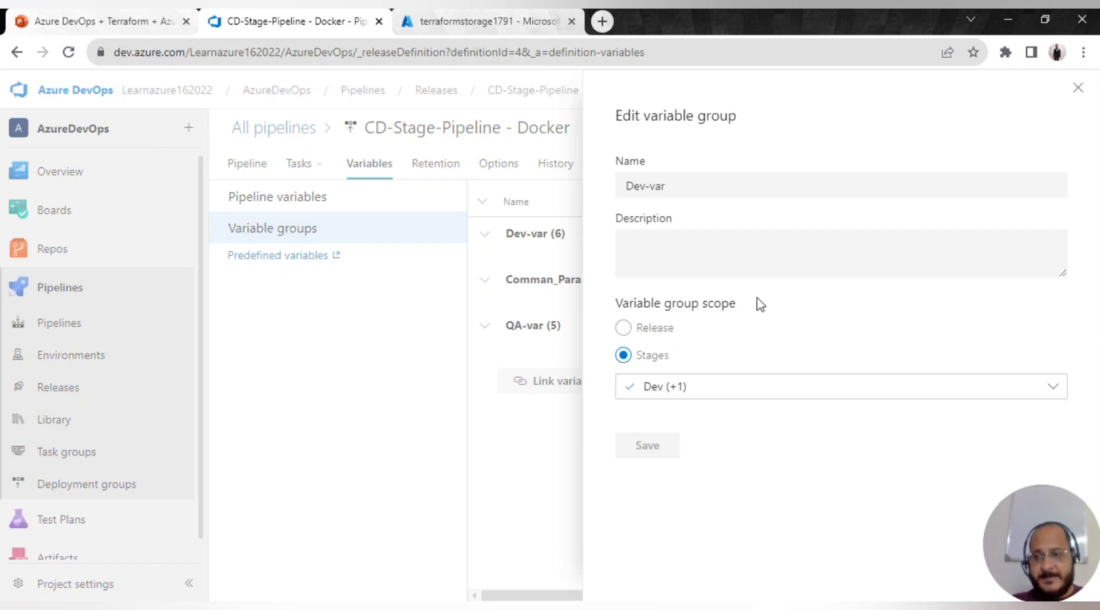
left_click(1079, 90)
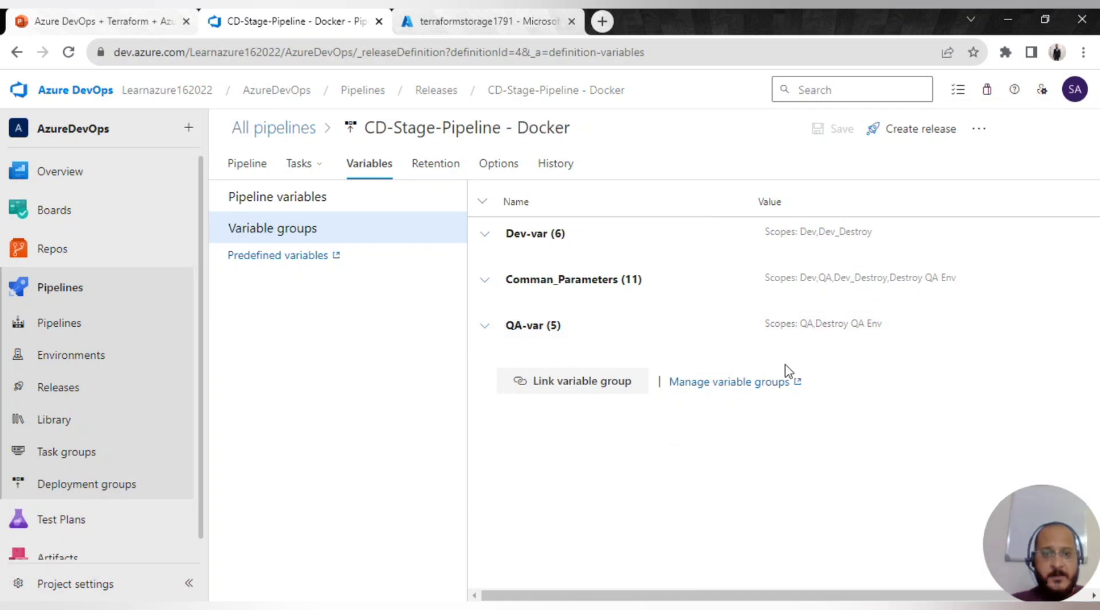
- Check QA's tasks, then show its pre-deployment approvals: one approver, 30-day timeout
left_click(258, 164)
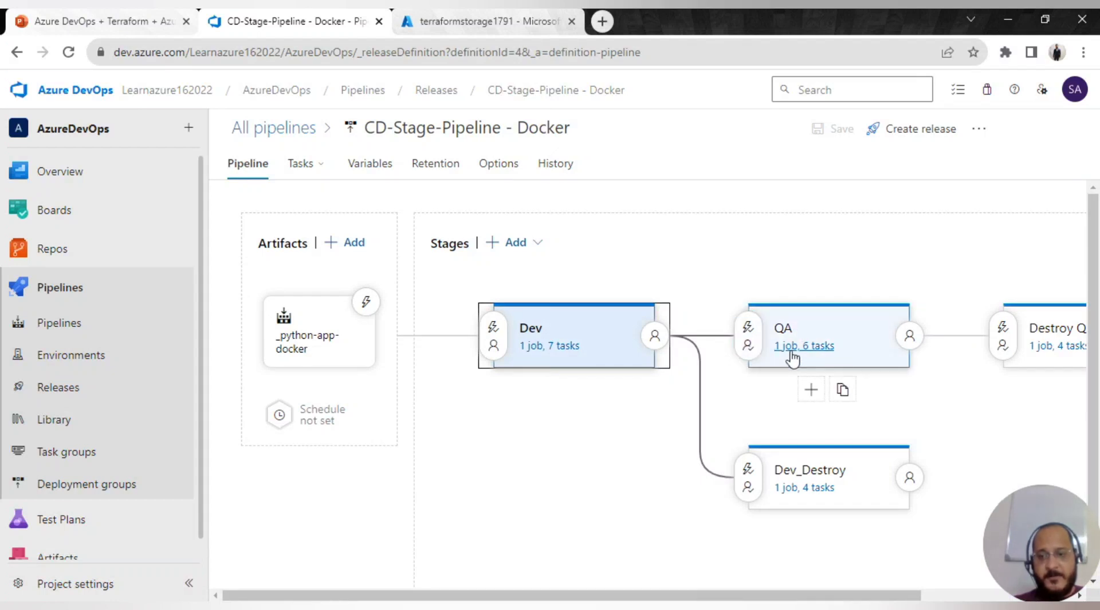
left_click(792, 347)
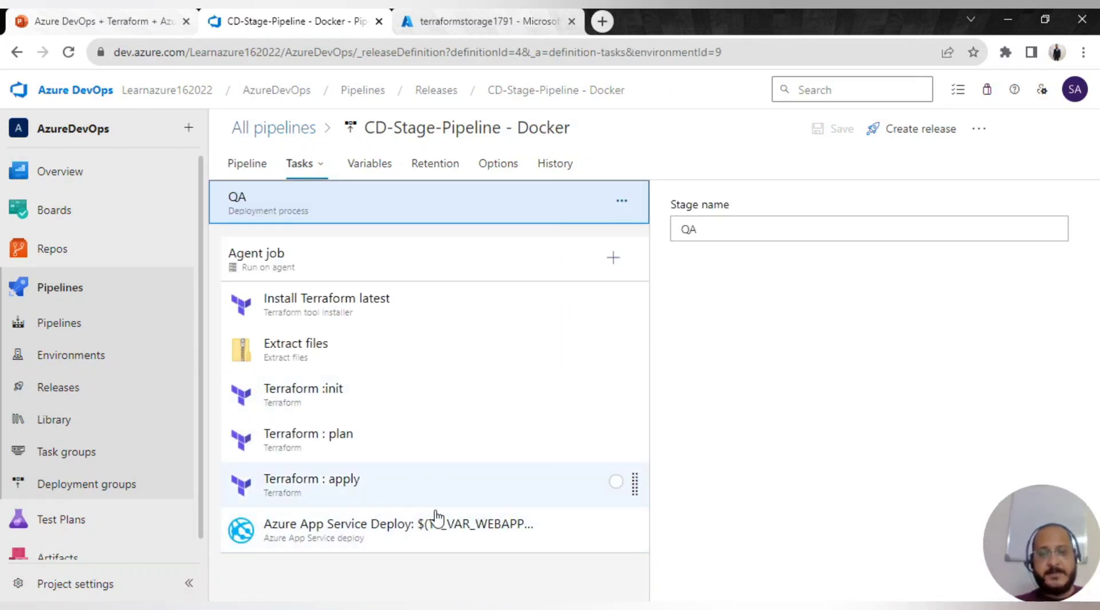
left_click(247, 164)
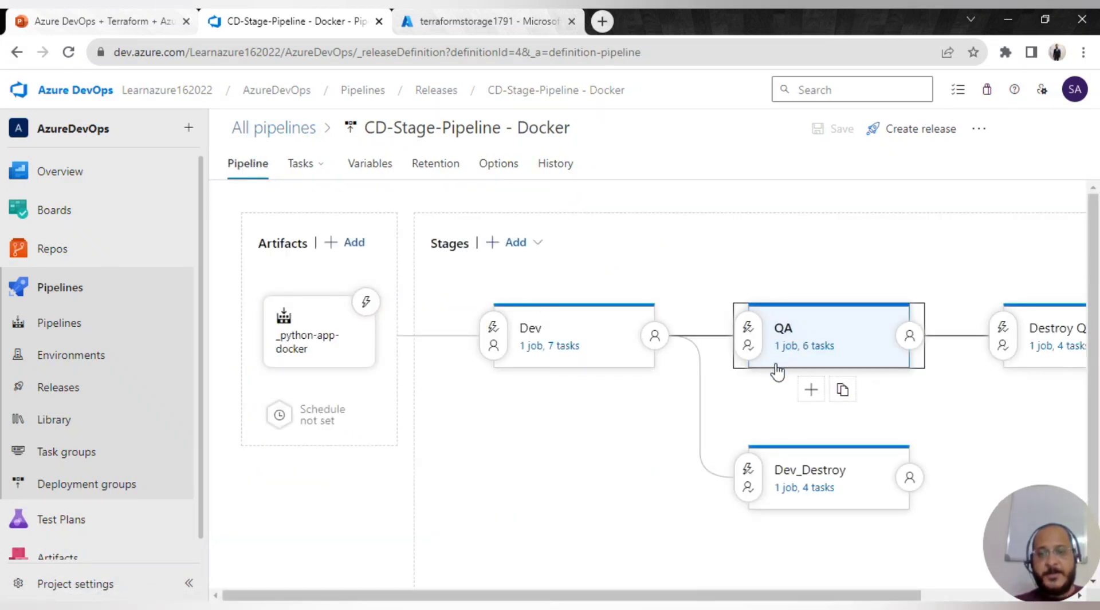
scroll(775, 359, "down", 1)
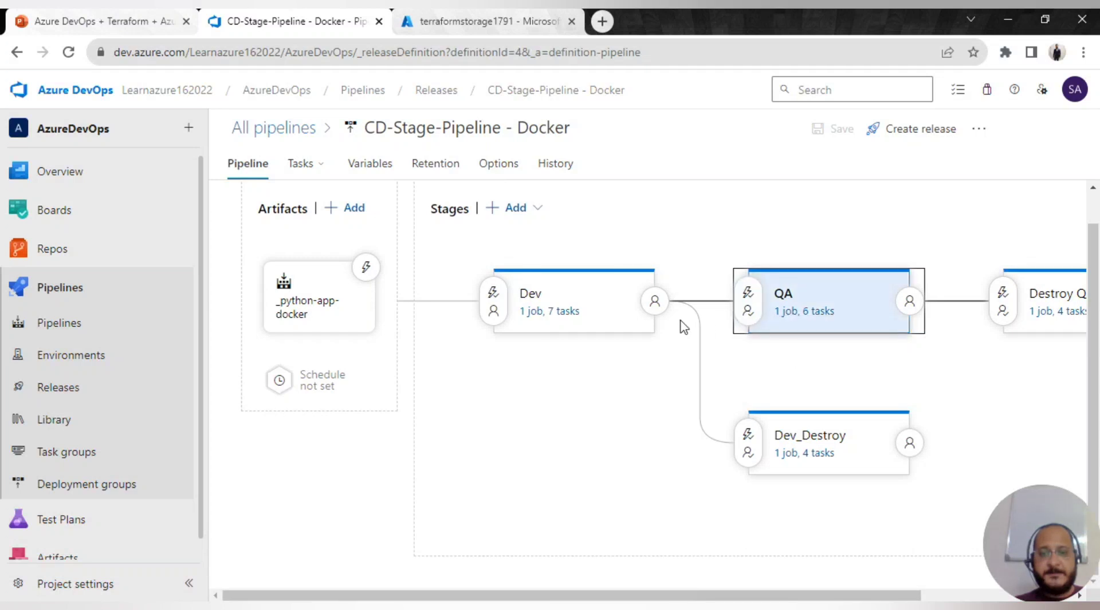
left_click(747, 299)
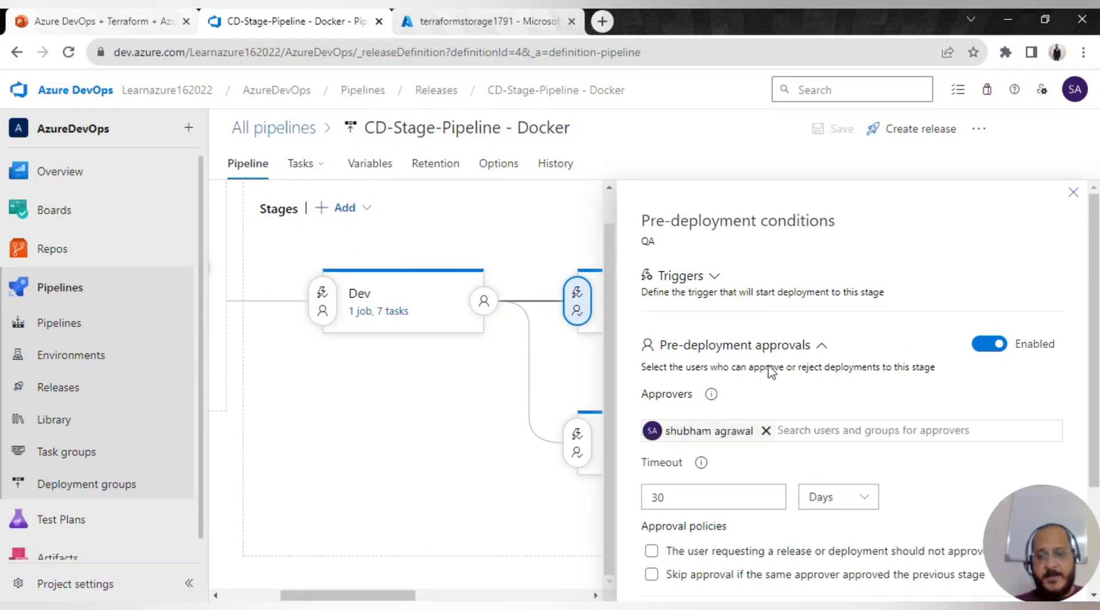
- Scan QA's approvers, timeout and gates, then return to the Dev, QA, Destroy QA Env, Dev_Destroy diagram
scroll(785, 351, "down", 2)
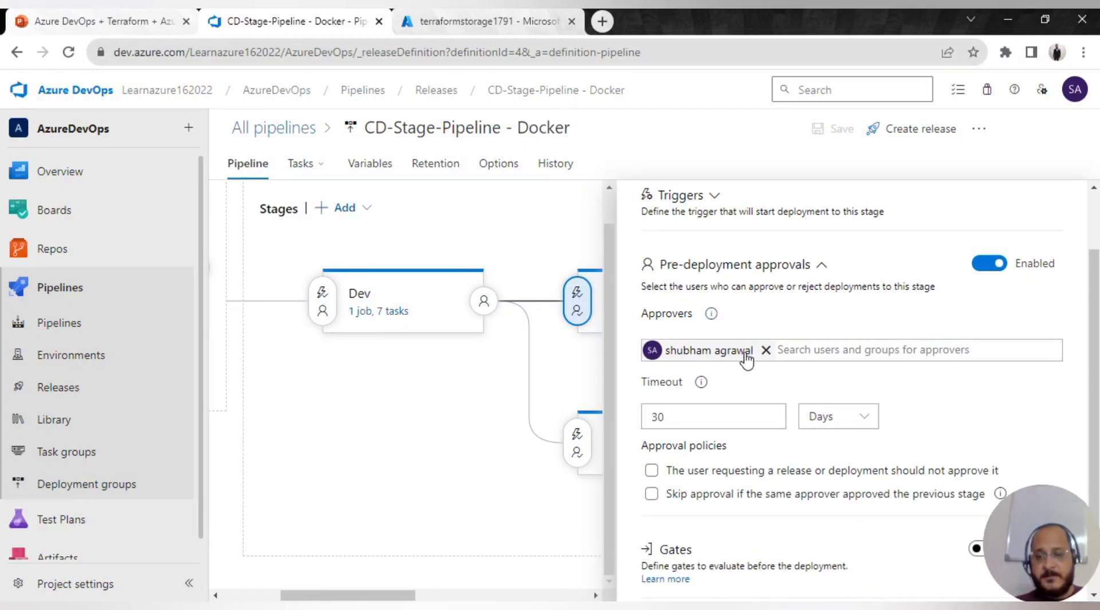
scroll(750, 418, "down", 1)
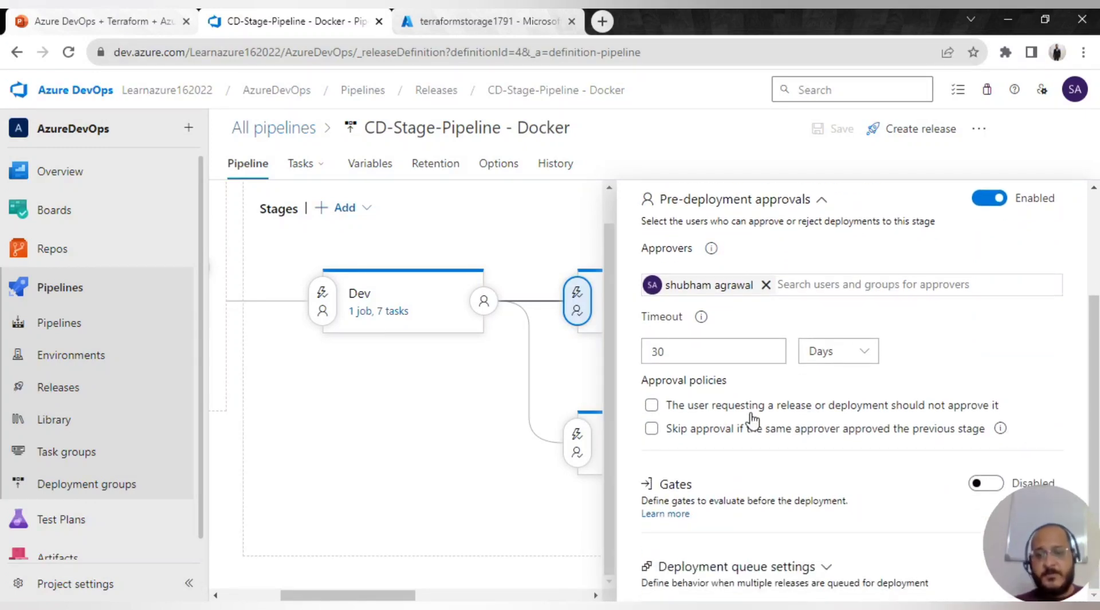
scroll(756, 417, "up", 2)
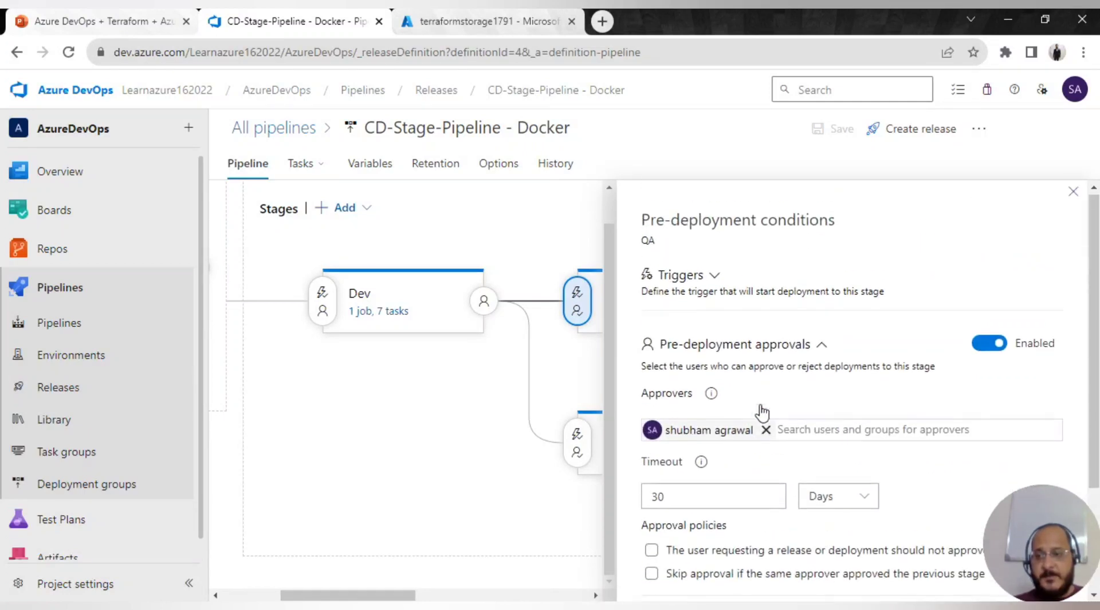
left_click(1067, 196)
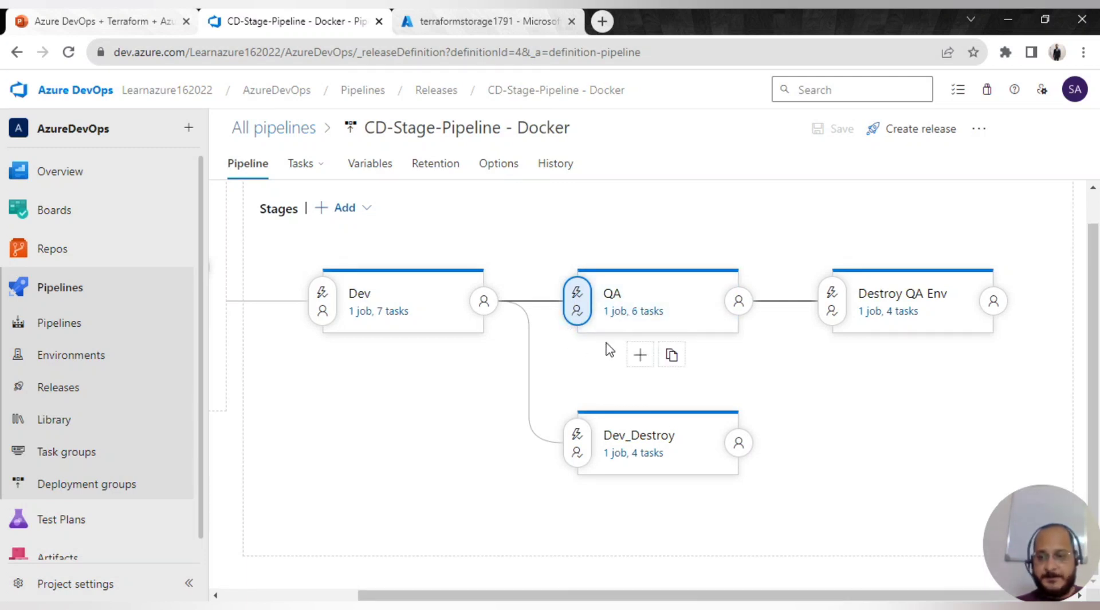
- Review the Dev_Destroy agent job, Install Terraform latest and Terraform : init task settings
left_click(618, 456)
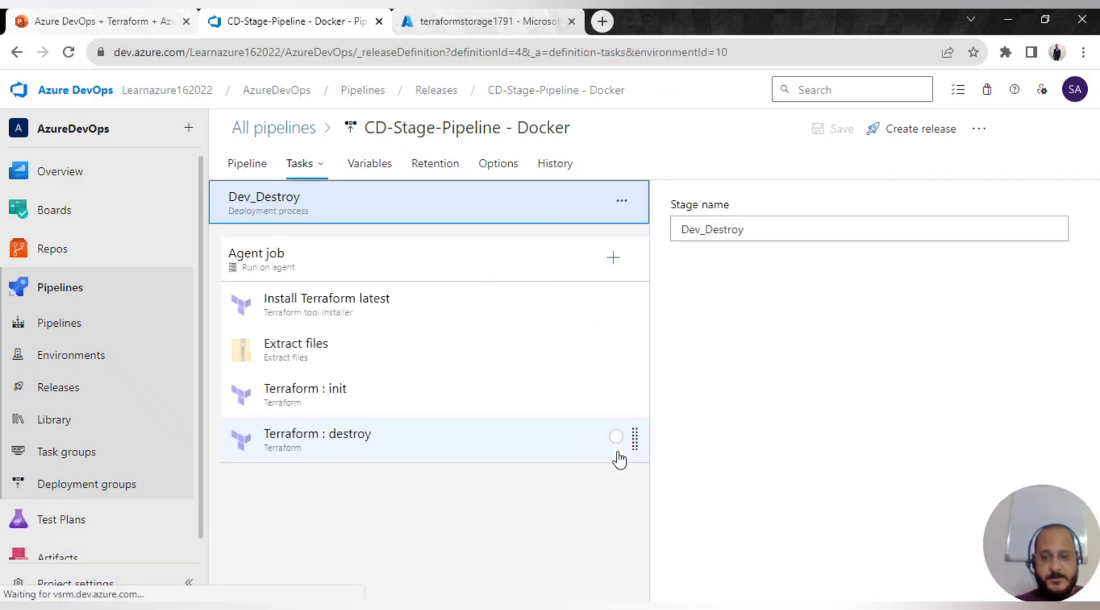
left_click(403, 268)
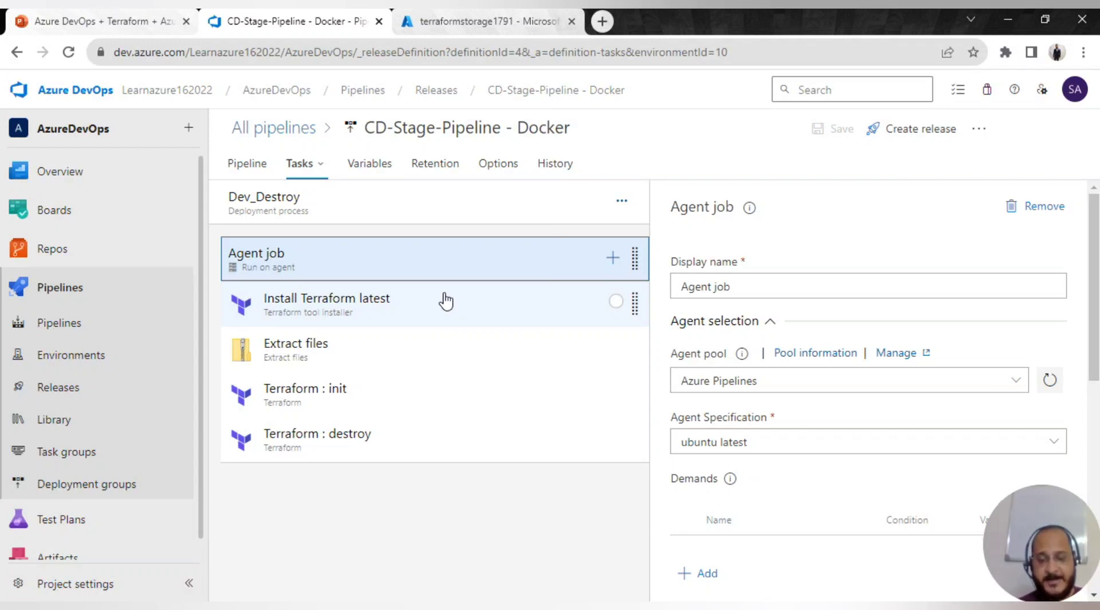
left_click(446, 302)
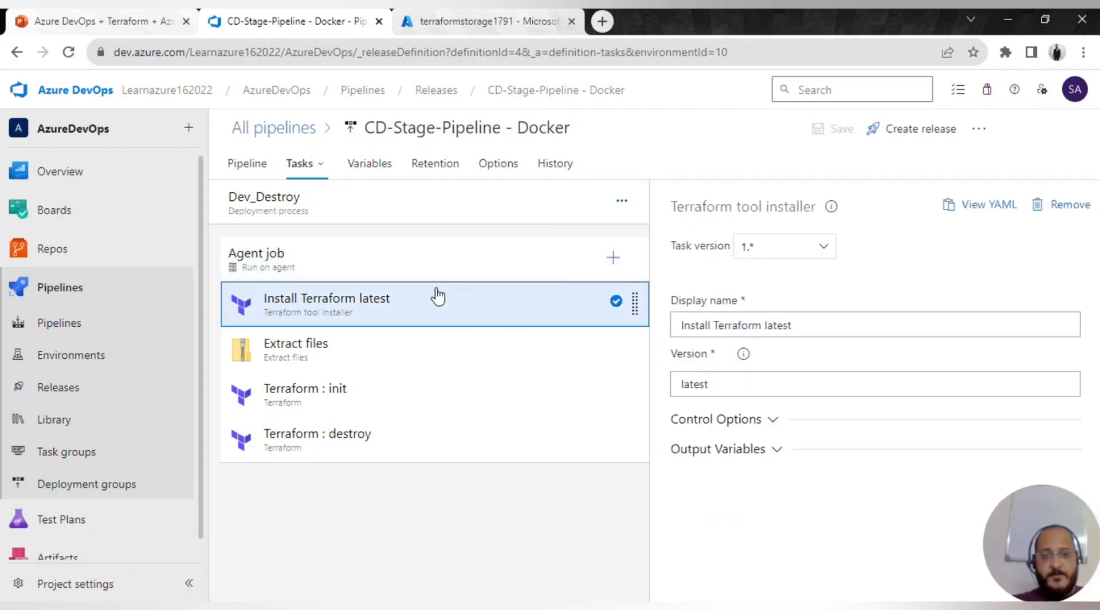
left_click(401, 407)
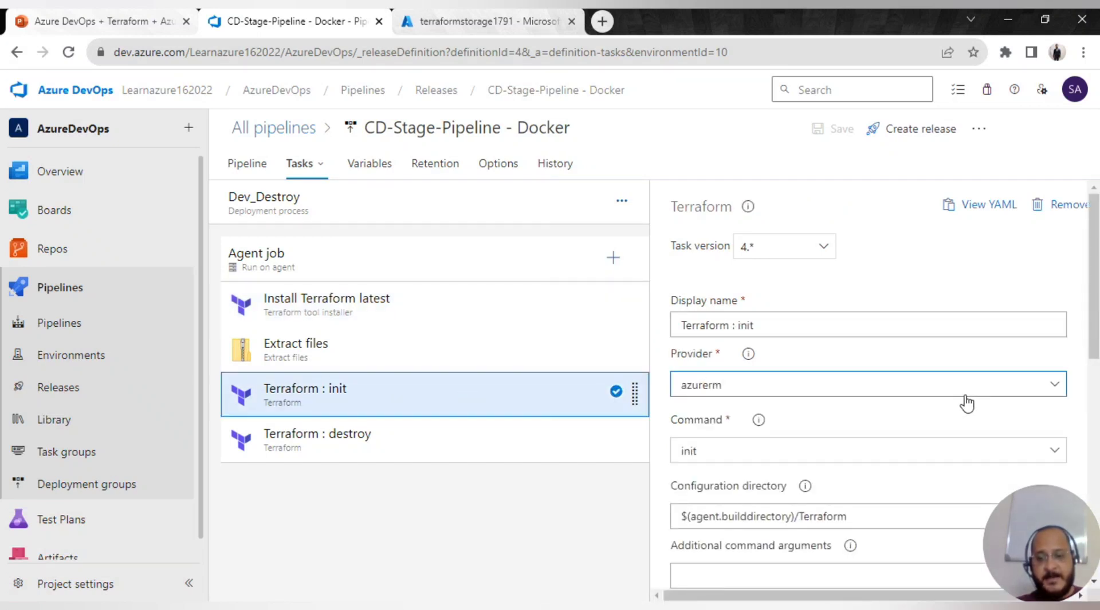
- Check the Terraform : destroy task: azurerm provider, destroy command, -auto-approve arguments
left_click(457, 453)
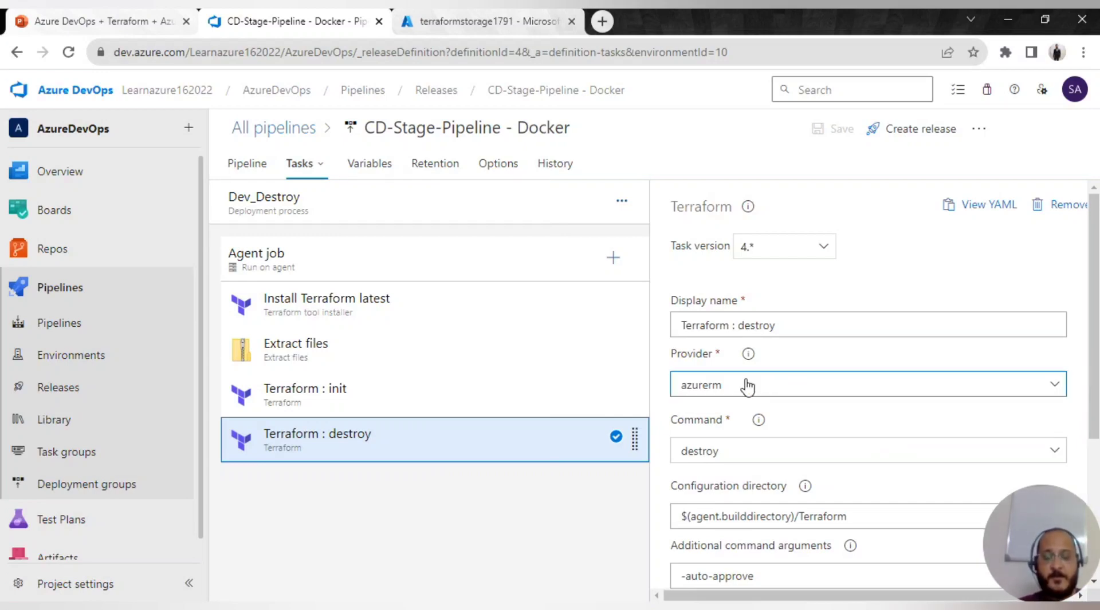
scroll(767, 435, "down", 4)
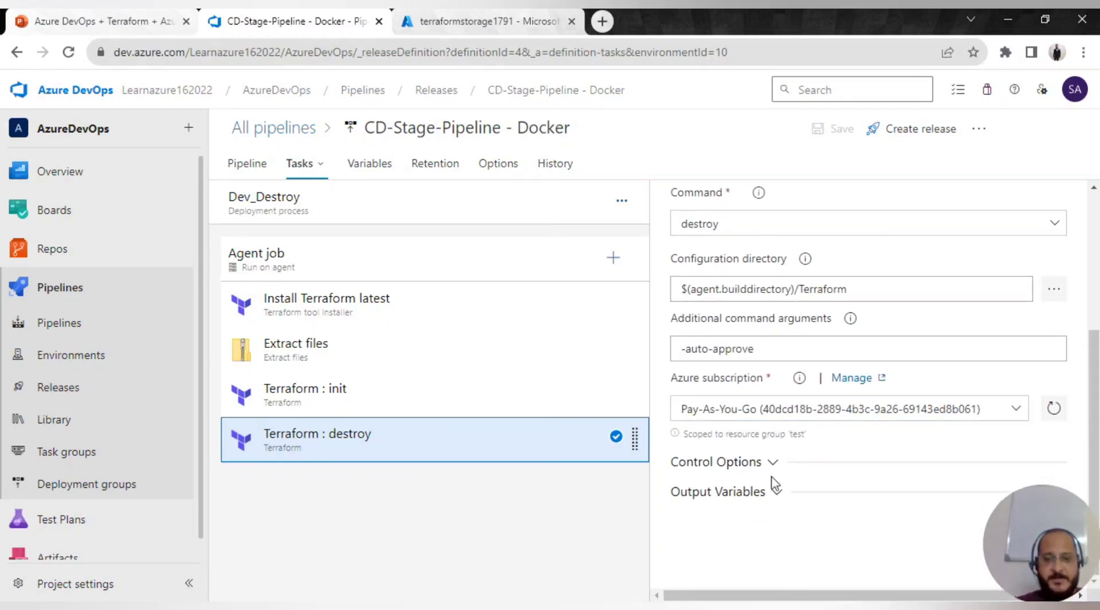
scroll(774, 484, "up", 3)
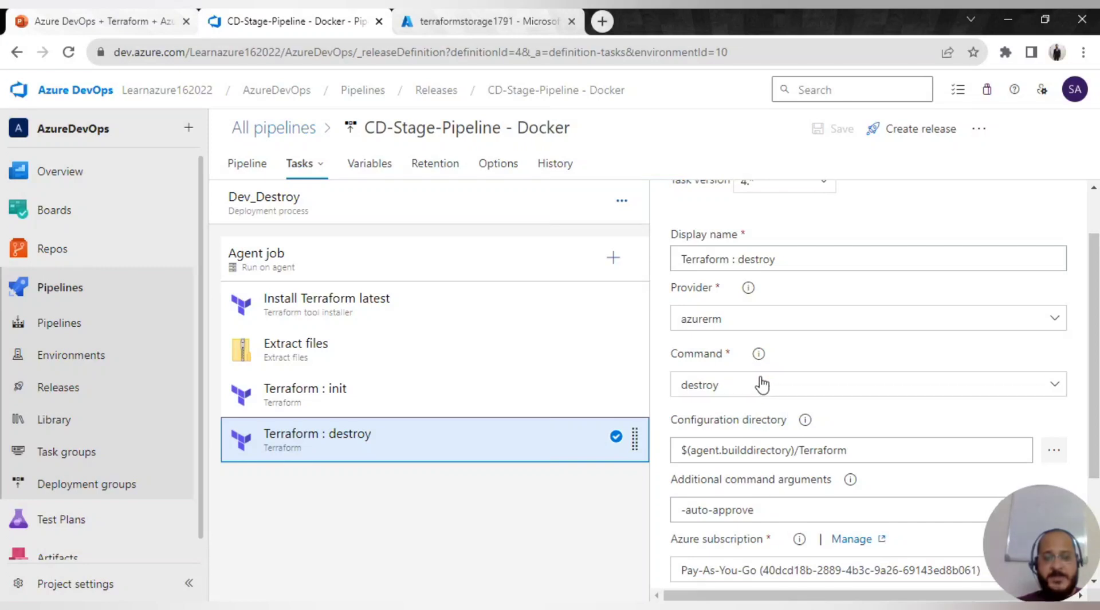
- Open the CD-Stage-Pipeline - Docker release pipeline definition for editing
left_click(279, 131)
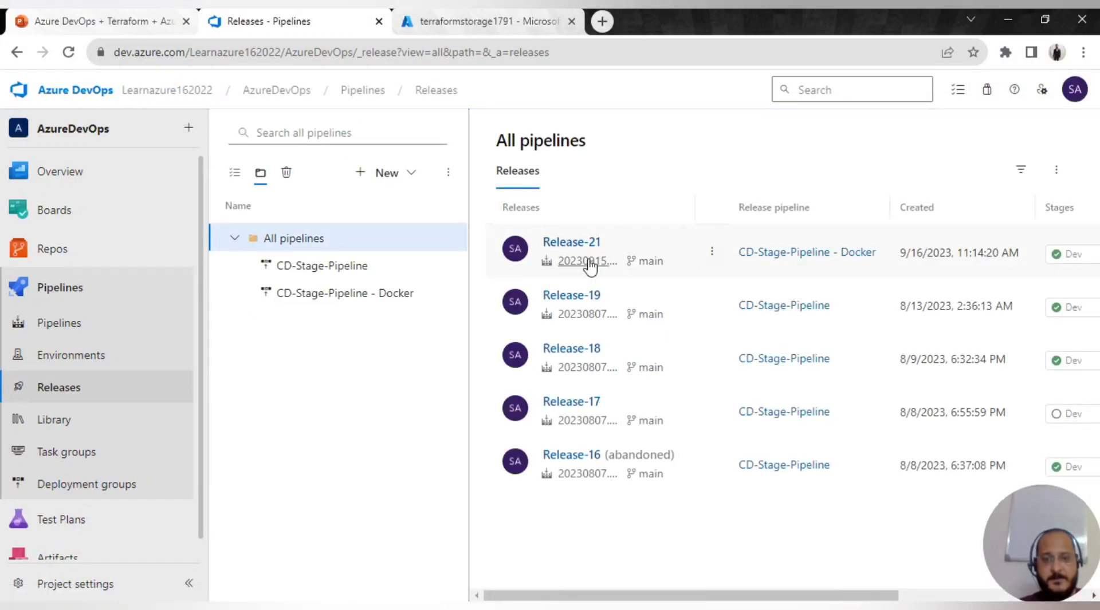
left_click(318, 294)
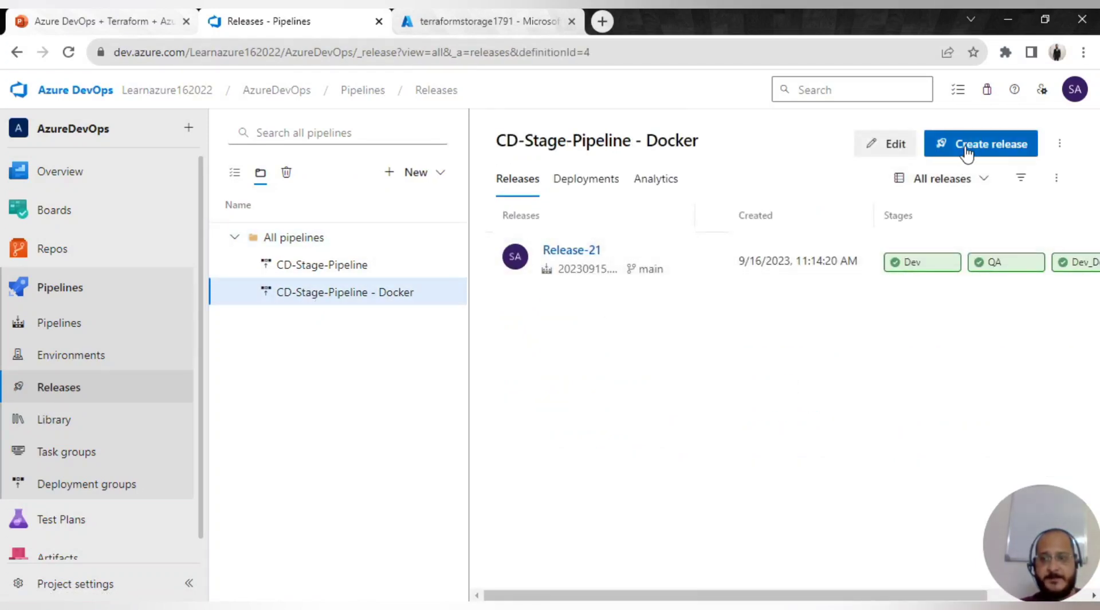
left_click(312, 268)
left_click(358, 289)
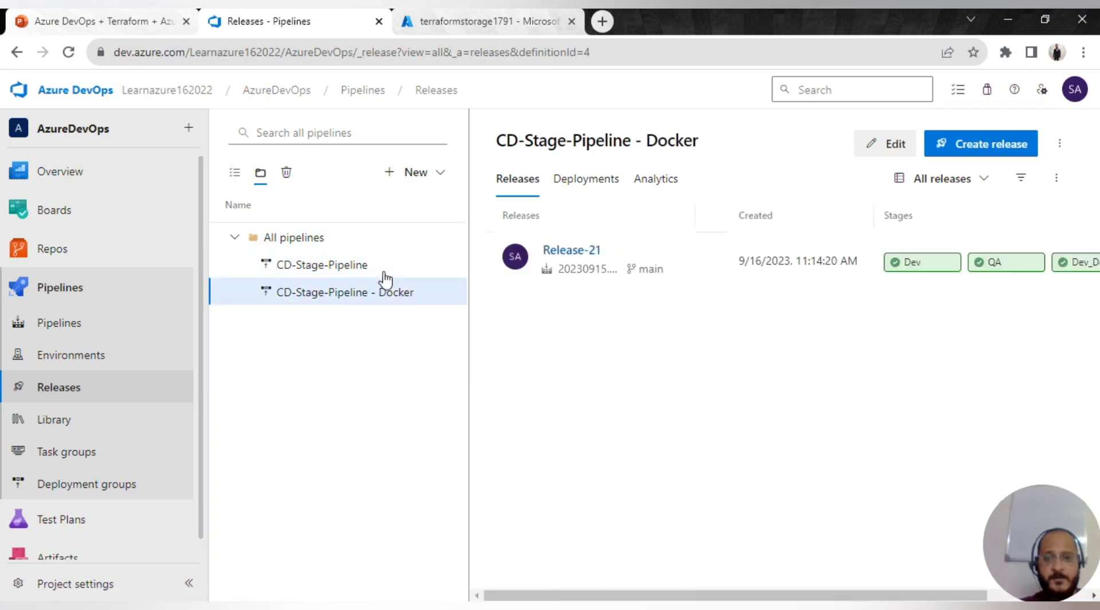
left_click(863, 150)
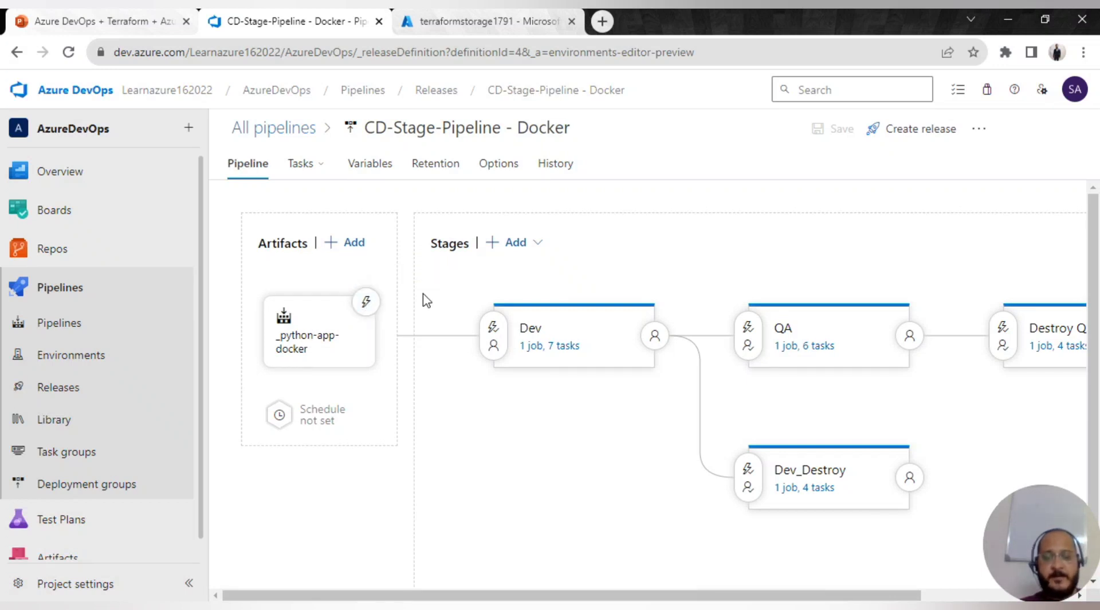
- Inspect the Dev stage's pre-deployment conditions, then bring up the new-release form
left_click(491, 335)
scroll(905, 408, "down", 2)
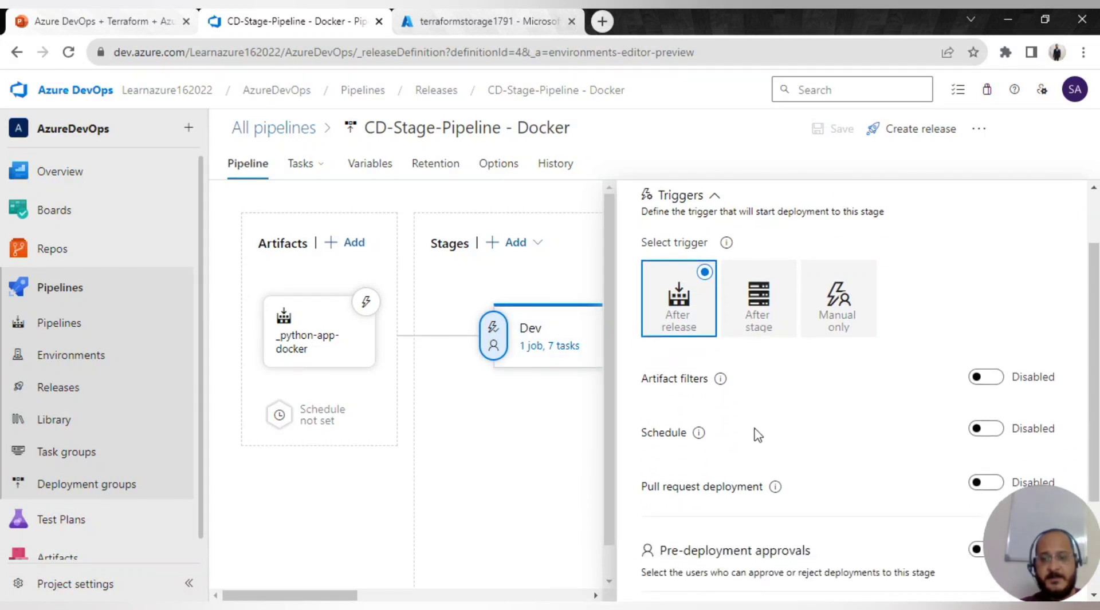
scroll(809, 441, "up", 2)
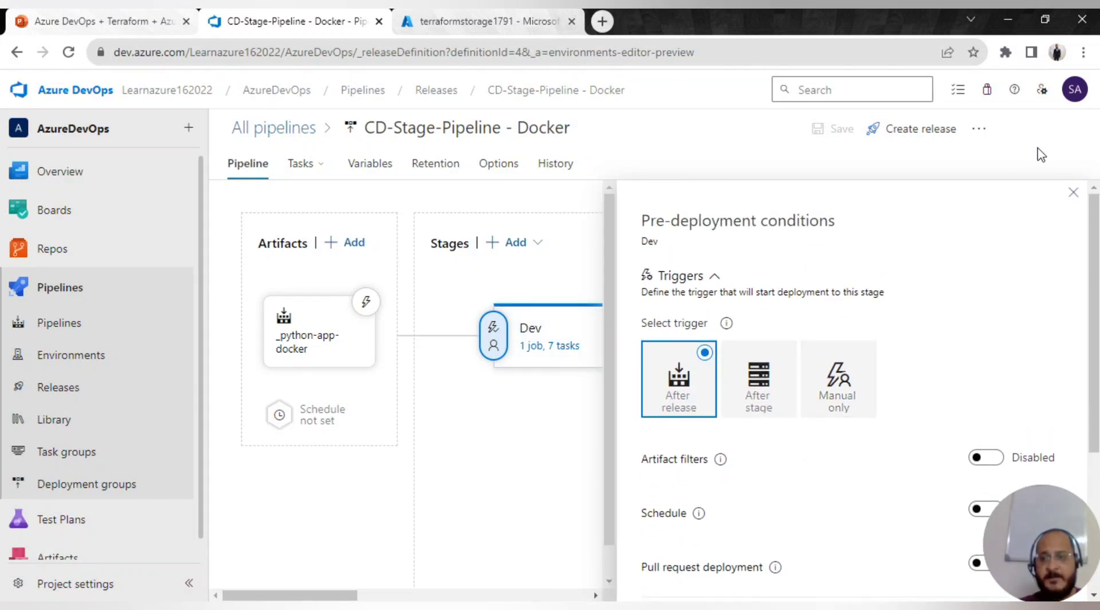
left_click(1065, 195)
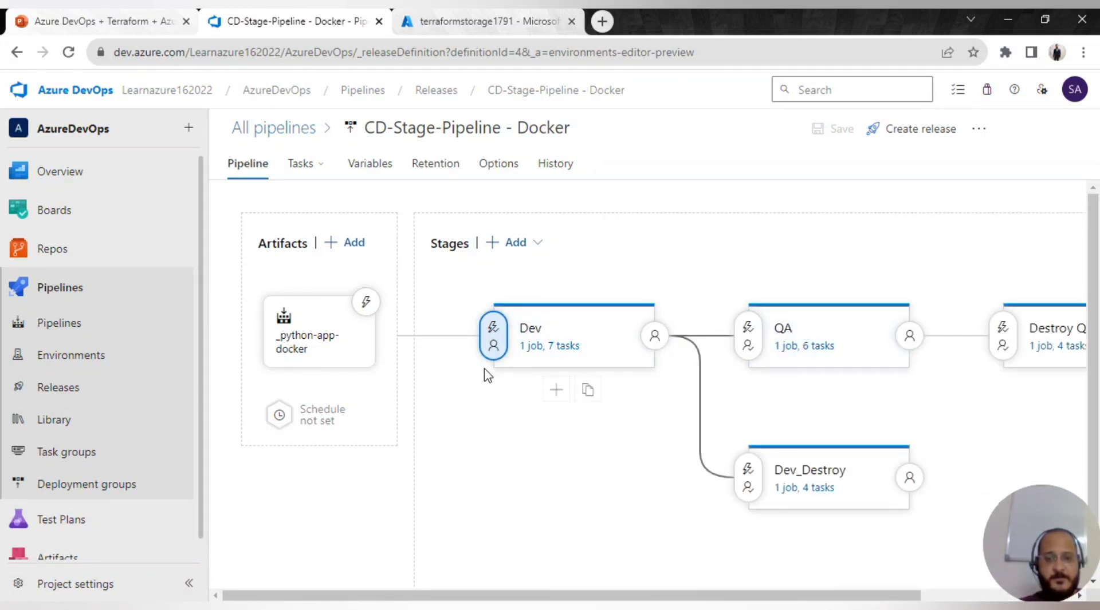
left_click(888, 131)
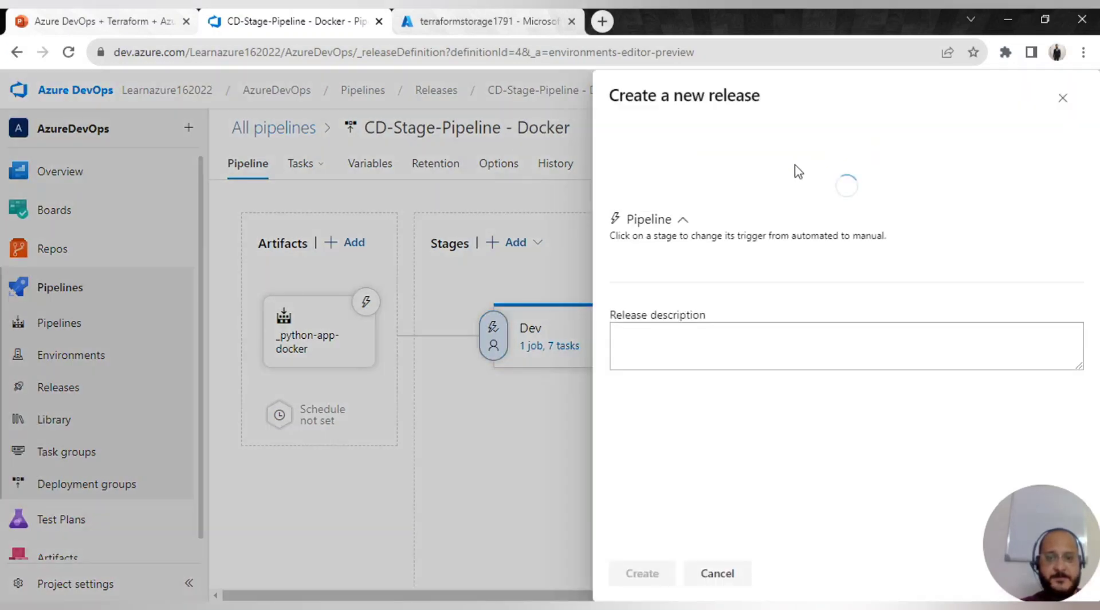
- Confirm in the Azure portal's App Services that one QA web app is running, then return to Azure DevOps
left_click(481, 22)
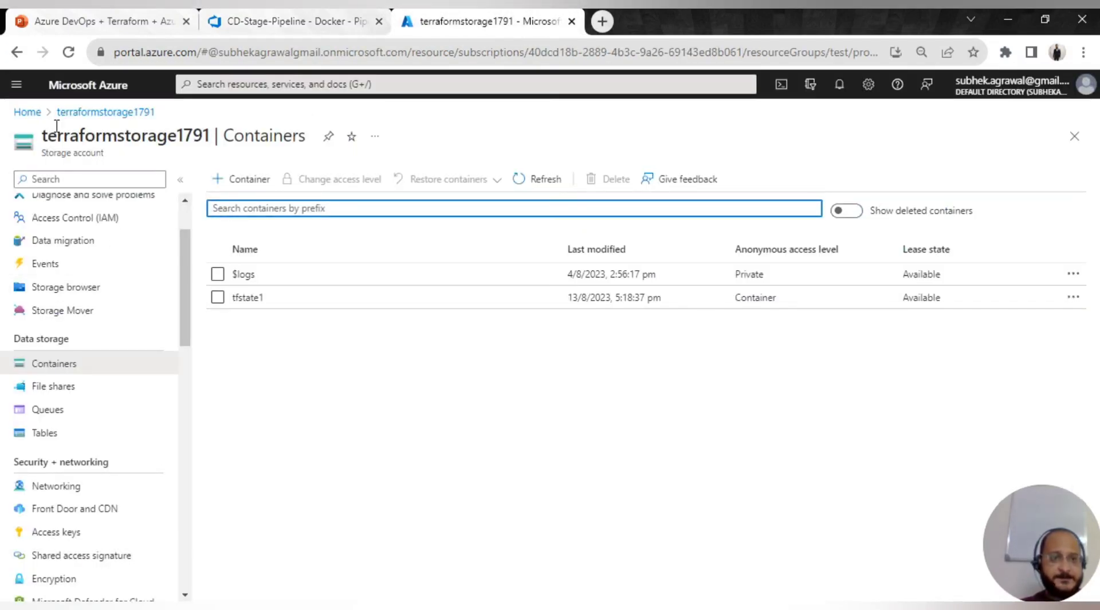
left_click(25, 111)
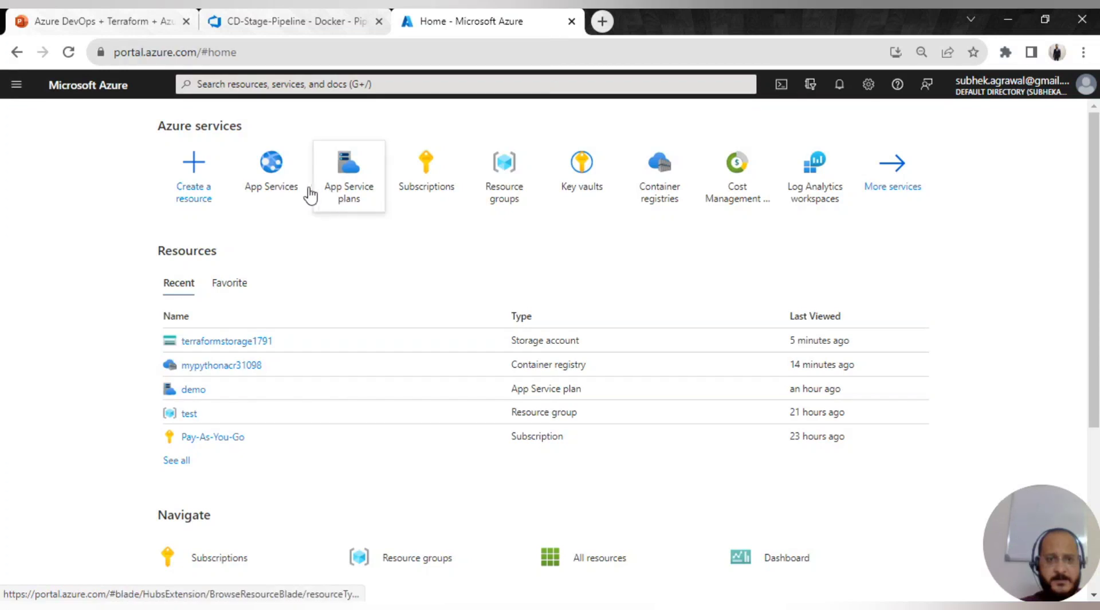
left_click(291, 190)
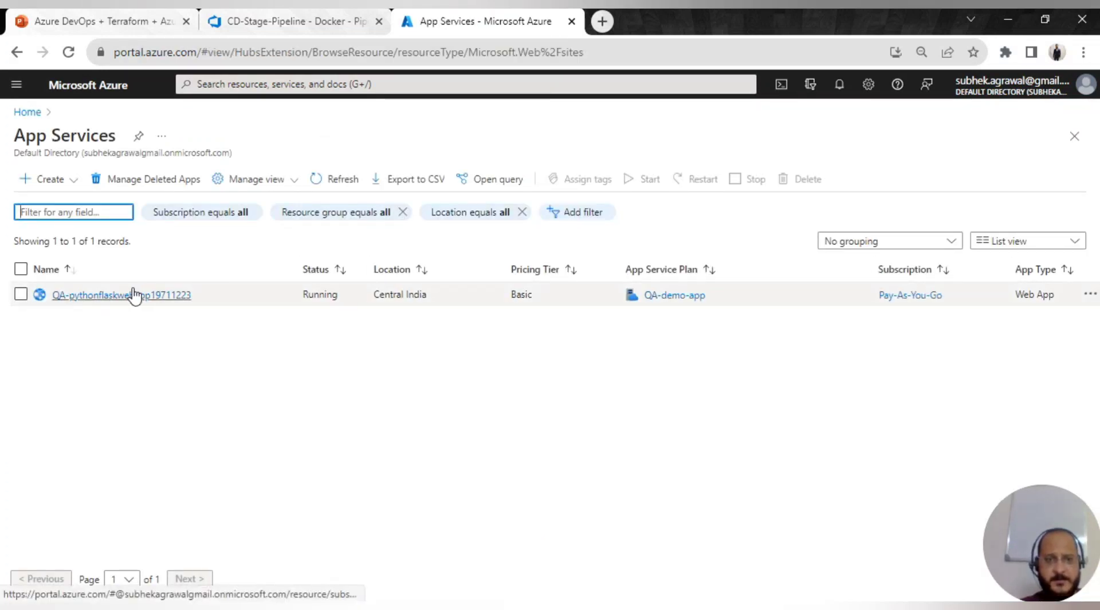
left_click(248, 28)
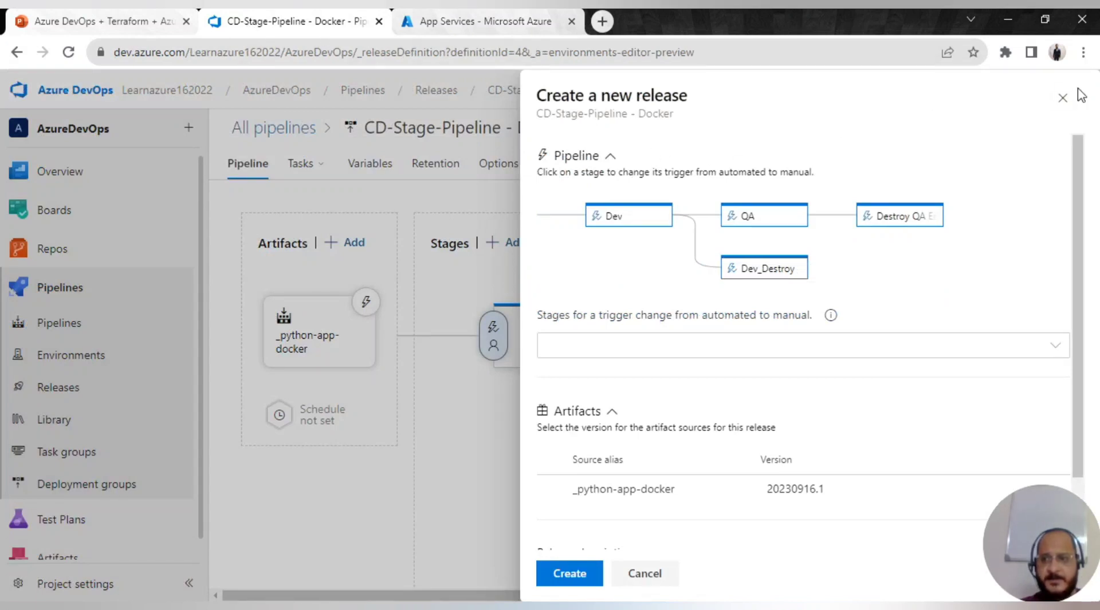
- Cancel the new-release form and go back to the release pipelines list
left_click(1061, 97)
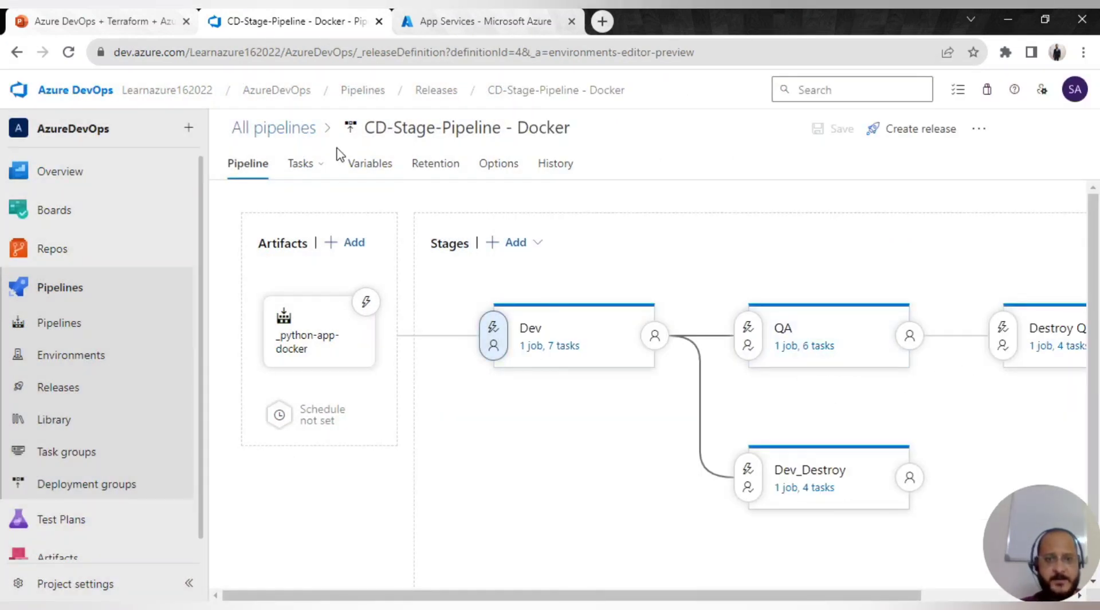
left_click(304, 165)
left_click(302, 131)
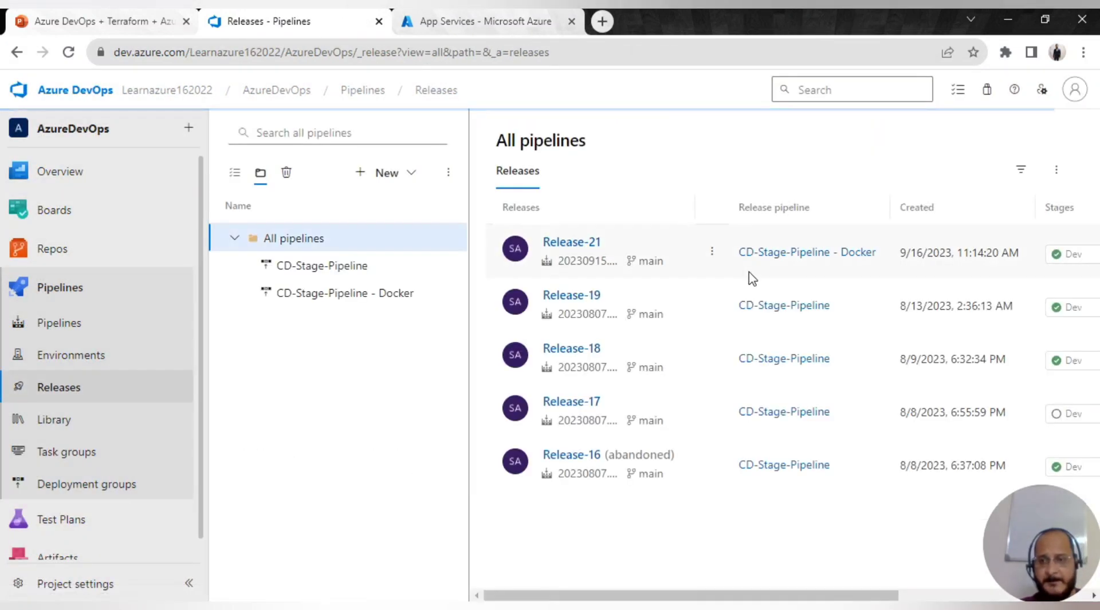
left_click_drag(591, 600, 876, 572)
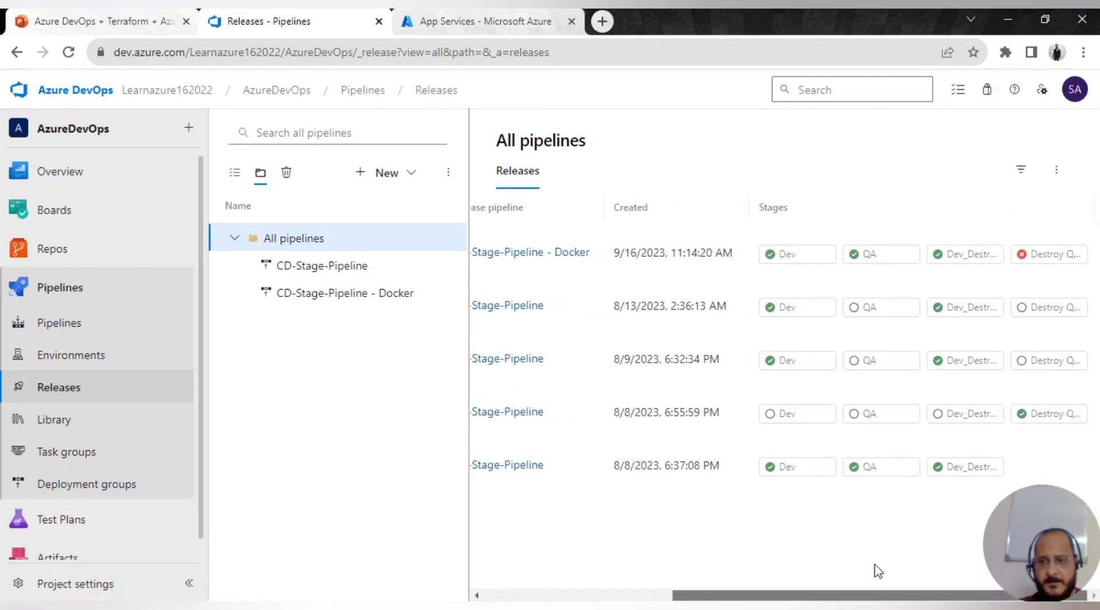
- Read the workspace error in Release-21's failed Destroy QA Env Terraform :init log, then reopen the Docker releases list
left_click(1060, 254)
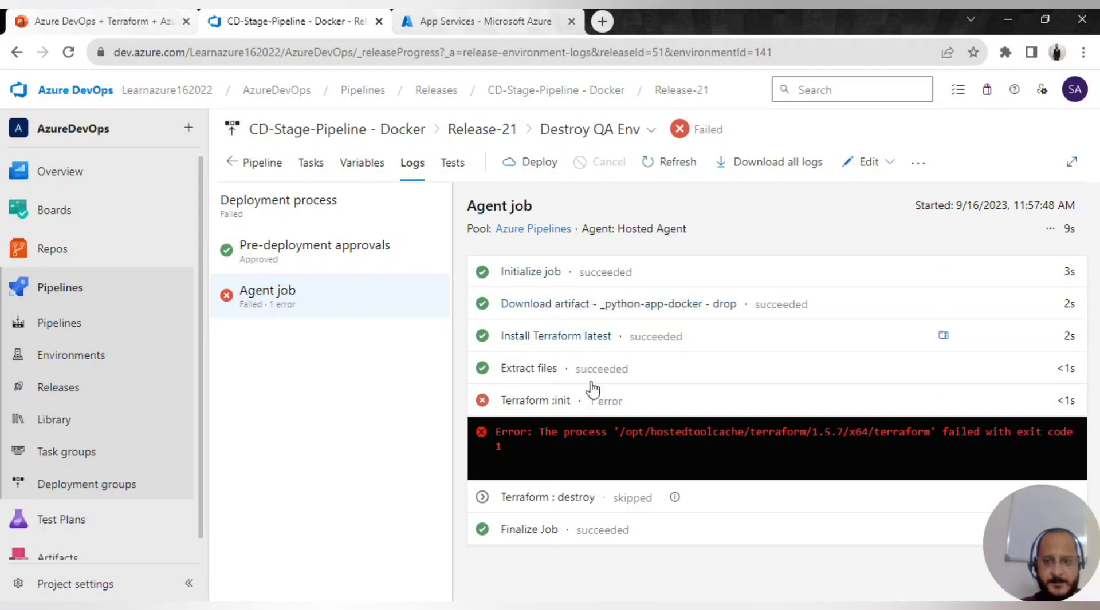
left_click(595, 402)
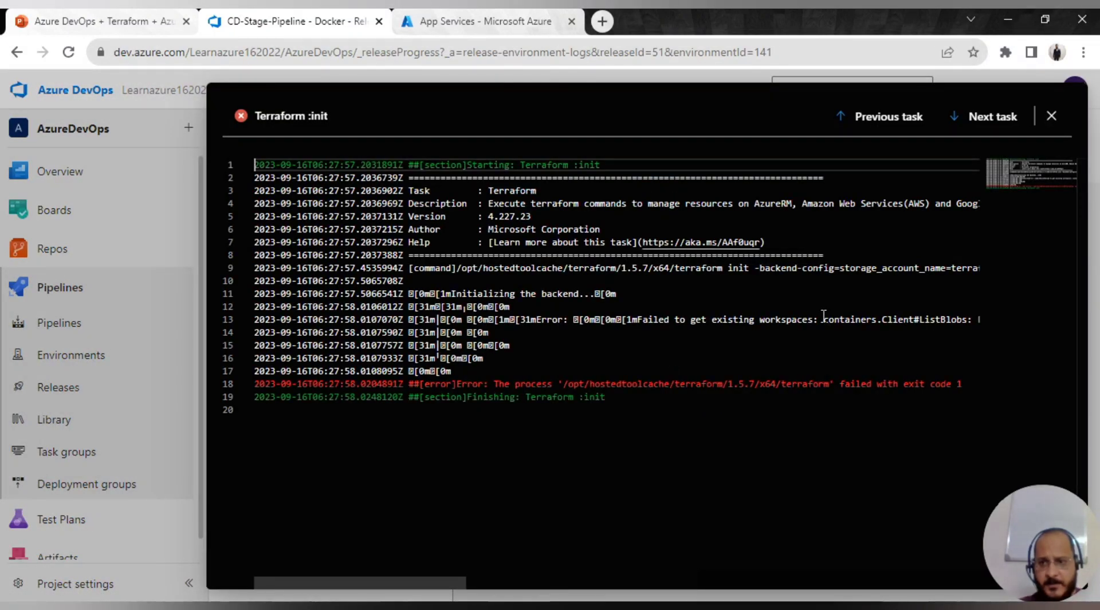
left_click_drag(823, 317, 959, 309)
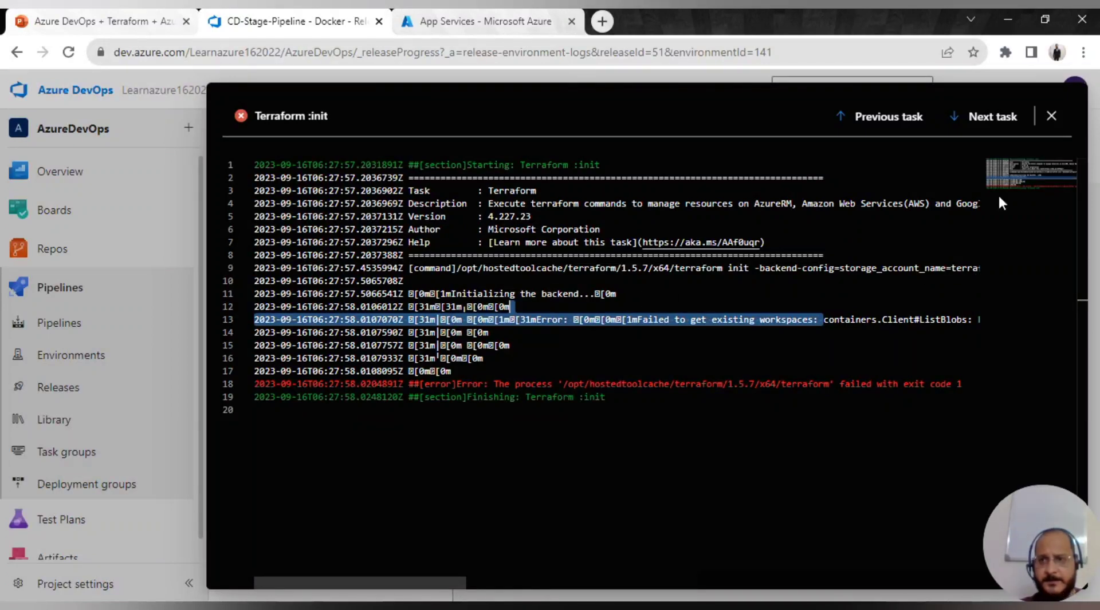
left_click(1051, 116)
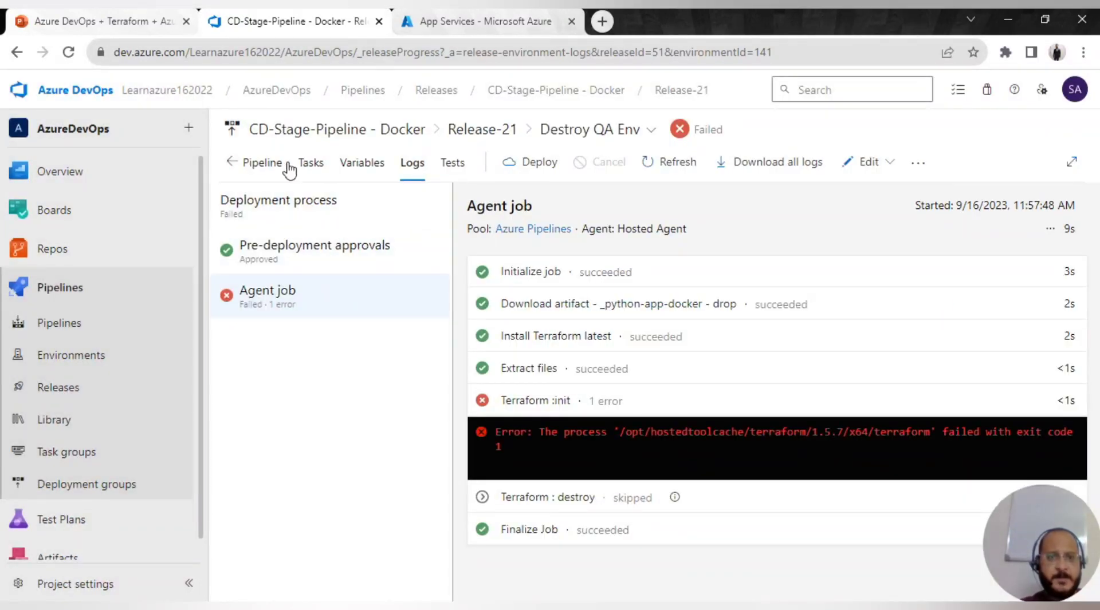
left_click(229, 164)
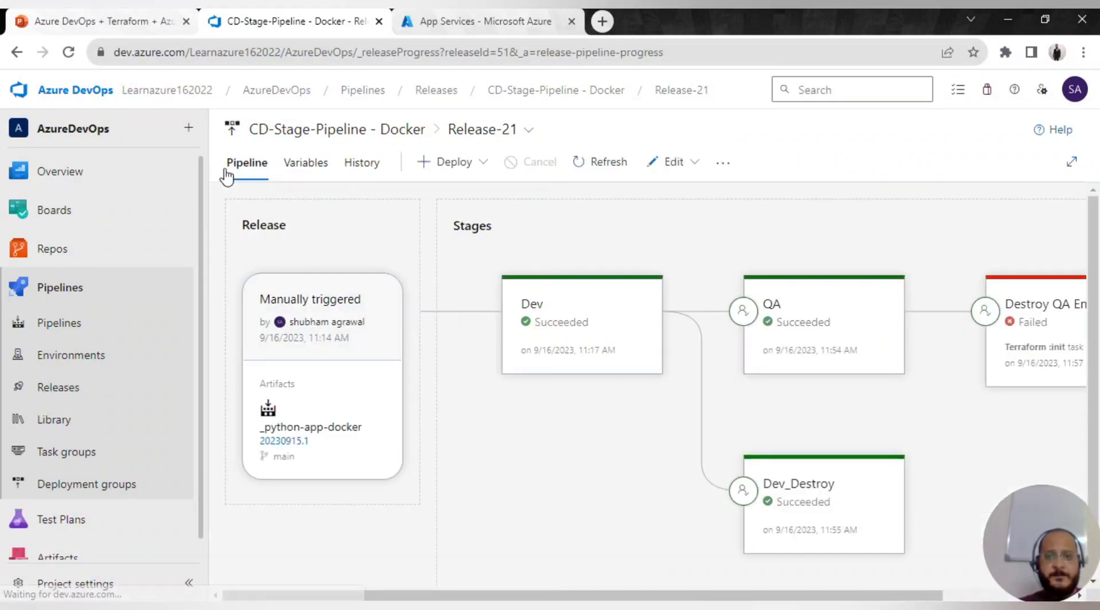
left_click(398, 134)
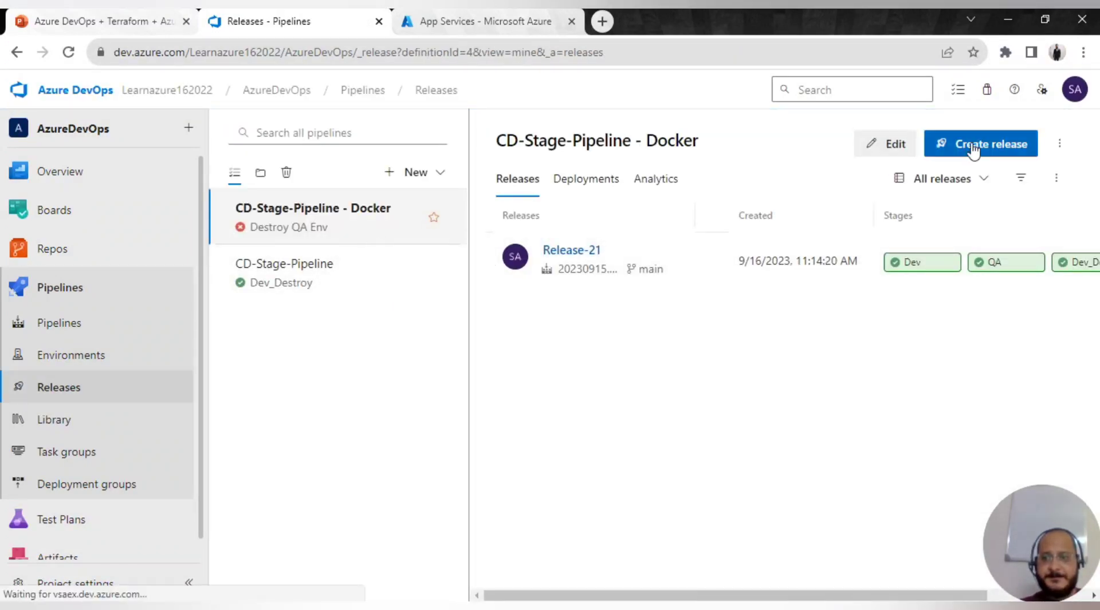
- Create Release-22 of CD-Stage-Pipeline - Docker and open its Dev stage deployment logs
left_click(972, 150)
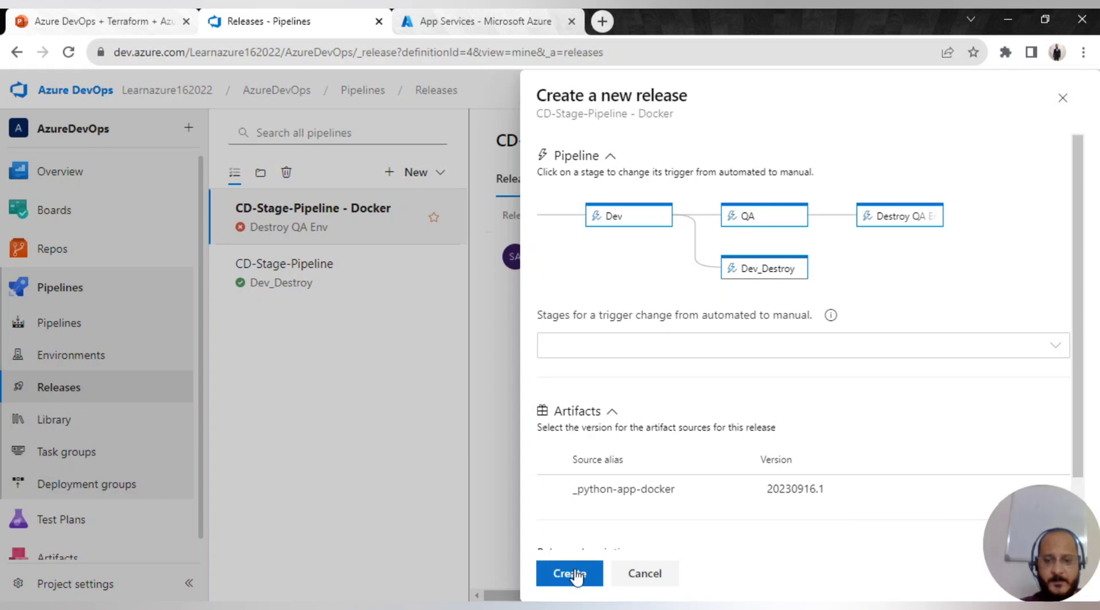
left_click(572, 577)
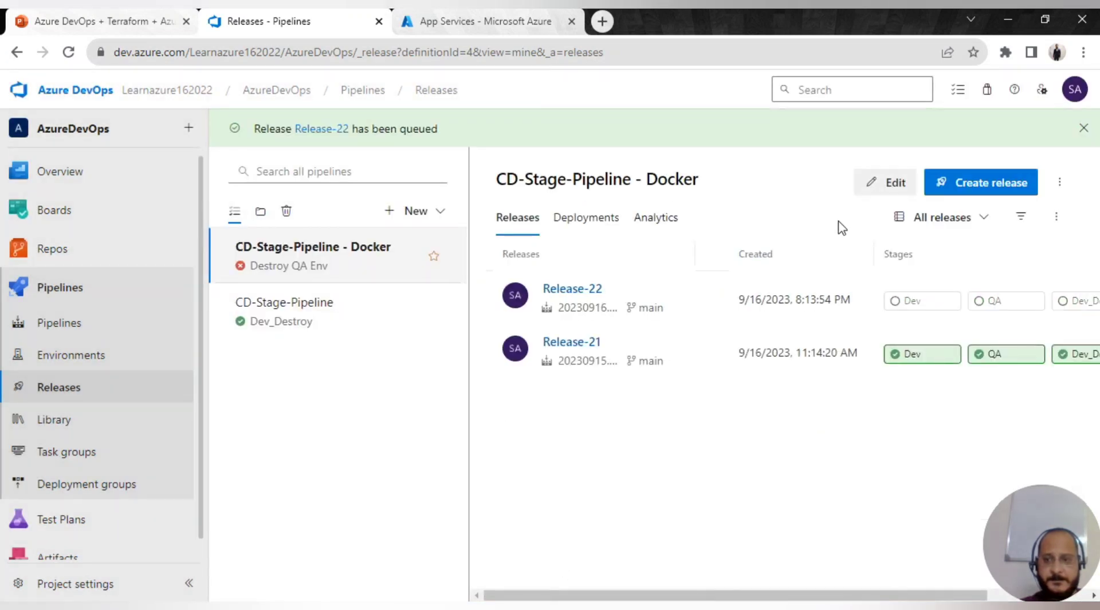
left_click(308, 131)
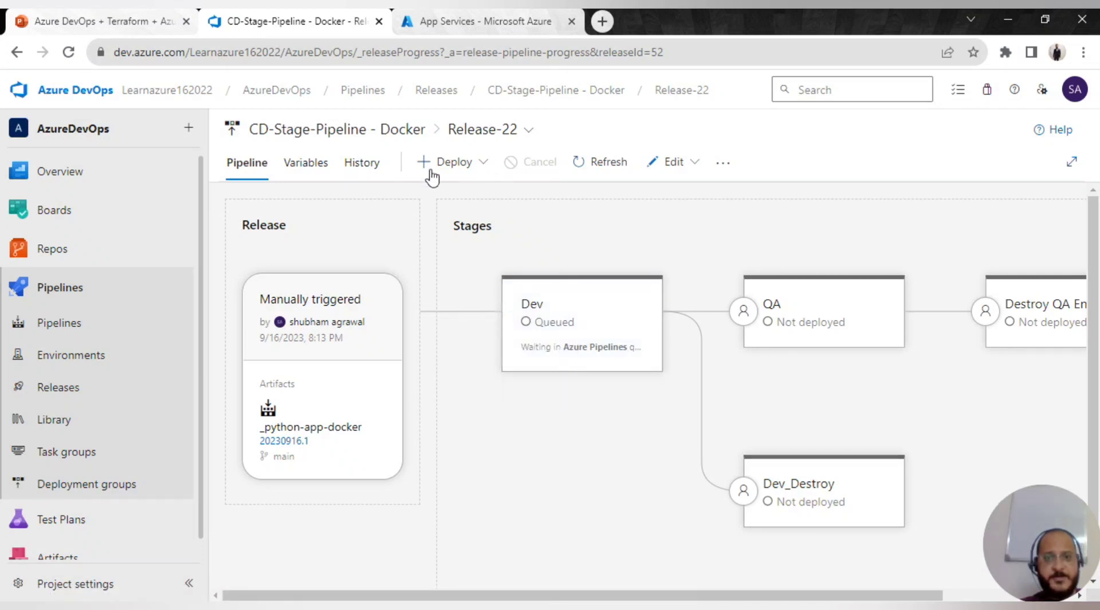
mouse_move(558, 342)
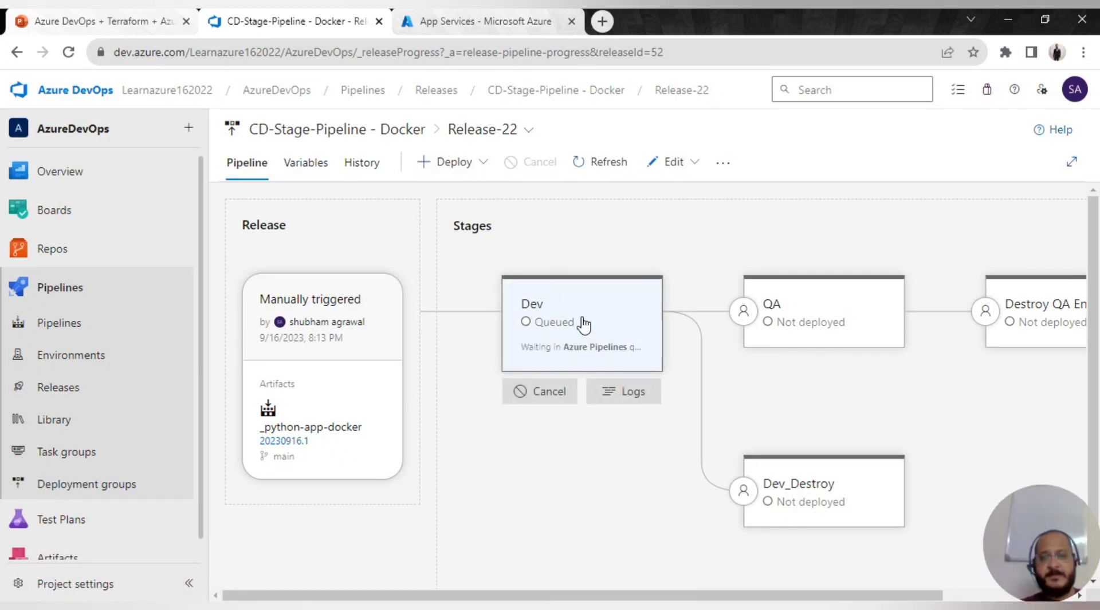
left_click(621, 397)
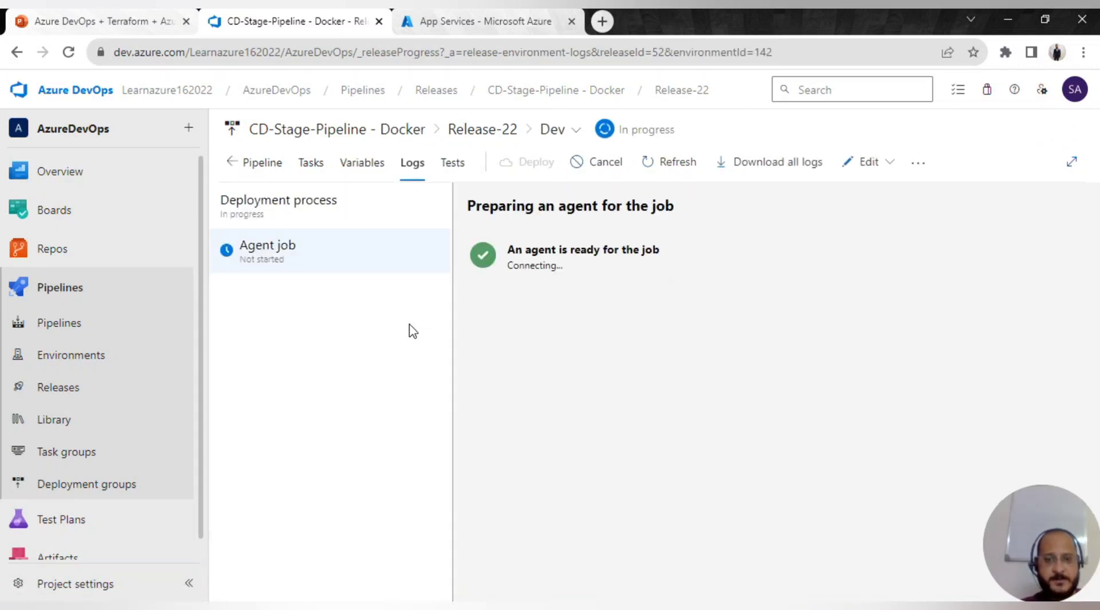
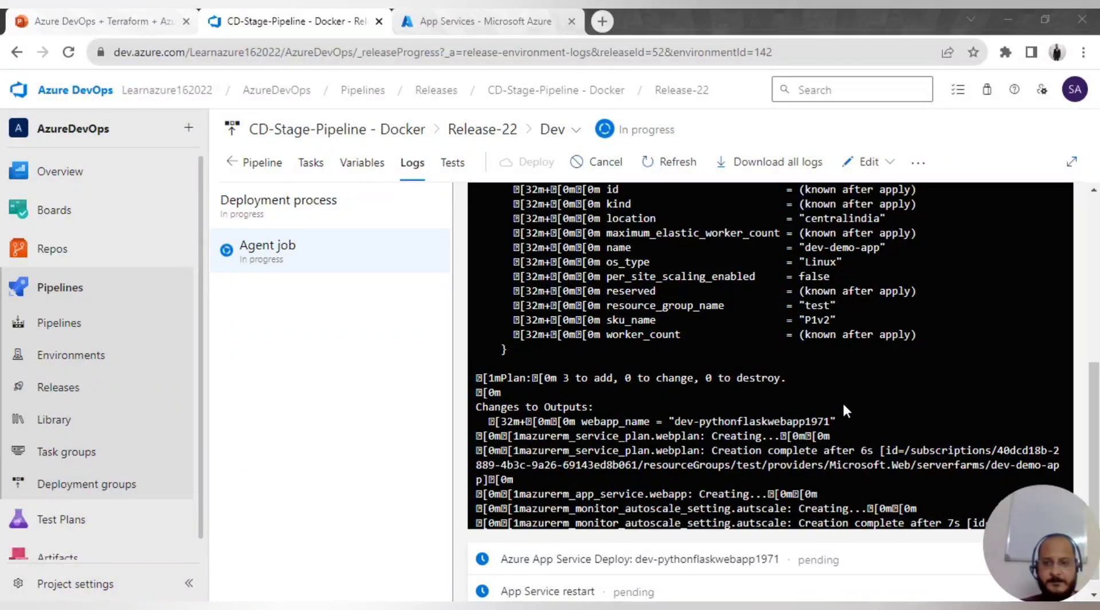
- Scroll through Release-22's Terraform apply console output as the dev-demo-app resources are created
scroll(842, 408, "up", 5)
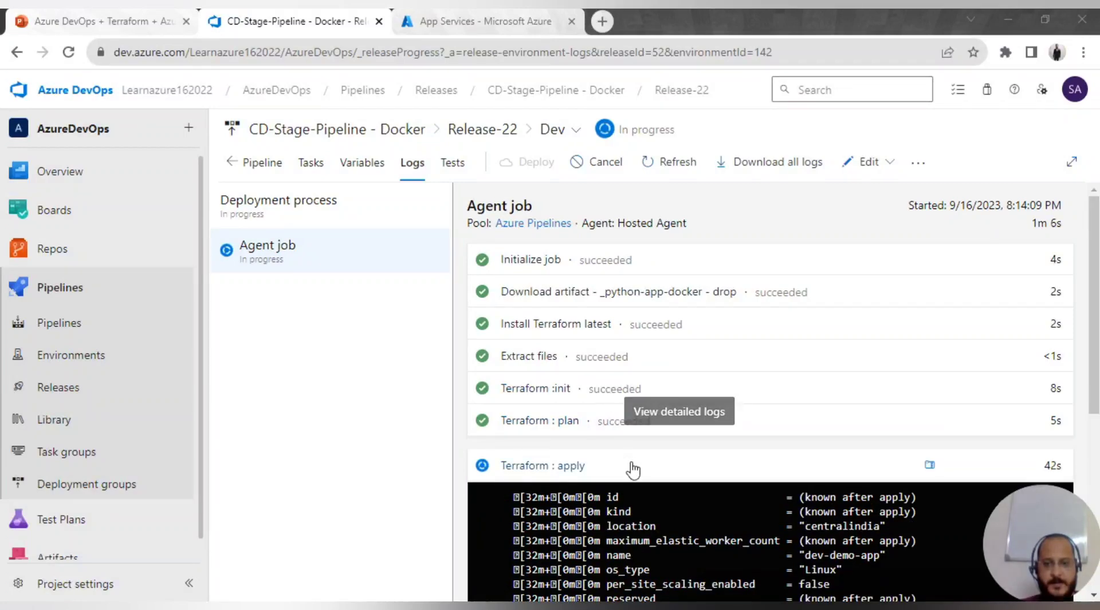
scroll(653, 435, "down", 4)
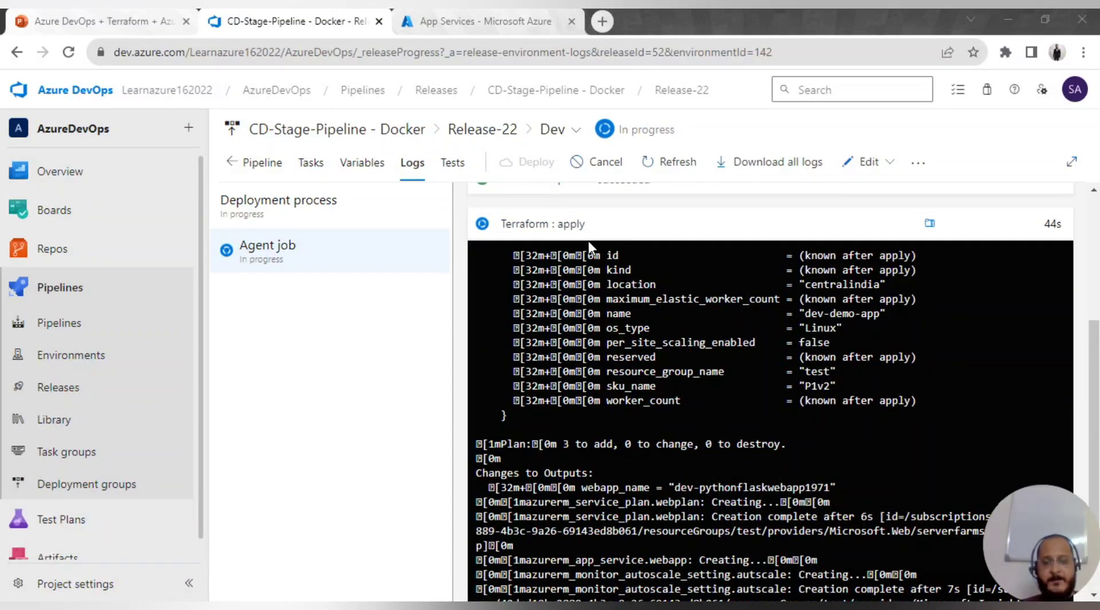
scroll(665, 407, "down", 2)
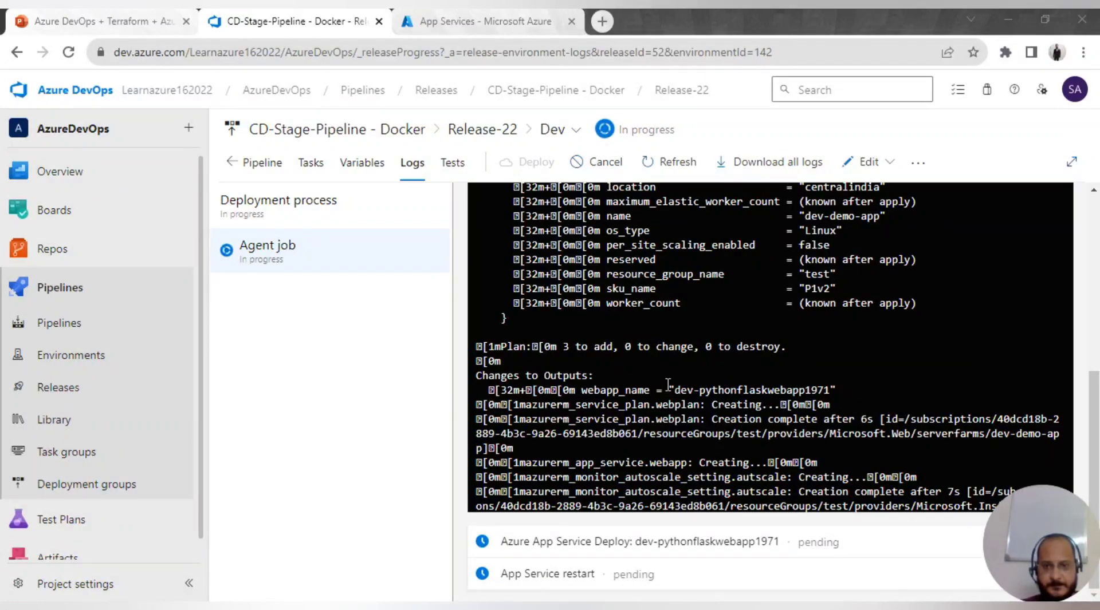
- Open the QA-pythonflaskwebapp19711223 web app from the App Services list
left_click(483, 21)
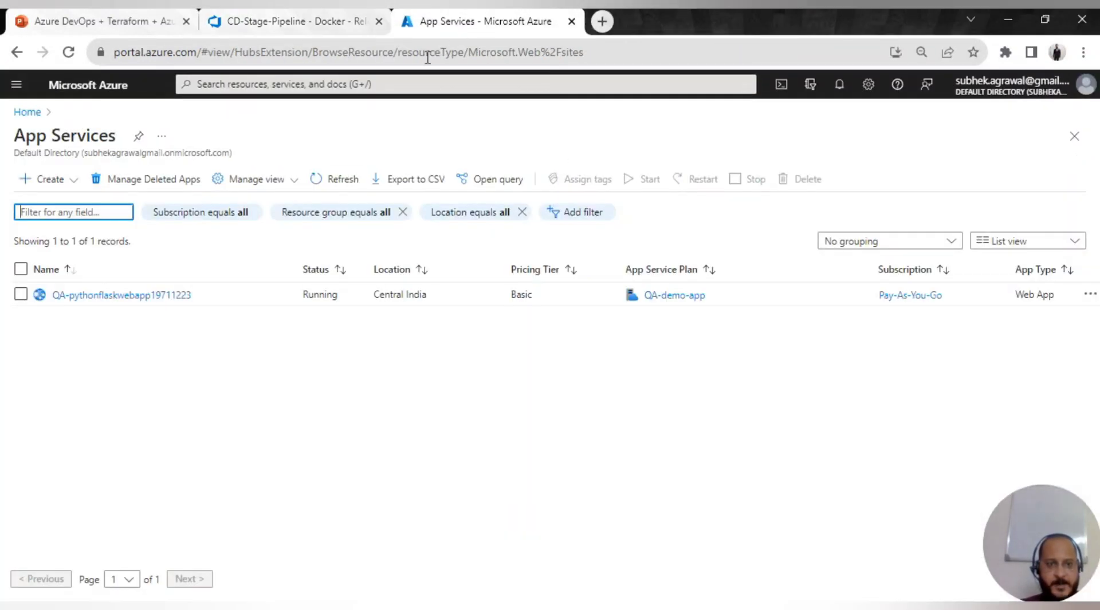
left_click(20, 295)
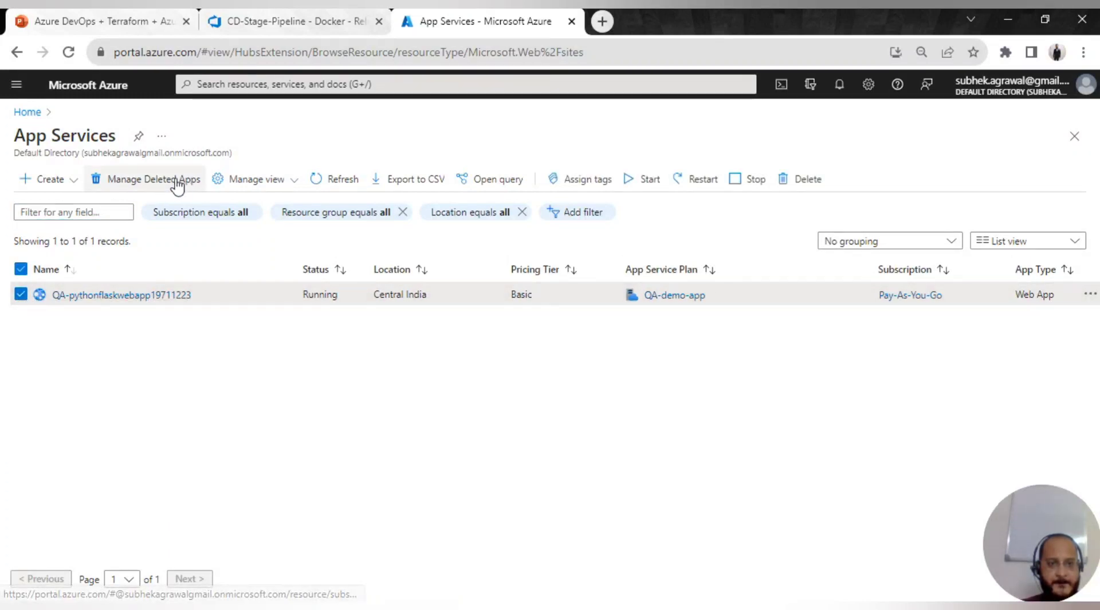
left_click(111, 296)
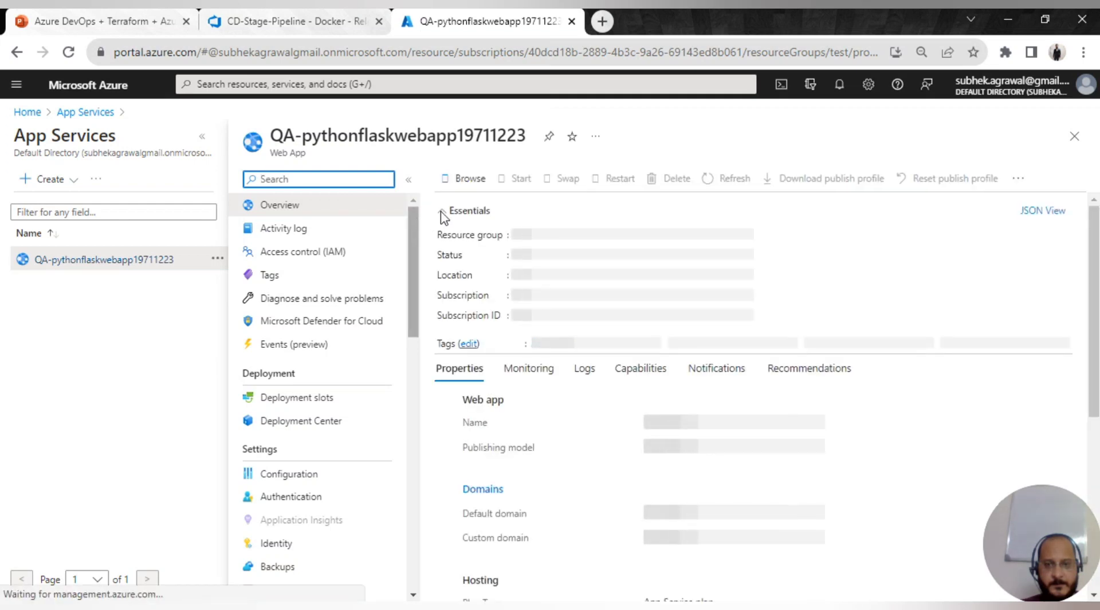
- Delete the QA web app and its App Service plan, confirming by pasting the app name
left_click(680, 179)
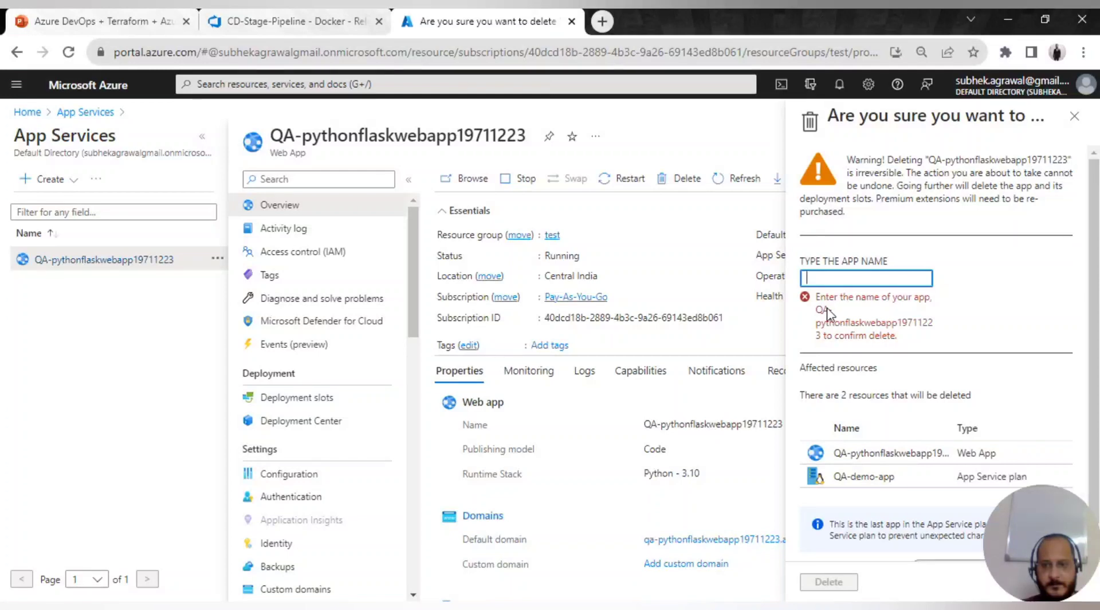
left_click_drag(818, 314, 811, 352)
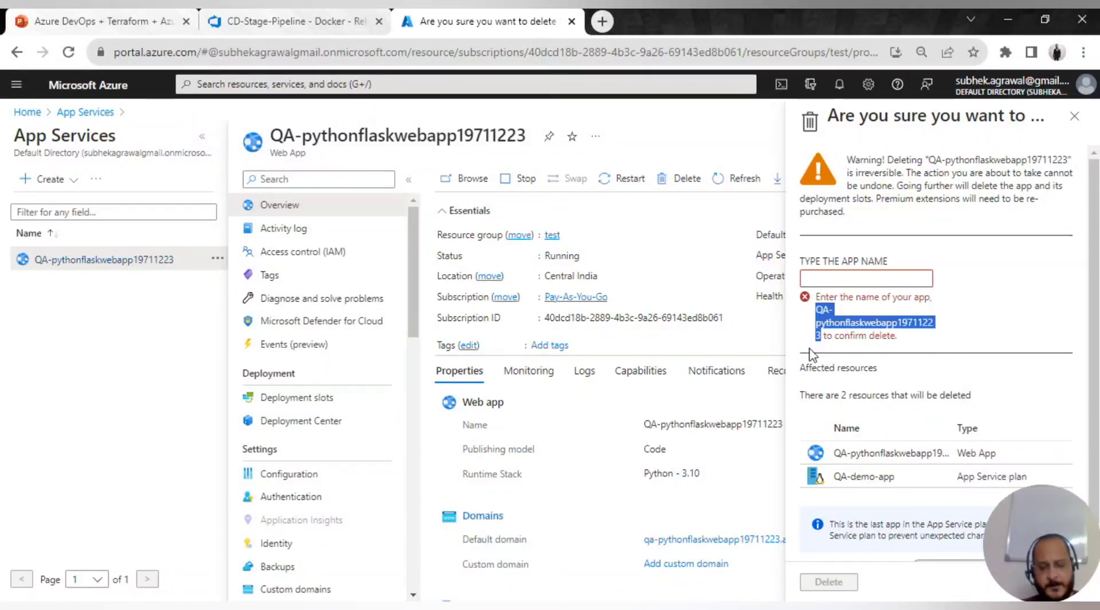
key("ctrl+c")
left_click(881, 278)
key("ctrl+v")
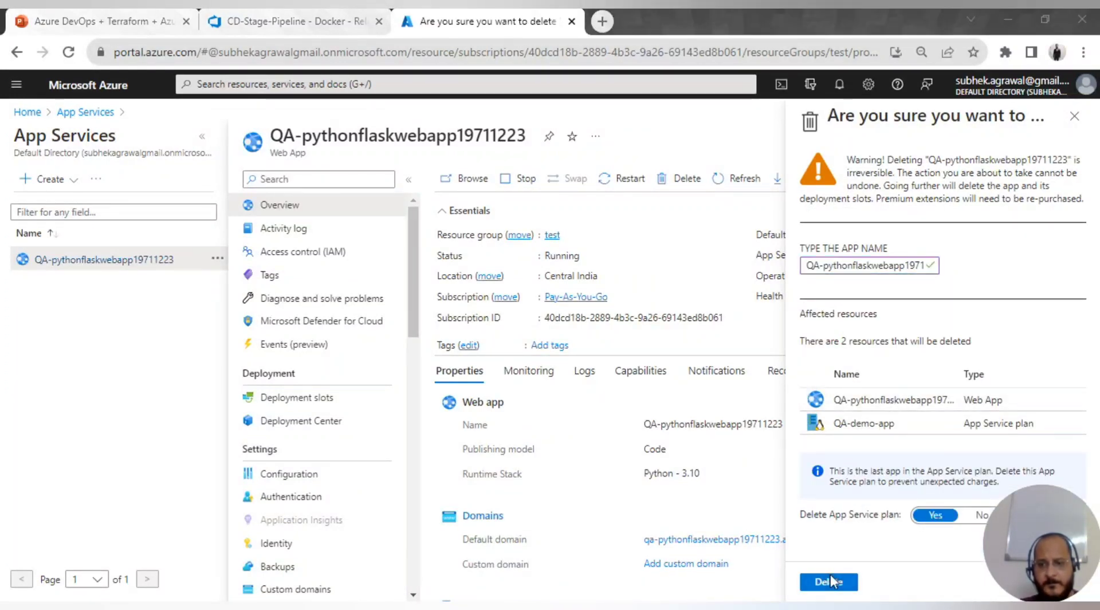
double_click(857, 26)
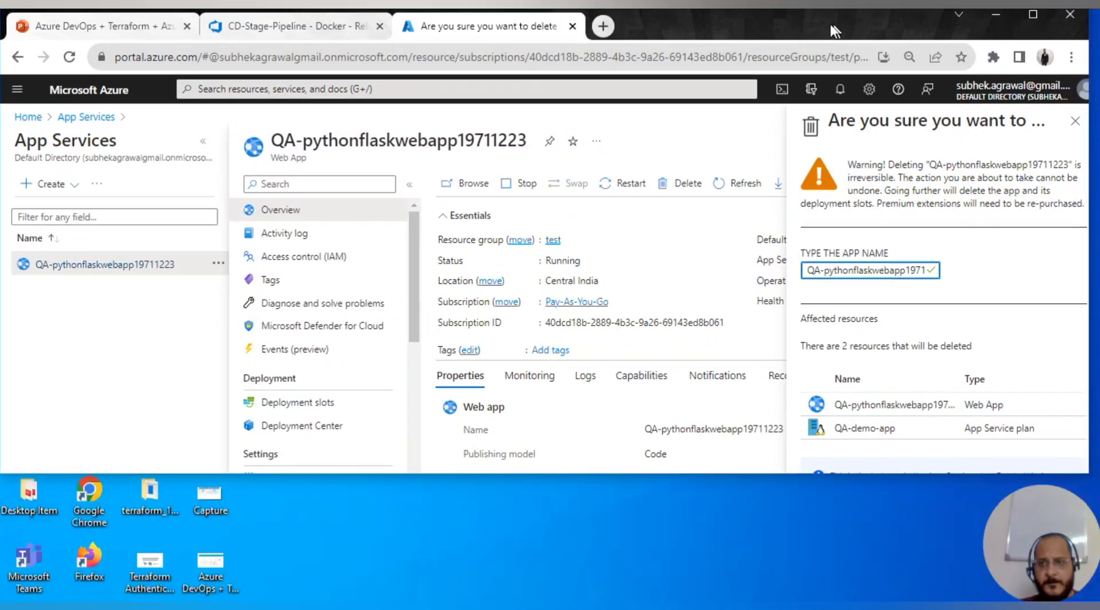
left_click(787, 461)
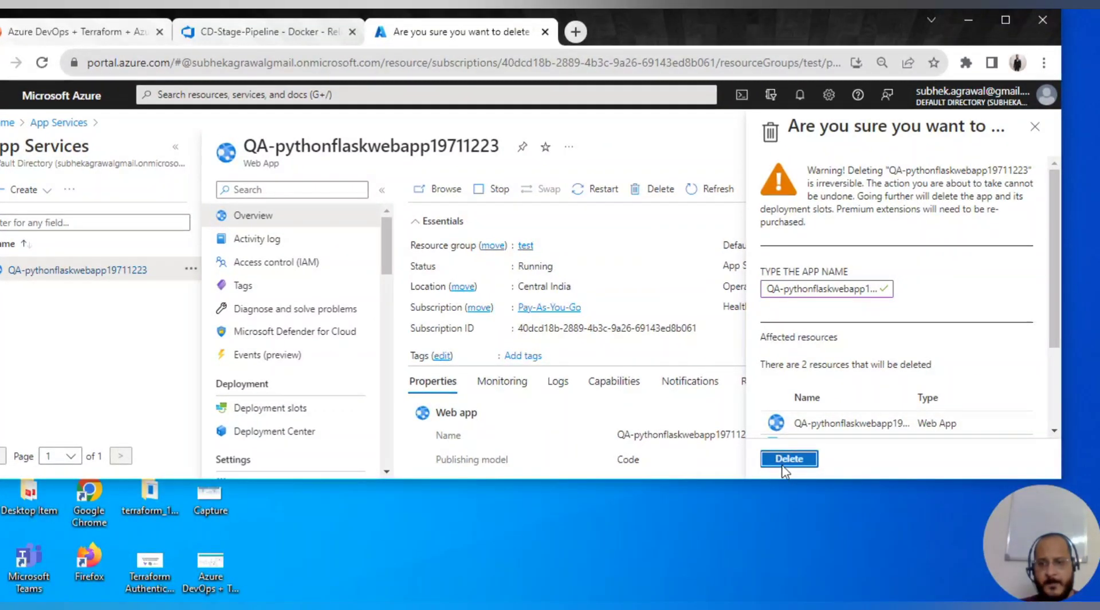
left_click(1006, 21)
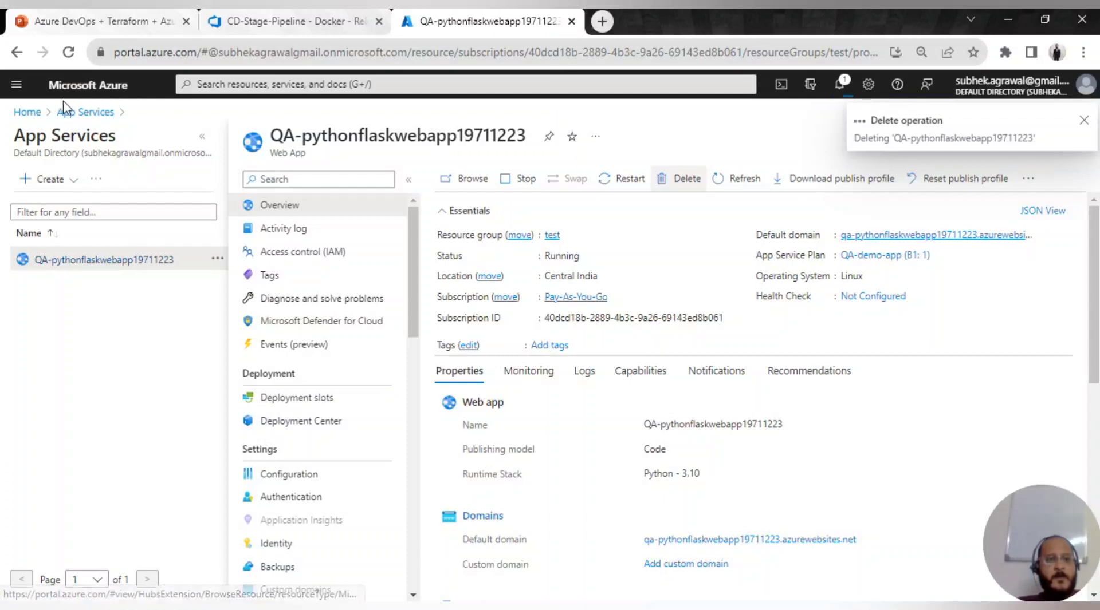
left_click(79, 109)
left_click(254, 21)
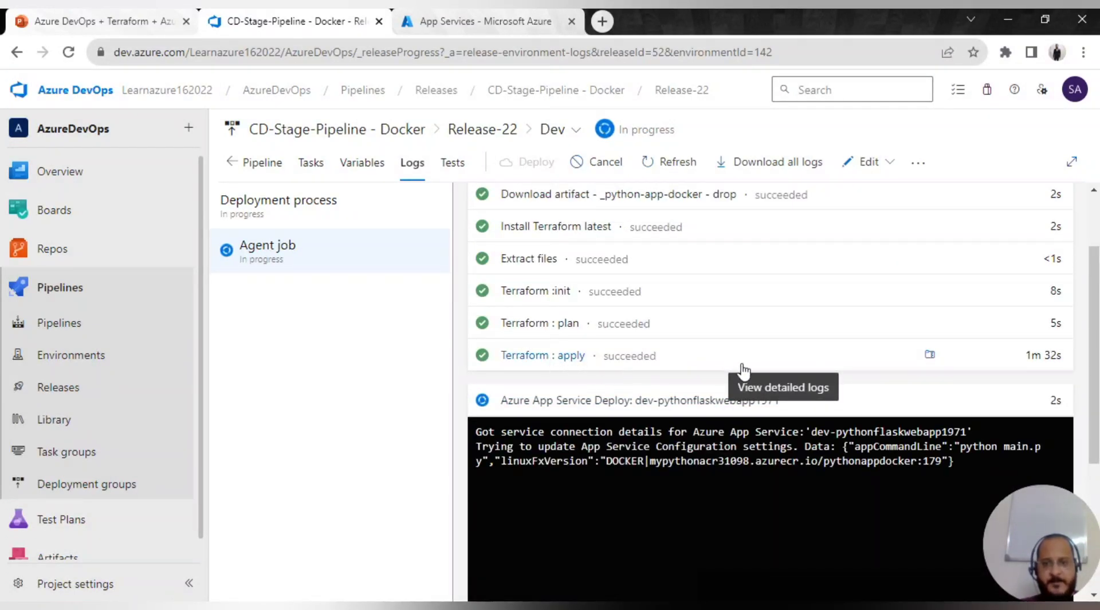
- With Terraform apply confirmed as succeeded, go back to the portal's App Services list
left_click(442, 21)
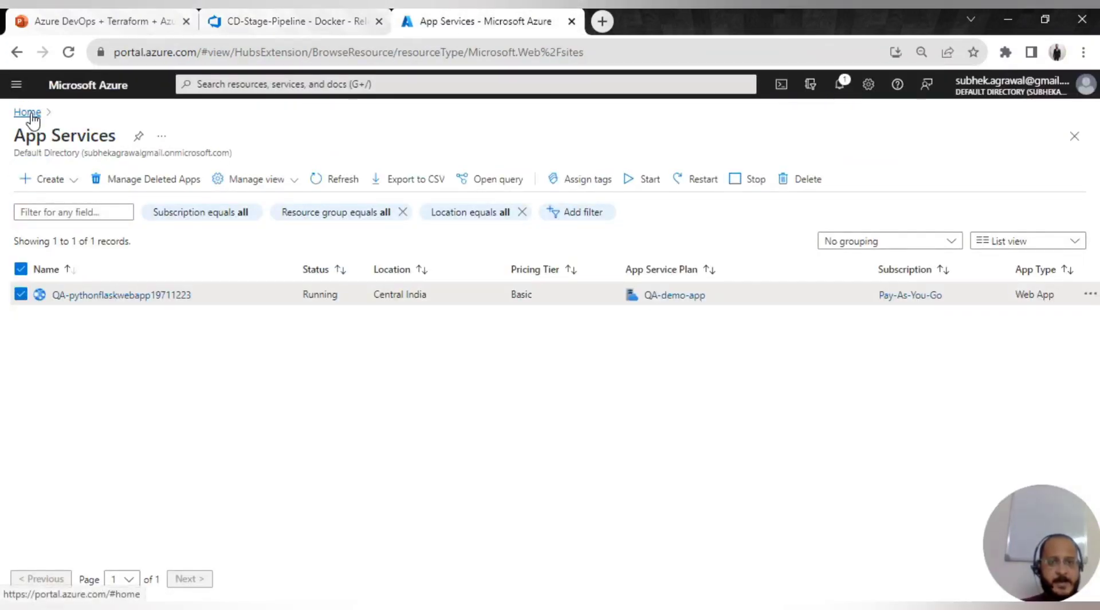
- Refresh App Services to reveal dev-pythonflaskwebapp1971, then return to the Release-22 logs
left_click(319, 176)
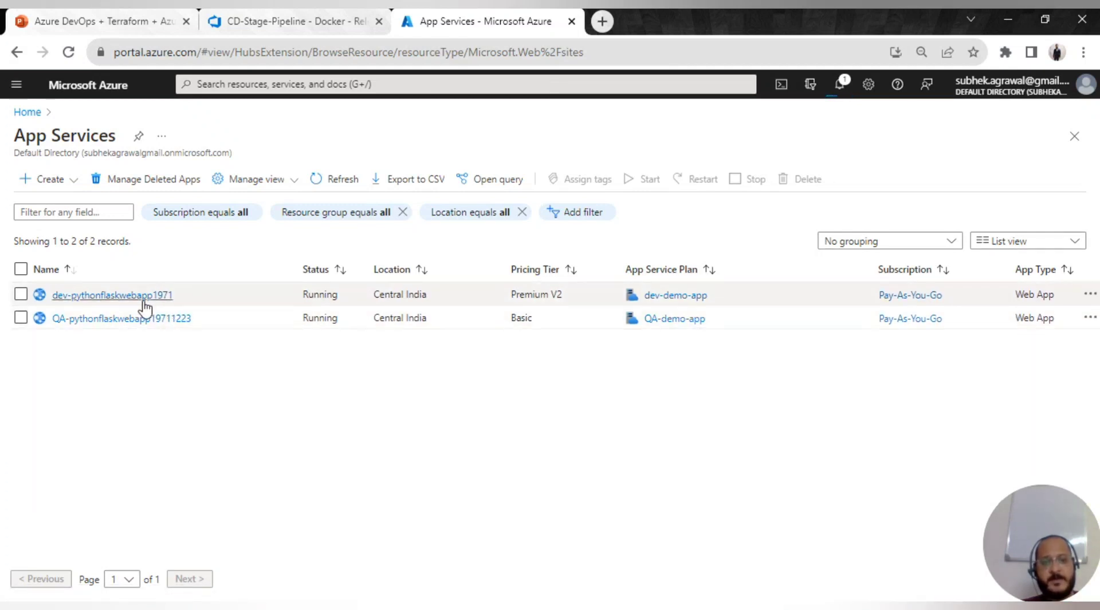
left_click(268, 23)
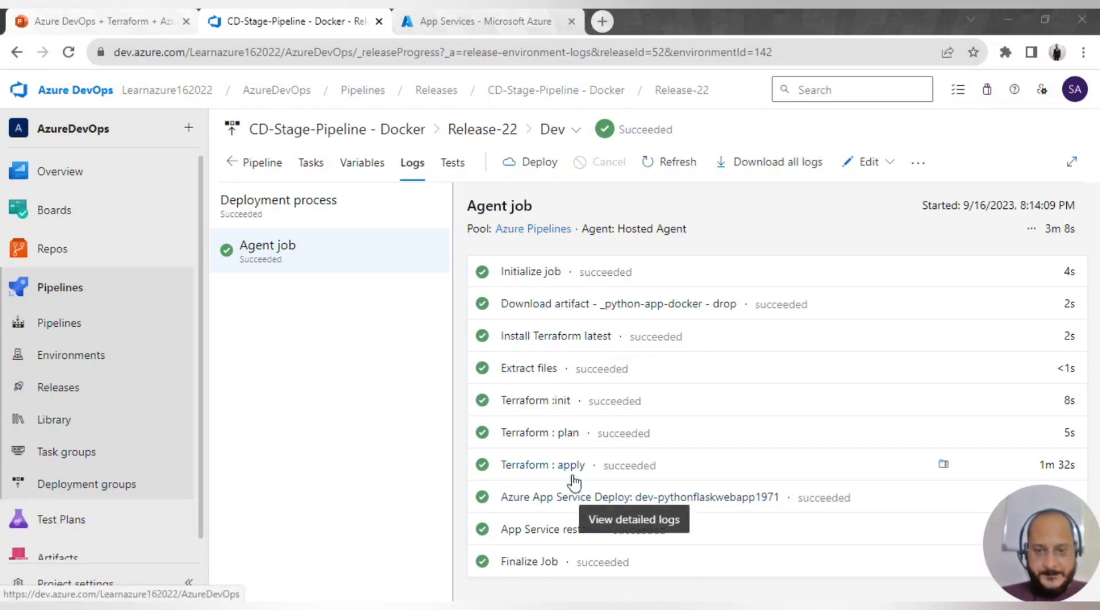
left_click(528, 502)
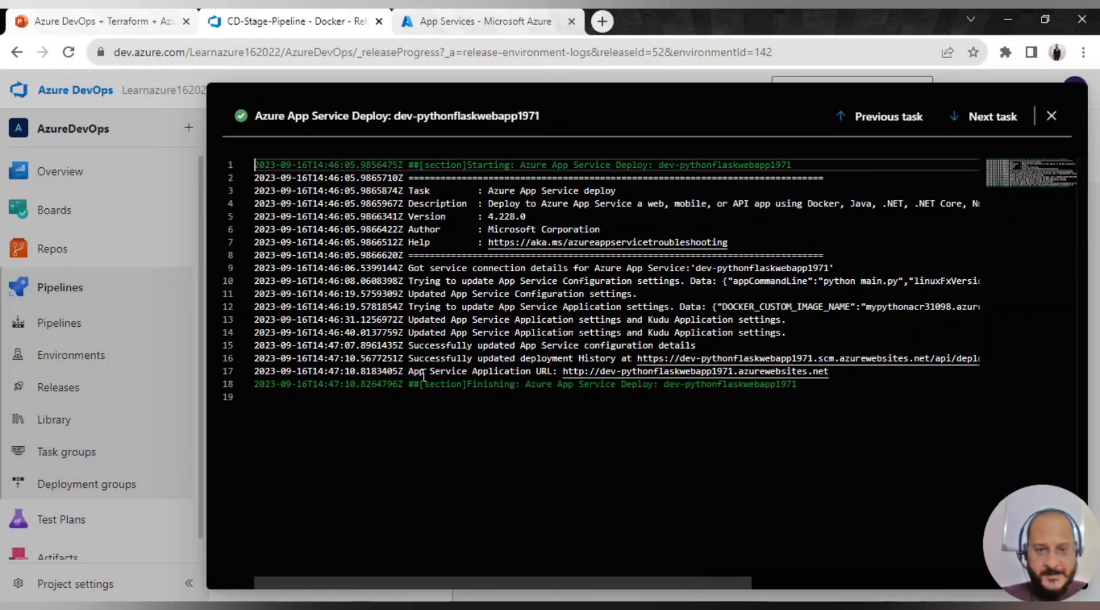
left_click_drag(408, 372, 555, 372)
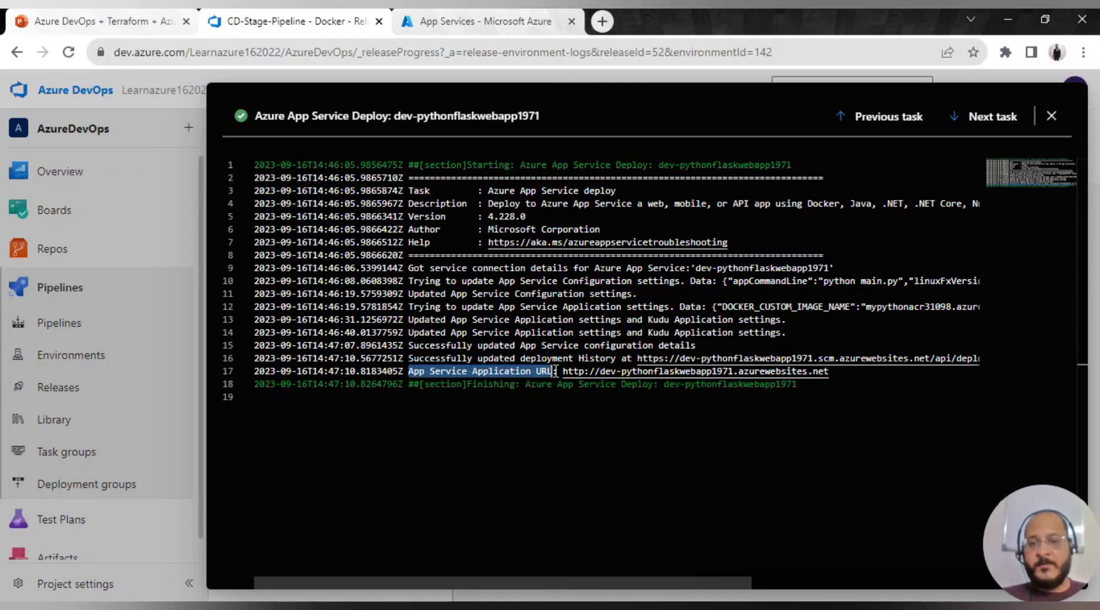
left_click(744, 437)
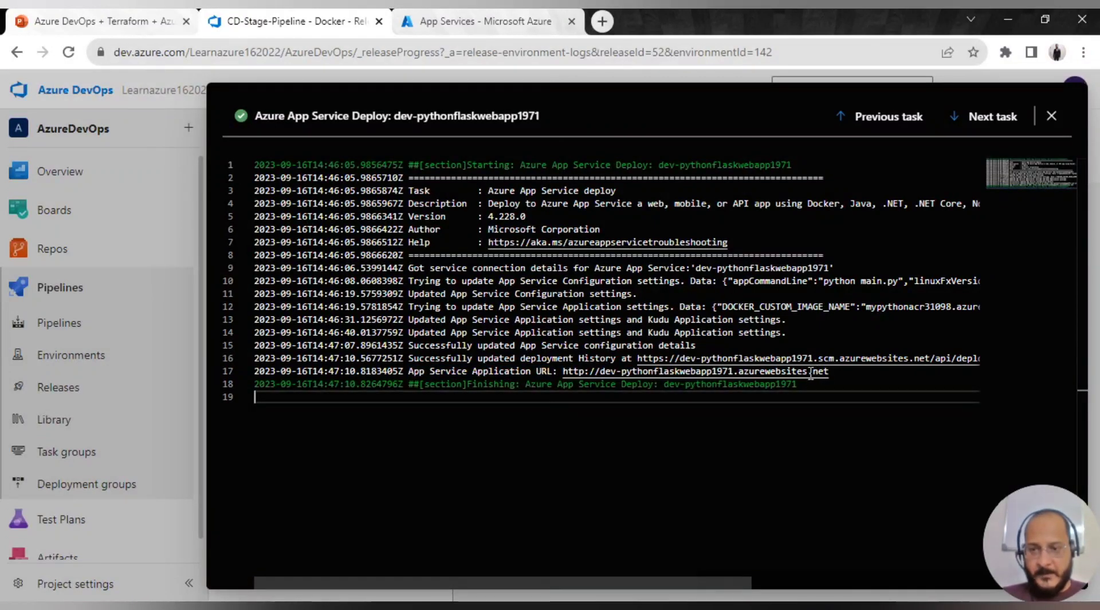
left_click(564, 372)
left_click_drag(594, 376, 837, 376)
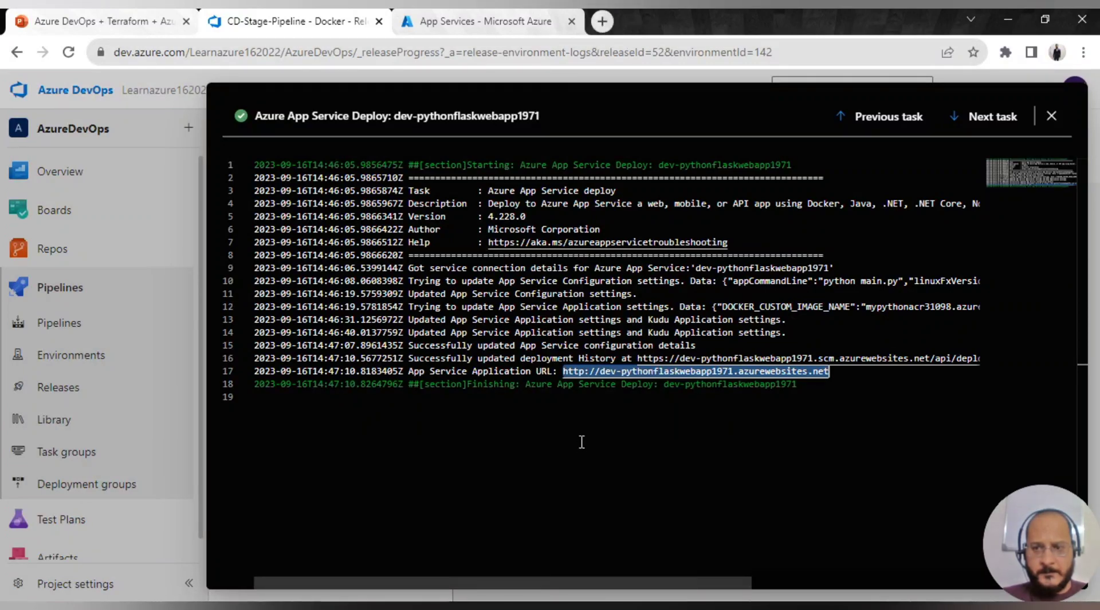
- Load the copied app URL in a new tab and go to the Sign Up page
left_click(602, 21)
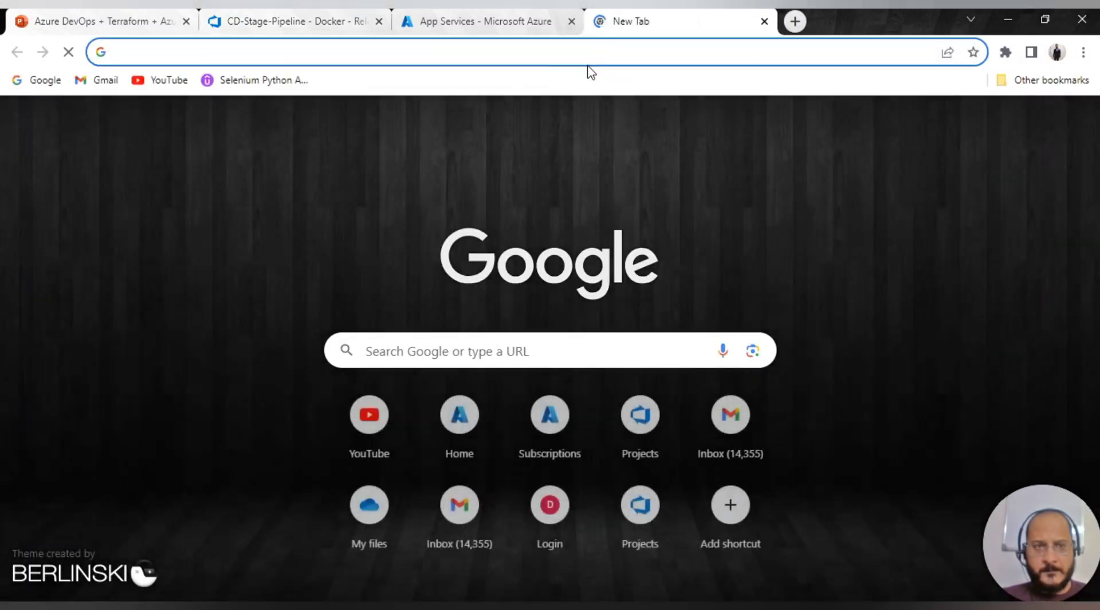
key("ctrl+v")
key("Return")
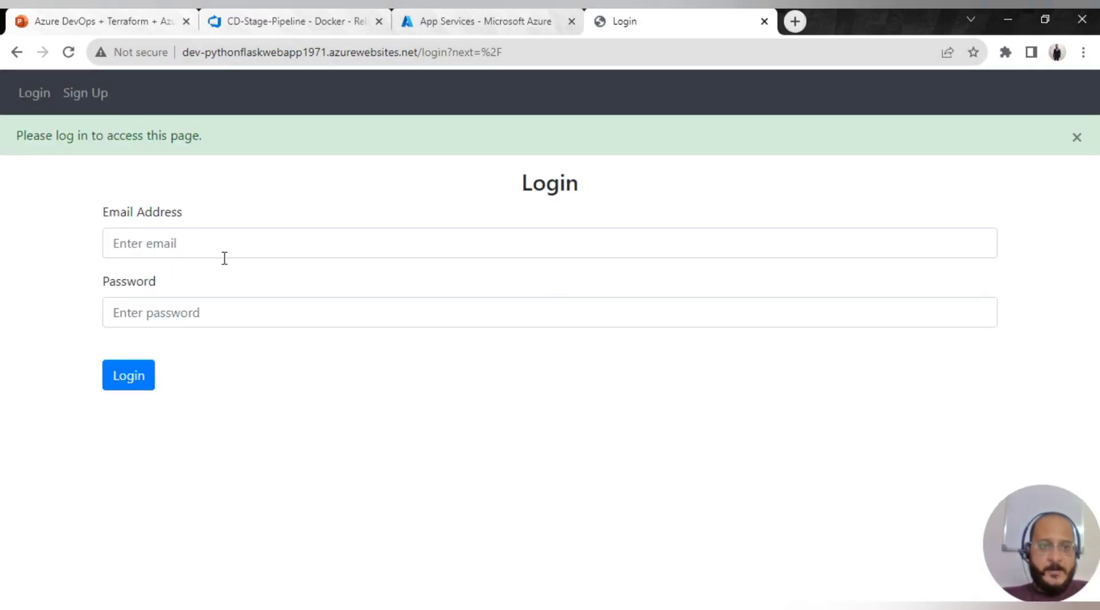
left_click(84, 97)
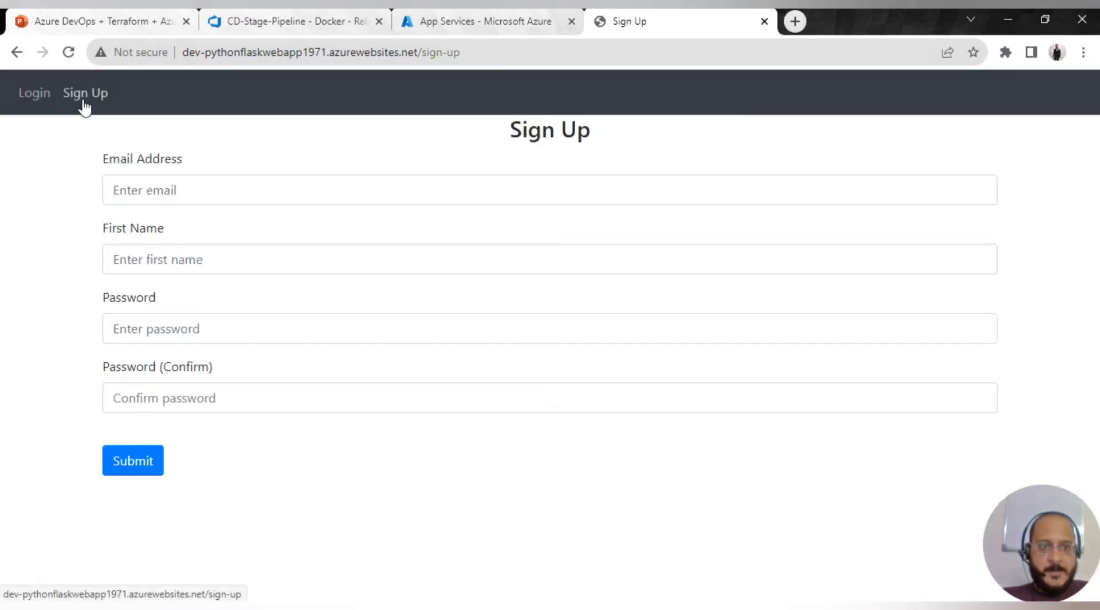
- Fill in the account's e-mail, first name, password and confirmation, and submit the sign-up
left_click(174, 189)
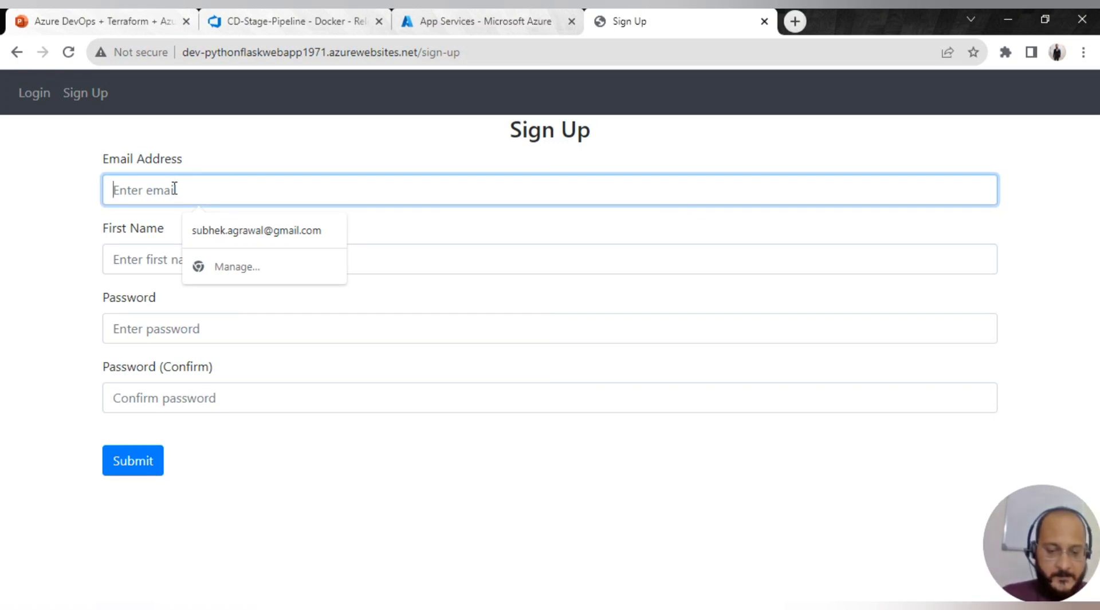
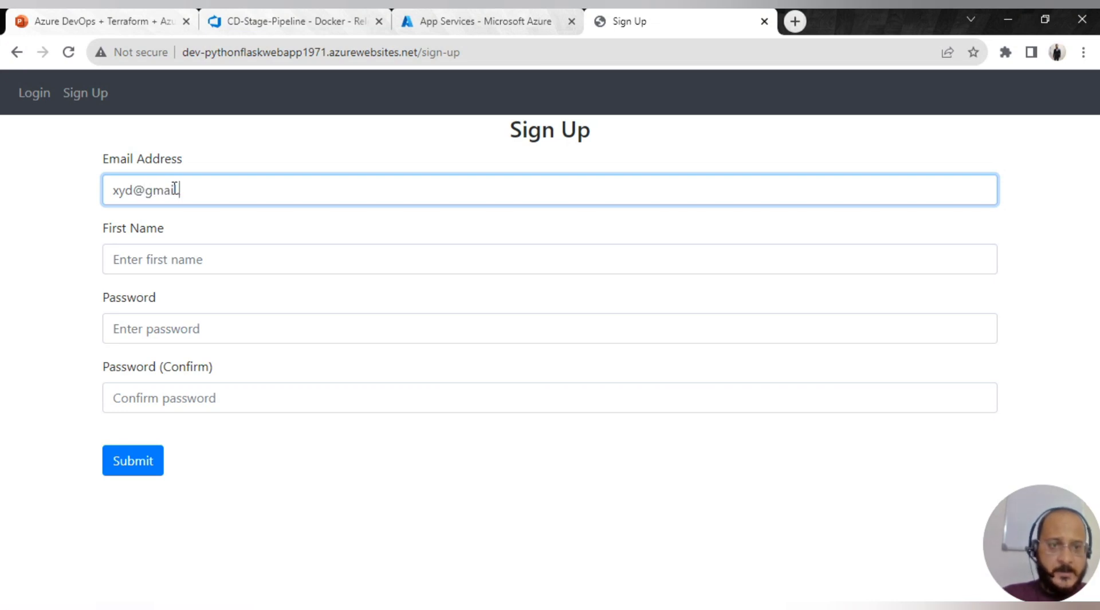
key("Tab")
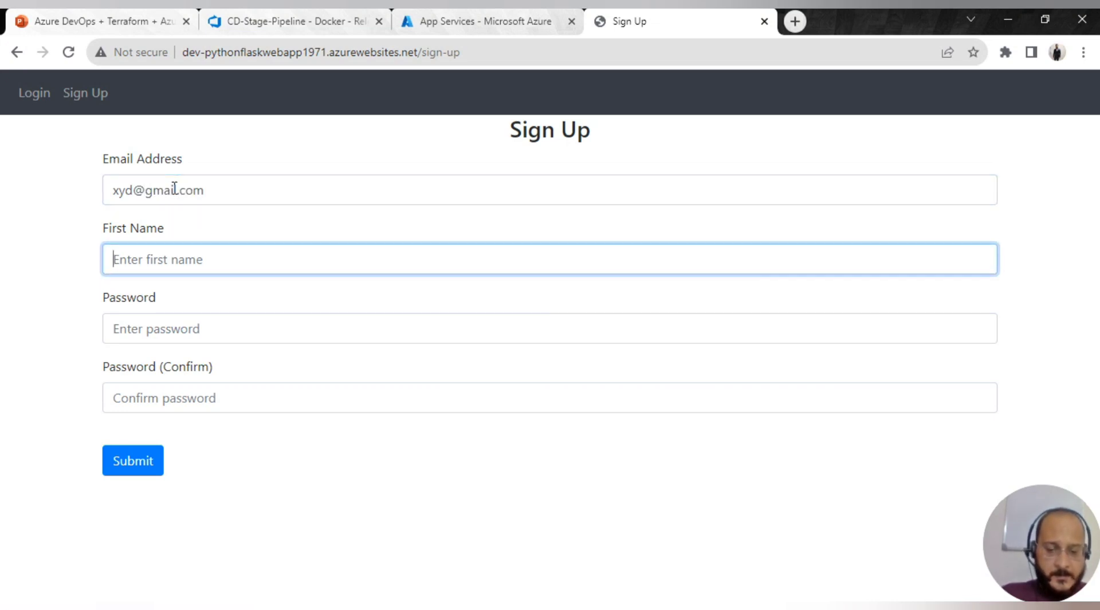
type("xyd")
key("Tab")
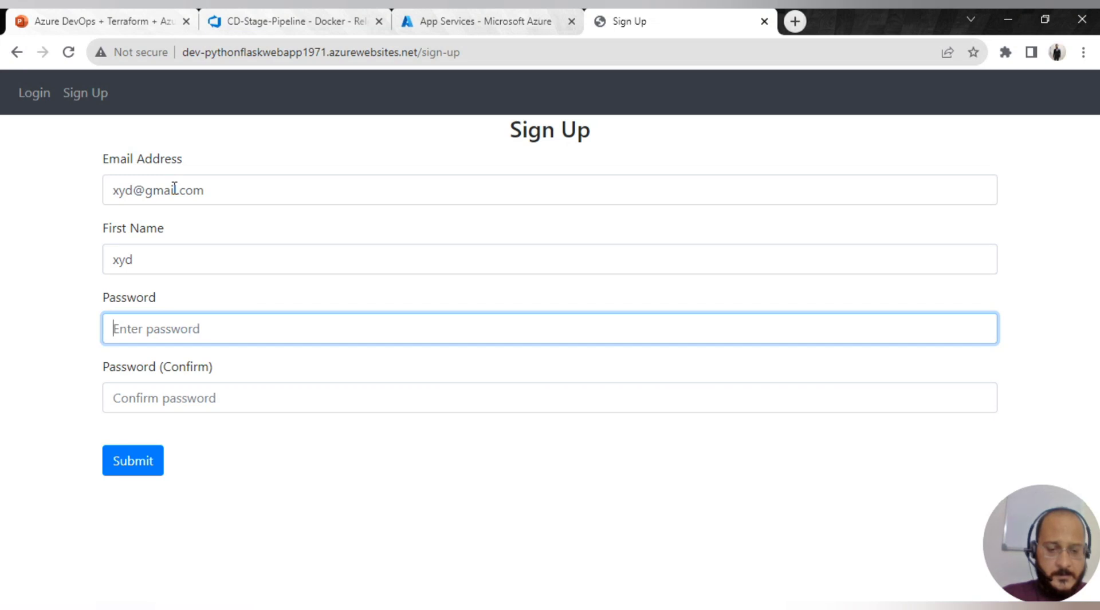
type("xy")
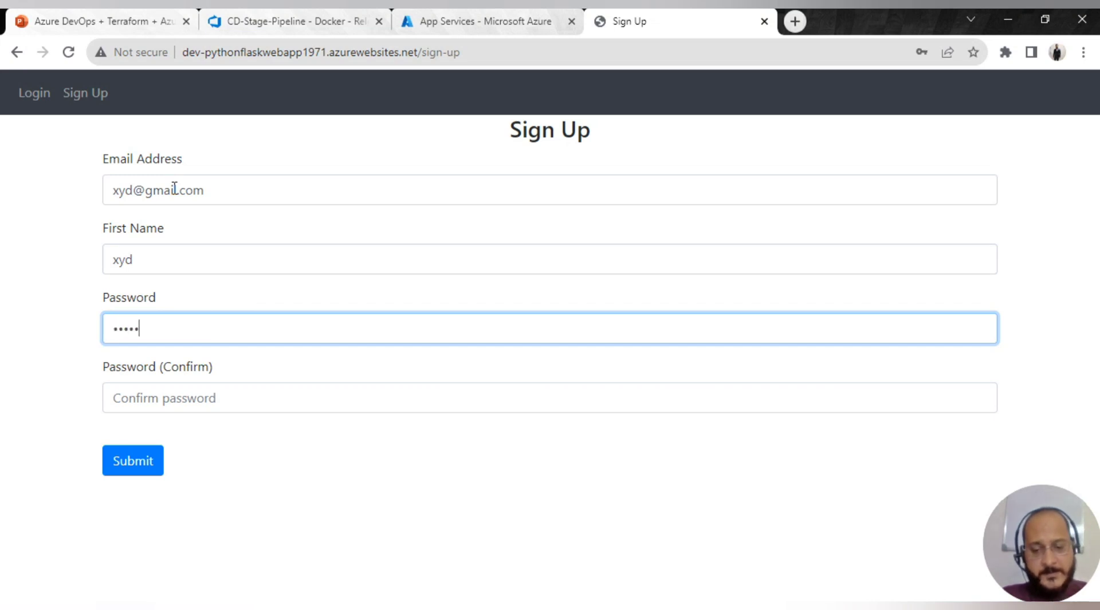
key("Tab")
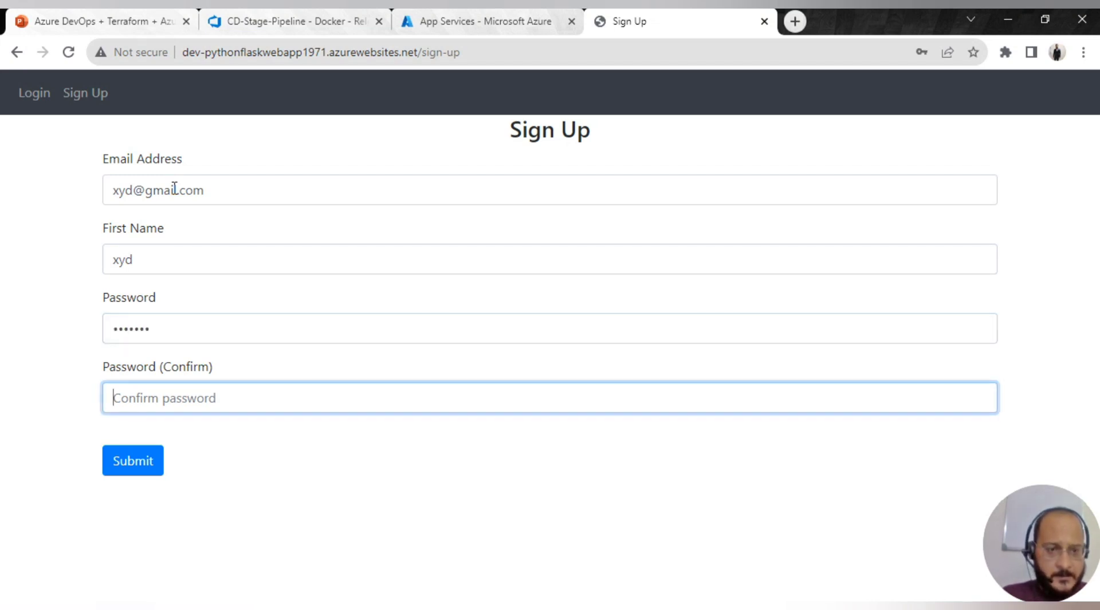
type("x")
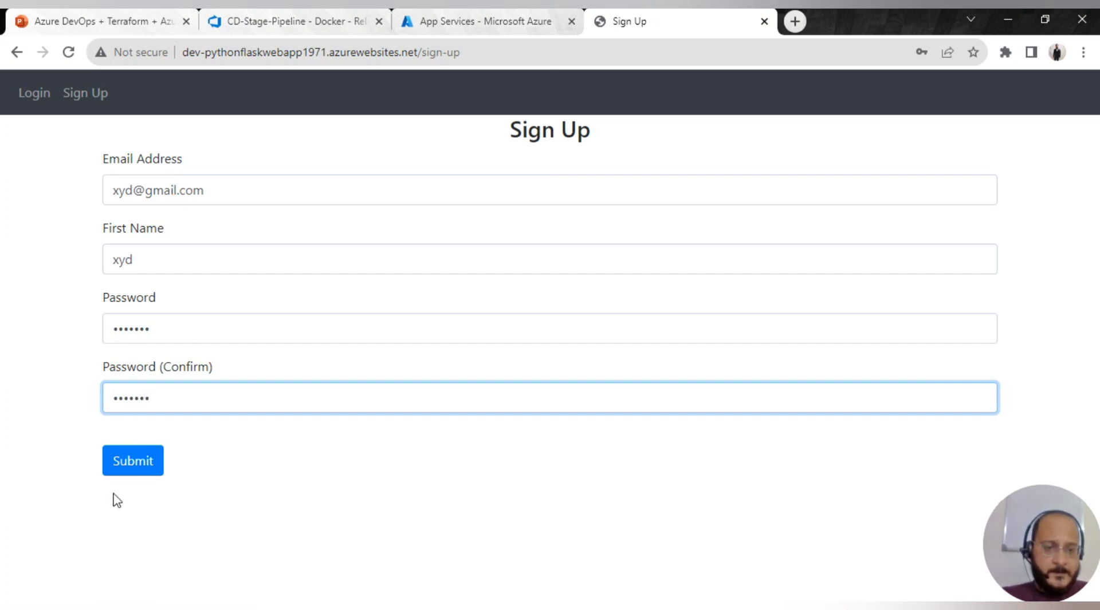
left_click(128, 465)
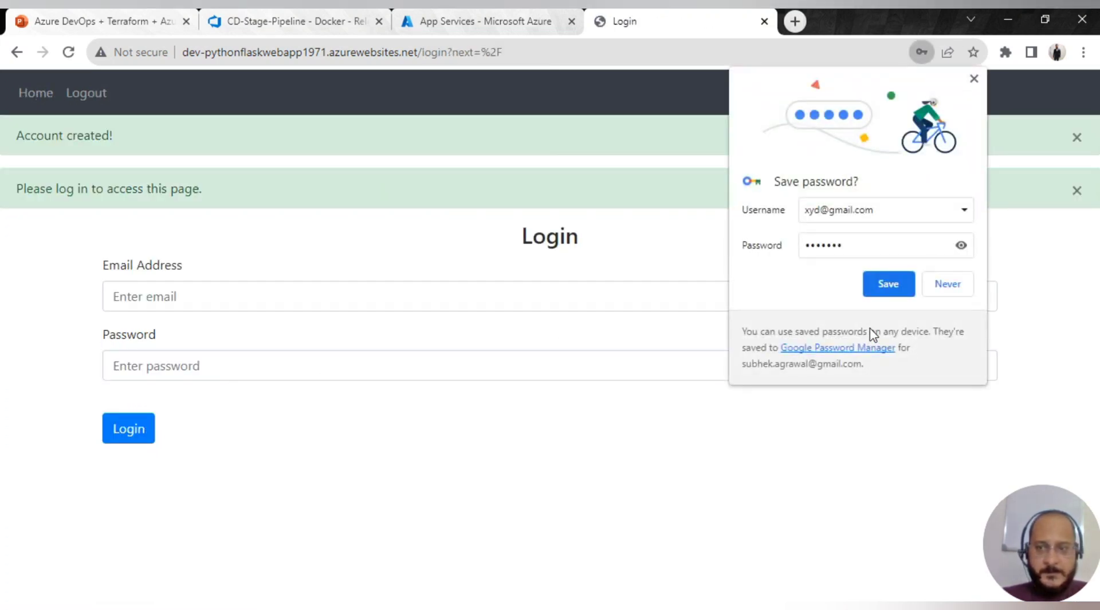
- Dismiss the save-password prompt, go Home, and autofill the new account's e-mail on Login
left_click(949, 291)
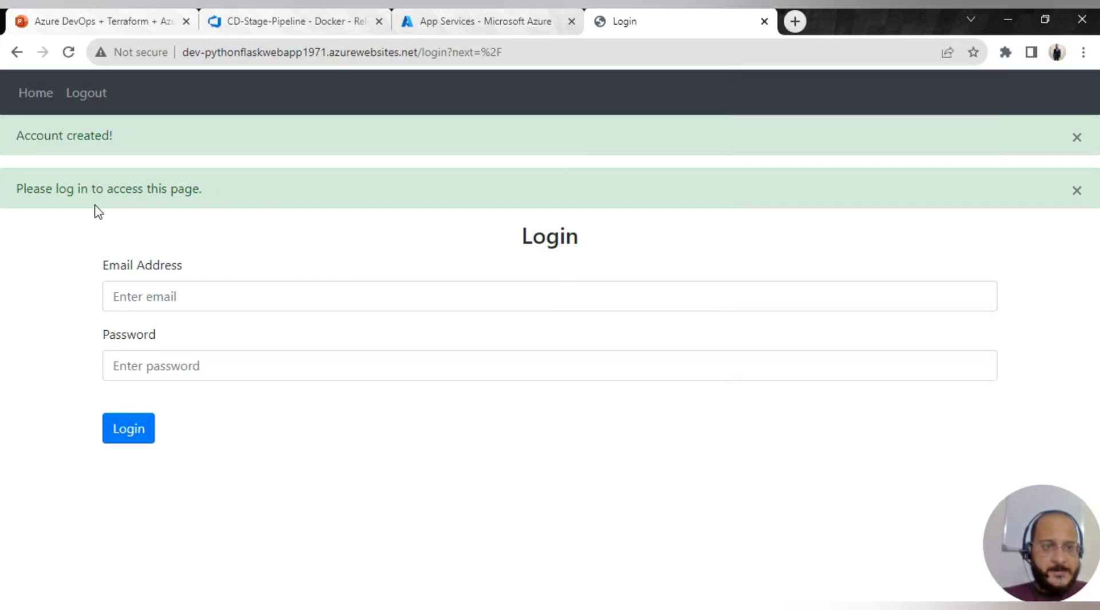
left_click(47, 109)
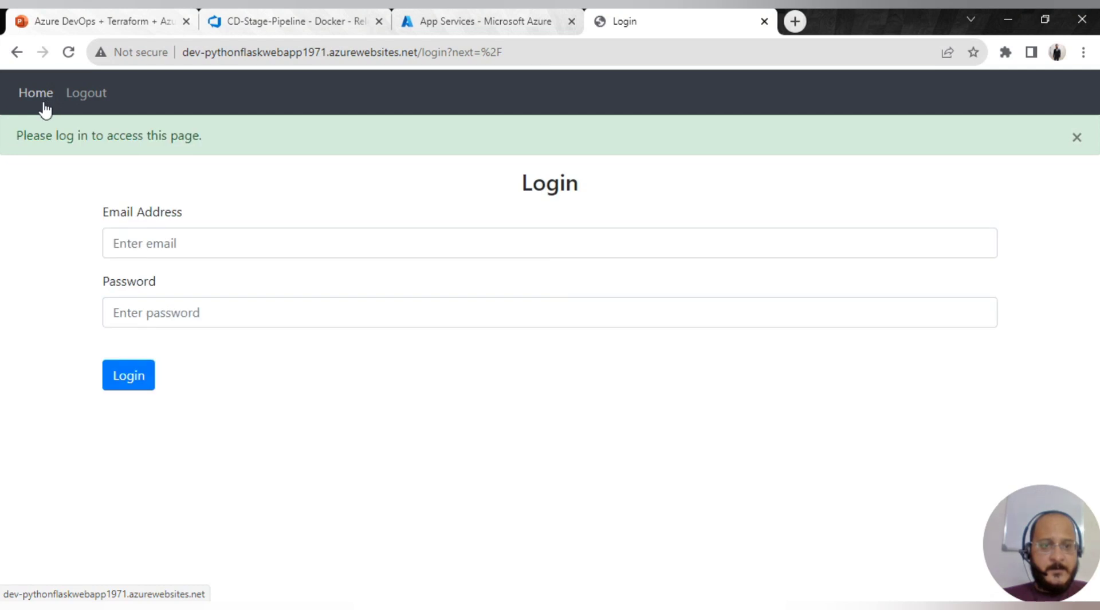
left_click(193, 239)
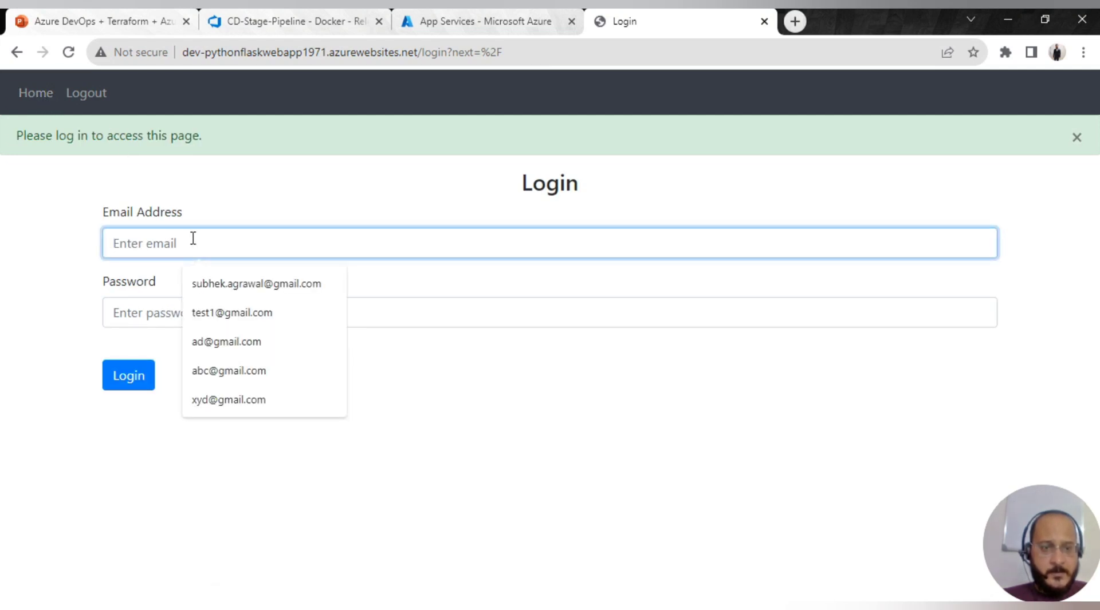
left_click(228, 400)
left_click(178, 312)
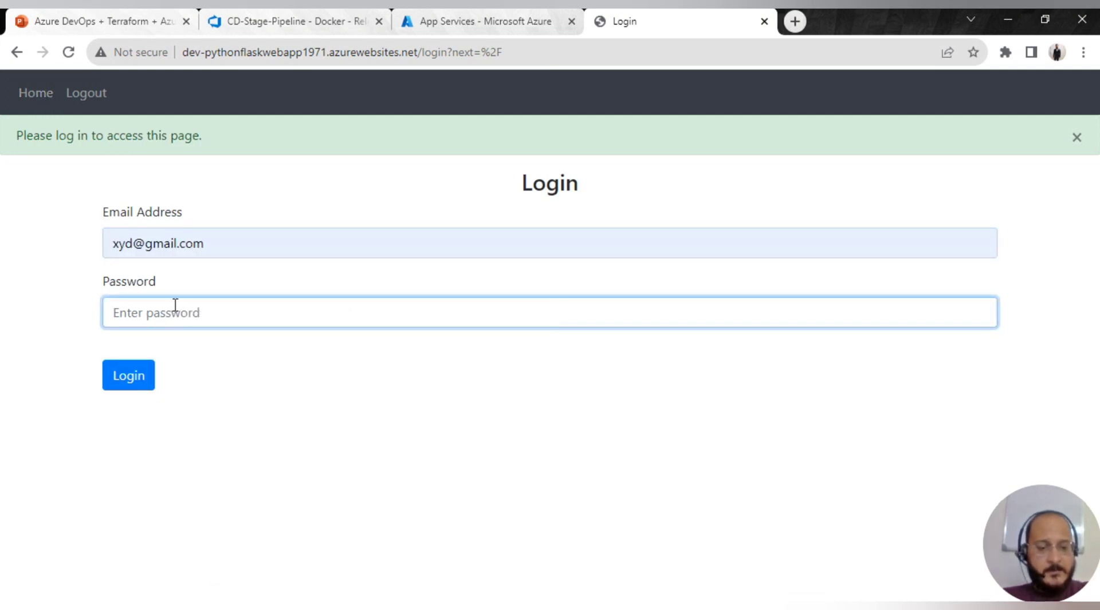
- Enter the password and attempt login, then log out and reload the login page
type("•")
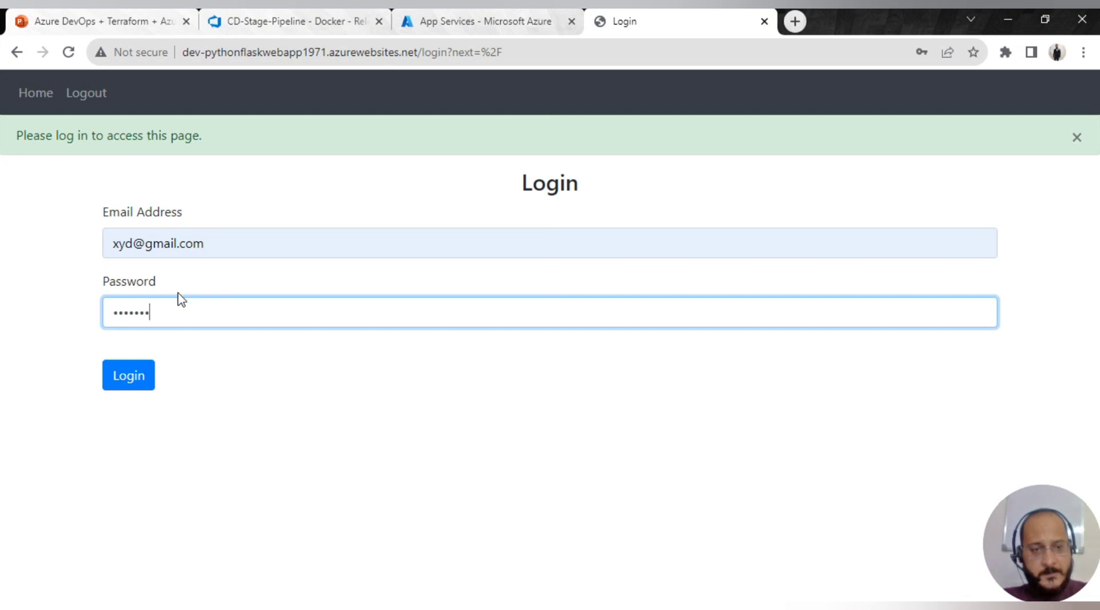
type("••••••")
left_click(117, 380)
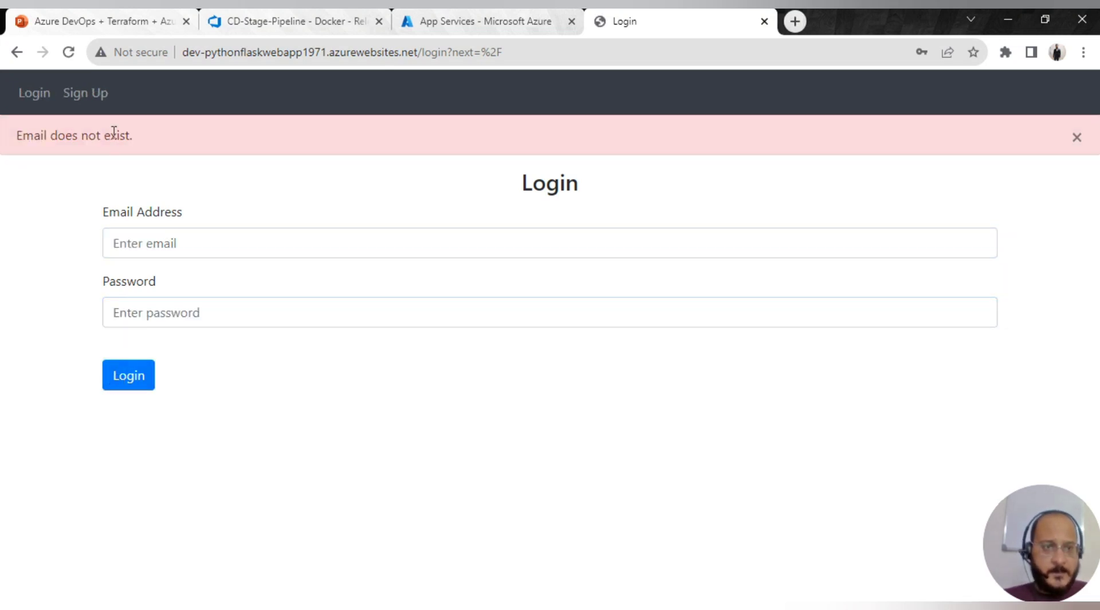
left_click(80, 96)
left_click(77, 93)
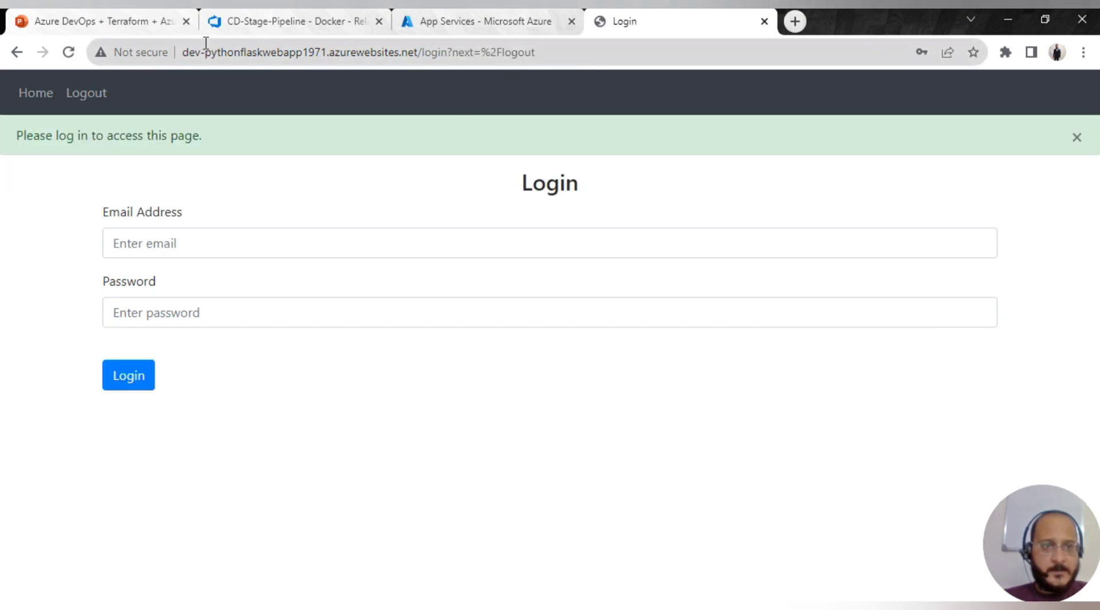
left_click(69, 52)
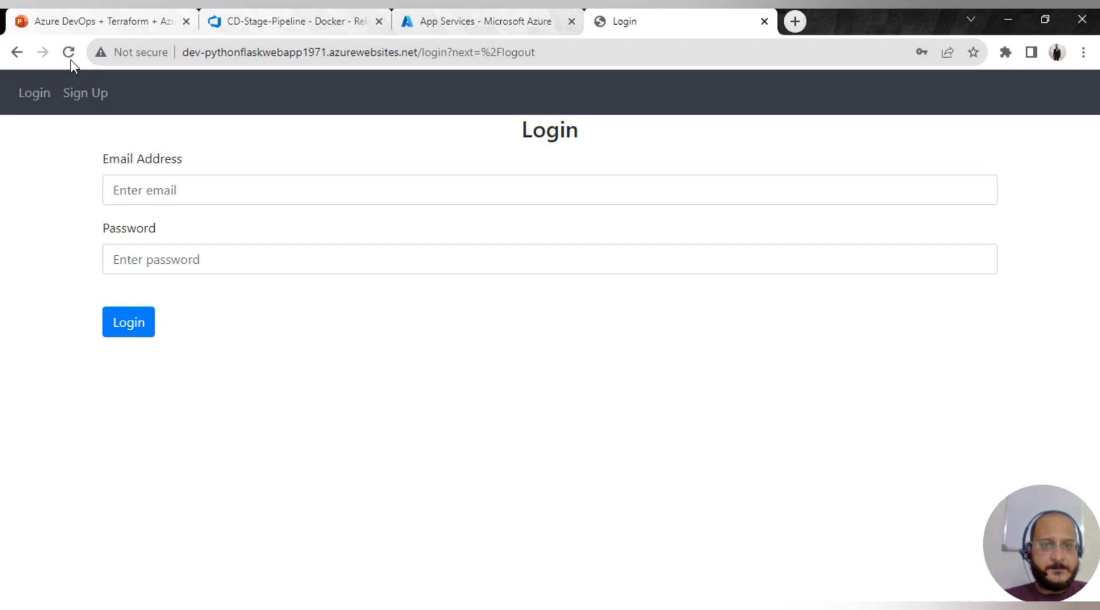
left_click(68, 52)
left_click(68, 52)
left_click(68, 52)
- Retry login with the saved e-mail and a password, rejected with 'Email does not exist.'
left_click(157, 191)
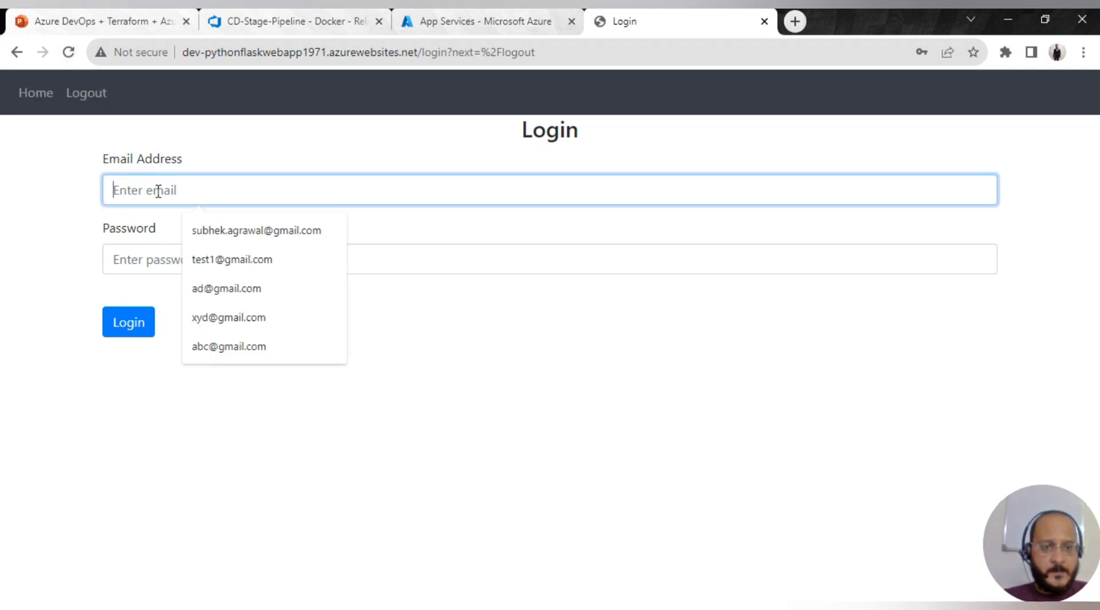
left_click(228, 318)
left_click(218, 268)
type("••")
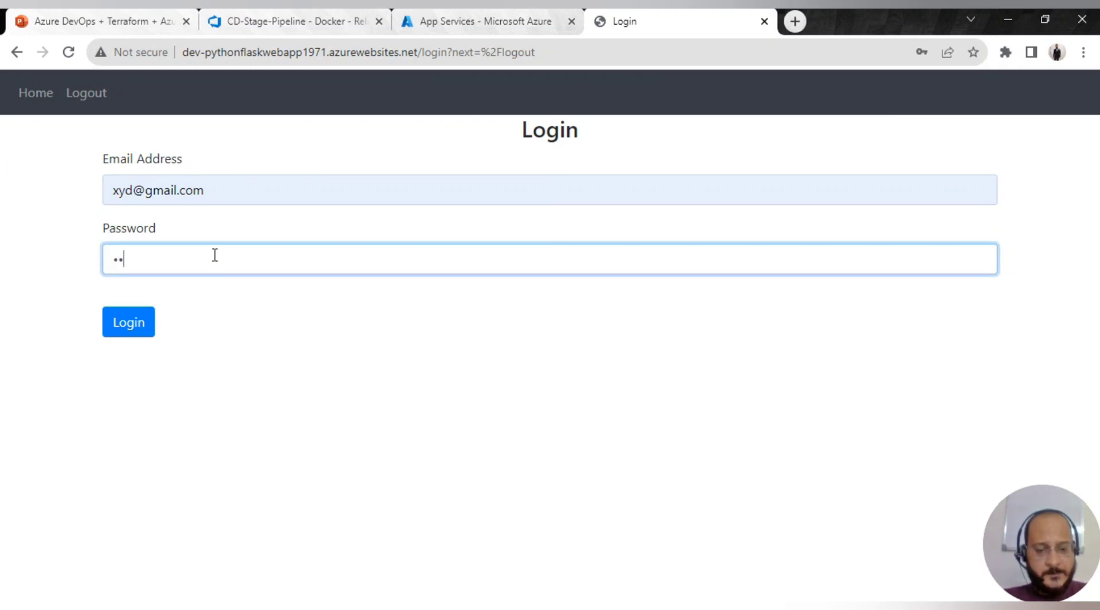
left_click(137, 319)
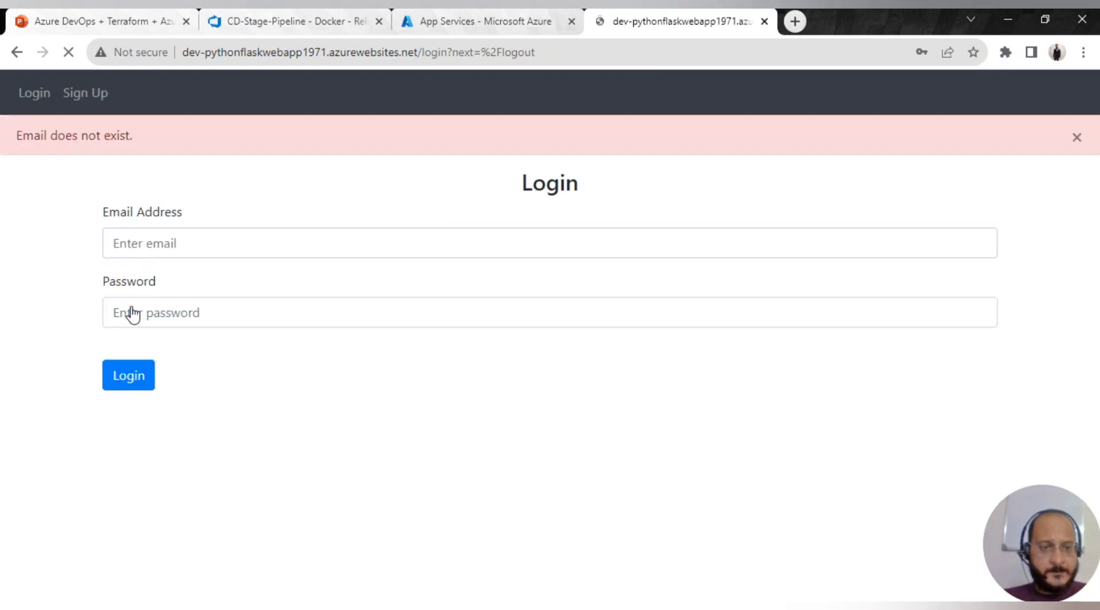
- Attempt login once more, then log out and close the app's tab
left_click(32, 93)
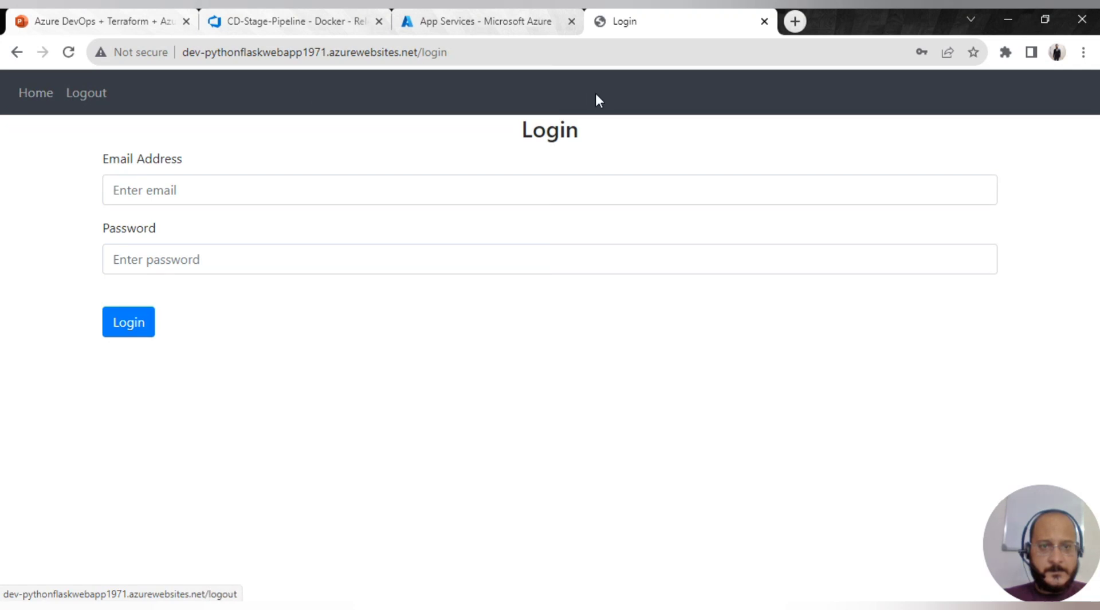
left_click(212, 190)
left_click(239, 295)
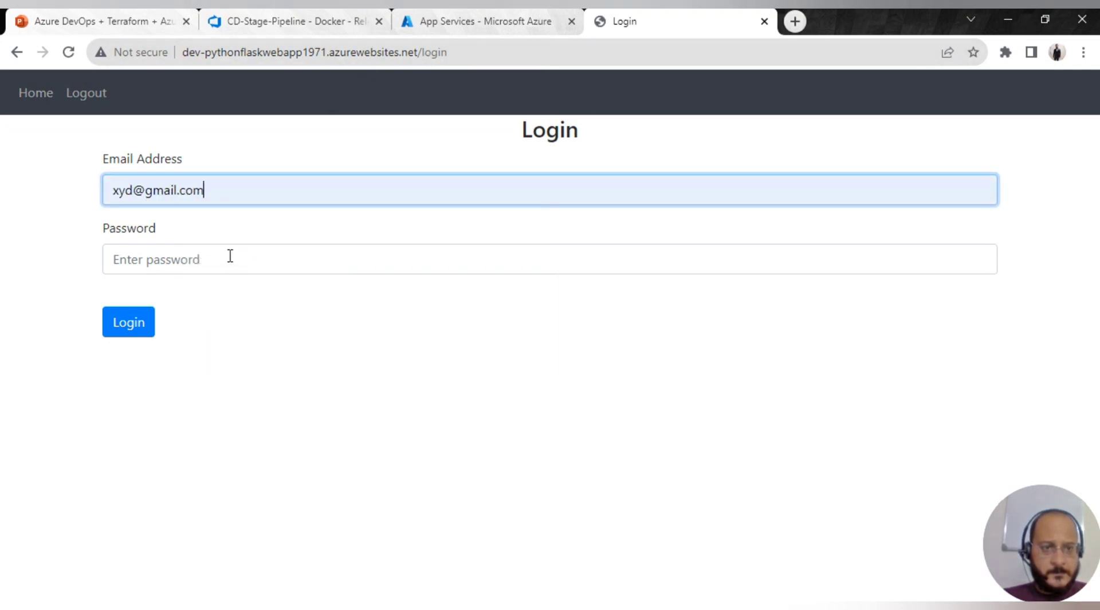
left_click(228, 255)
type("a")
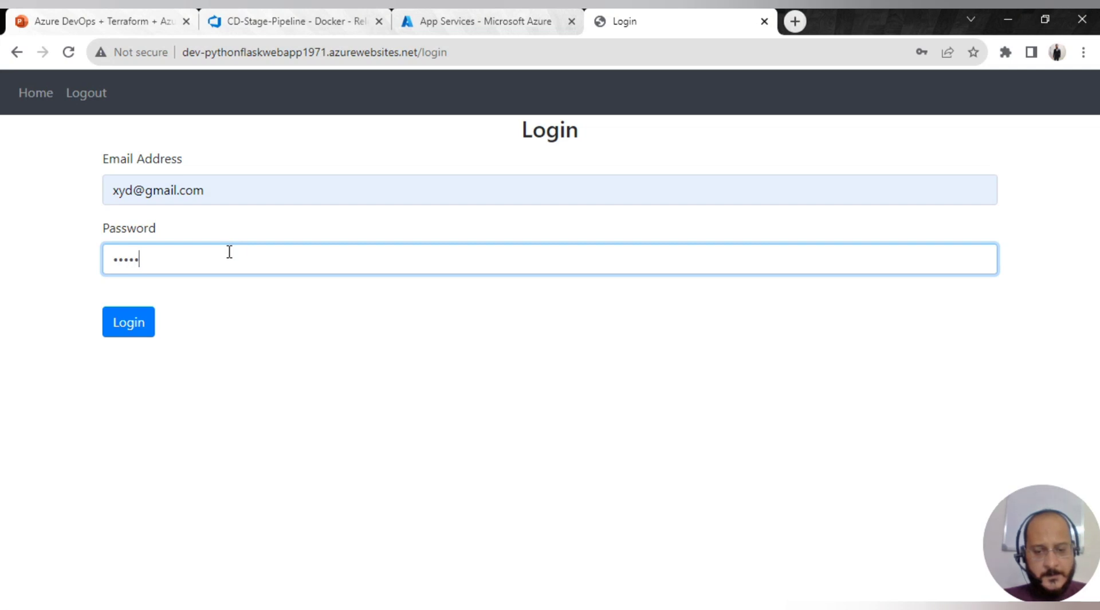
left_click(150, 321)
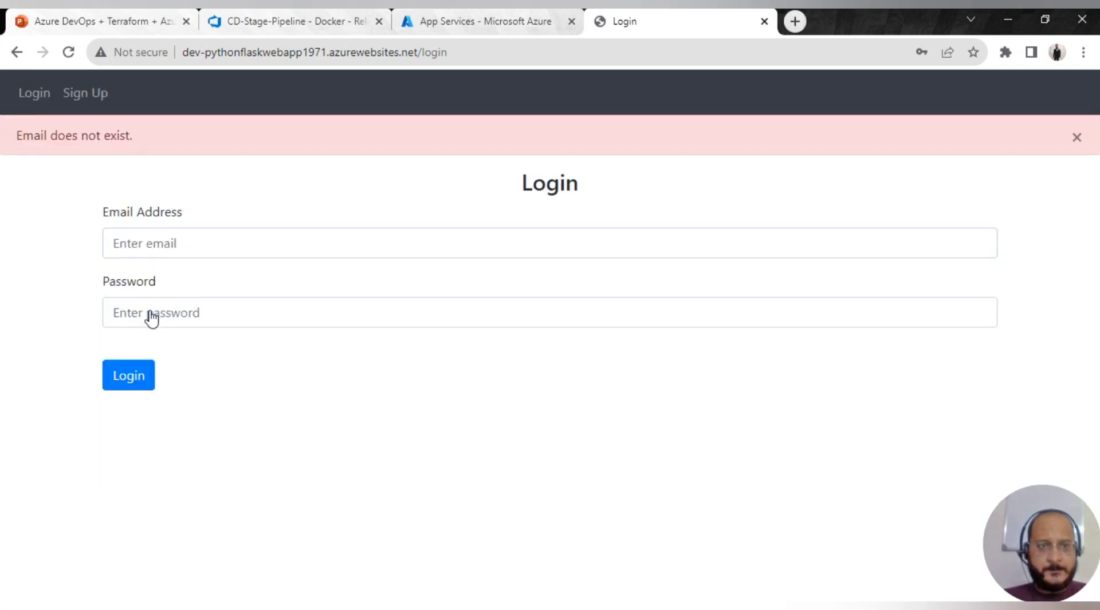
left_click(33, 94)
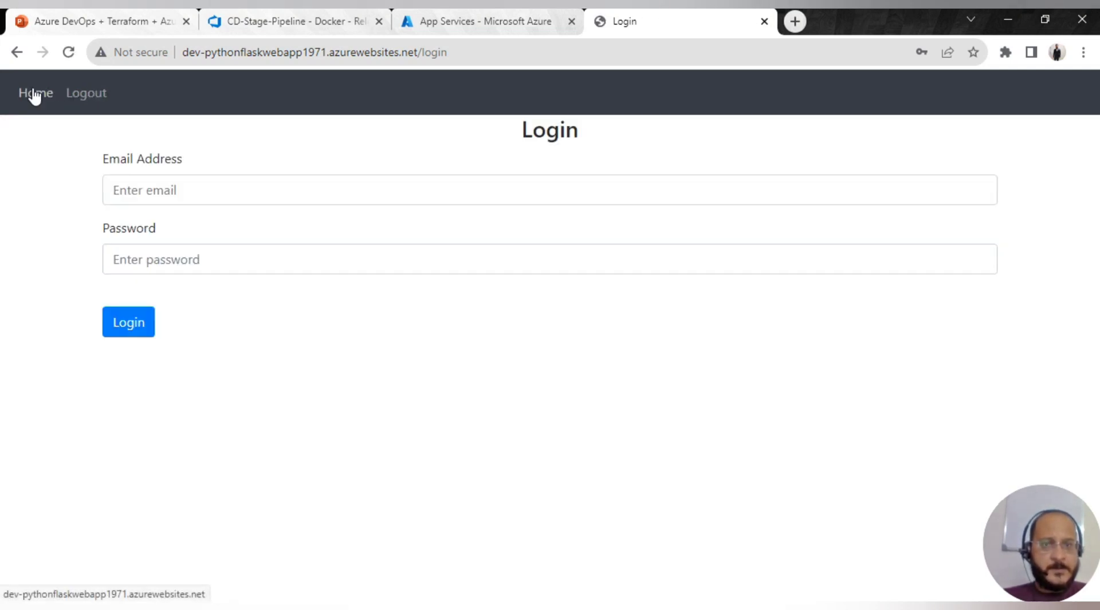
left_click(77, 95)
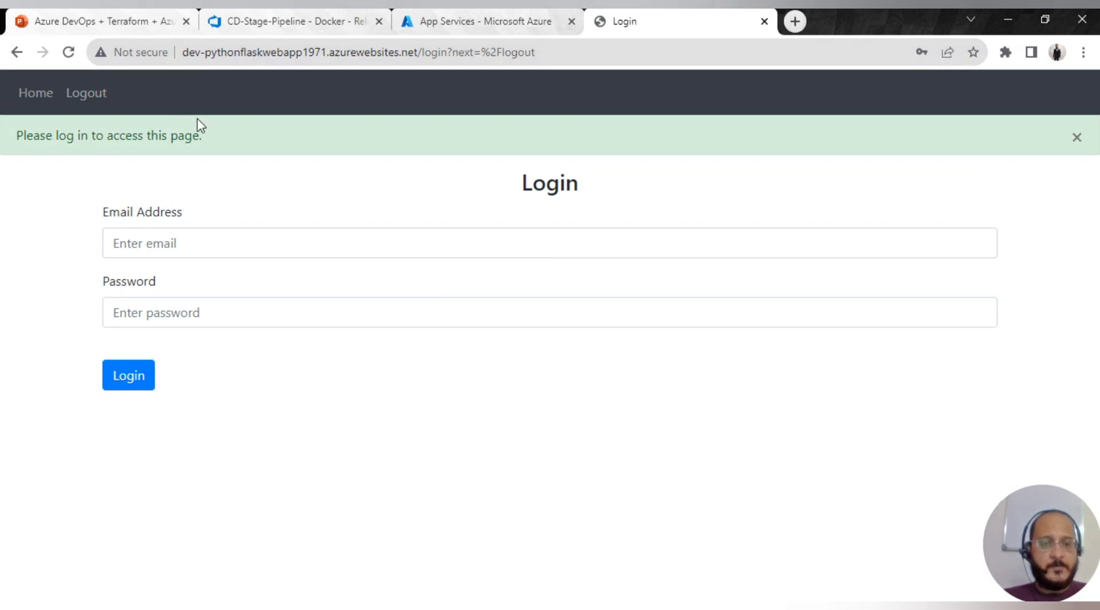
left_click(764, 21)
- Load the dev app in a new tab and submit the note 'this is my test note'
left_click(600, 25)
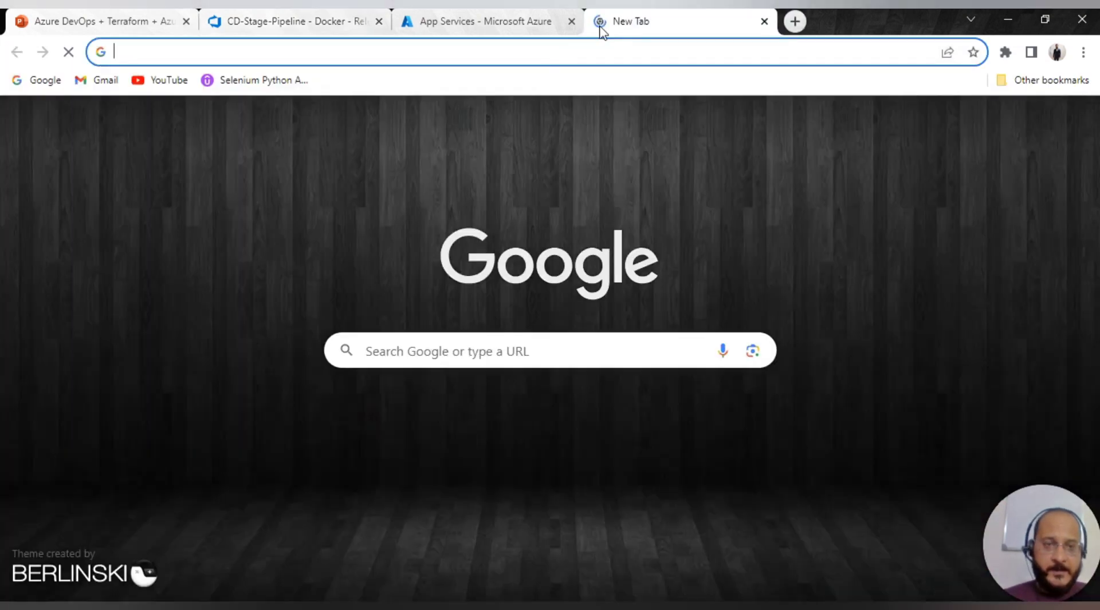
type("dev")
key("Return")
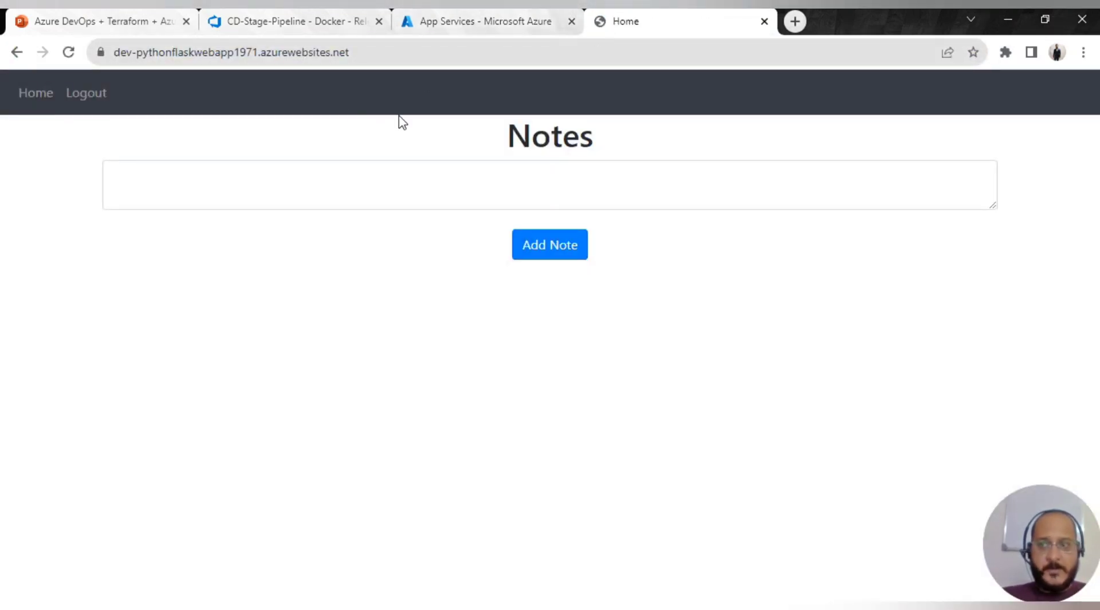
left_click(192, 174)
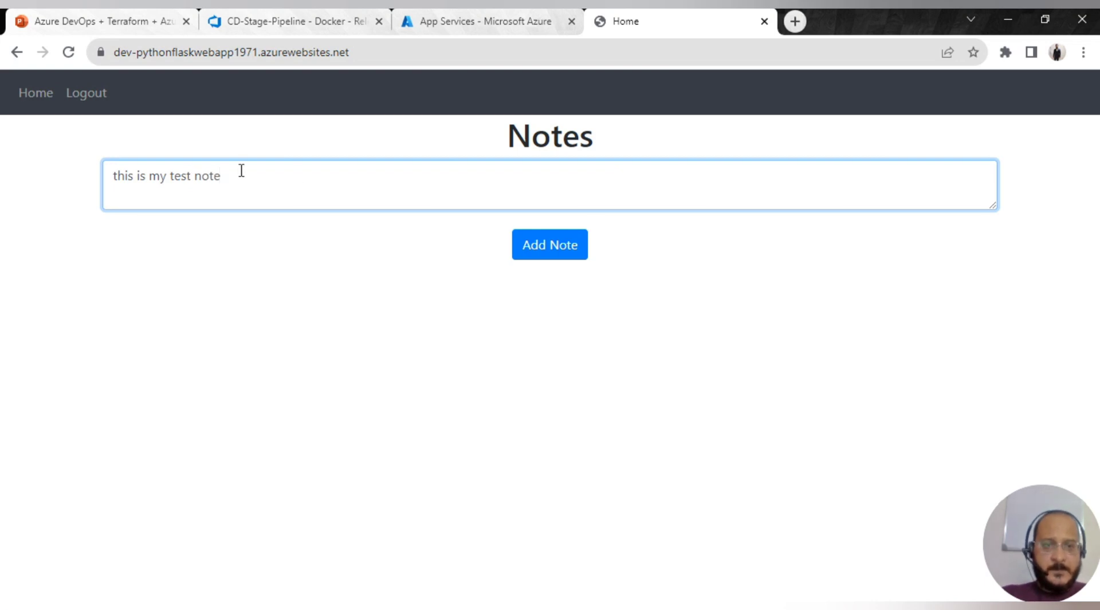
left_click(523, 245)
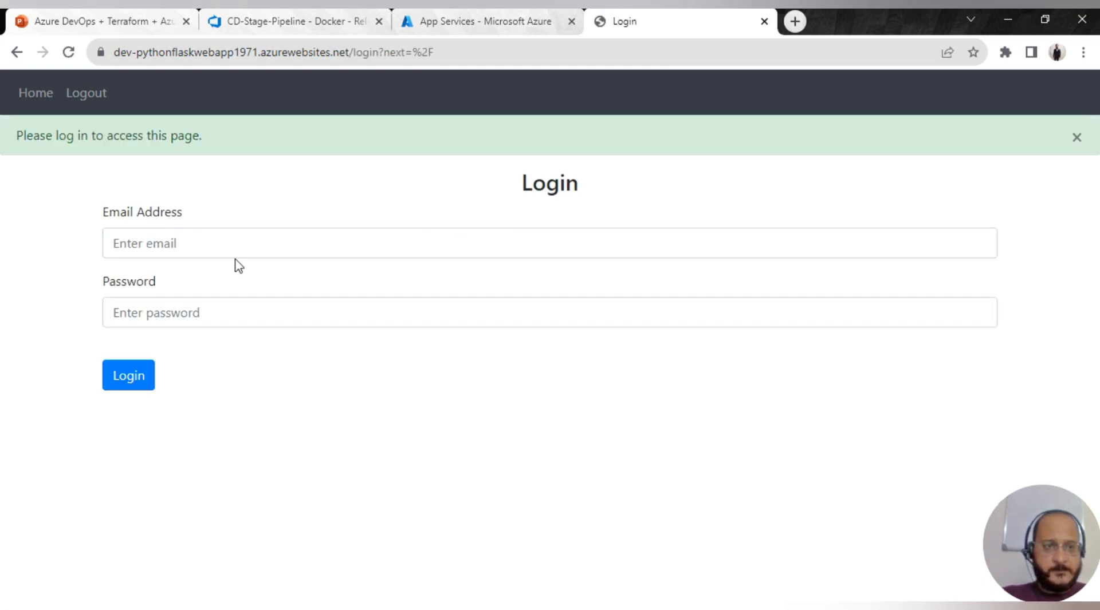
- Try logging in with a saved test e-mail and its password, then return Home
left_click(171, 237)
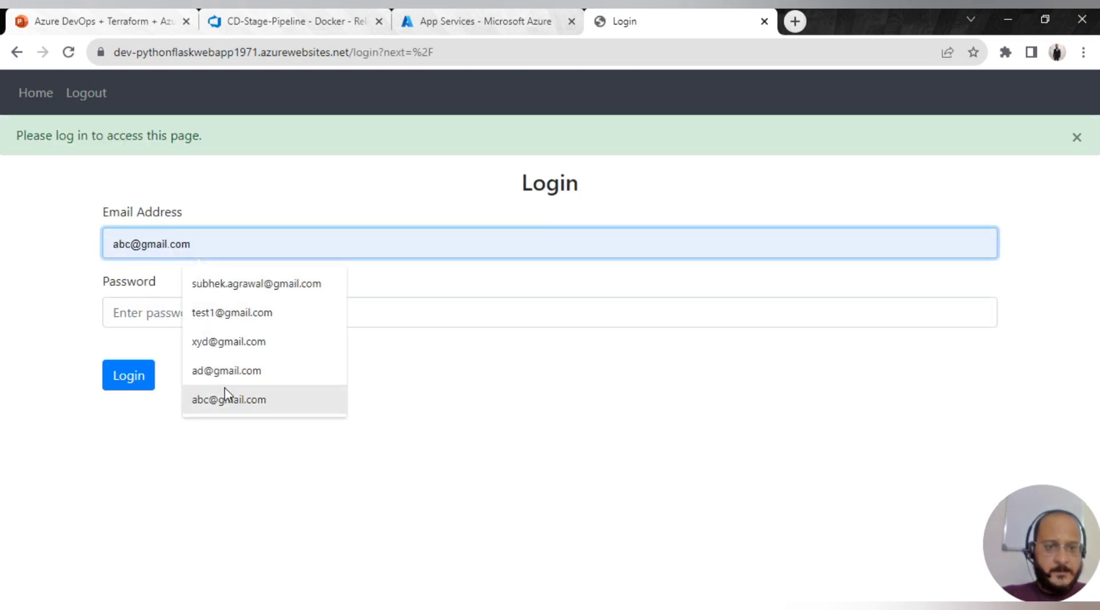
left_click(229, 342)
left_click(190, 303)
type("***")
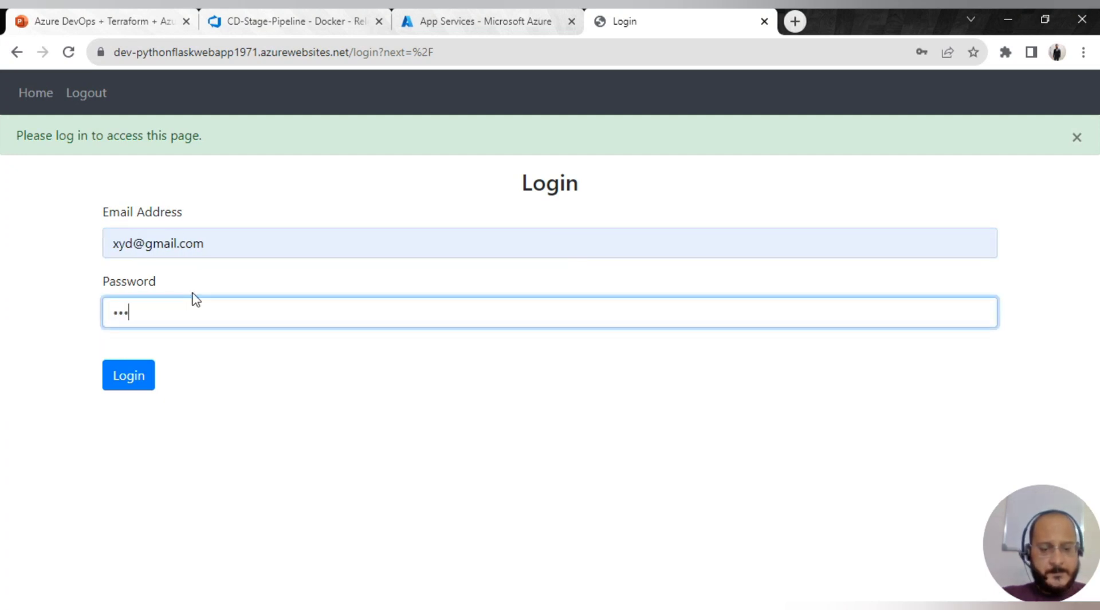
type("*****")
left_click(145, 378)
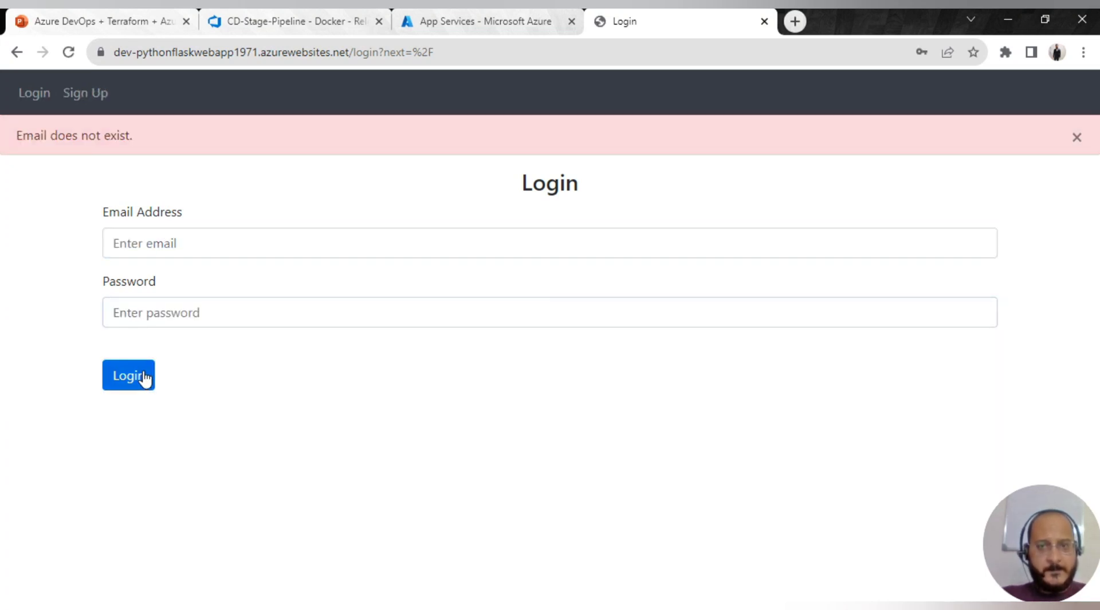
left_click(145, 378)
left_click(38, 98)
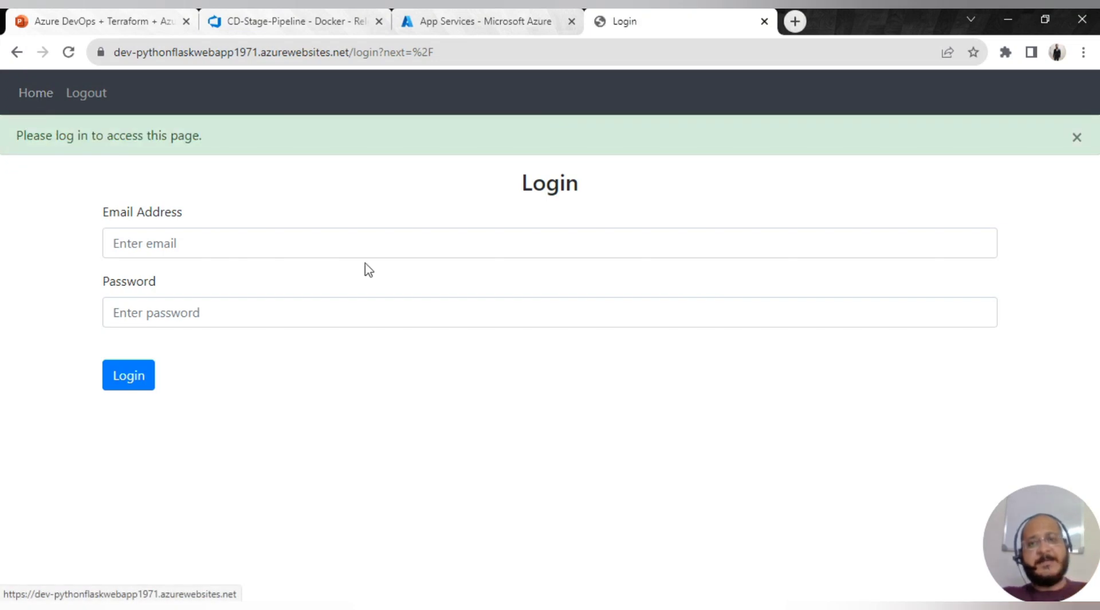
- Retype the new account's e-mail with a password and attempt login again
left_click(304, 243)
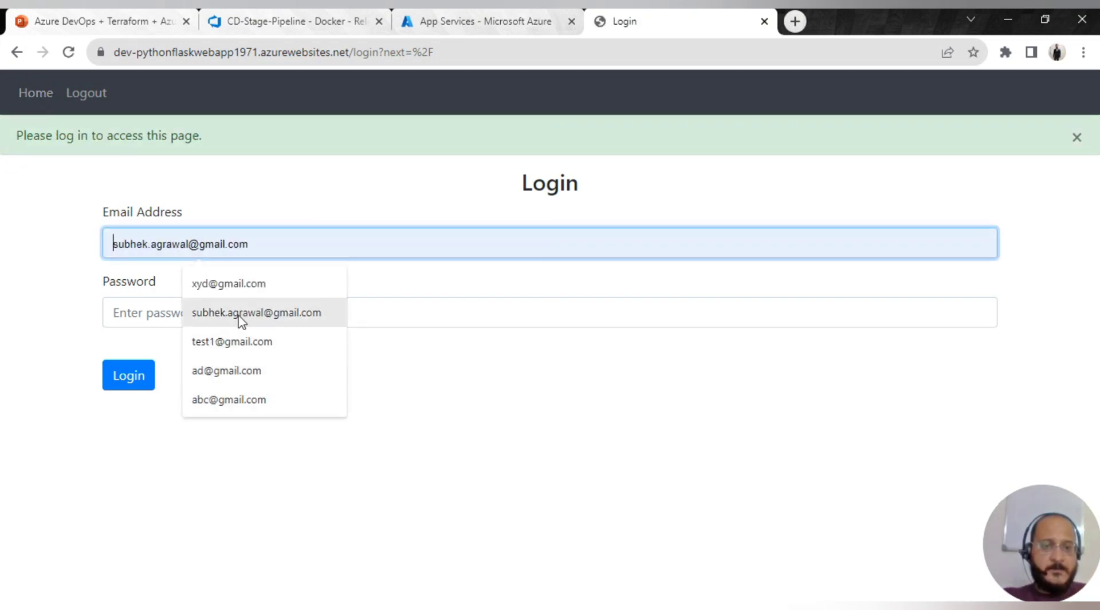
left_click(269, 284)
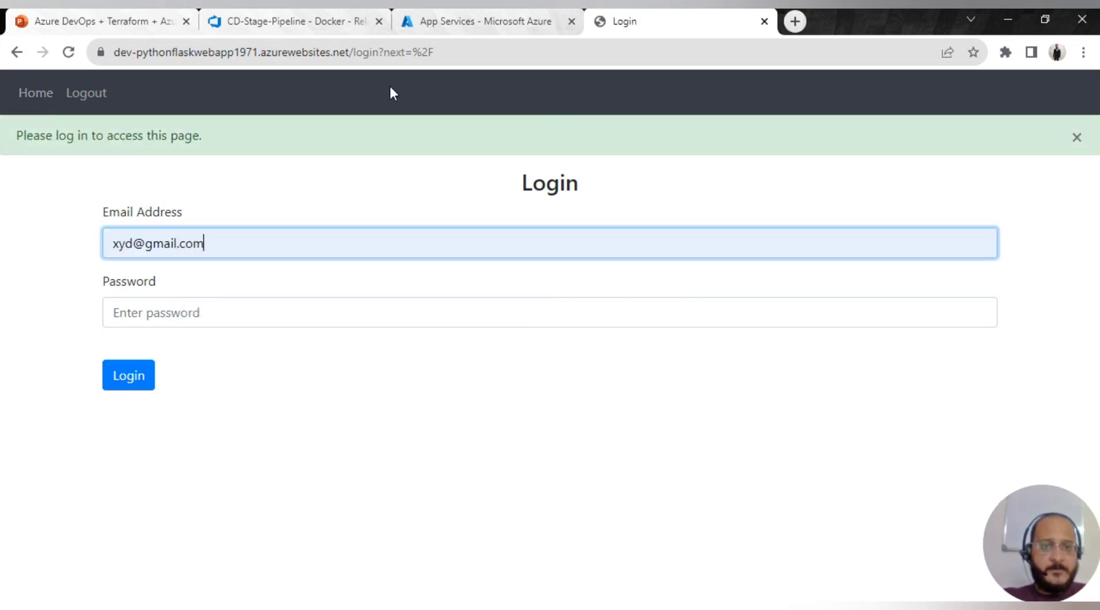
left_click(192, 309)
left_click(224, 245)
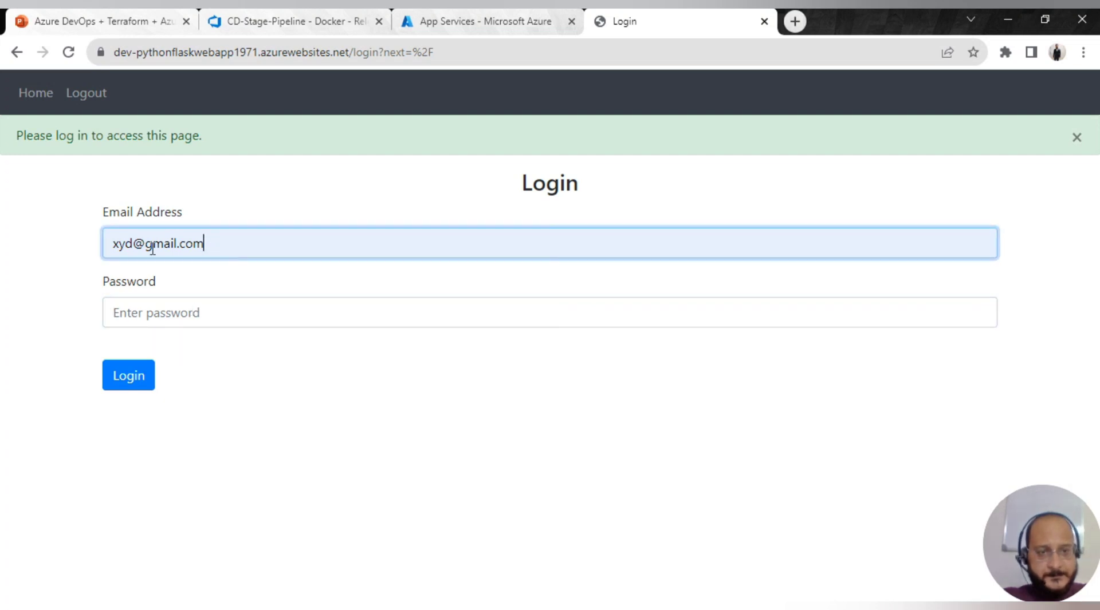
key("ctrl+a")
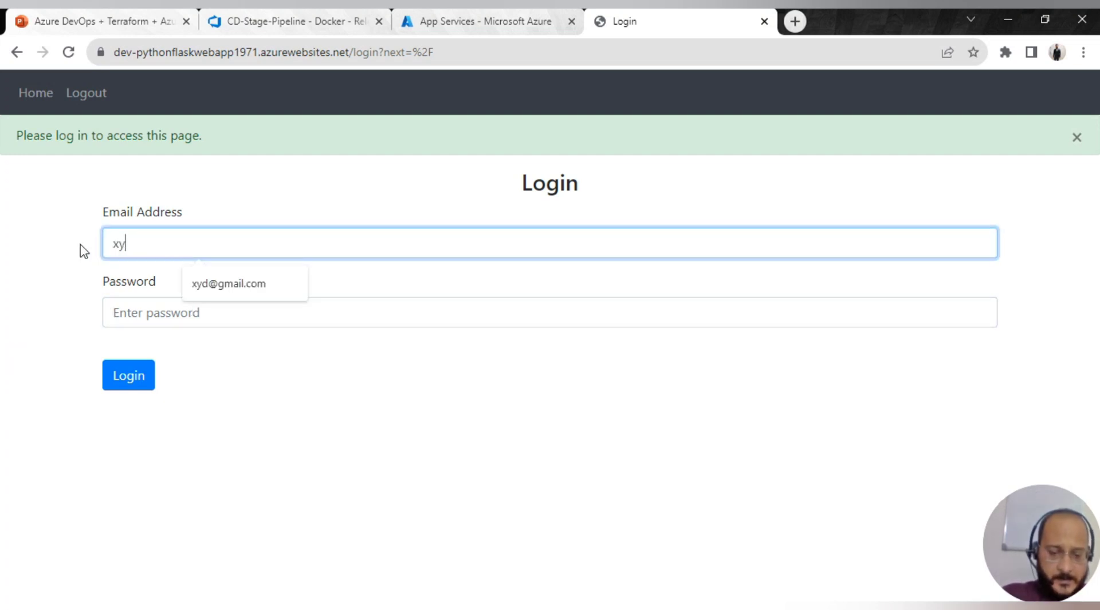
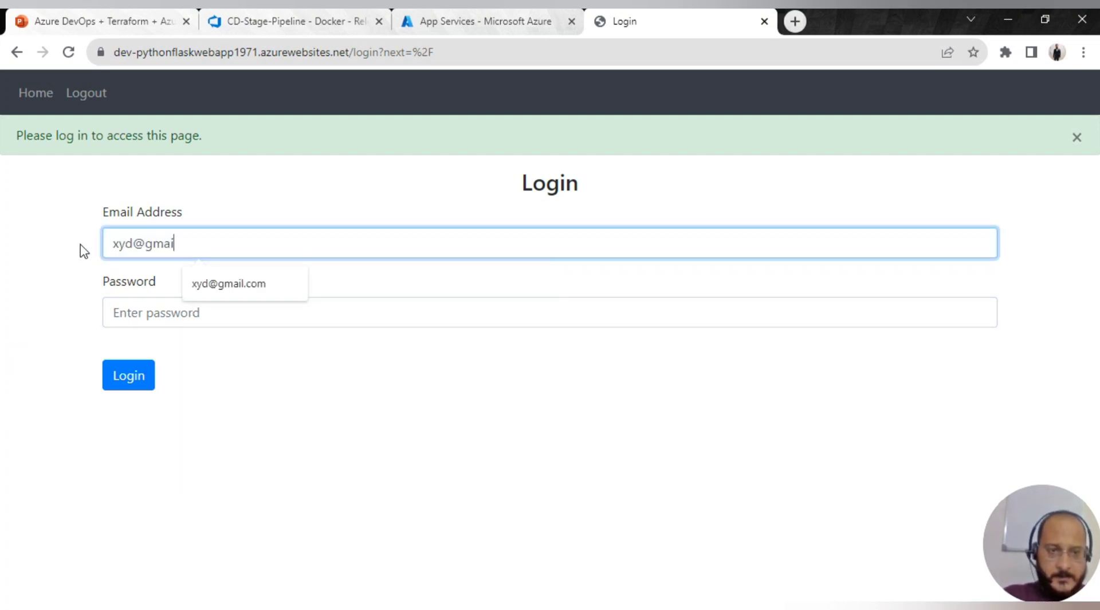
key("Tab")
type("••")
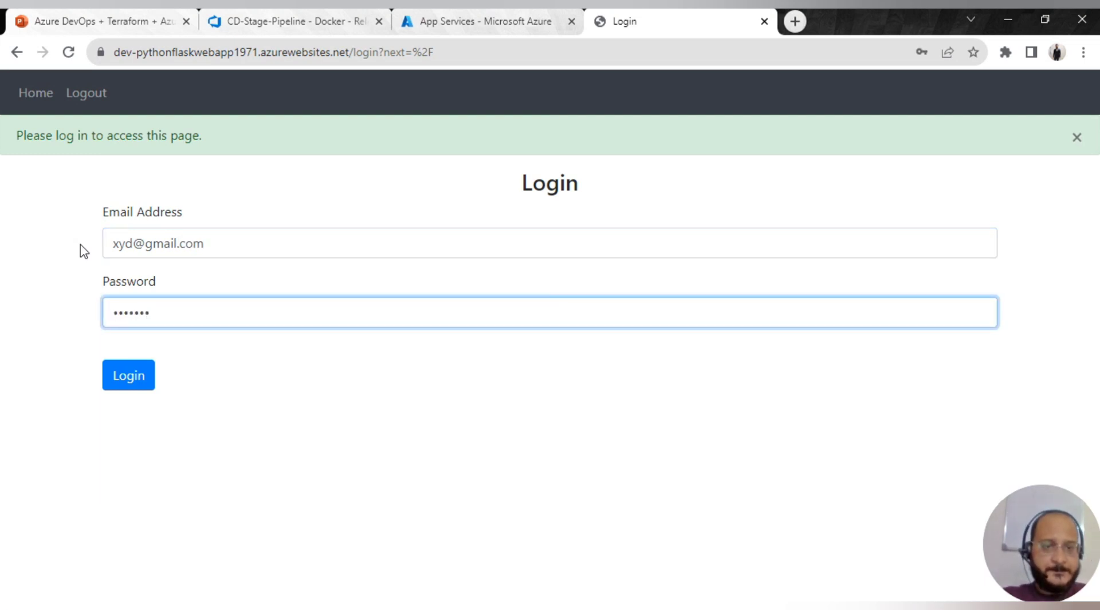
left_click(126, 383)
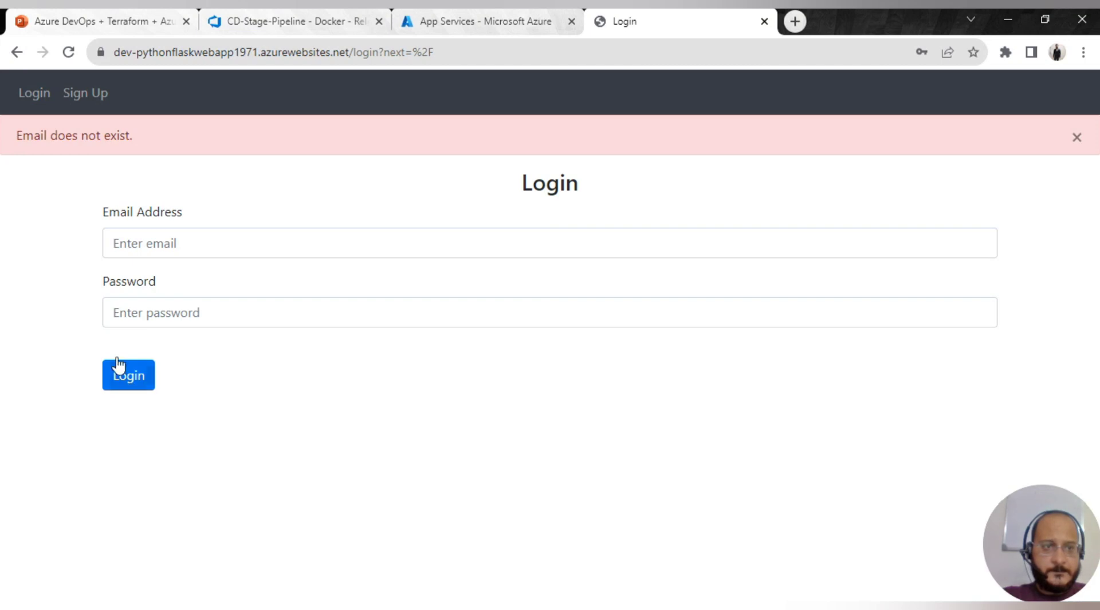
left_click(23, 96)
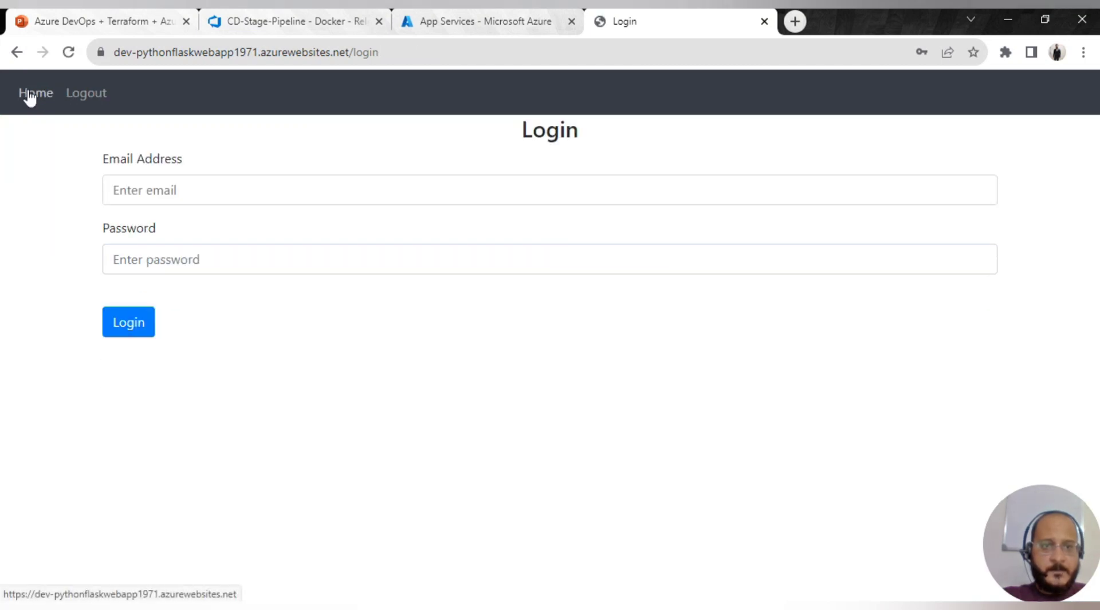
- Strip 'login' from the address to load the site root, then try another saved account
double_click(359, 52)
key("BackSpace")
key("Return")
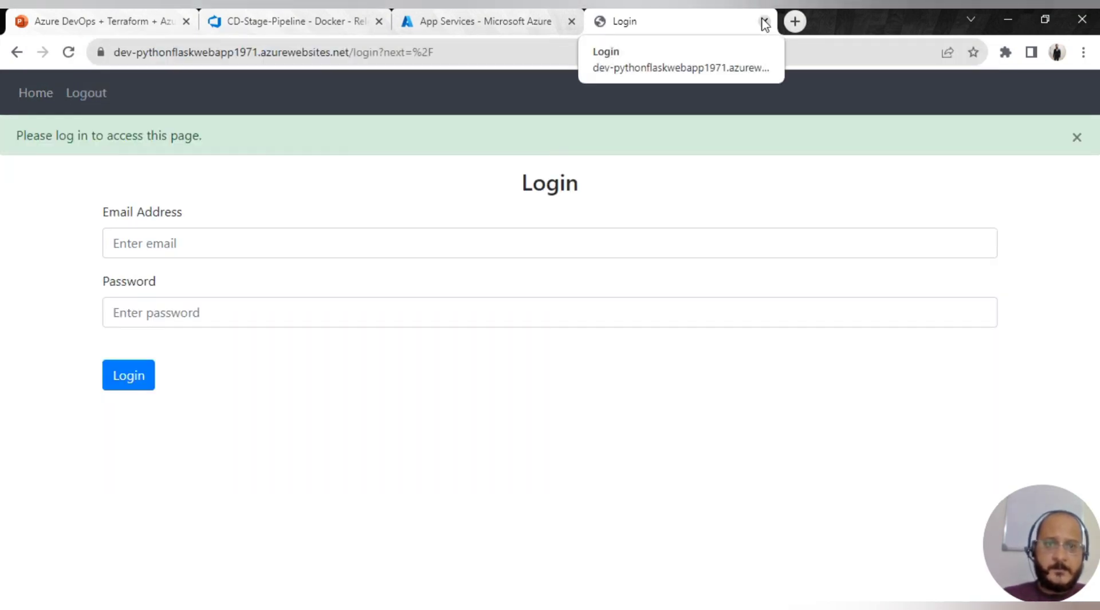
left_click(351, 243)
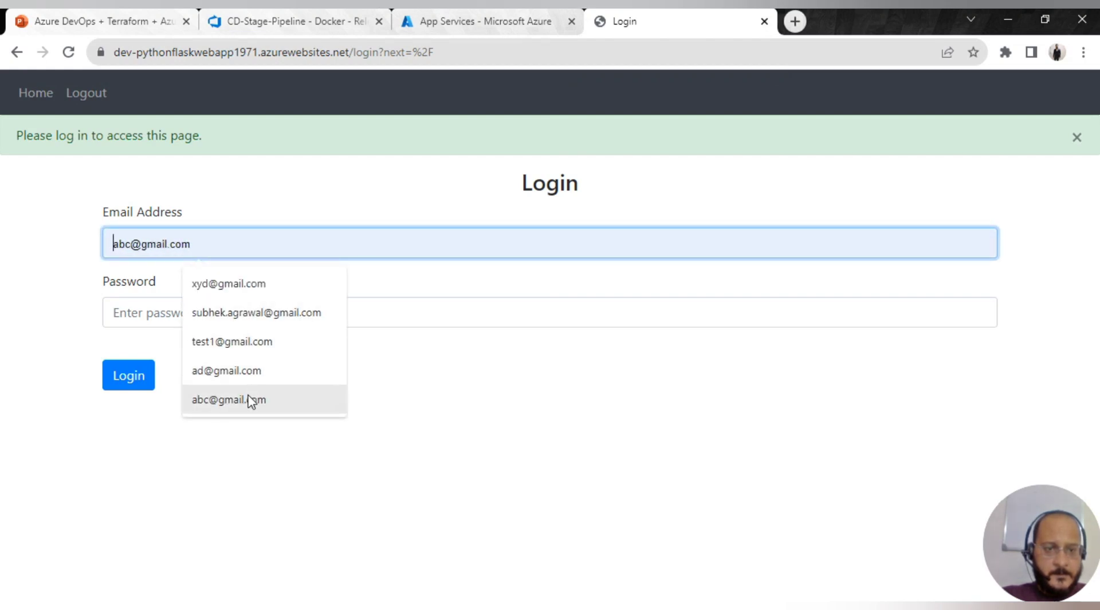
left_click(250, 285)
left_click(195, 312)
type("1234")
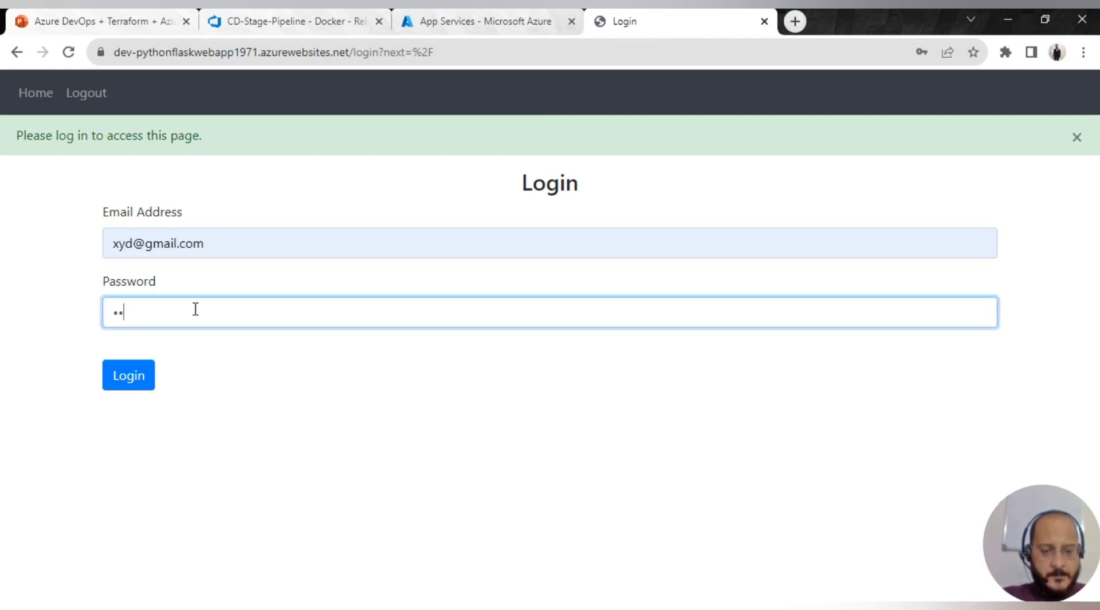
type("567")
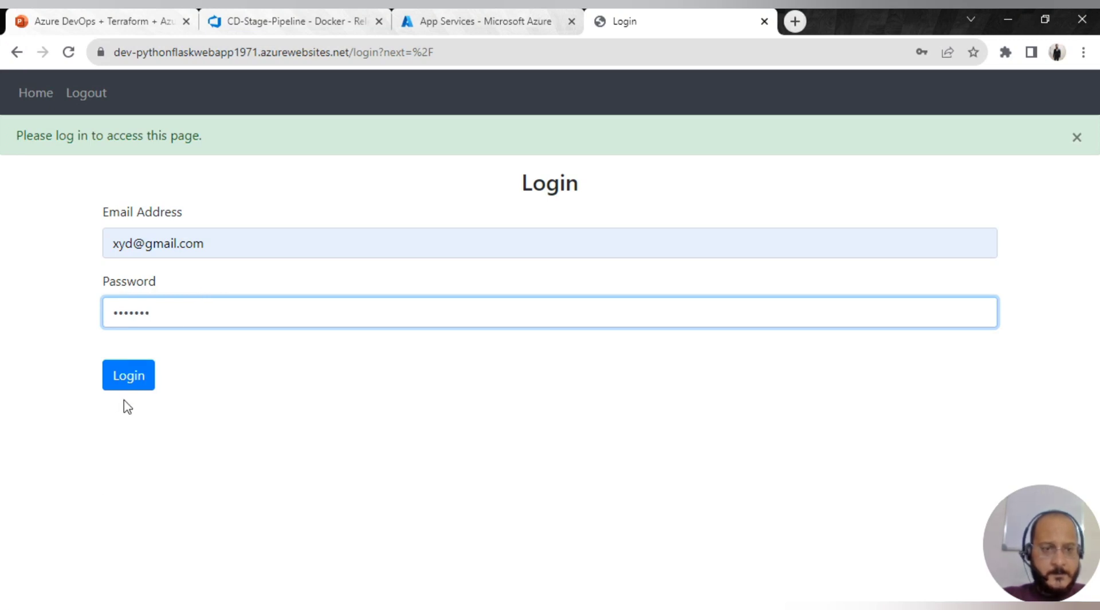
left_click(132, 383)
- Try one more saved test account, then return to Azure's App Services list
left_click(145, 246)
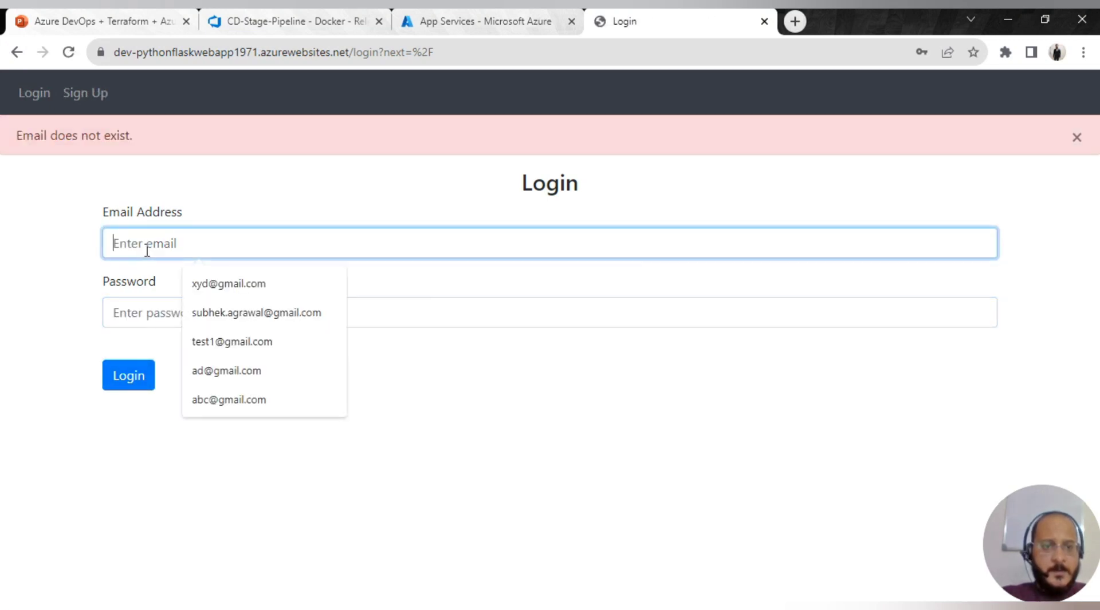
left_click(237, 344)
left_click(207, 312)
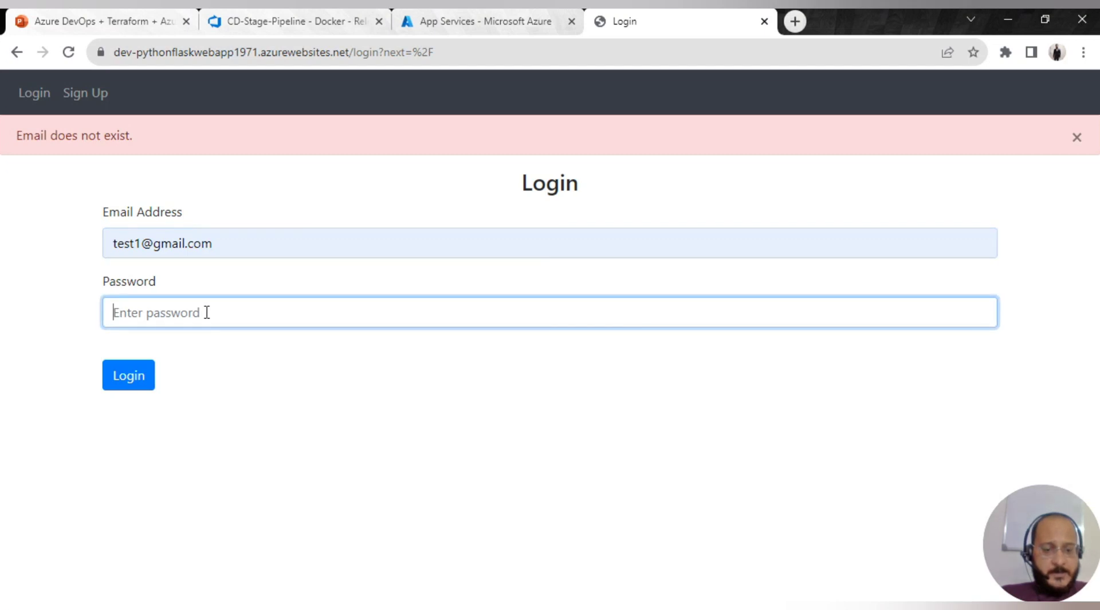
type("127")
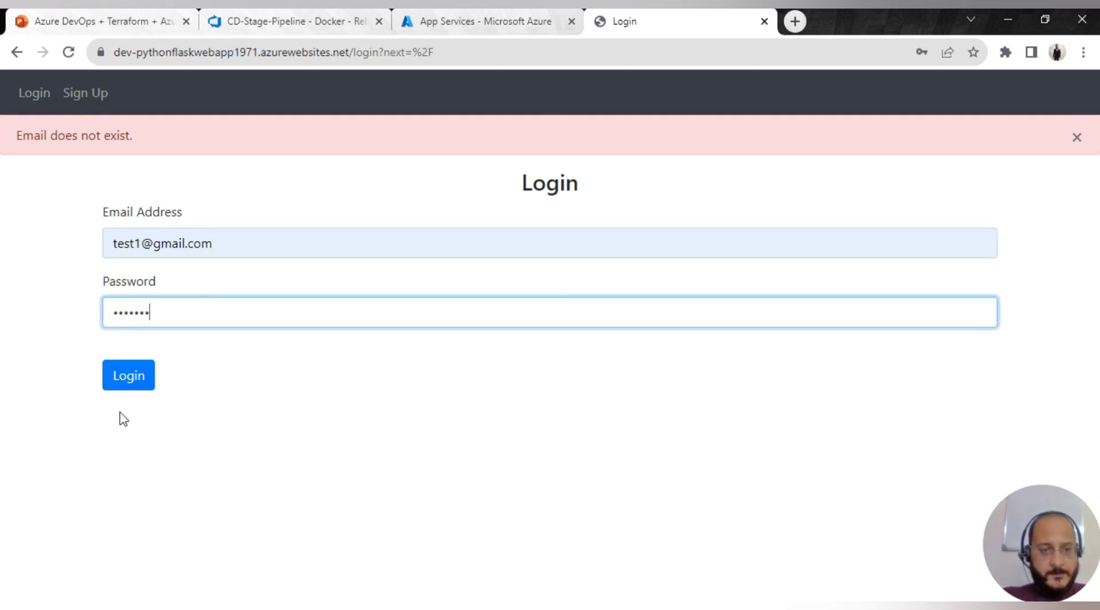
left_click(127, 383)
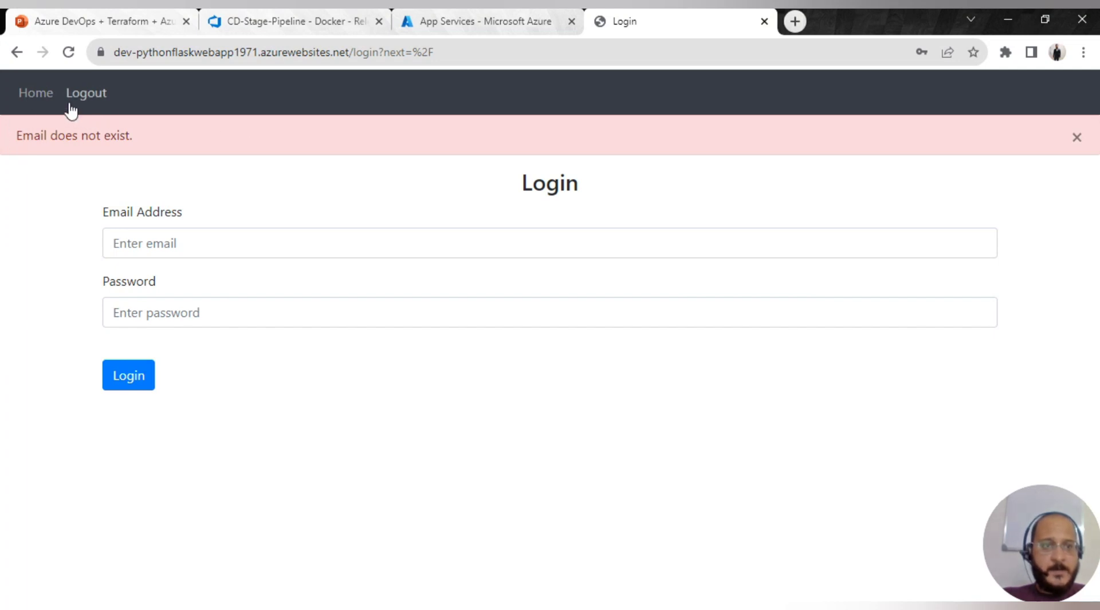
left_click(36, 96)
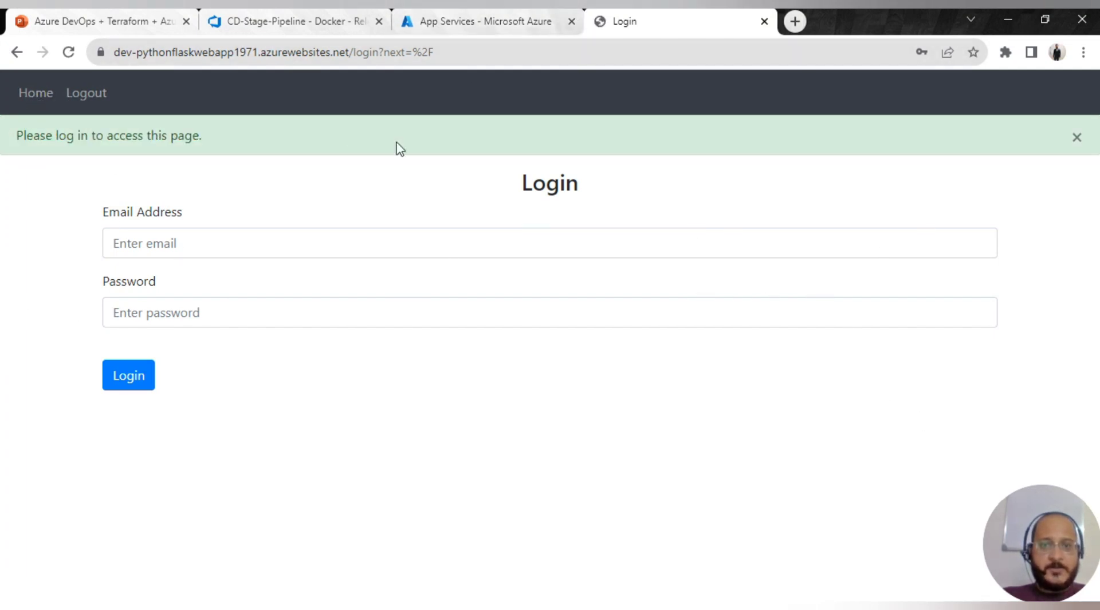
left_click(515, 23)
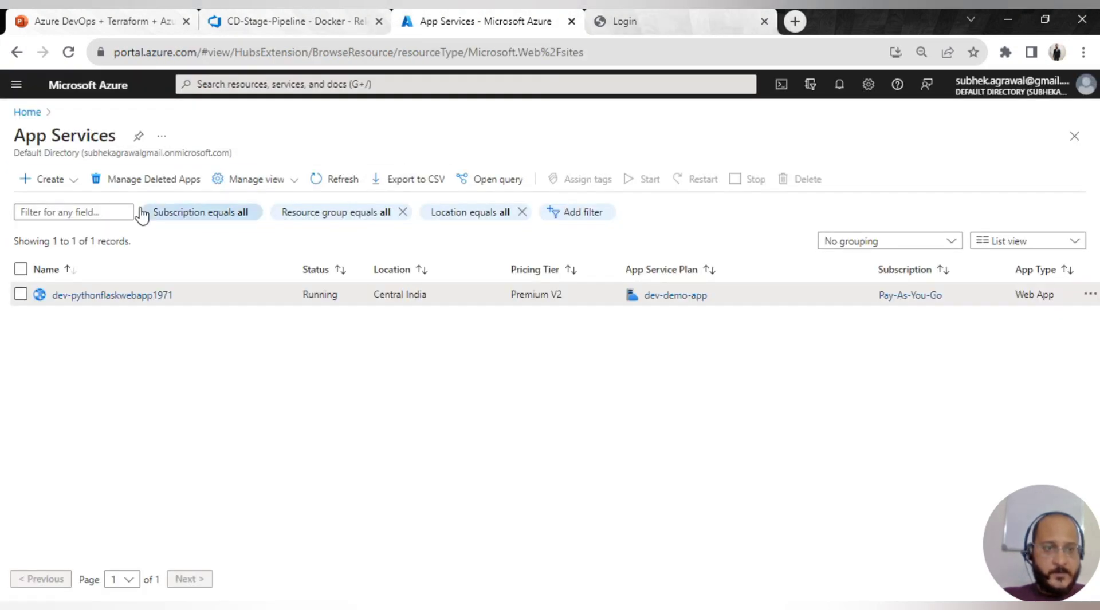
- Open dev-pythonflaskwebapp1971 and launch its Log stream from the Logs options
left_click(81, 296)
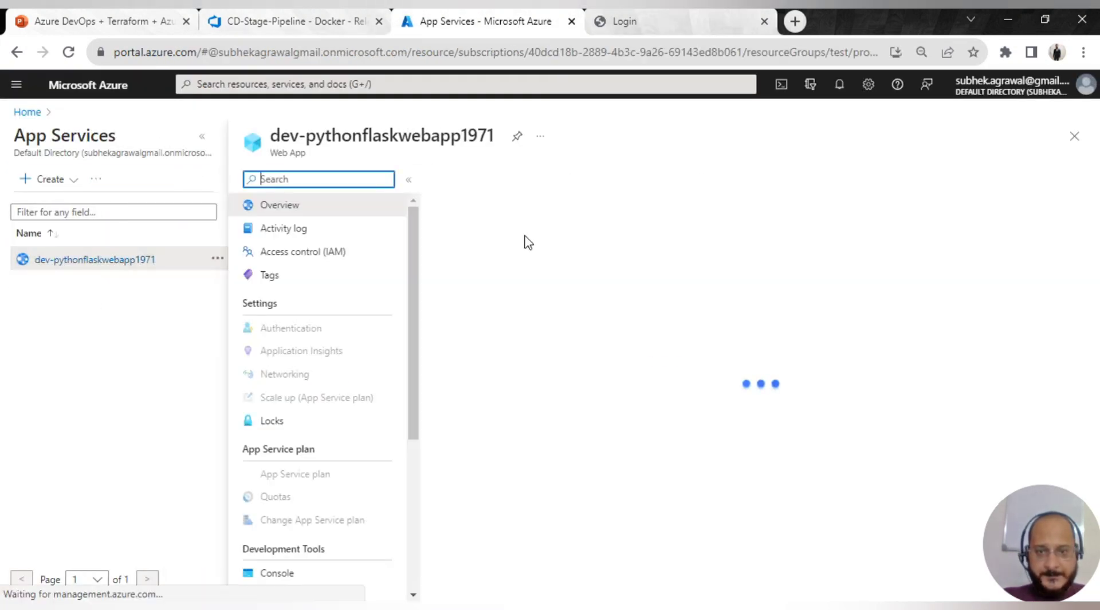
scroll(326, 369, "down", 9)
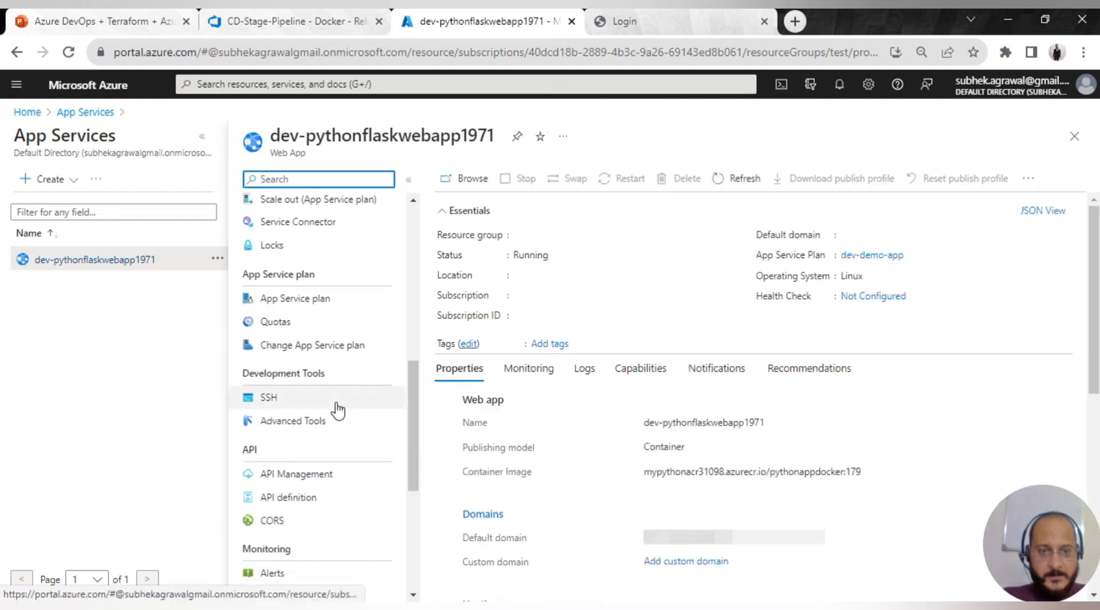
scroll(321, 469, "down", 5)
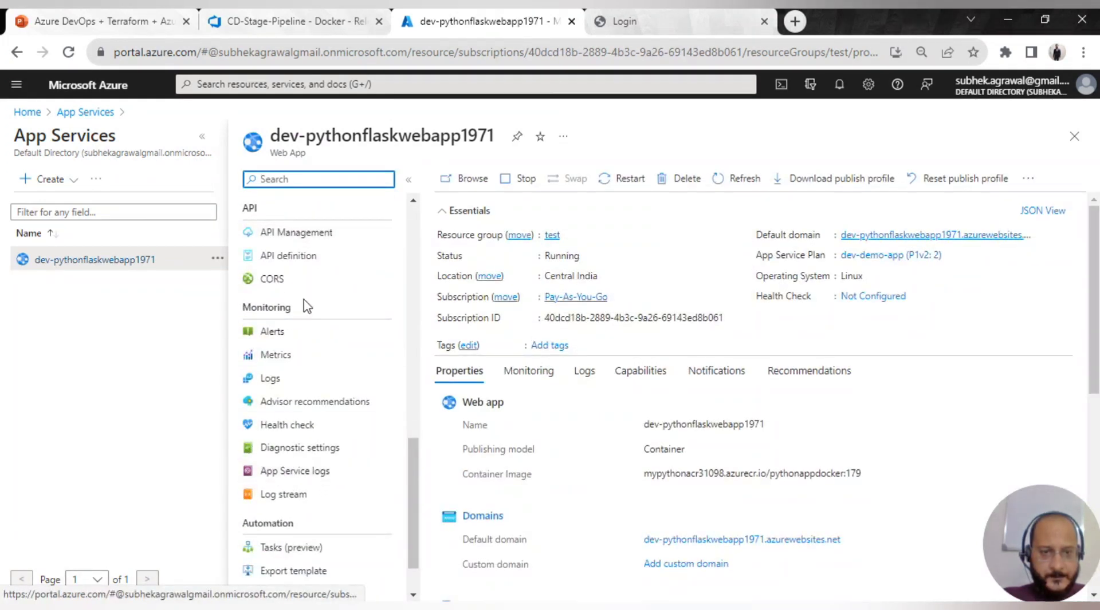
left_click(294, 381)
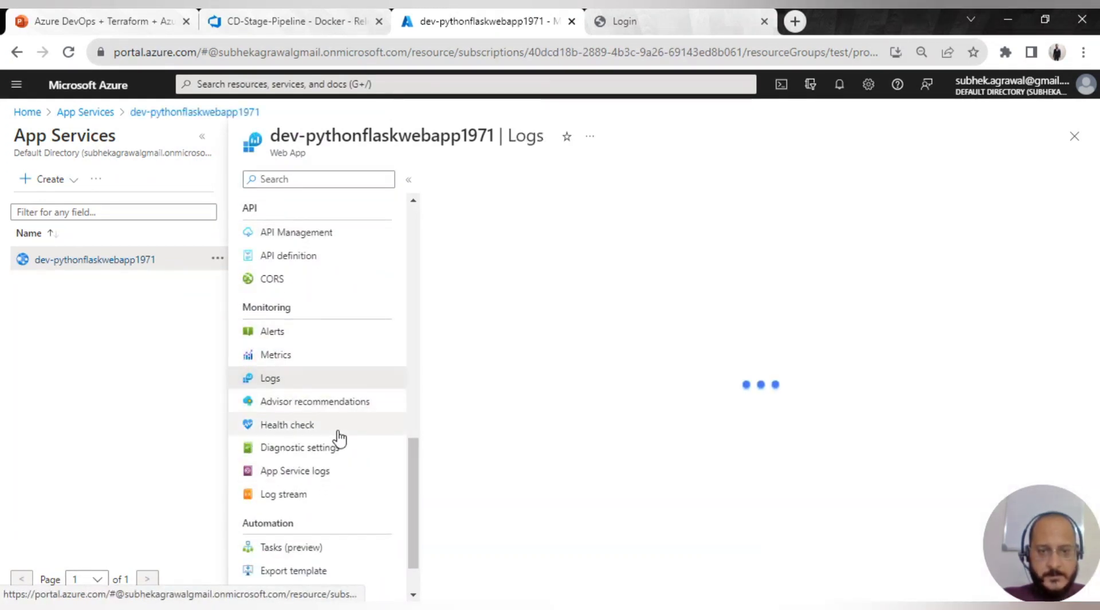
scroll(367, 435, "up", 5)
scroll(372, 410, "up", 9)
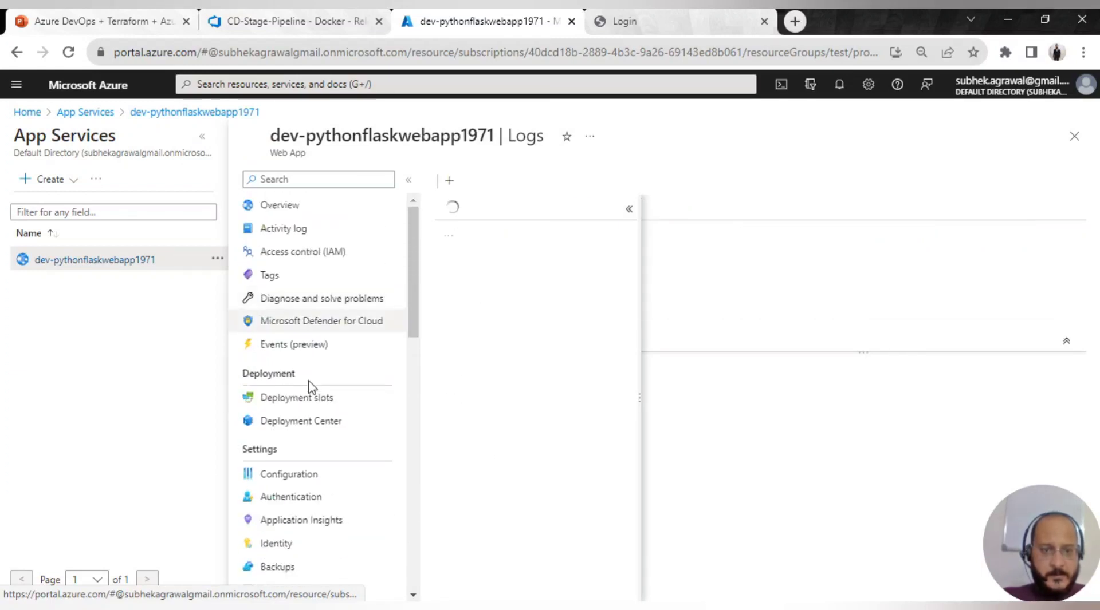
left_click(329, 206)
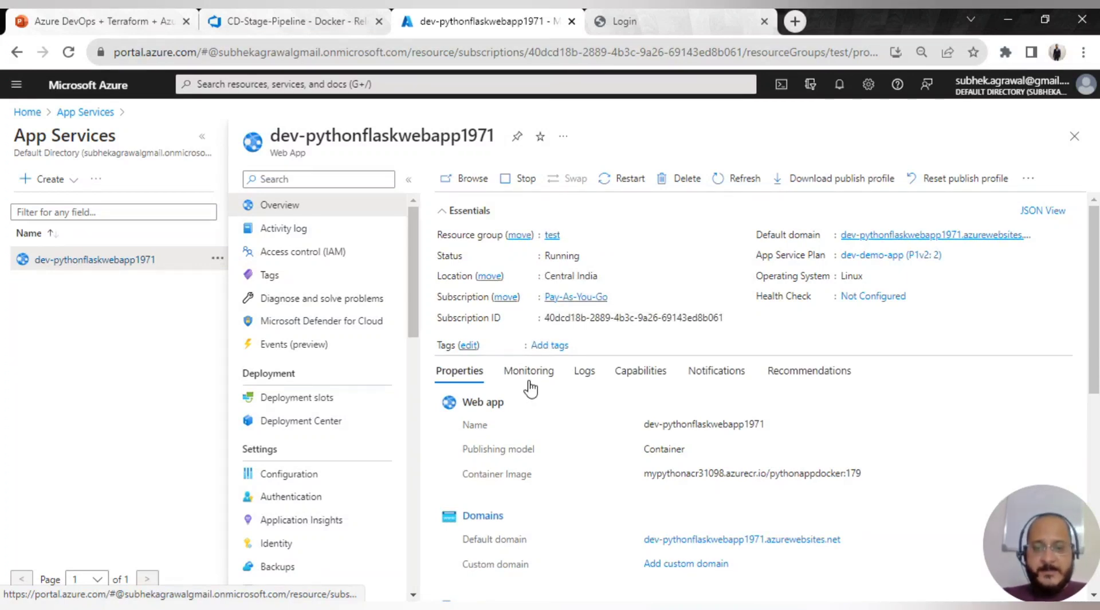
left_click(585, 374)
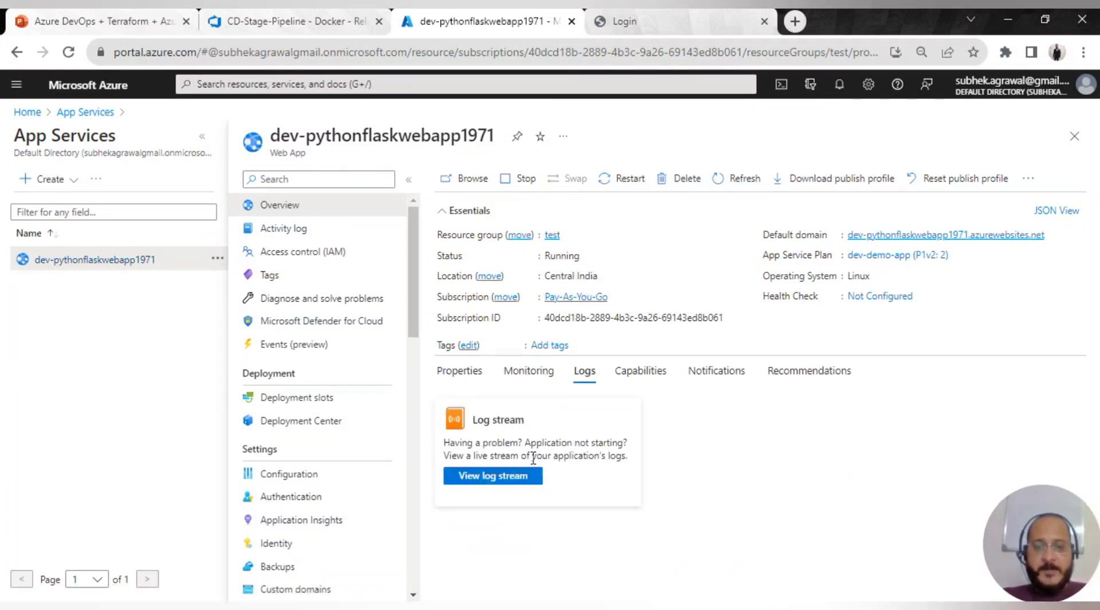
left_click(498, 478)
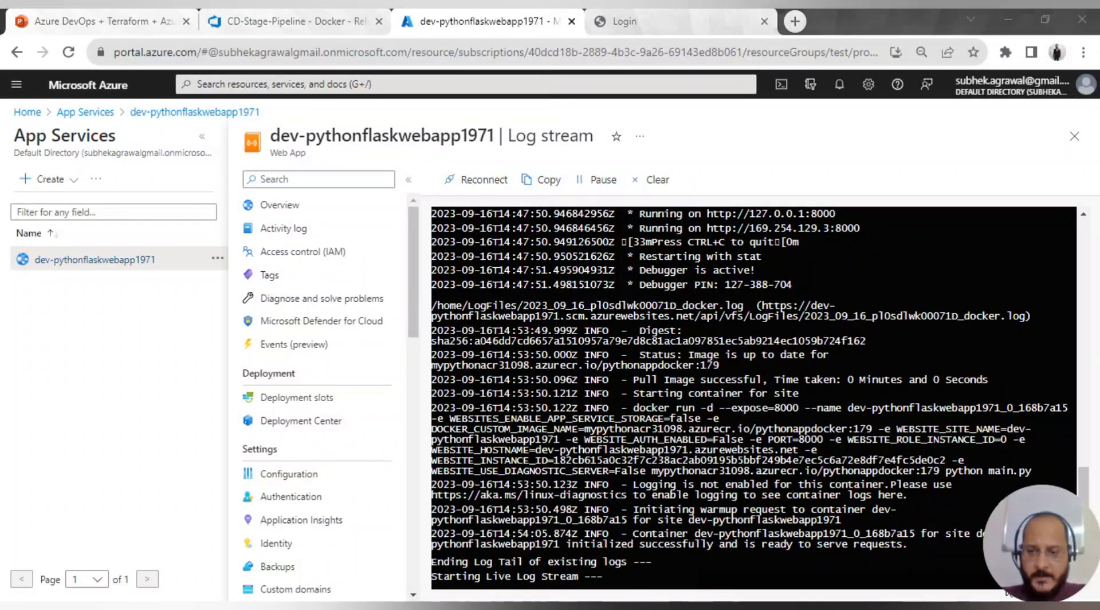
left_click(628, 26)
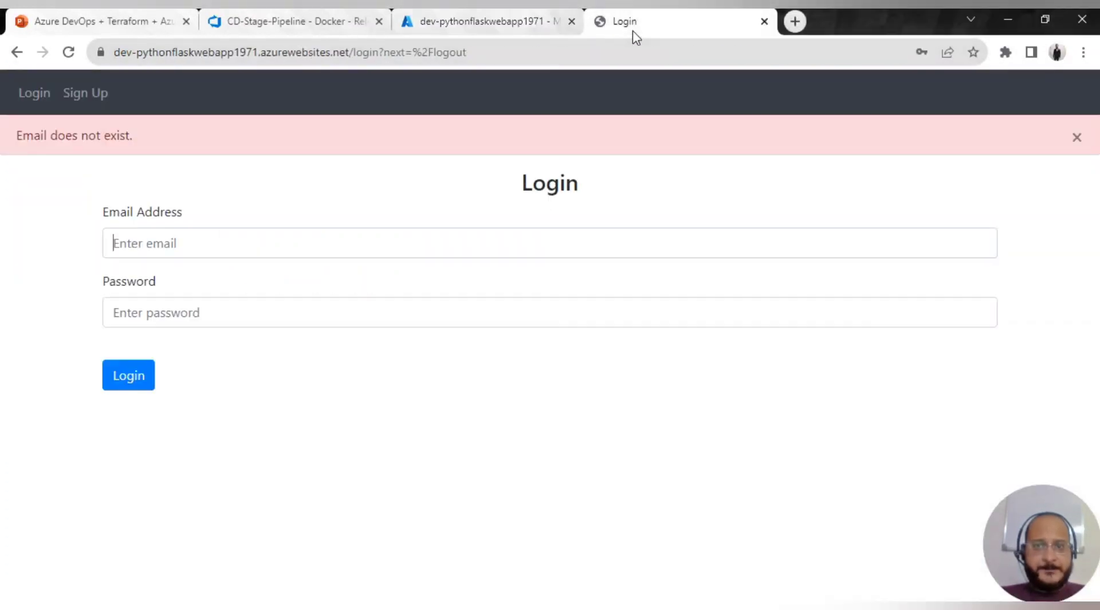
left_click(31, 98)
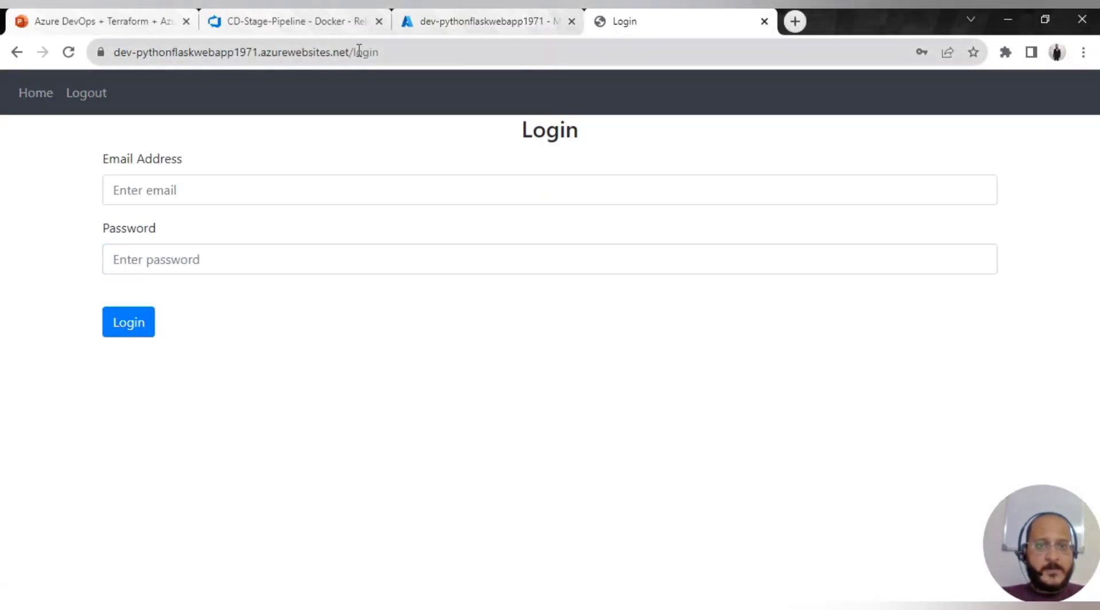
left_click_drag(351, 51, 675, 39)
key("BackSpace")
key("Return")
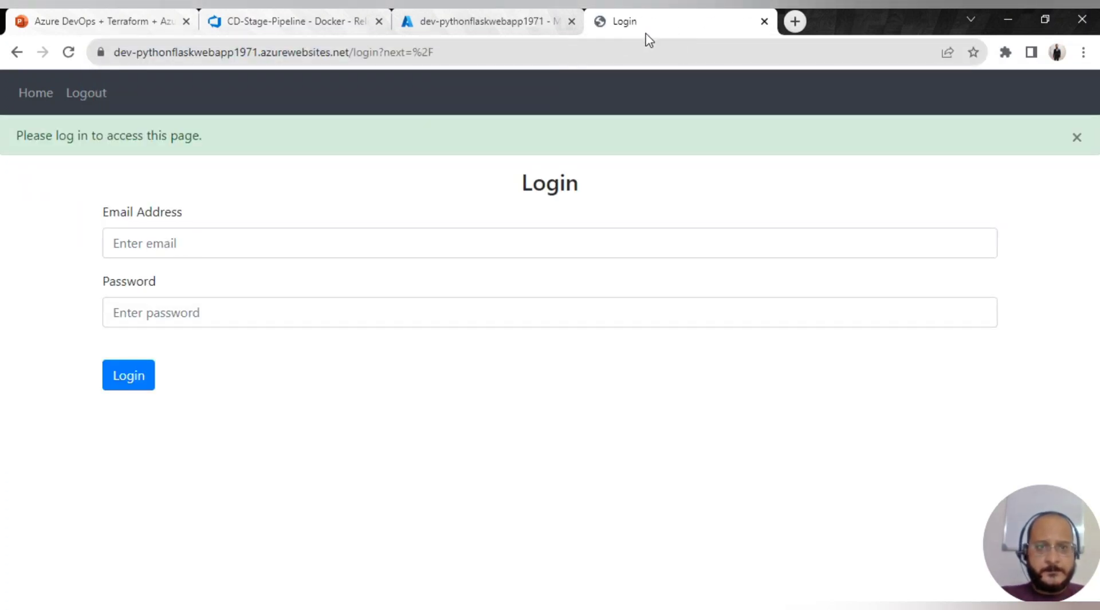
left_click(138, 244)
left_click(196, 283)
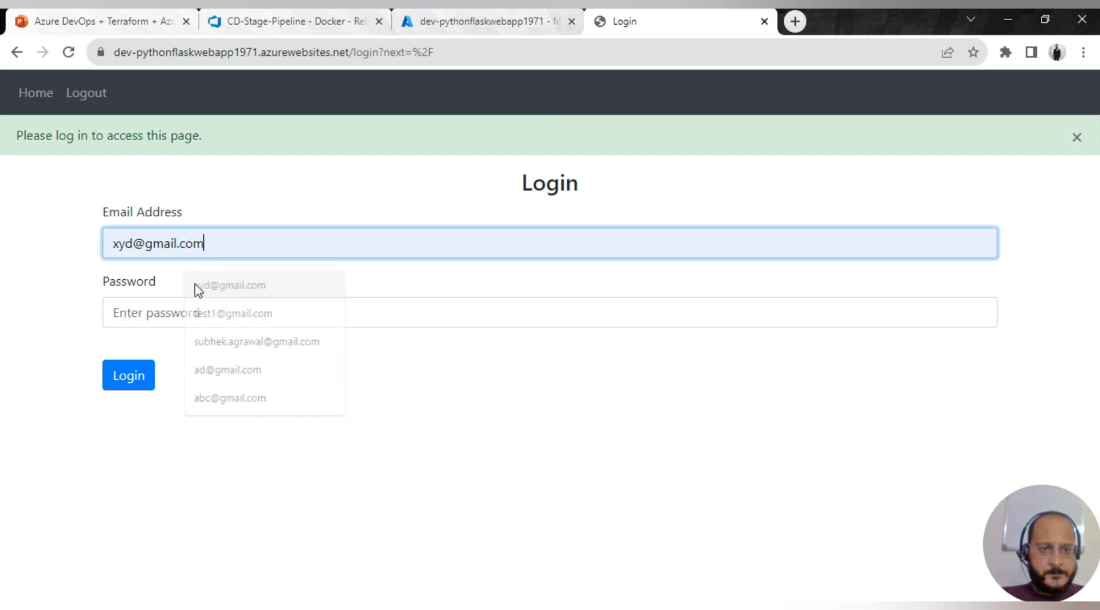
left_click(177, 297)
type("*******")
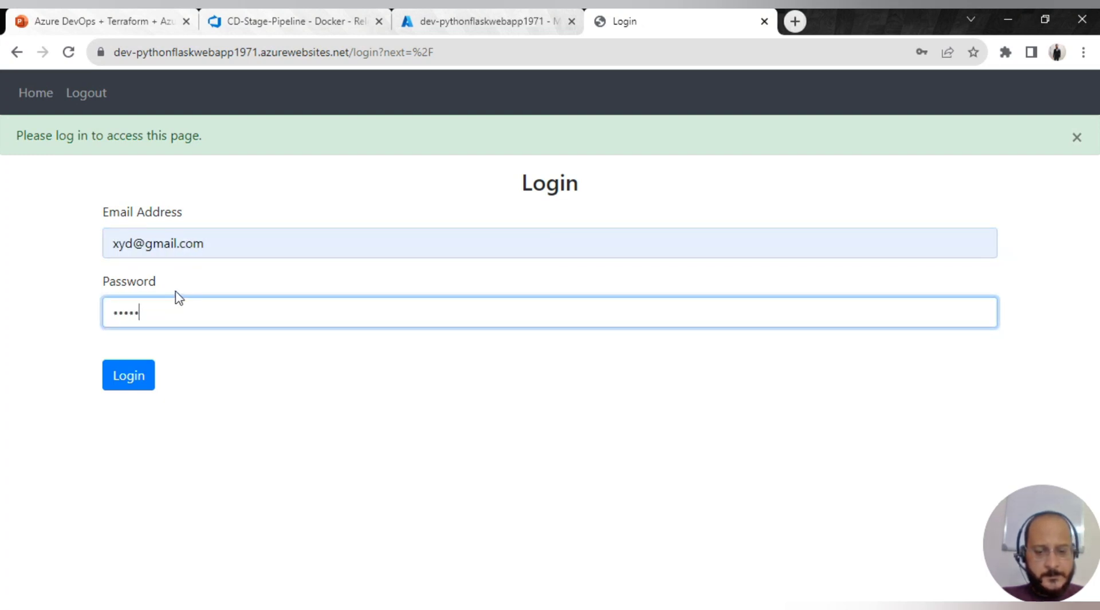
left_click(128, 367)
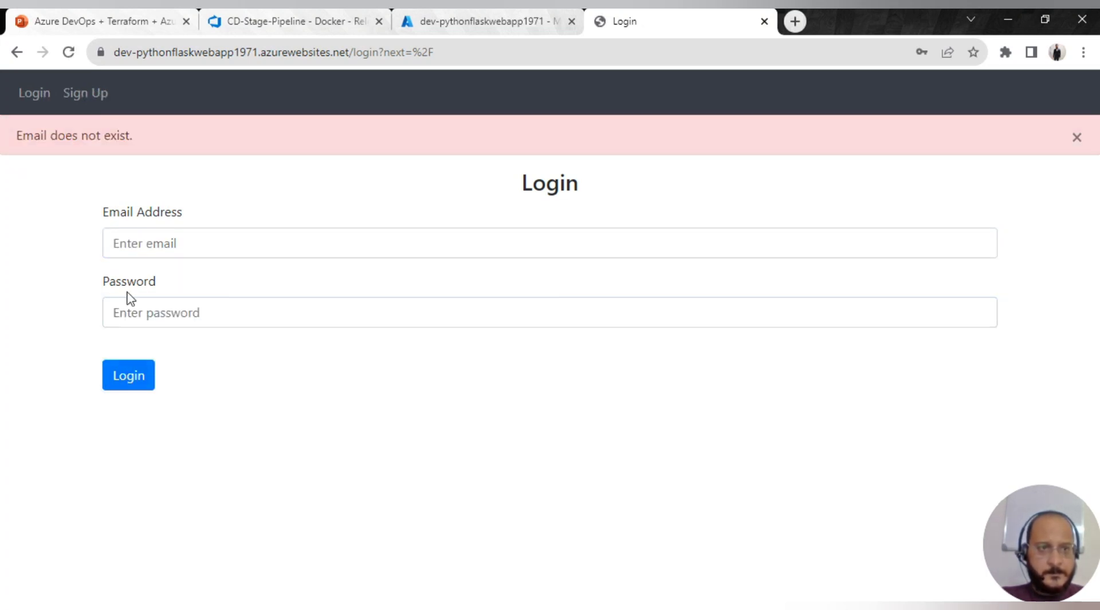
- Sign up a new account with an e-mail, first name and matching password, then submit
left_click(64, 92)
left_click(164, 189)
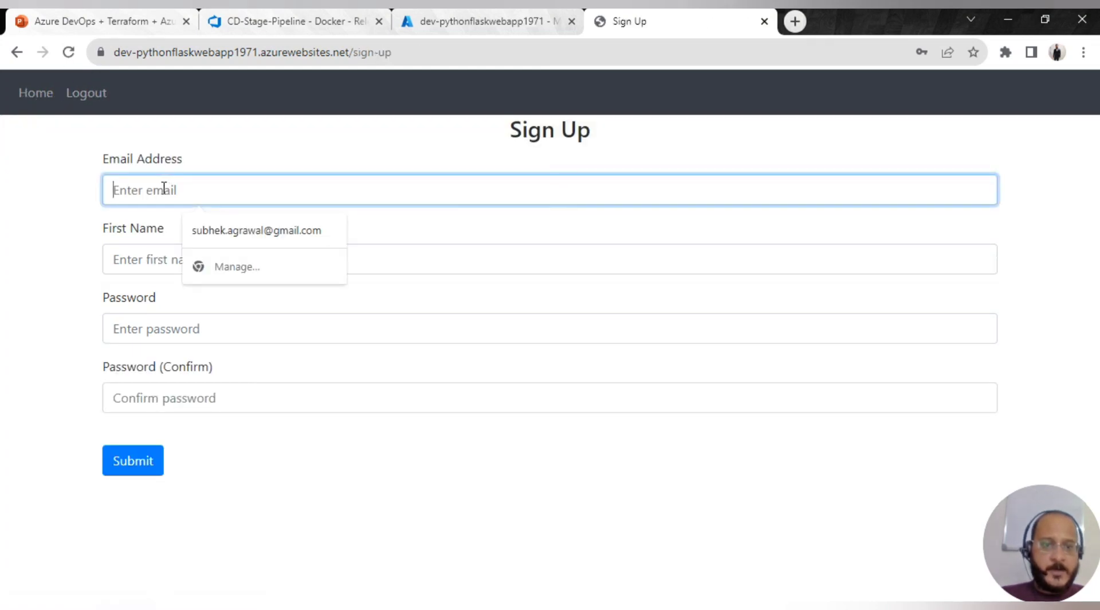
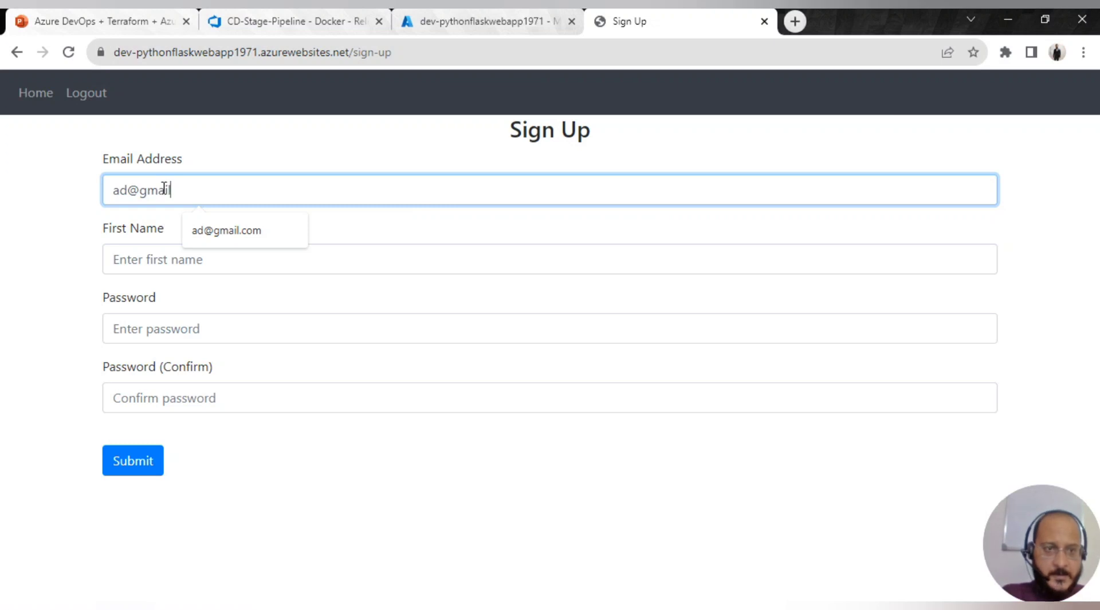
key("Tab")
type("ad")
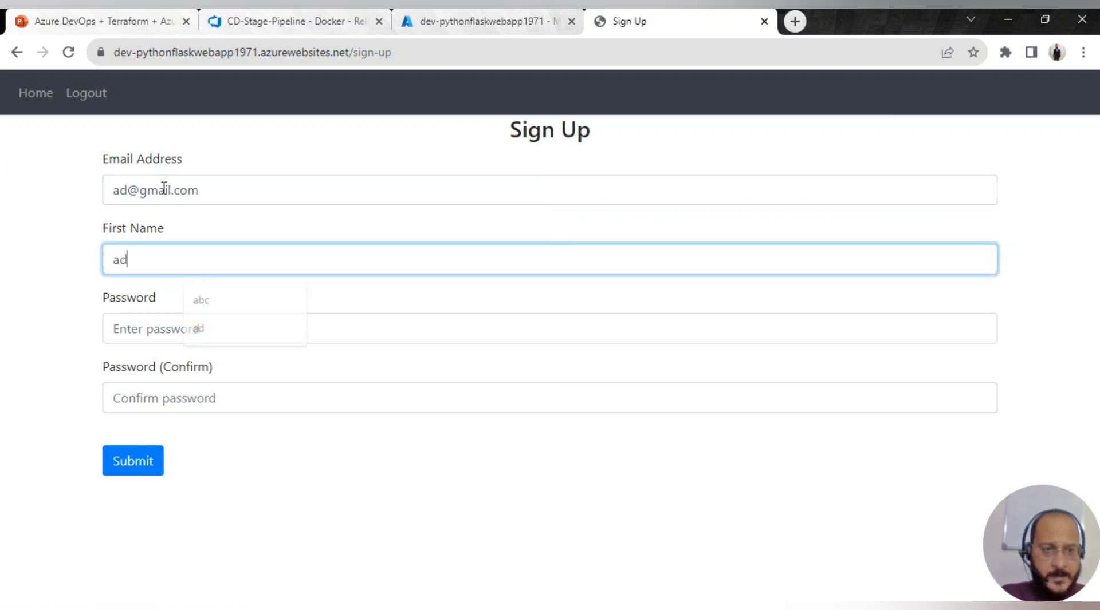
key("Tab")
type("a")
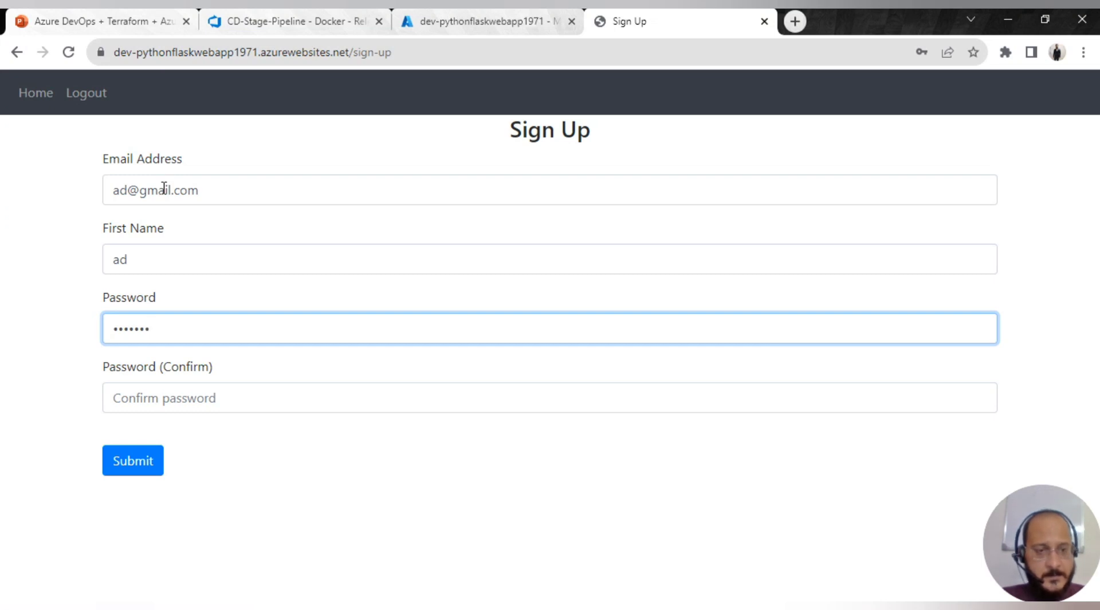
key("Tab")
type("ad")
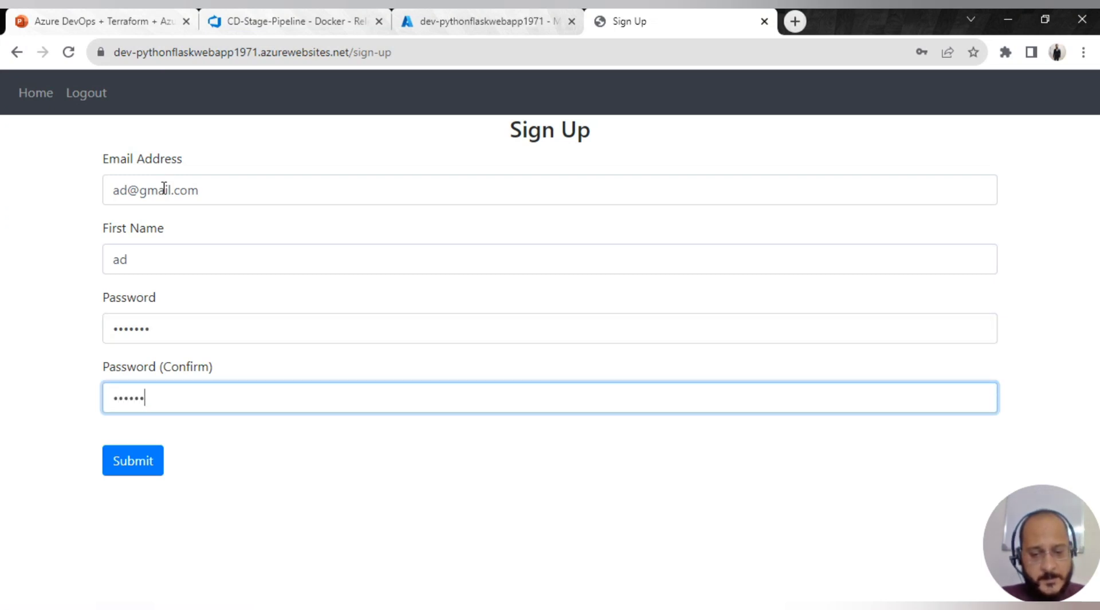
left_click(138, 457)
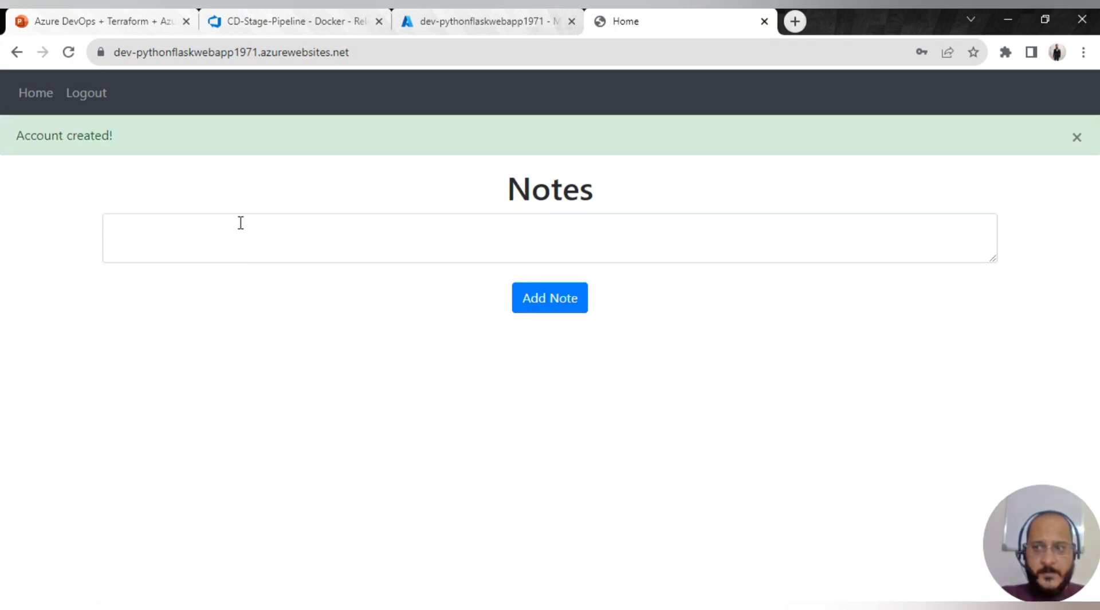
- Add the notes 'this is my test note' and 'this is my dev note', then log out from Home
left_click(185, 243)
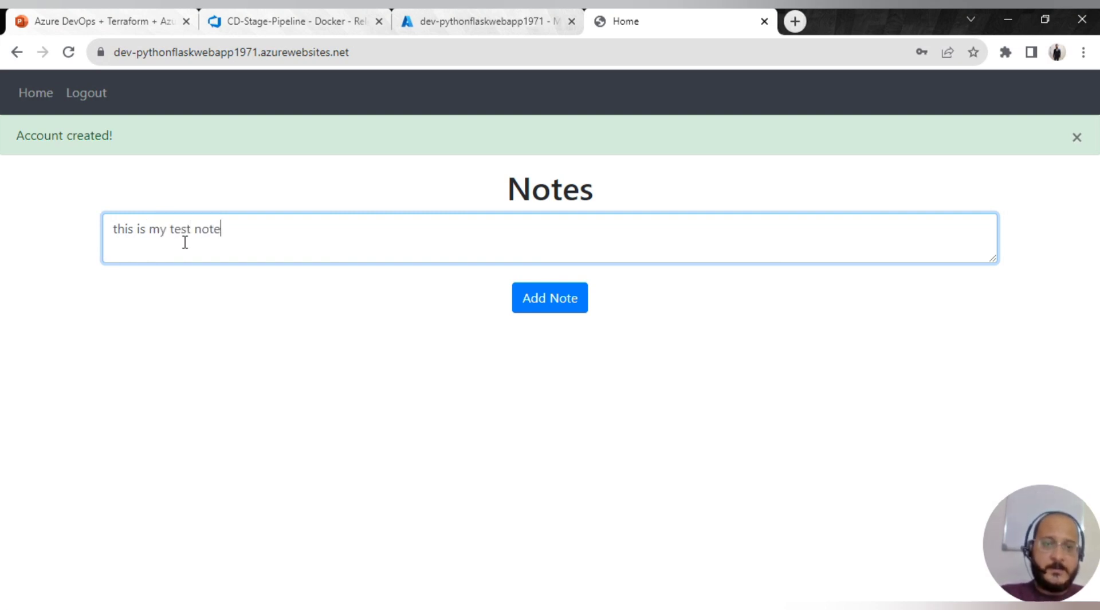
left_click(560, 302)
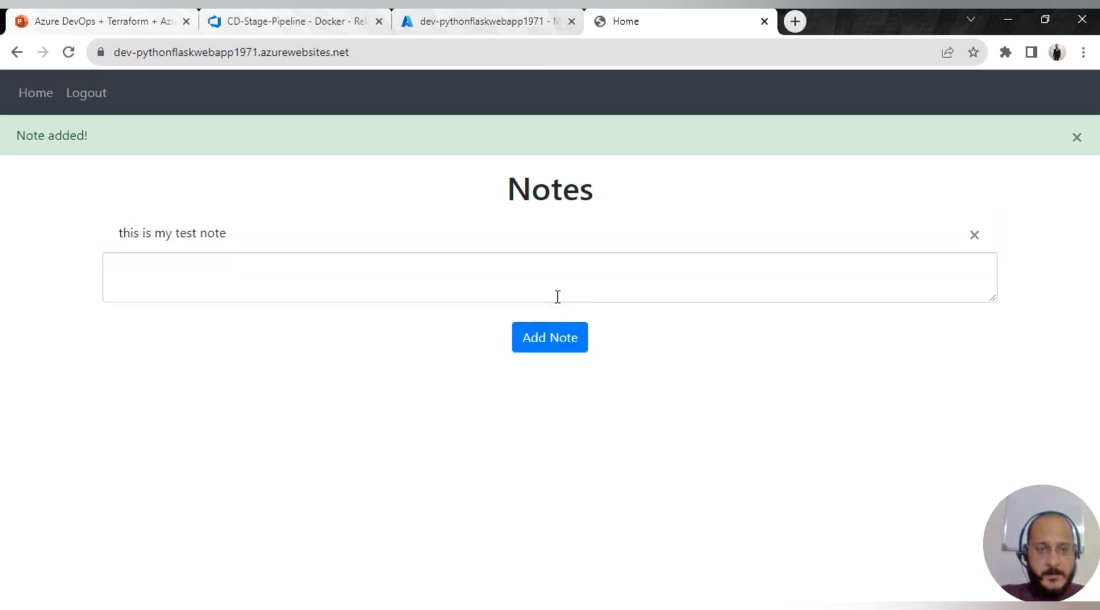
left_click(498, 265)
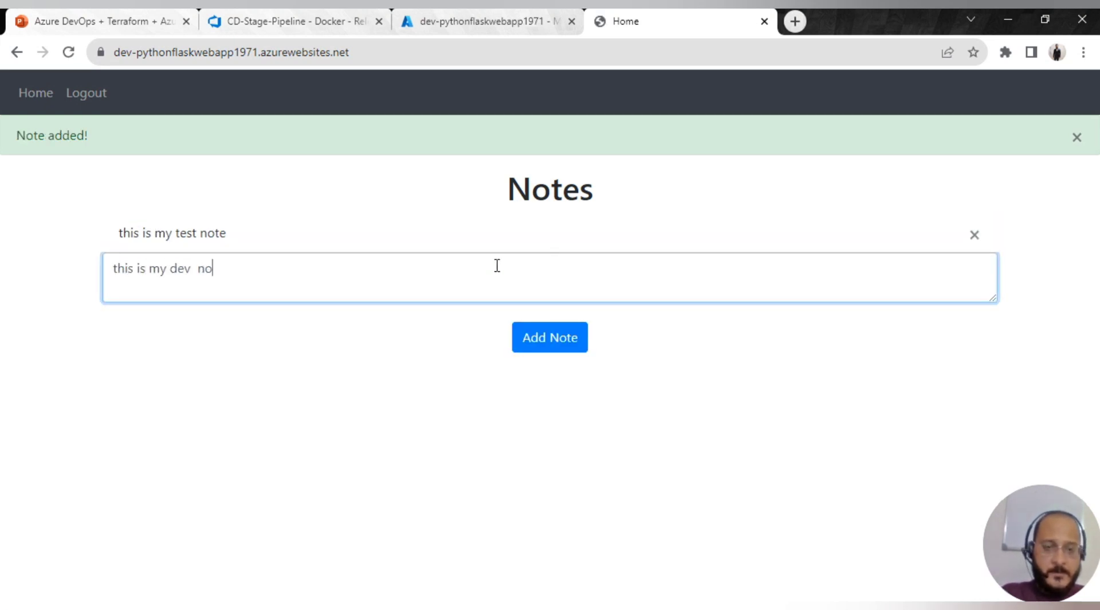
left_click(550, 338)
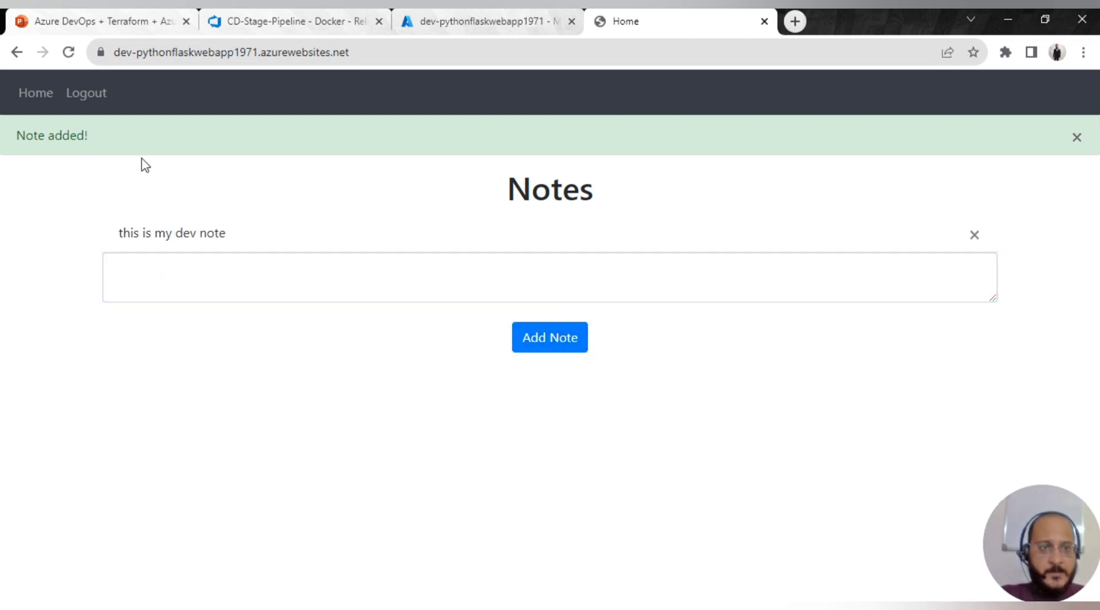
left_click(34, 96)
left_click(72, 94)
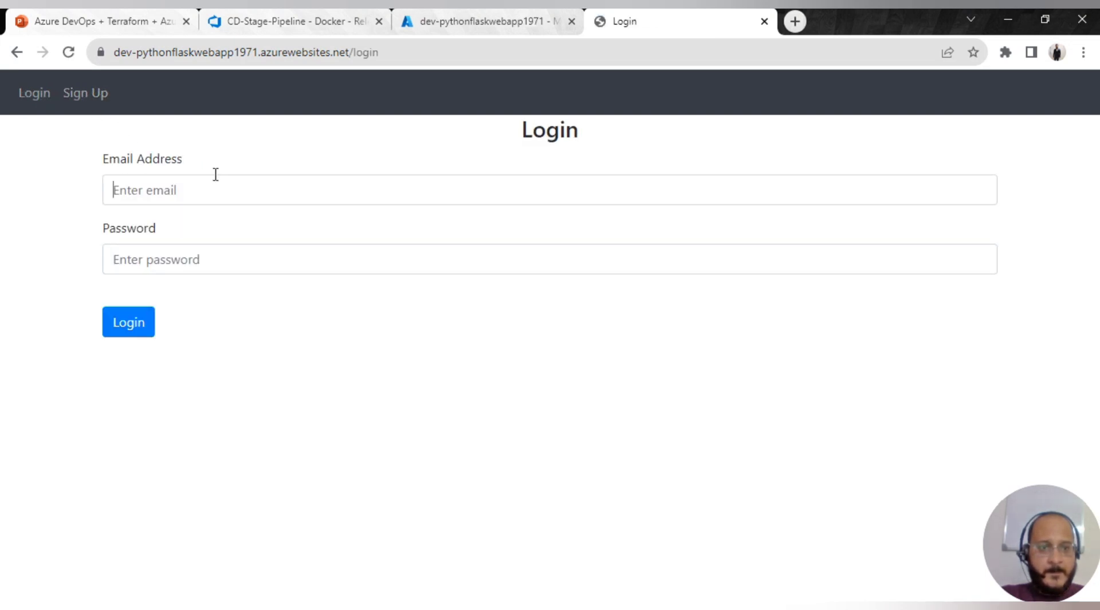
- Log in with the new account's autofilled e-mail address and its password
left_click(215, 180)
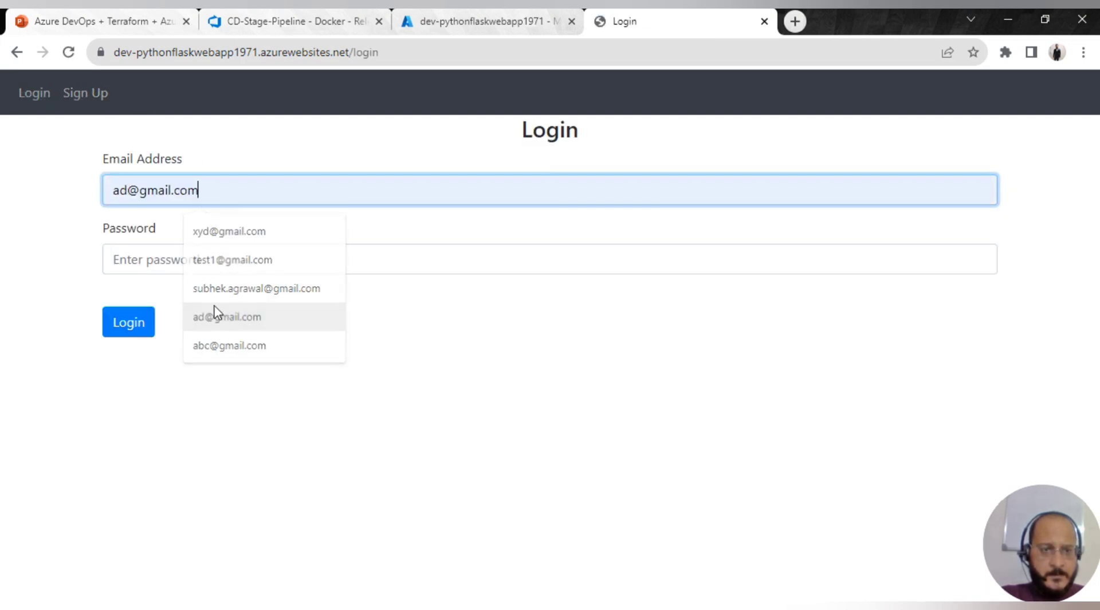
left_click(221, 318)
left_click(172, 265)
left_click(218, 191)
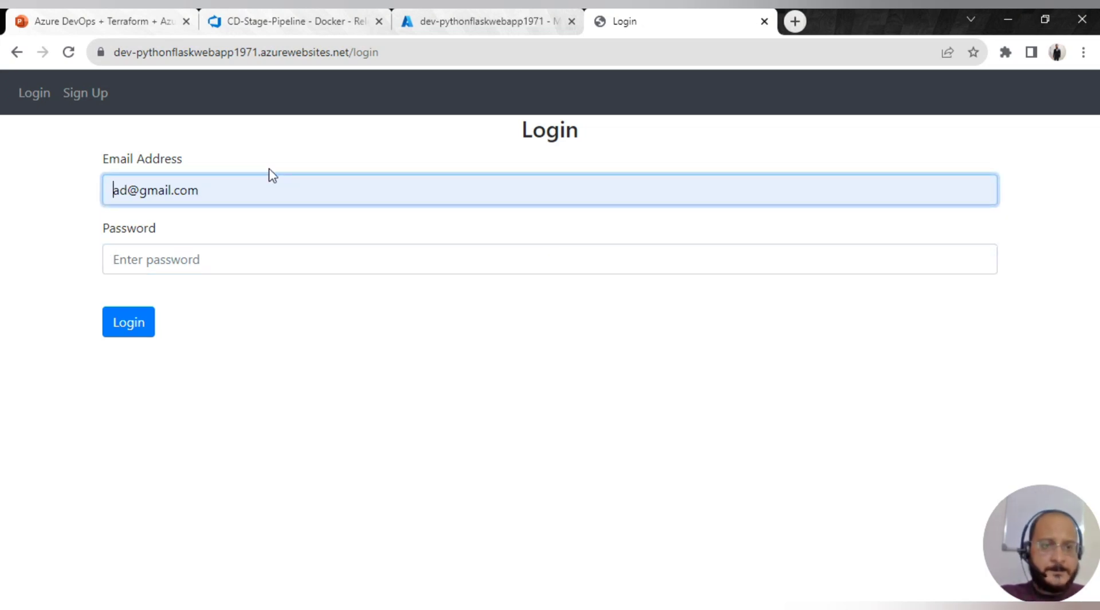
left_click(211, 259)
type("a")
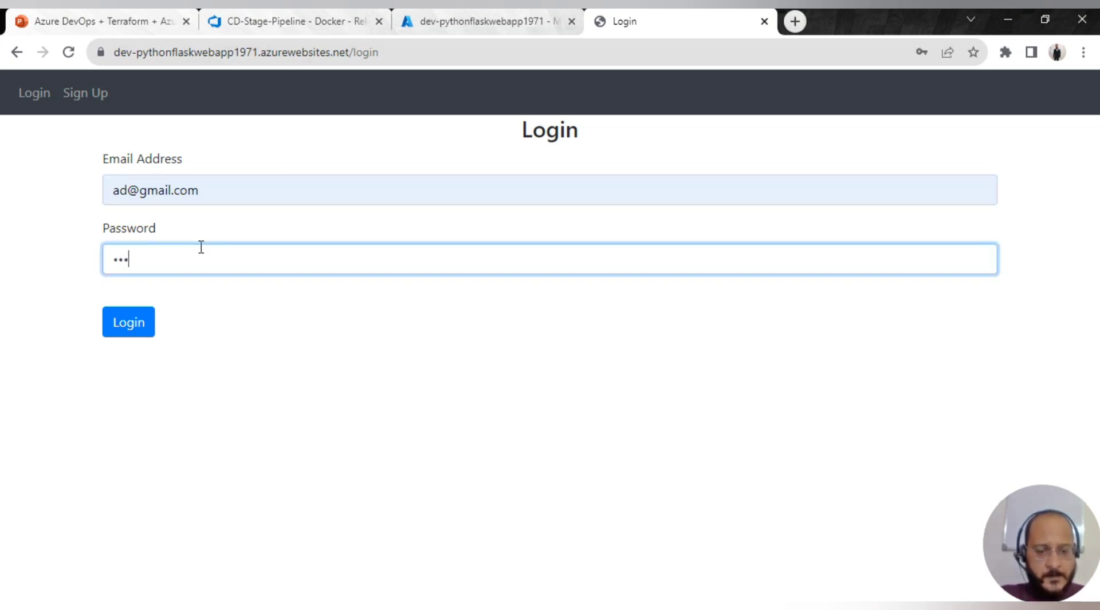
left_click(133, 322)
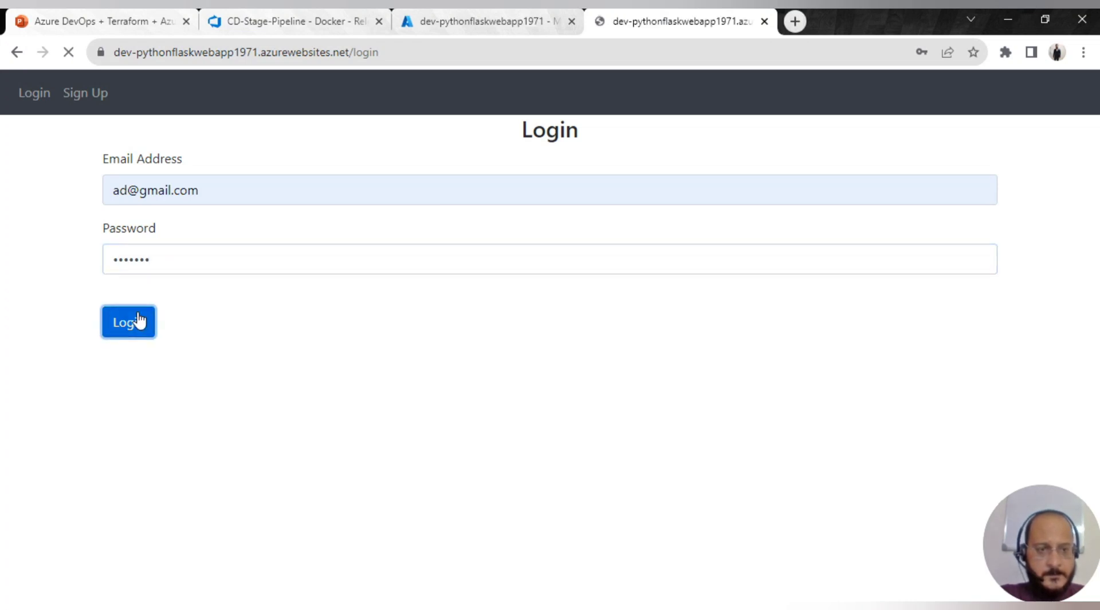